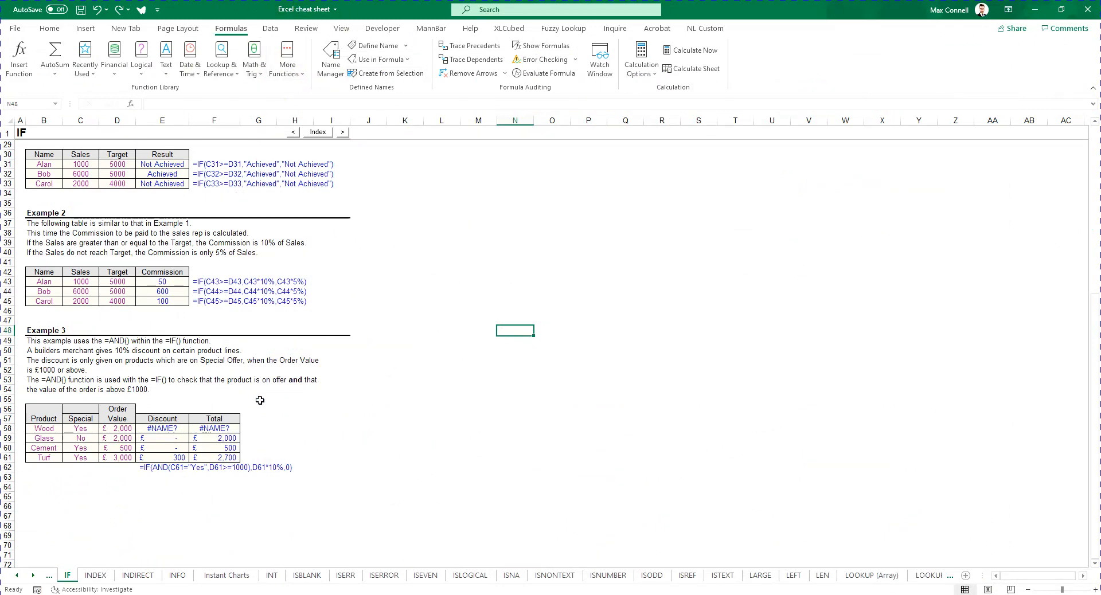
{"action": "left_click", "coordinate": [300, 342]}
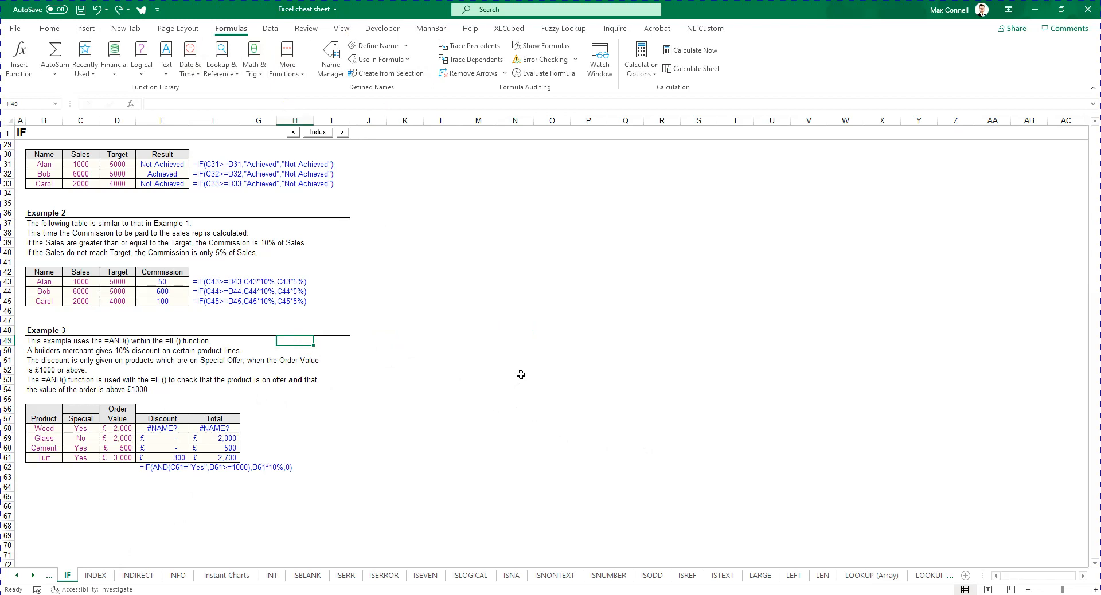
{"action": "left_click", "coordinate": [492, 313]}
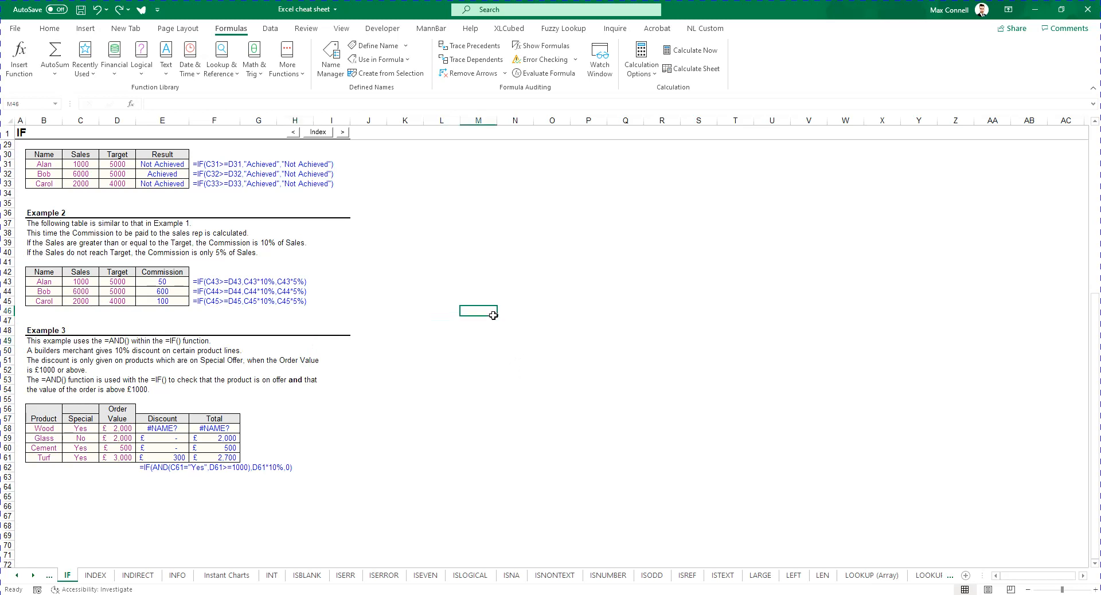
{"action": "left_click", "coordinate": [15, 575]}
{"action": "left_click", "coordinate": [15, 575]}
{"action": "left_click", "coordinate": [16, 575]}
{"action": "left_click", "coordinate": [15, 575]}
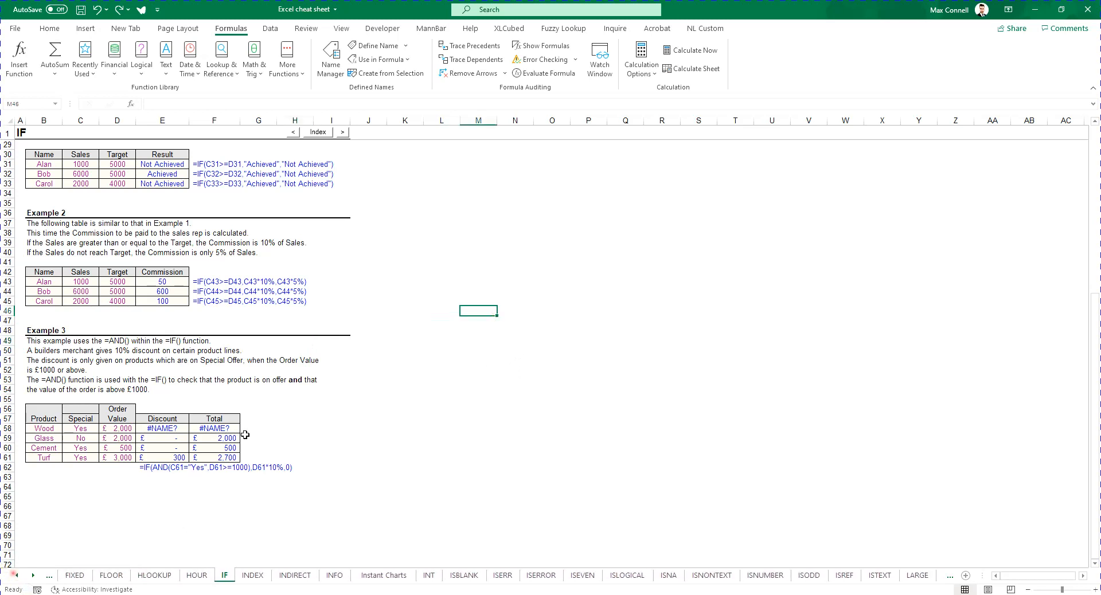
{"action": "left_click", "coordinate": [36, 167]}
{"action": "left_click_drag", "start_coordinate": [24, 156], "coordinate": [339, 523]}
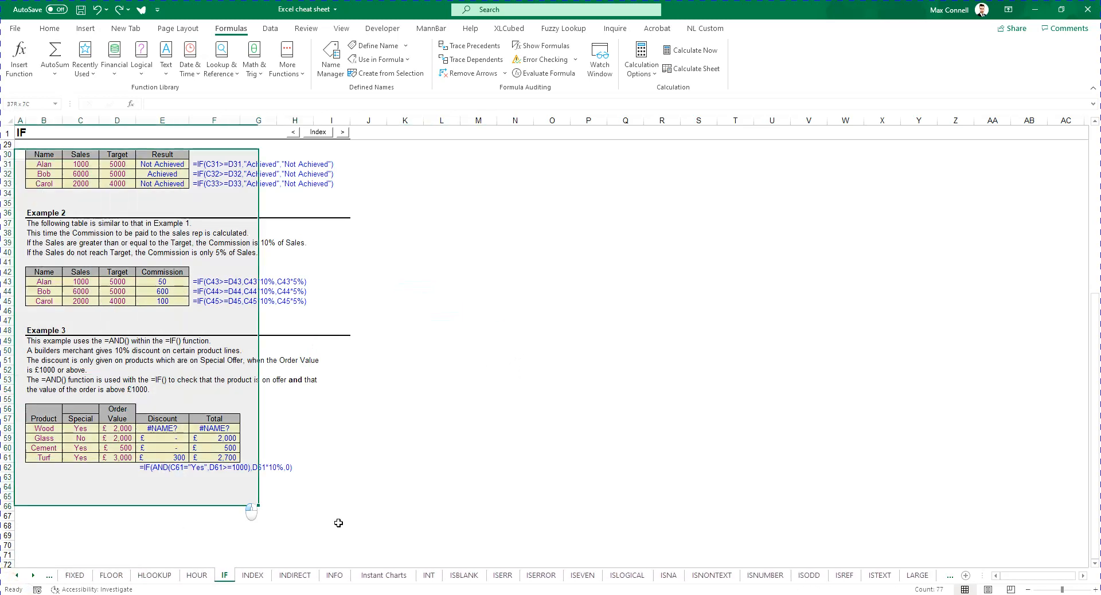
{"action": "left_click", "coordinate": [367, 526]}
Browse the workbook's function sheets back to DATE and forward again past IF.
{"action": "left_click", "coordinate": [15, 576]}
{"action": "left_click", "coordinate": [15, 577]}
{"action": "left_click", "coordinate": [15, 576]}
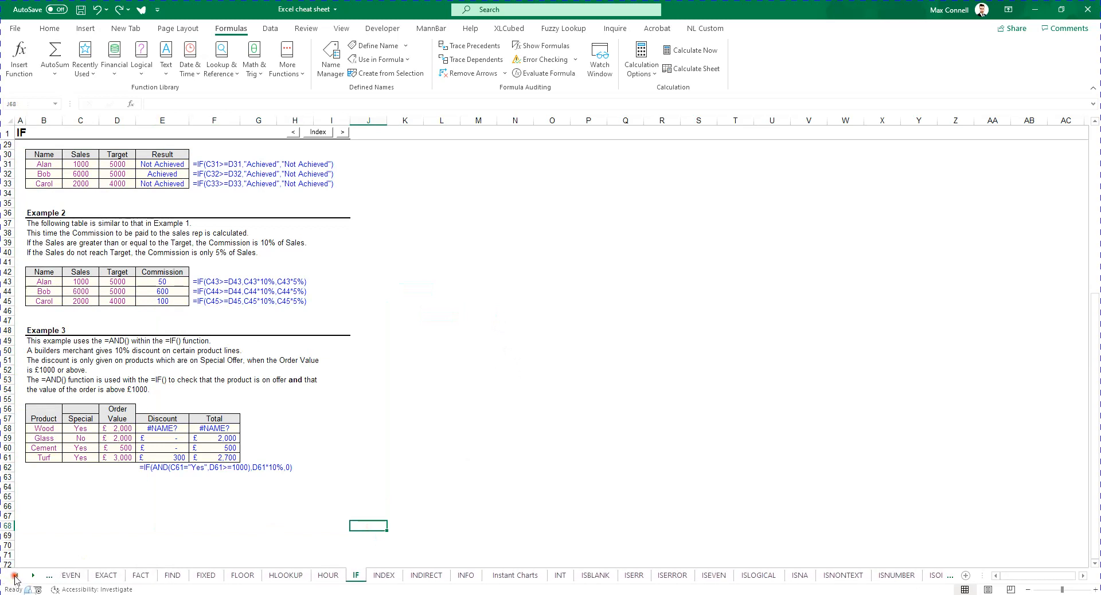
{"action": "left_click", "coordinate": [15, 576]}
{"action": "left_click", "coordinate": [15, 577]}
{"action": "left_click", "coordinate": [15, 576]}
{"action": "left_click", "coordinate": [15, 576]}
{"action": "left_click", "coordinate": [15, 576]}
{"action": "left_click", "coordinate": [15, 576]}
{"action": "left_click", "coordinate": [15, 577]}
{"action": "left_click", "coordinate": [15, 576]}
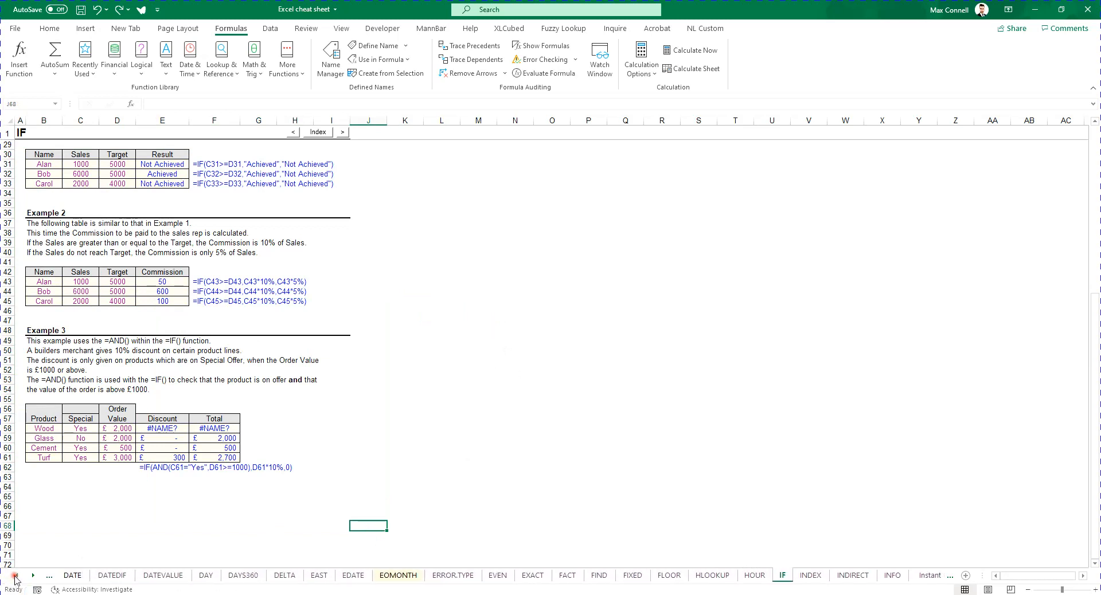
{"action": "left_click", "coordinate": [31, 577]}
{"action": "left_click", "coordinate": [32, 577]}
{"action": "left_click", "coordinate": [32, 577]}
{"action": "left_click", "coordinate": [31, 576]}
{"action": "left_click", "coordinate": [32, 577]}
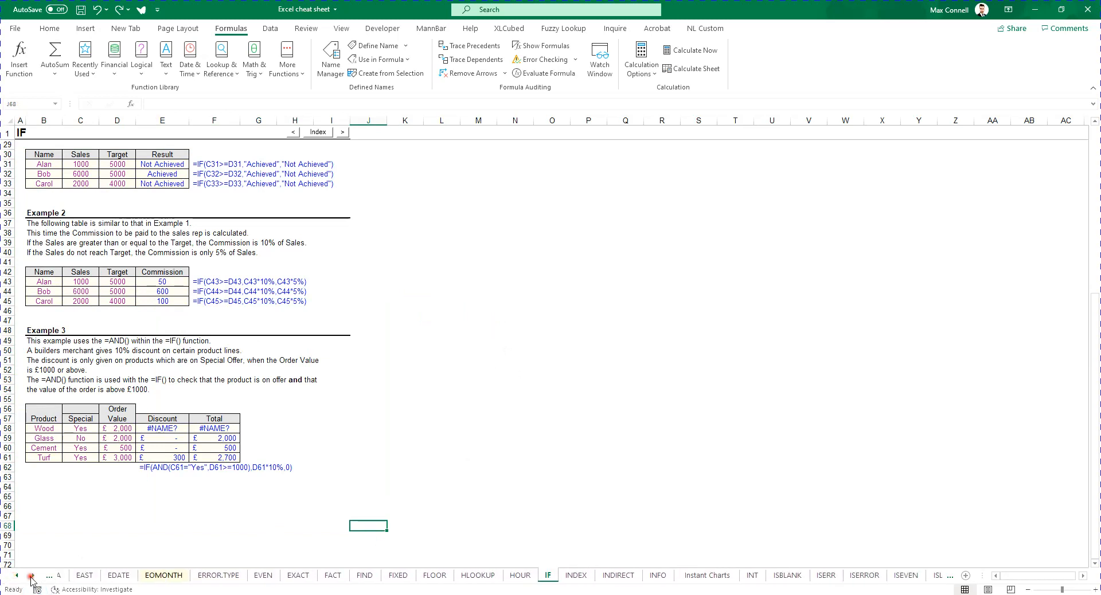
{"action": "left_click", "coordinate": [32, 577]}
{"action": "left_click", "coordinate": [32, 577]}
{"action": "left_click", "coordinate": [31, 576]}
Open the INDEX sheet briefly, then return to the start of the IF sheet and enlarge it for reading.
{"action": "left_click", "coordinate": [440, 575]}
{"action": "left_click", "coordinate": [493, 576]}
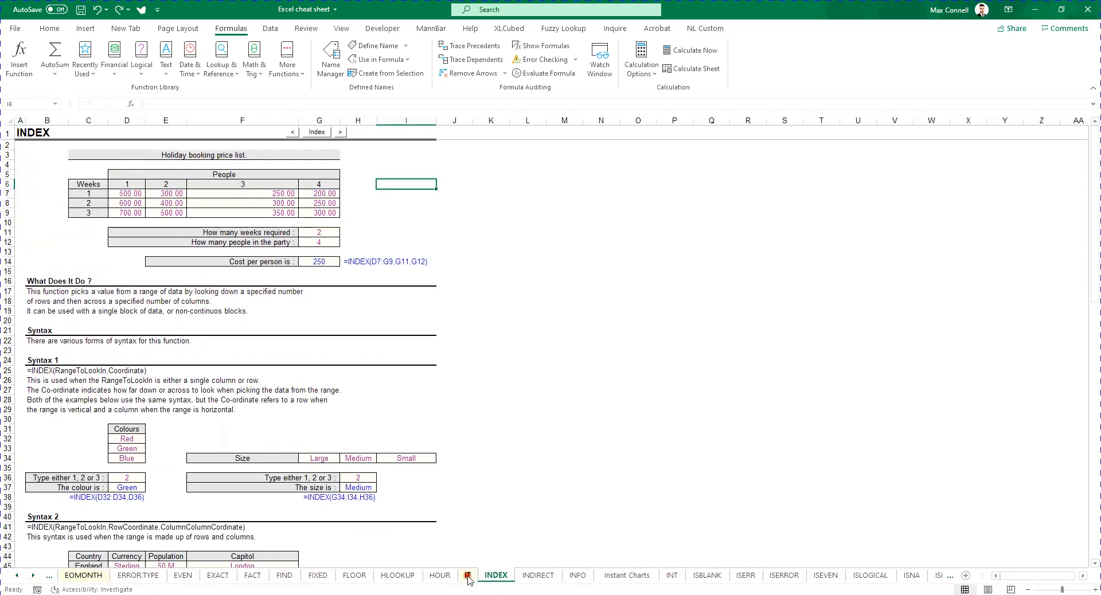
{"action": "left_click", "coordinate": [468, 576]}
{"action": "scroll", "coordinate": [450, 454], "scroll_direction": "up", "scroll_amount": 8}
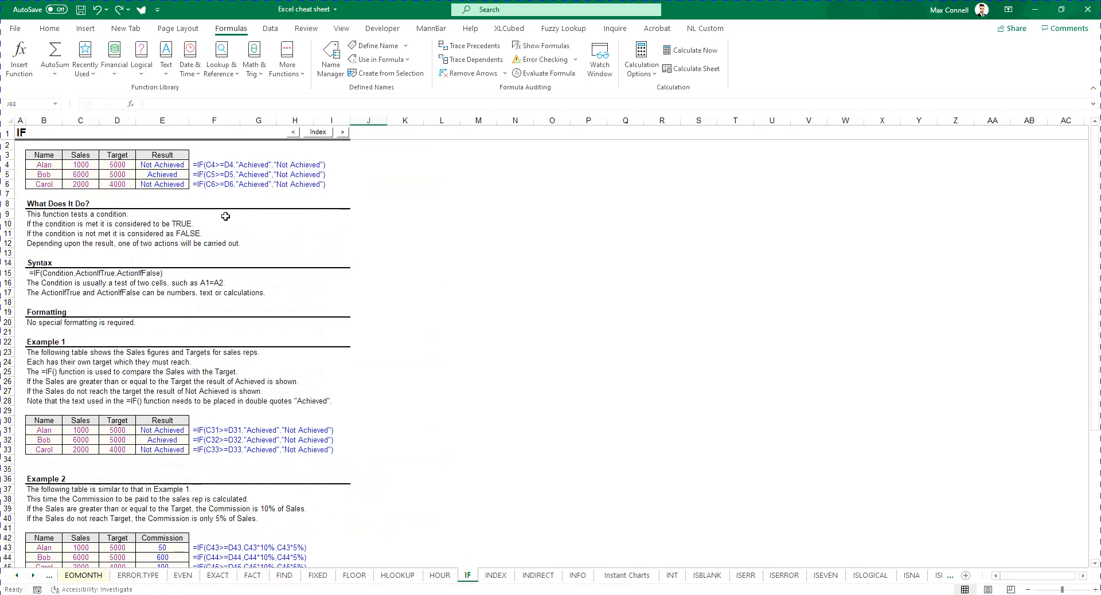
{"action": "scroll", "coordinate": [225, 216], "scroll_direction": "up", "scroll_amount": 1, "text": "ctrl"}
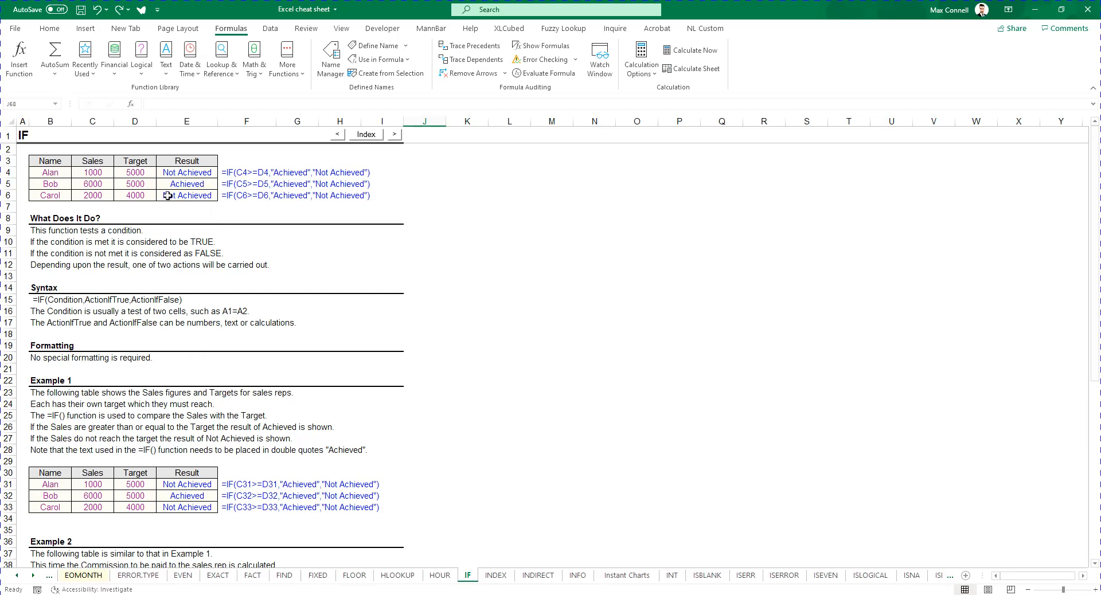
Read the "What Does It Do?" explanation of the IF function in rows 9 to 11.
{"action": "left_click", "coordinate": [46, 242]}
{"action": "left_click", "coordinate": [45, 230]}
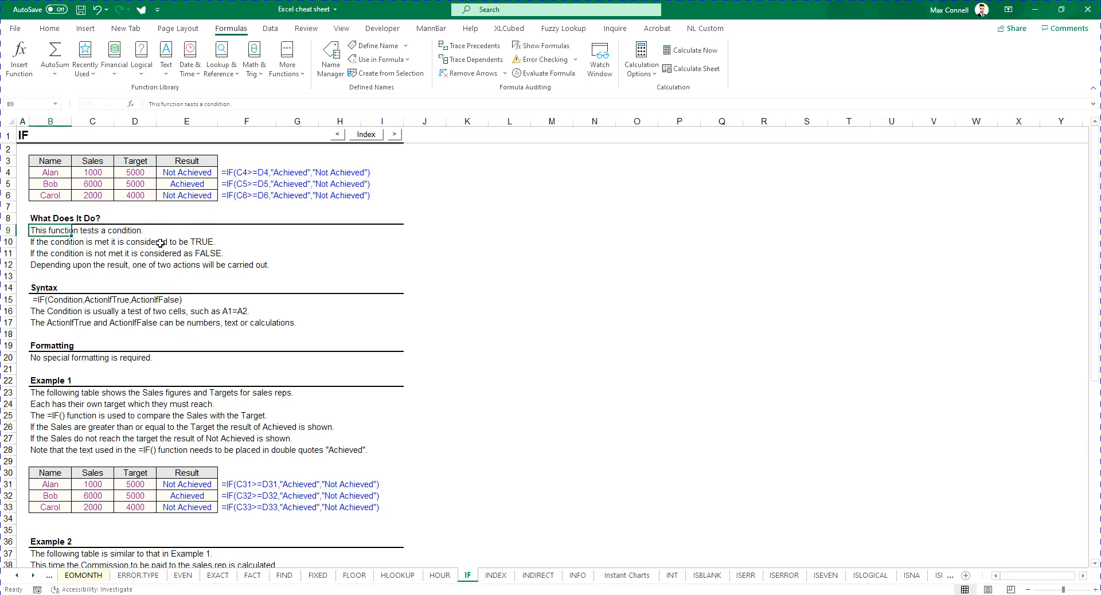
{"action": "left_click", "coordinate": [54, 253]}
{"action": "double_click", "coordinate": [43, 248]}
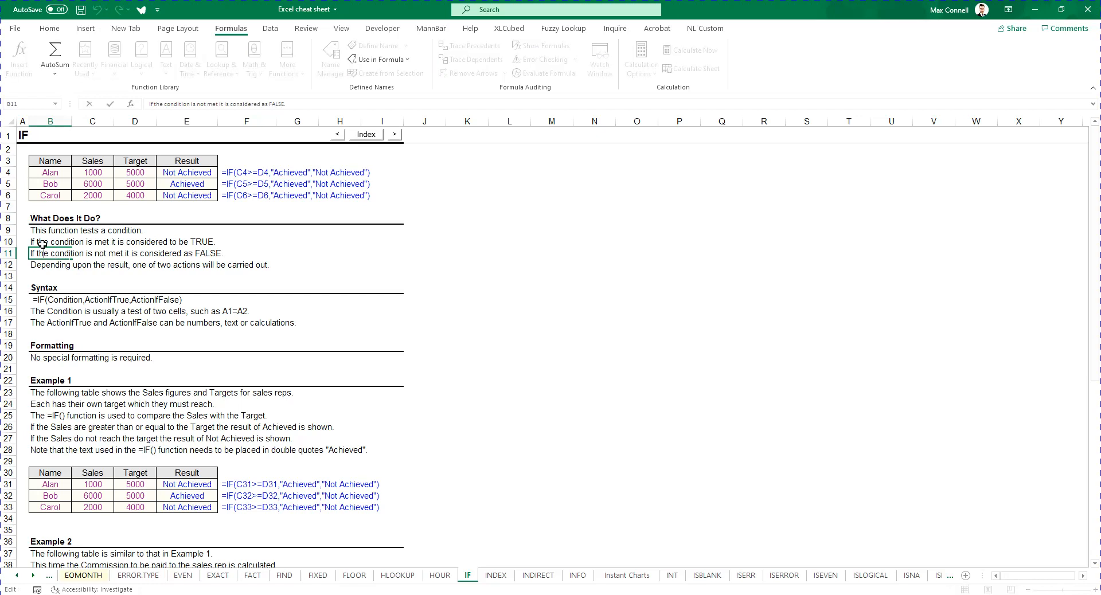
Examine the name, sales, target and result cells in row 4 of the first example table.
{"action": "left_click", "coordinate": [187, 170]}
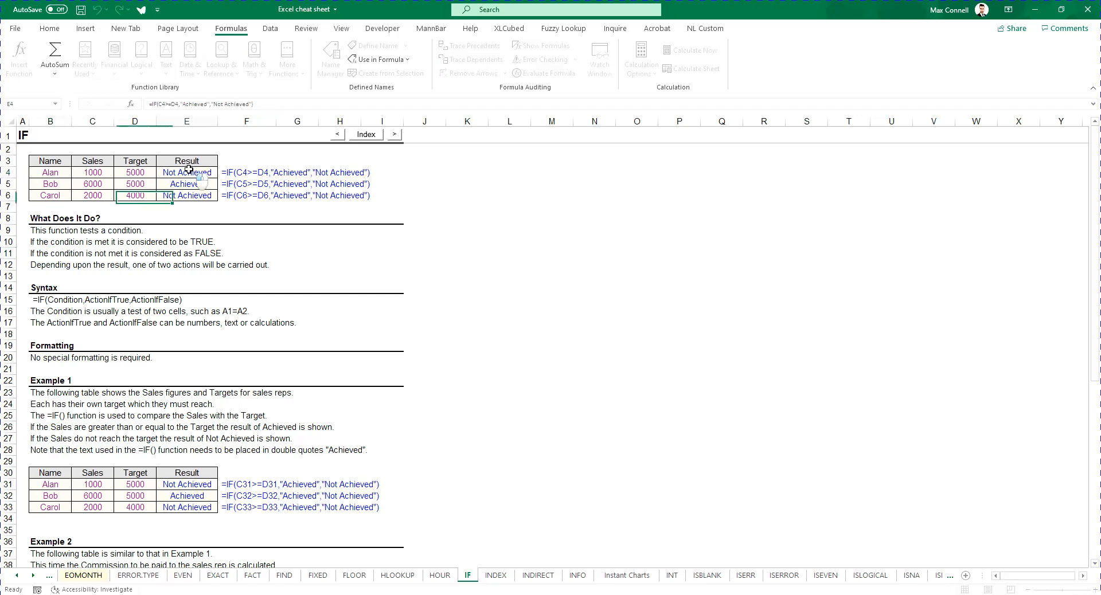
{"action": "left_click", "coordinate": [50, 172]}
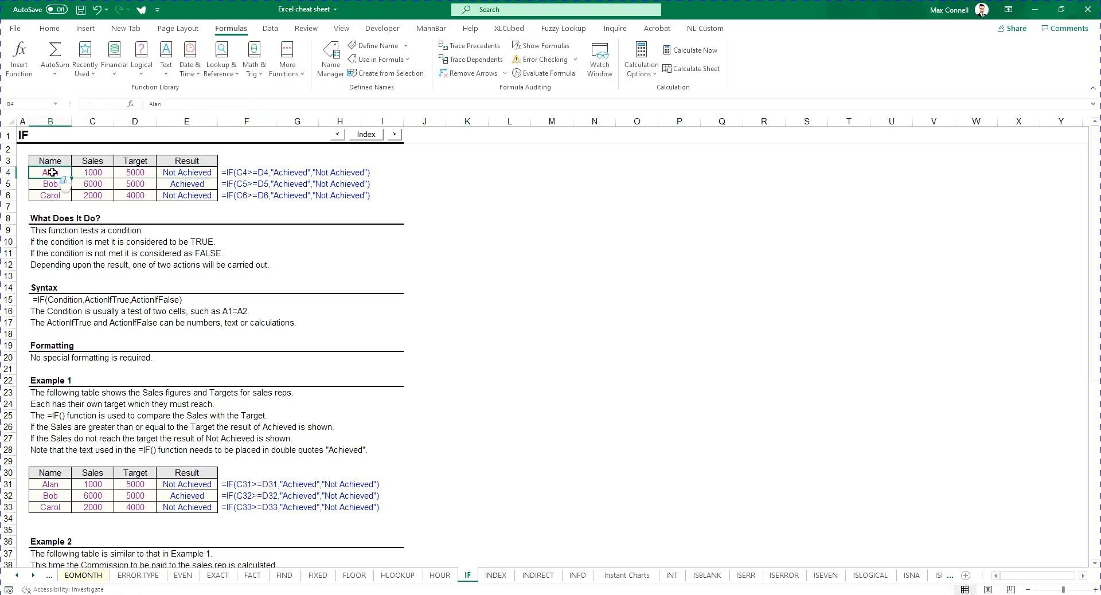
{"action": "left_click", "coordinate": [99, 181]}
{"action": "left_click", "coordinate": [108, 174]}
{"action": "left_click", "coordinate": [135, 172]}
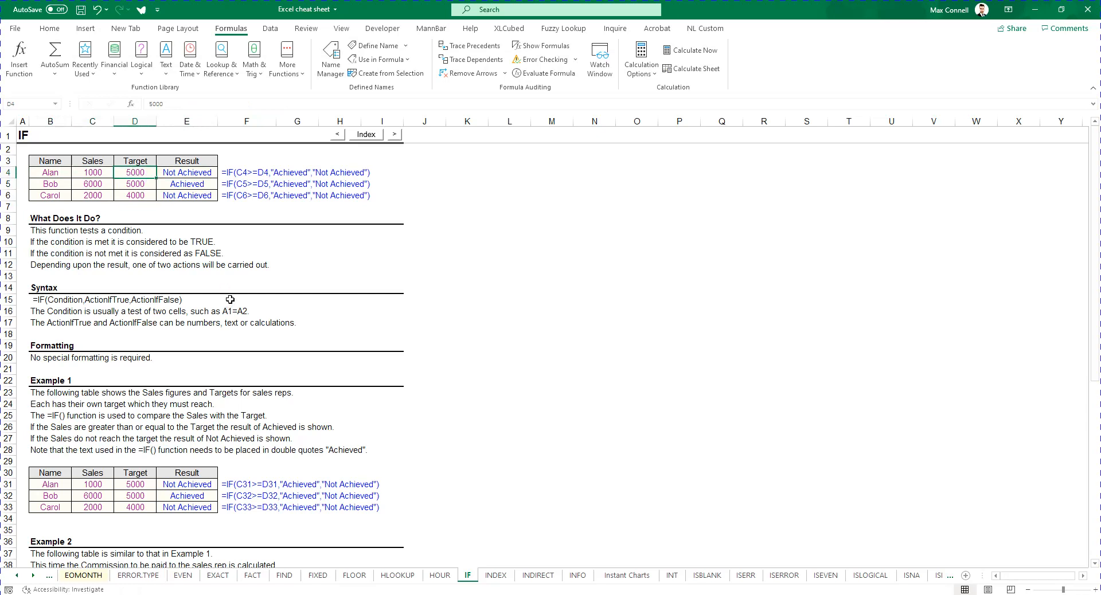
Compare the IF formula text in F4 with the TRUE and FALSE explanations in rows 10 and 11.
{"action": "left_click", "coordinate": [36, 251]}
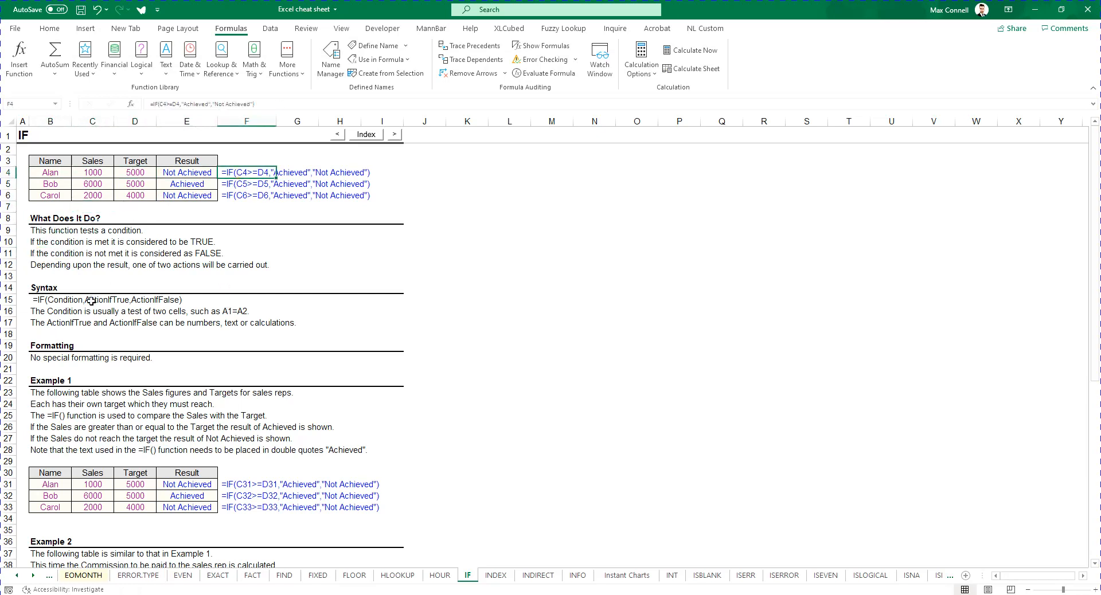
{"action": "left_click", "coordinate": [24, 241]}
{"action": "left_click", "coordinate": [40, 241]}
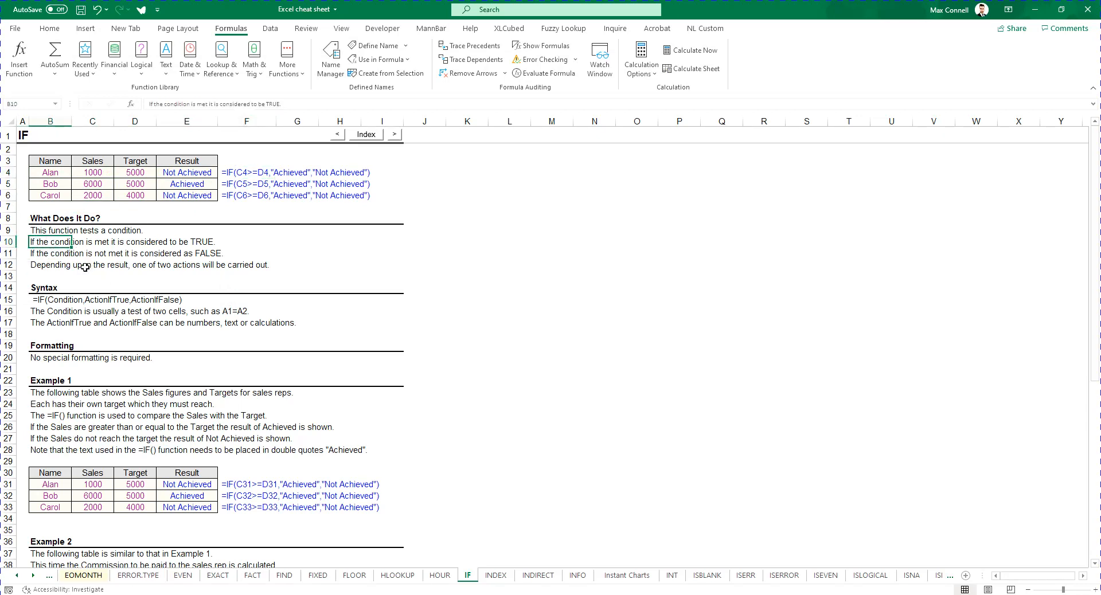
{"action": "left_click", "coordinate": [45, 254]}
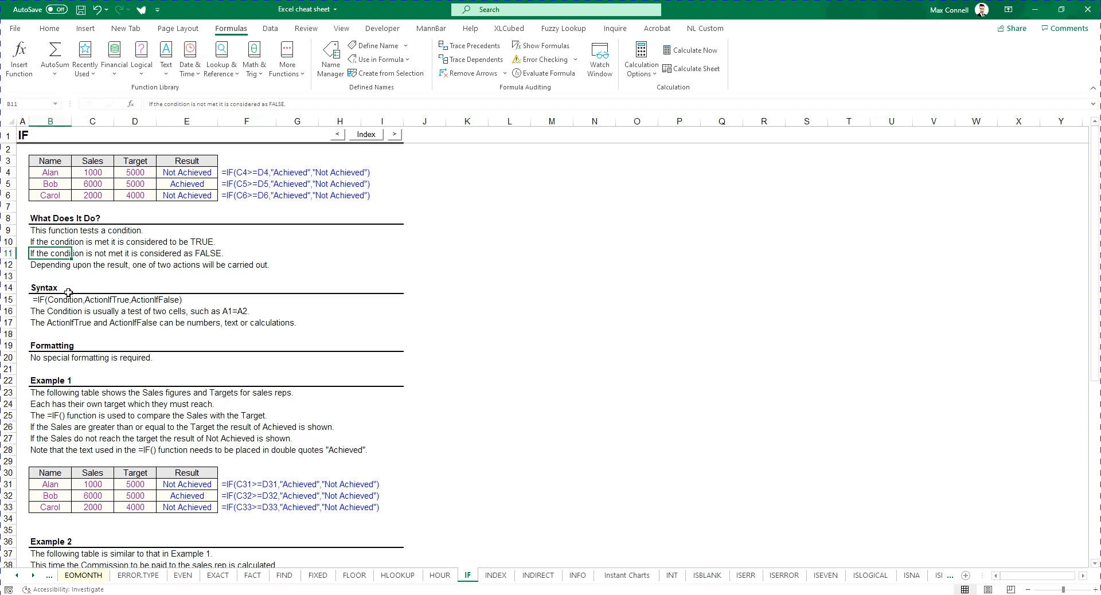
Open the IF formula in E4 and examine its logical test, value-if-true and value-if-false arguments.
{"action": "left_click", "coordinate": [233, 175]}
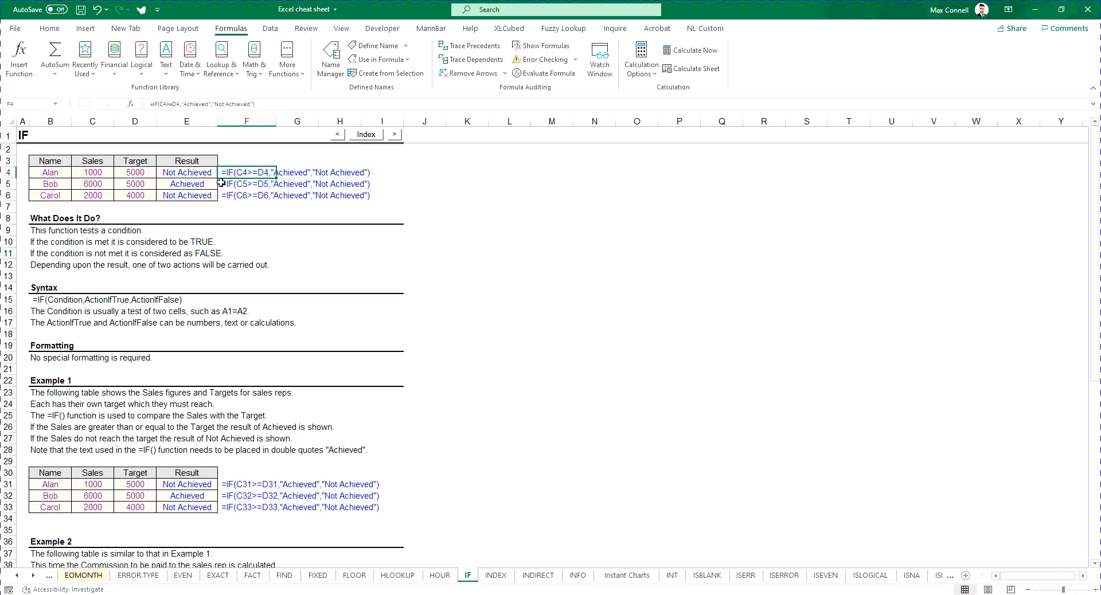
{"action": "left_click", "coordinate": [194, 174]}
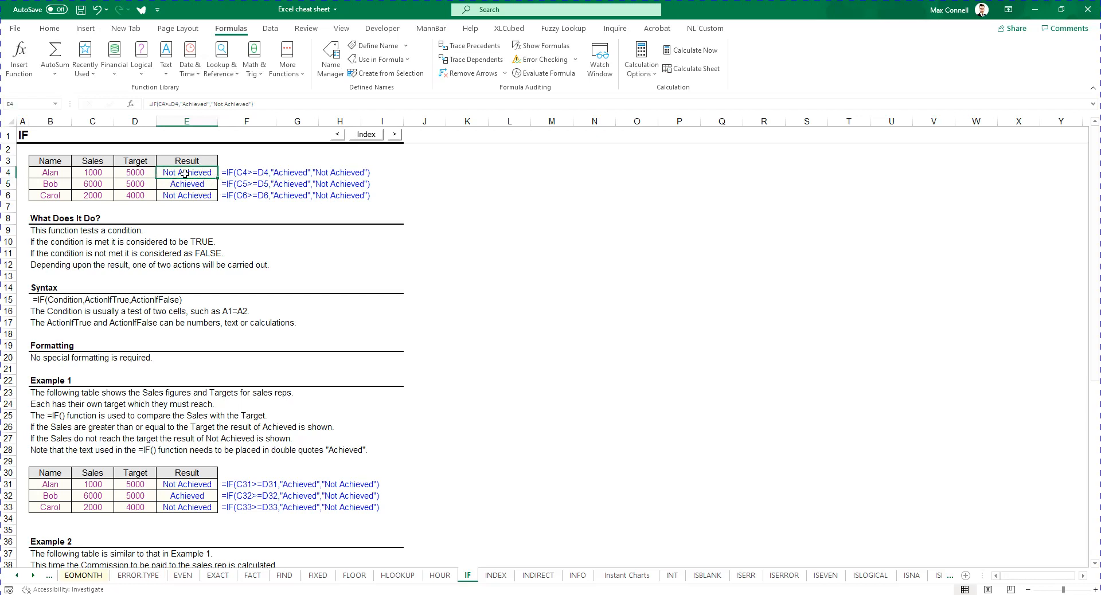
{"action": "double_click", "coordinate": [185, 174]}
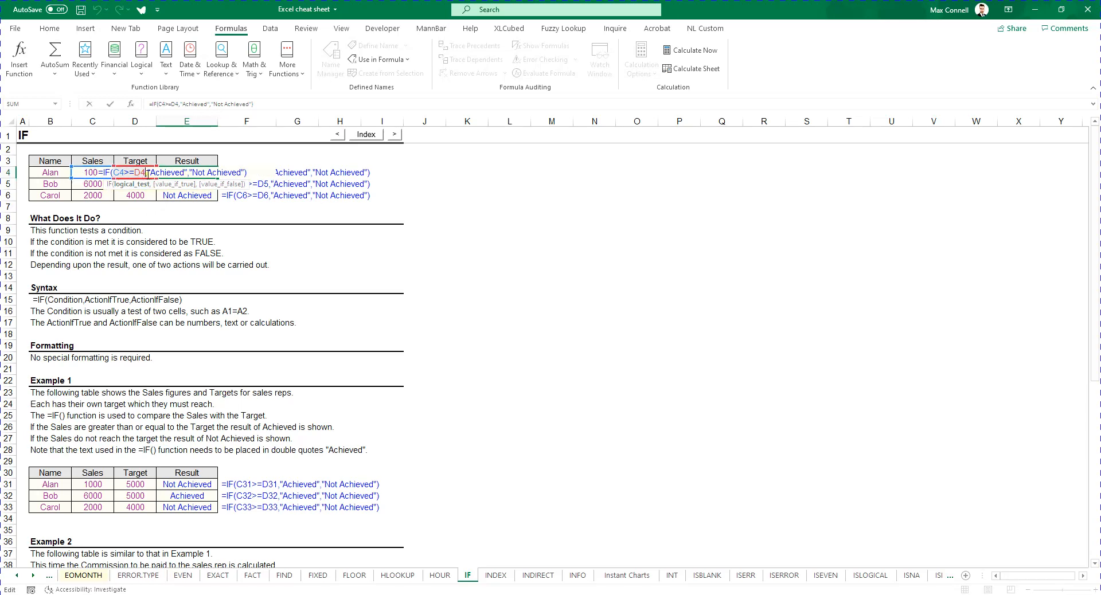
{"action": "left_click", "coordinate": [173, 186]}
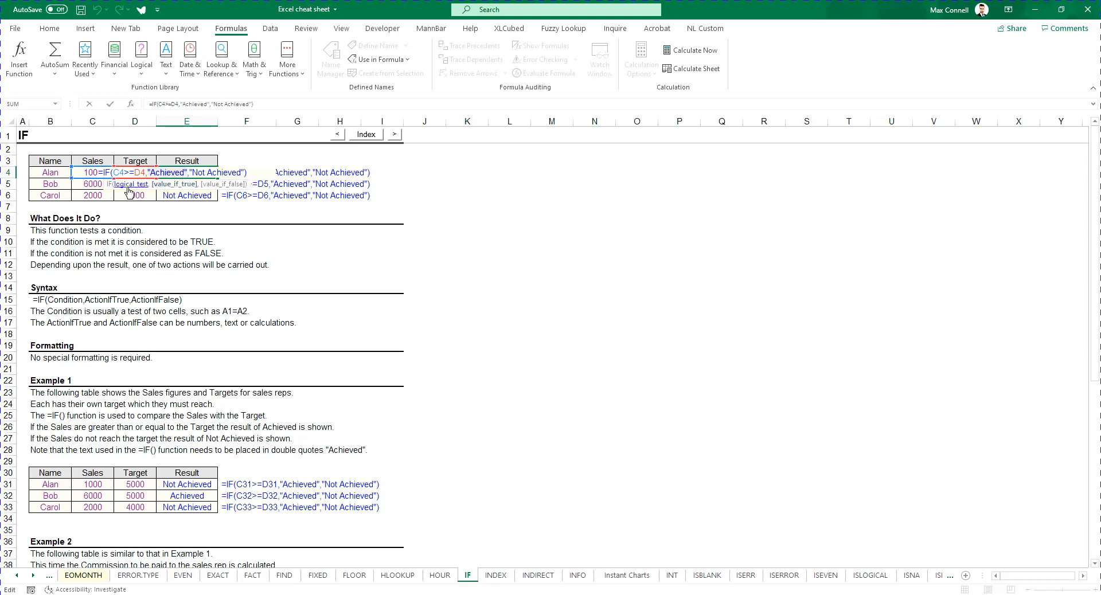
{"action": "left_click", "coordinate": [115, 172]}
{"action": "left_click", "coordinate": [214, 185]}
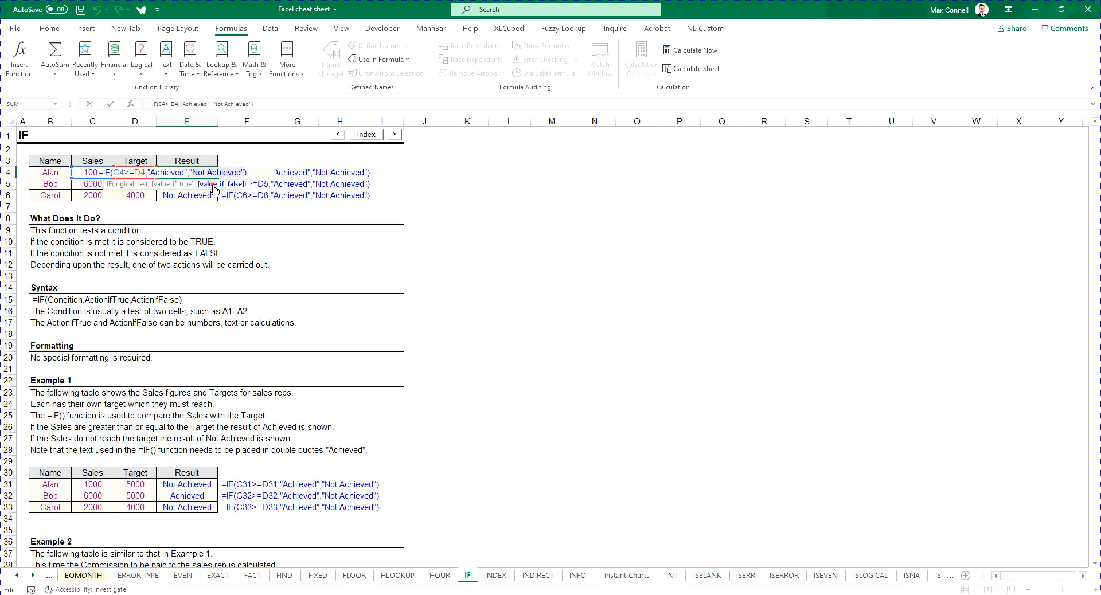
{"action": "left_click", "coordinate": [173, 185]}
{"action": "left_click", "coordinate": [187, 172]}
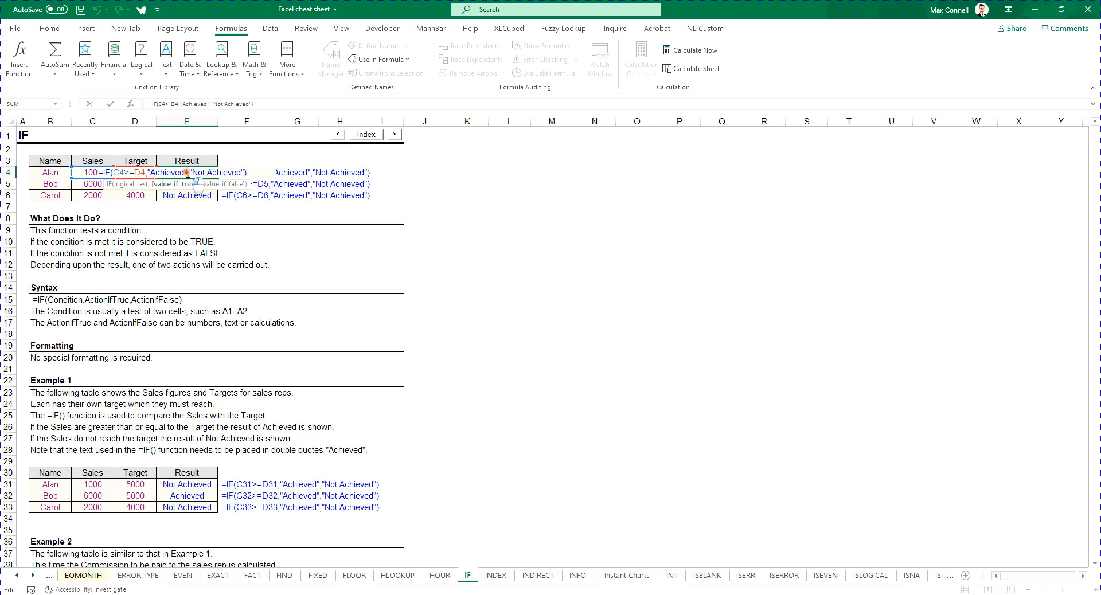
Remove the quotation marks around Achieved in E4's IF formula and commit the edit.
{"action": "left_click_drag", "start_coordinate": [187, 172], "coordinate": [148, 170]}
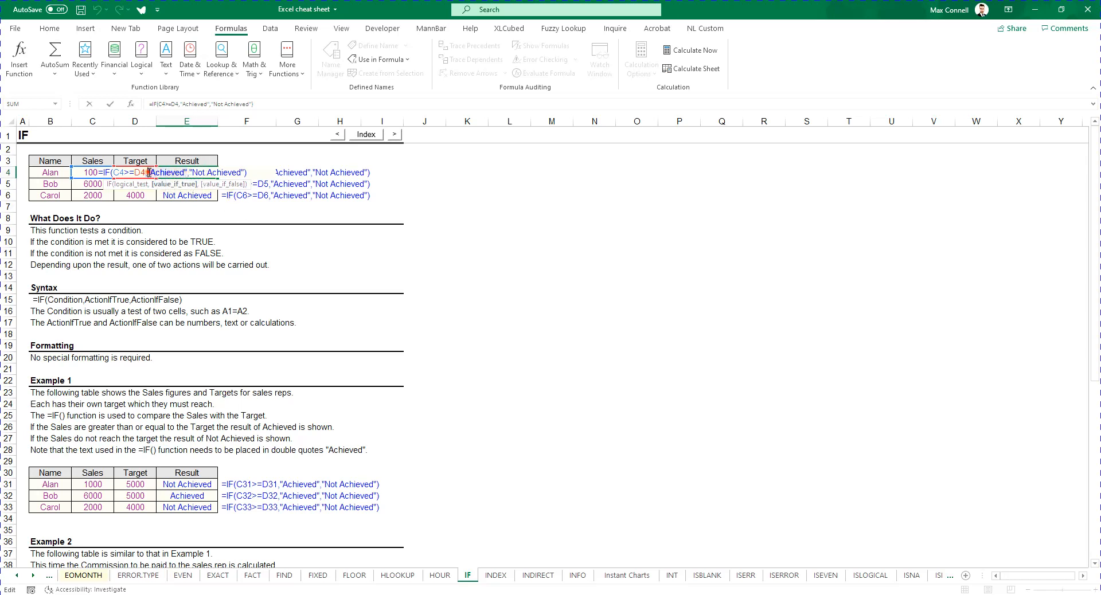
{"action": "left_click", "coordinate": [149, 170]}
{"action": "key", "text": "Delete"}
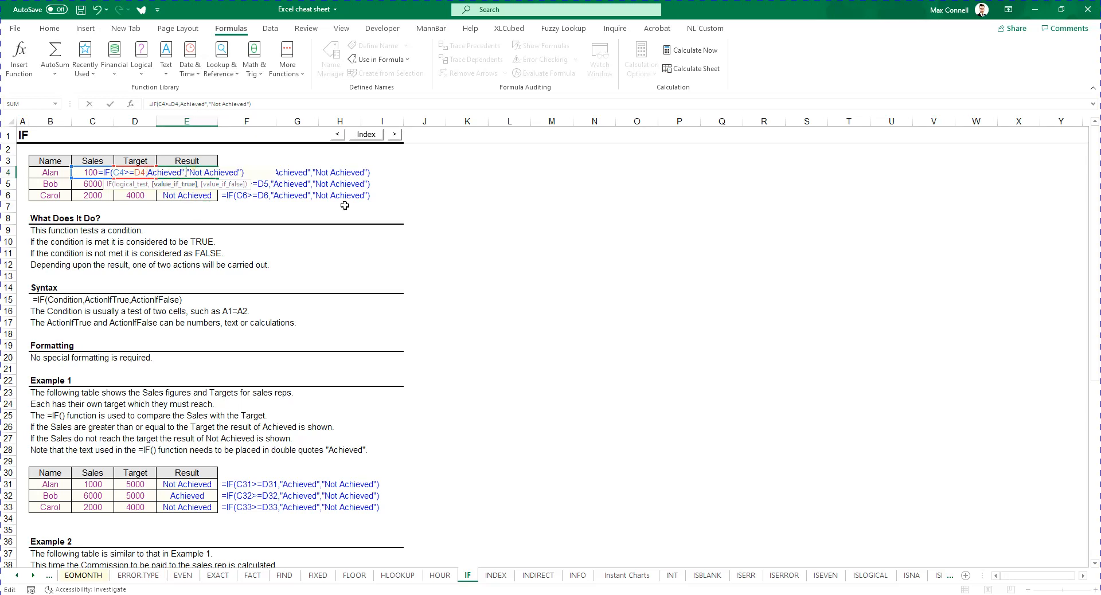
{"action": "key", "text": "Delete"}
{"action": "key", "text": "ctrl+Return"}
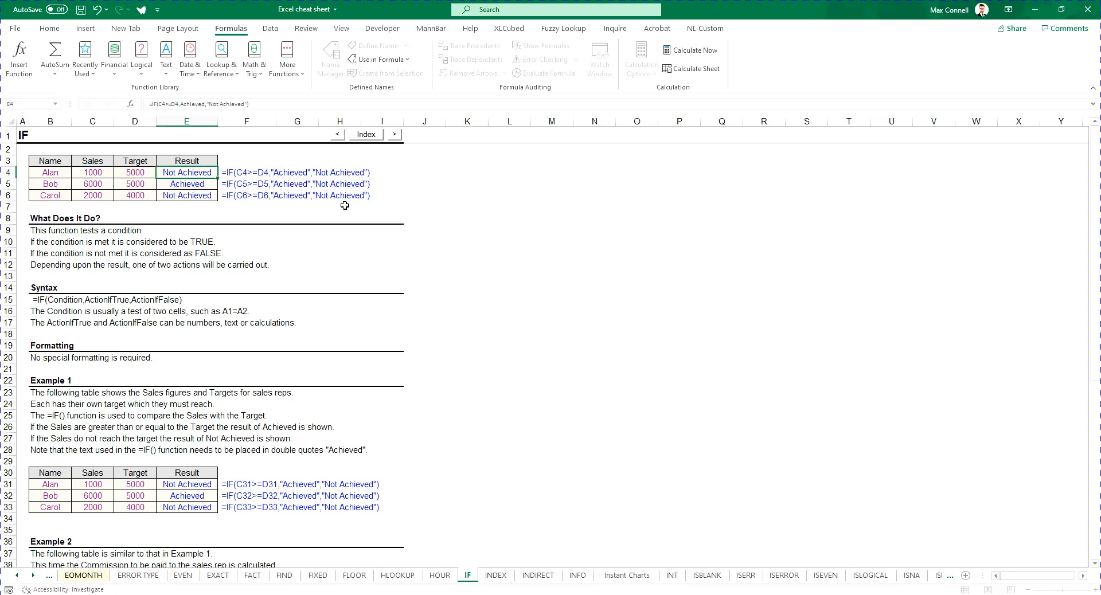
Remove the quotation marks around Not Achieved in E4's IF formula and commit the edit.
{"action": "double_click", "coordinate": [190, 170]}
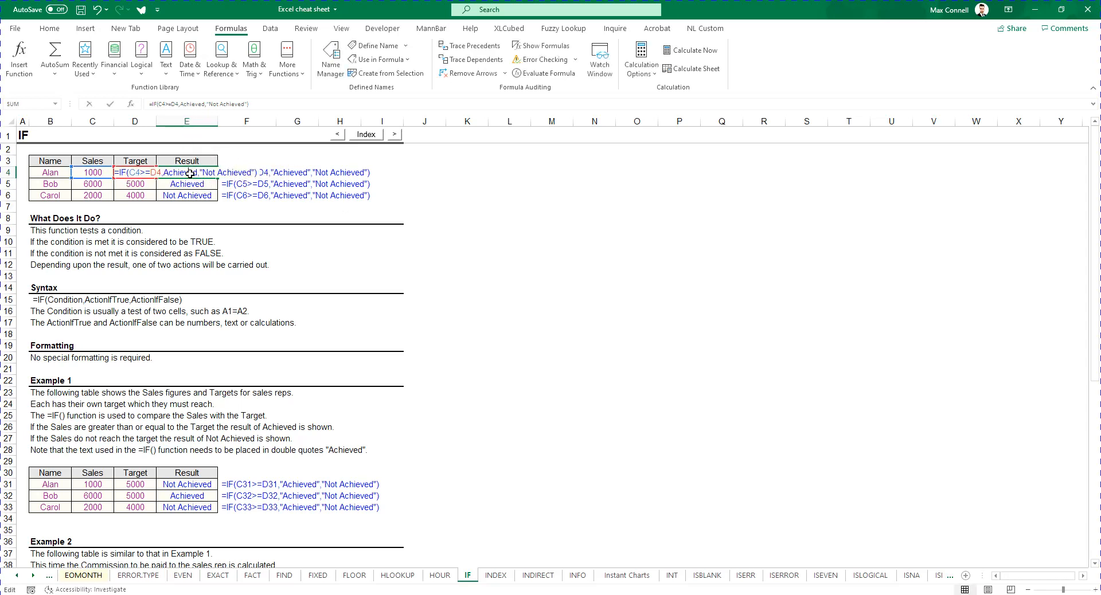
{"action": "left_click", "coordinate": [243, 106]}
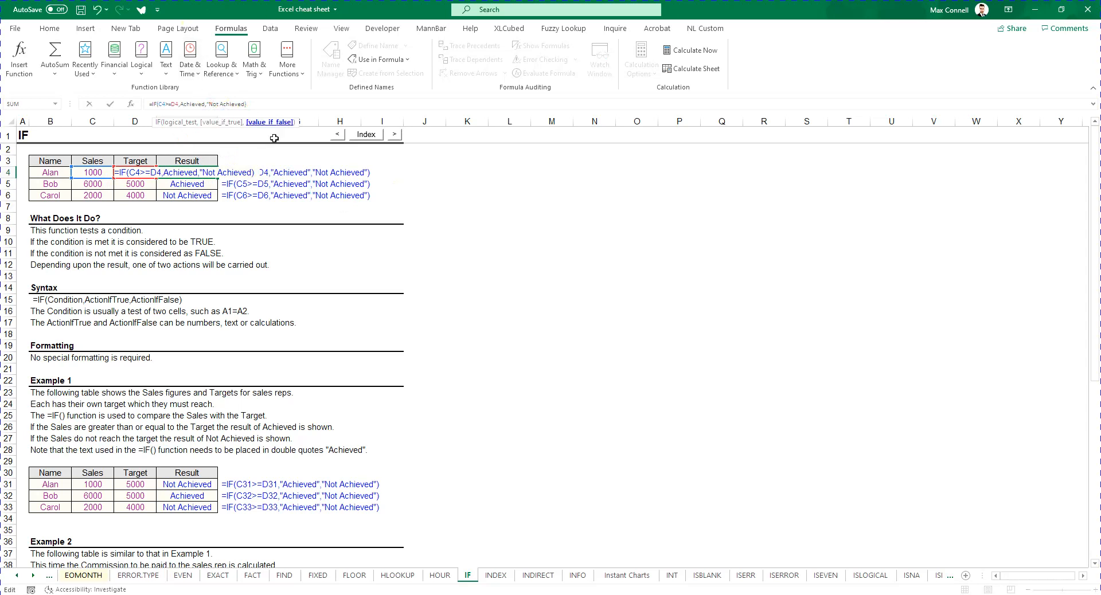
{"action": "key", "text": "BackSpace"}
{"action": "key", "text": "Return"}
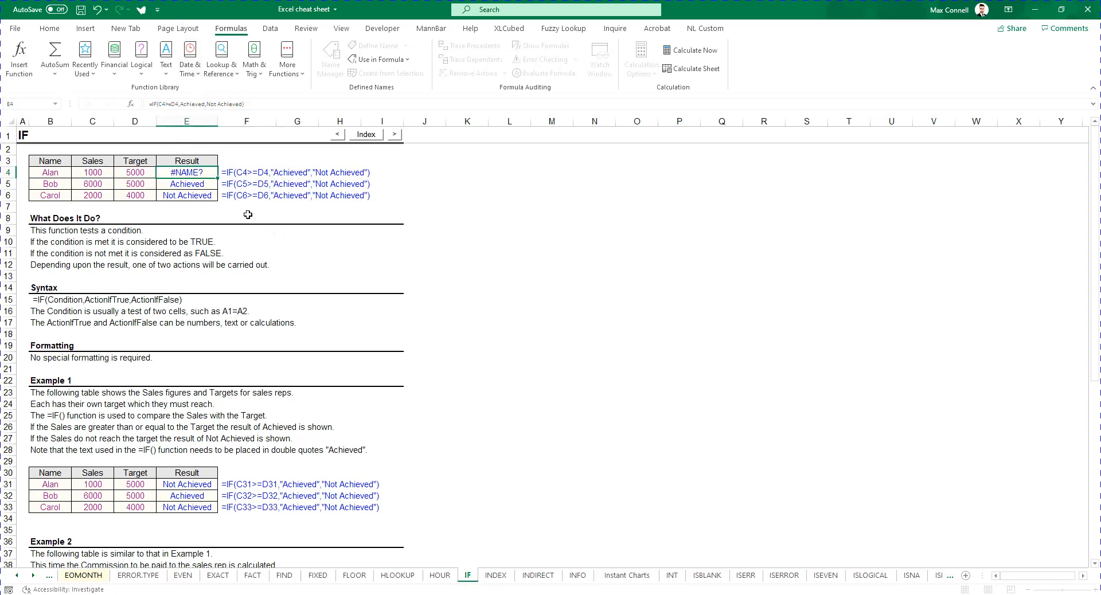
Inspect the unquoted arguments in E4's formula, leave it unedited, and undo the quotation mark removal.
{"action": "double_click", "coordinate": [204, 173]}
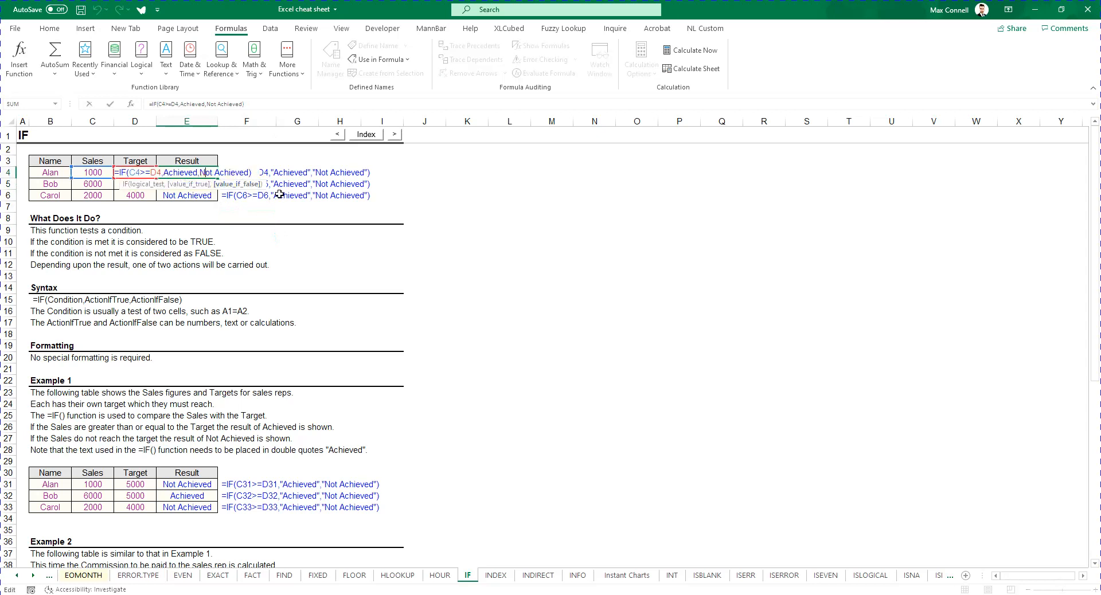
{"action": "left_click", "coordinate": [168, 172]}
{"action": "key", "text": "Escape"}
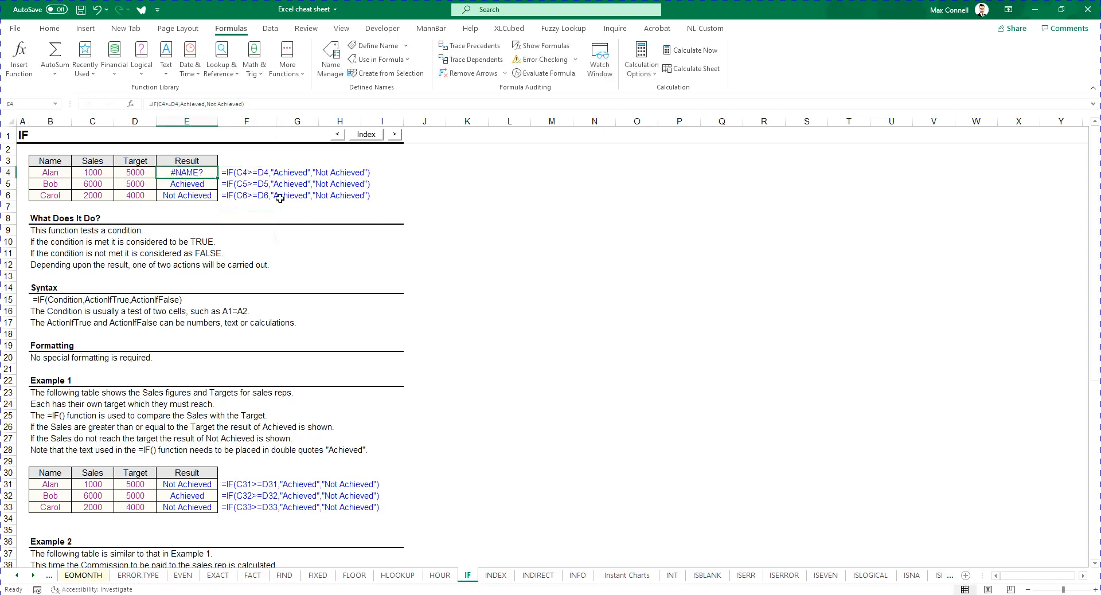
{"action": "key", "text": "ctrl+z"}
Examine the Example 1 and Example 2 sections with their IF tables further down the sheet.
{"action": "left_click", "coordinate": [365, 172]}
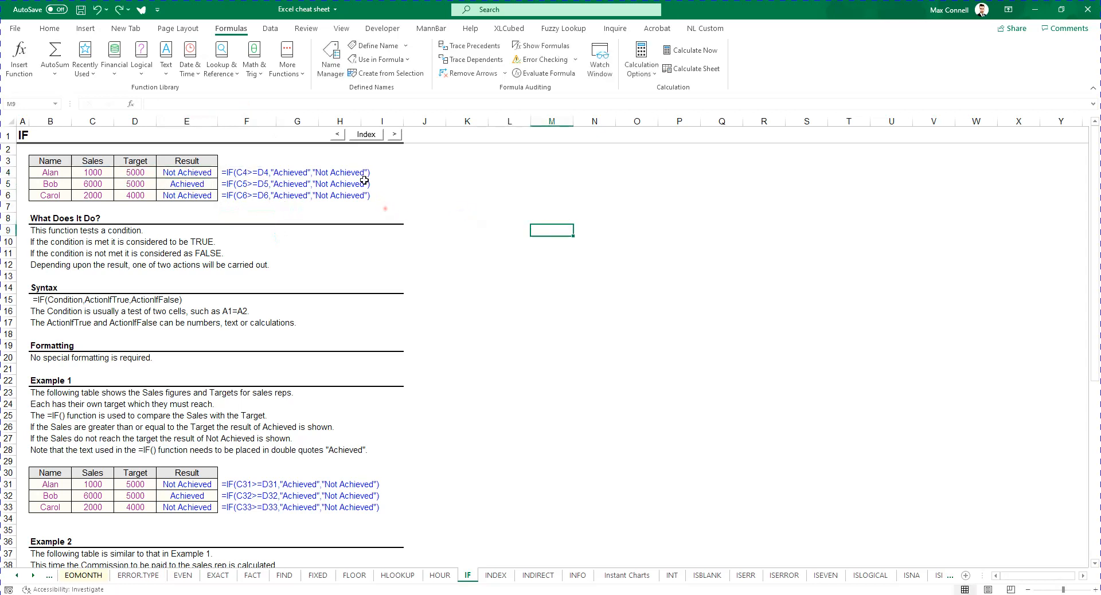
{"action": "scroll", "coordinate": [205, 312], "scroll_direction": "down", "scroll_amount": 4}
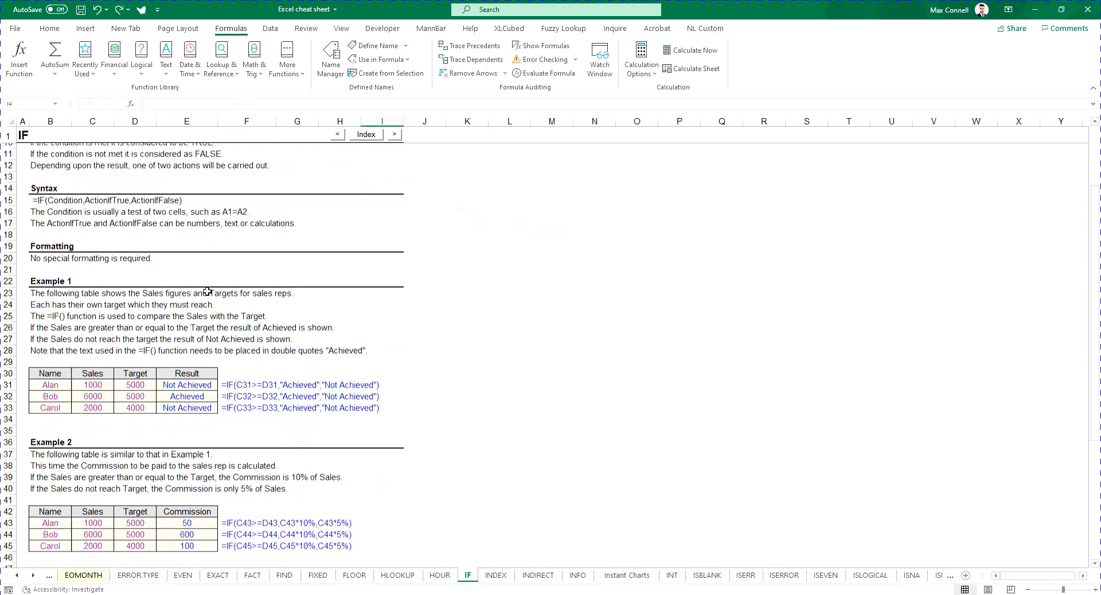
{"action": "scroll", "coordinate": [205, 312], "scroll_direction": "down", "scroll_amount": 3}
{"action": "scroll", "coordinate": [206, 313], "scroll_direction": "up", "scroll_amount": 2}
{"action": "scroll", "coordinate": [209, 315], "scroll_direction": "down", "scroll_amount": 3}
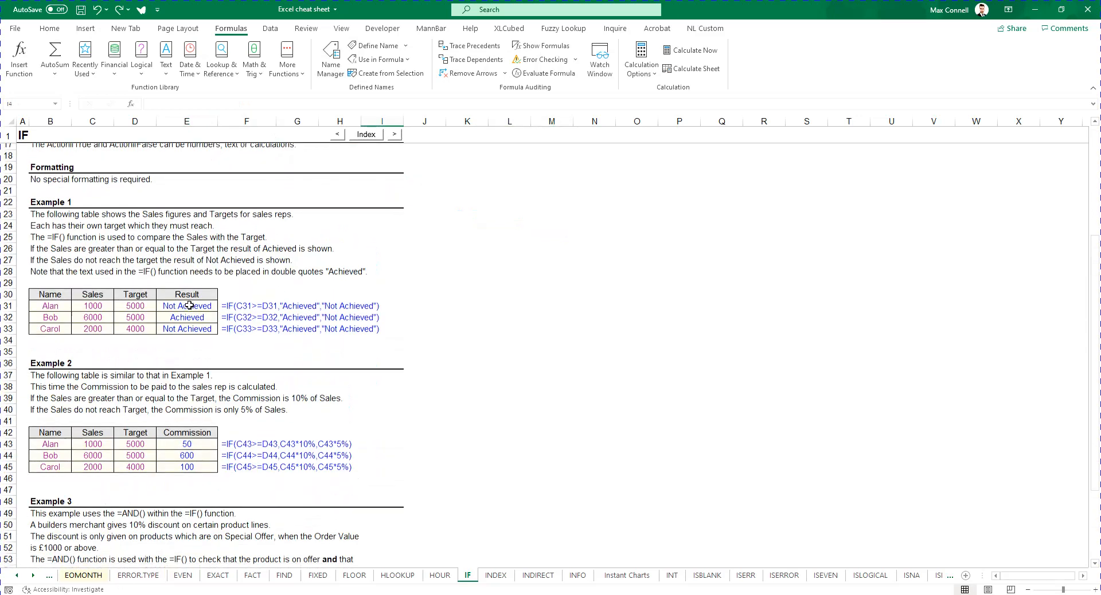
Read Example 2's commission rules for sales reps who reach the target and for those who do not.
{"action": "left_click", "coordinate": [170, 219]}
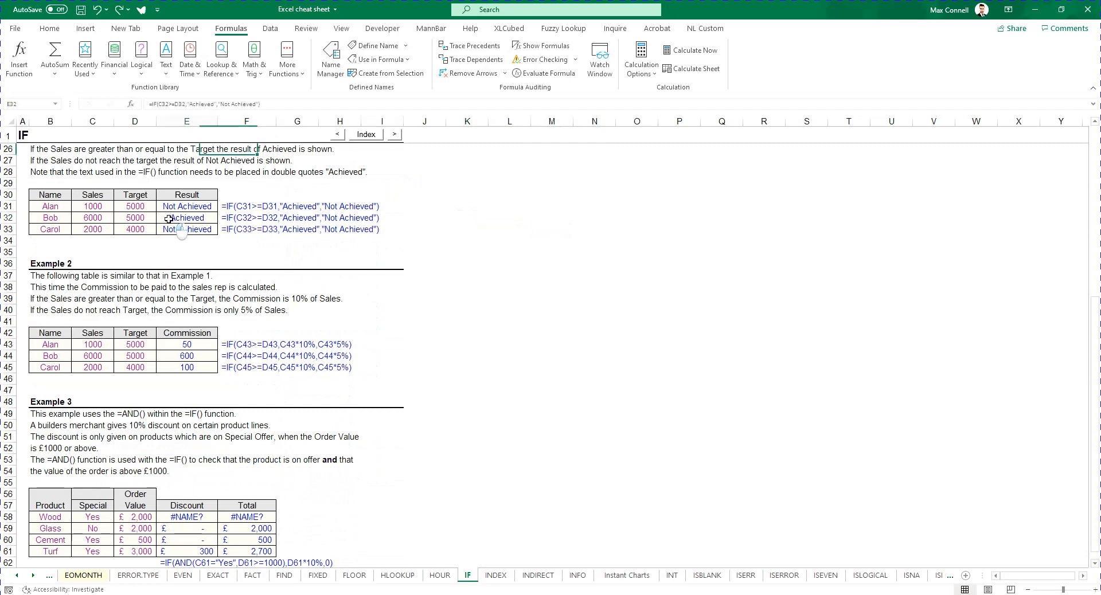
{"action": "left_click", "coordinate": [48, 300]}
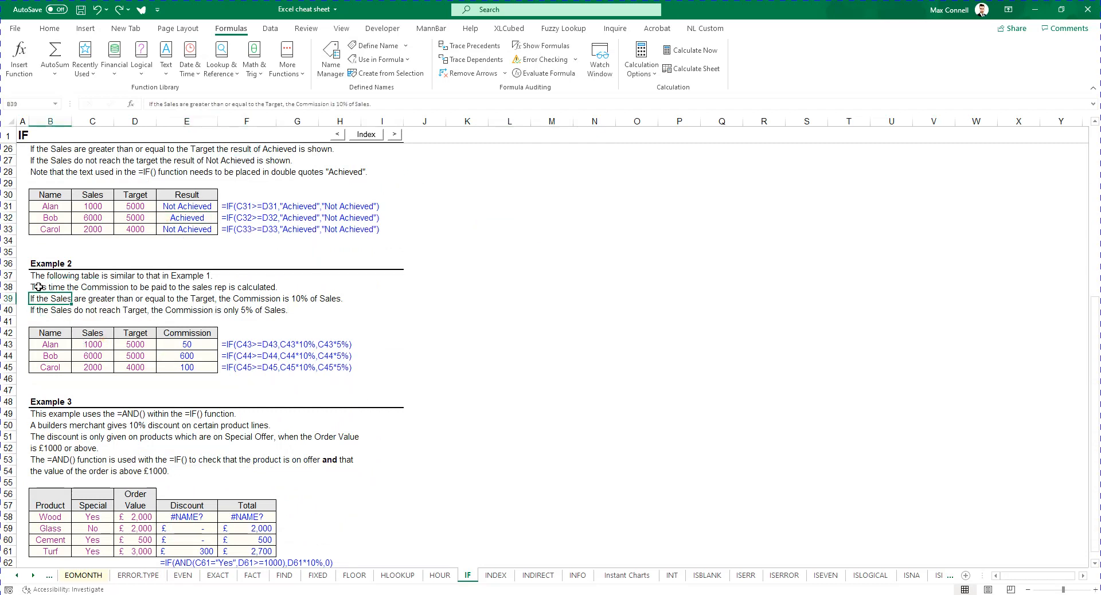
{"action": "left_click_drag", "start_coordinate": [39, 288], "coordinate": [196, 309]}
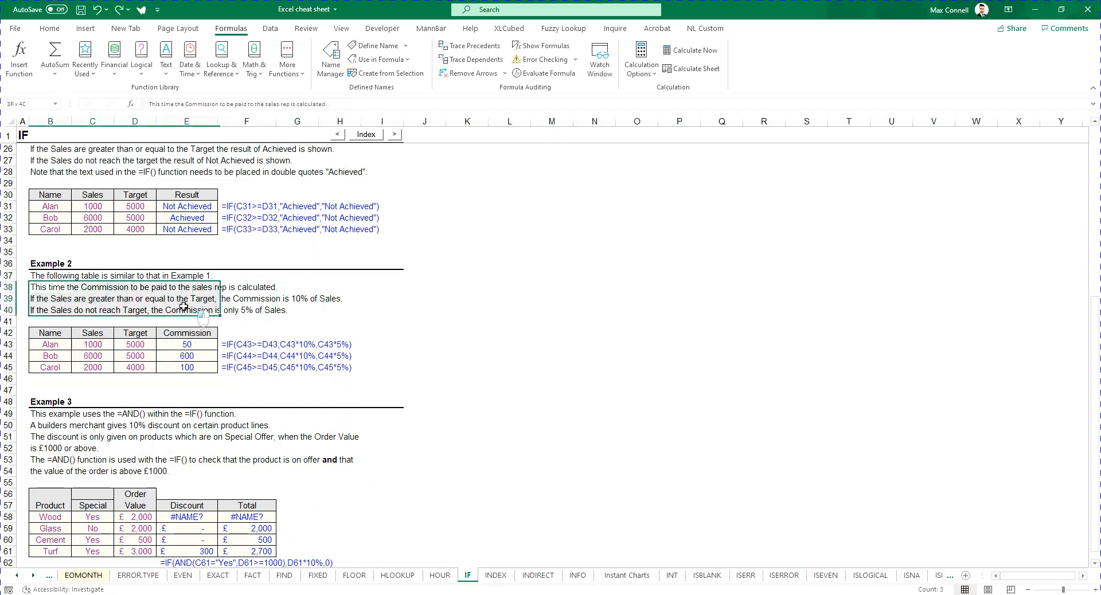
{"action": "left_click", "coordinate": [181, 308]}
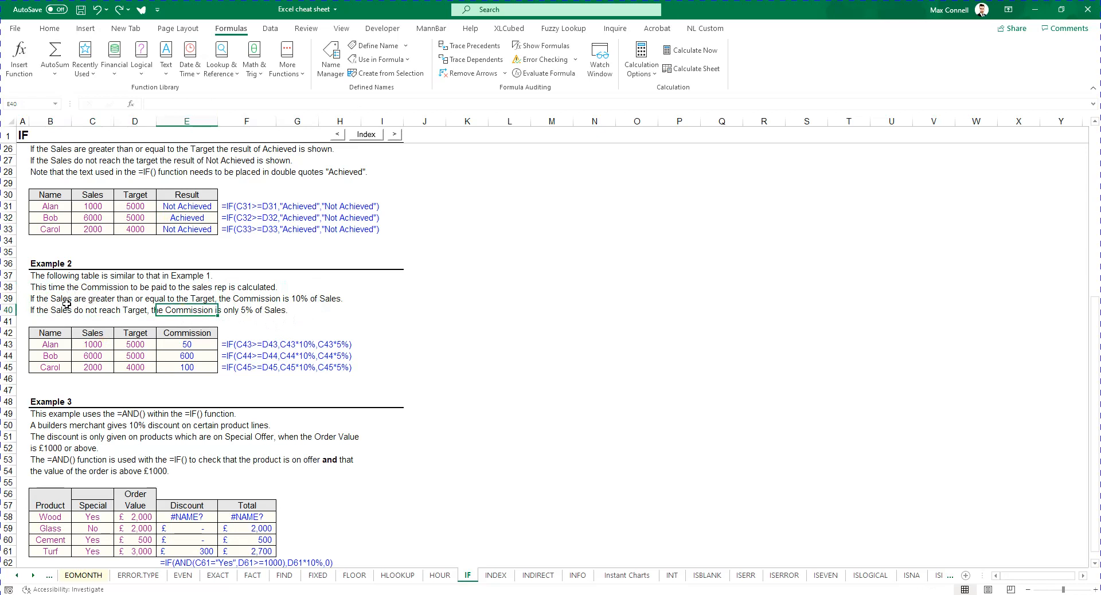
{"action": "left_click", "coordinate": [43, 300]}
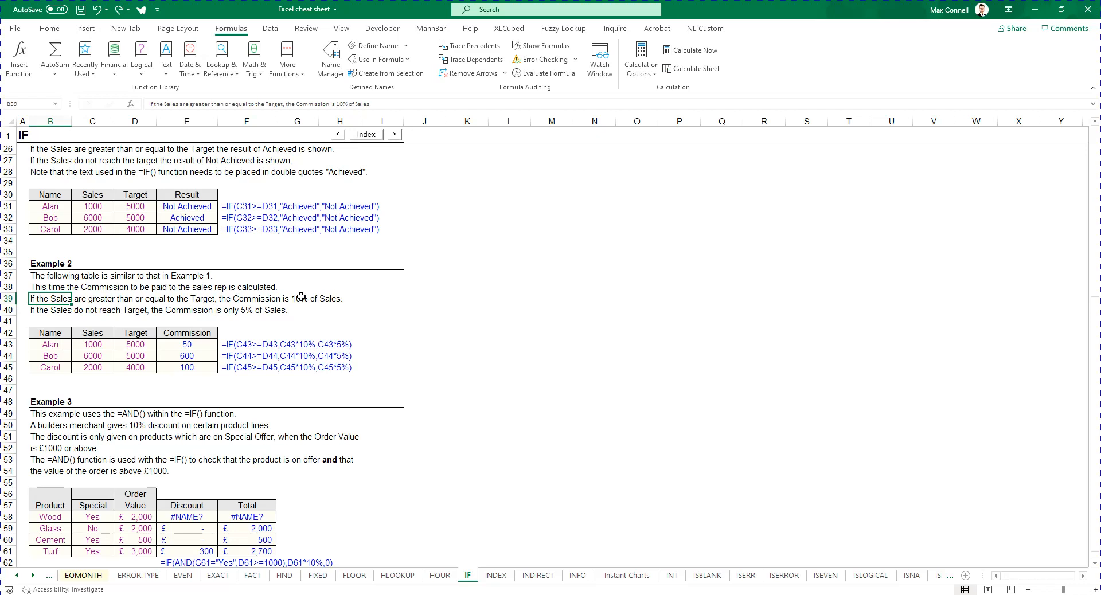
{"action": "left_click", "coordinate": [48, 311]}
{"action": "left_click", "coordinate": [245, 310]}
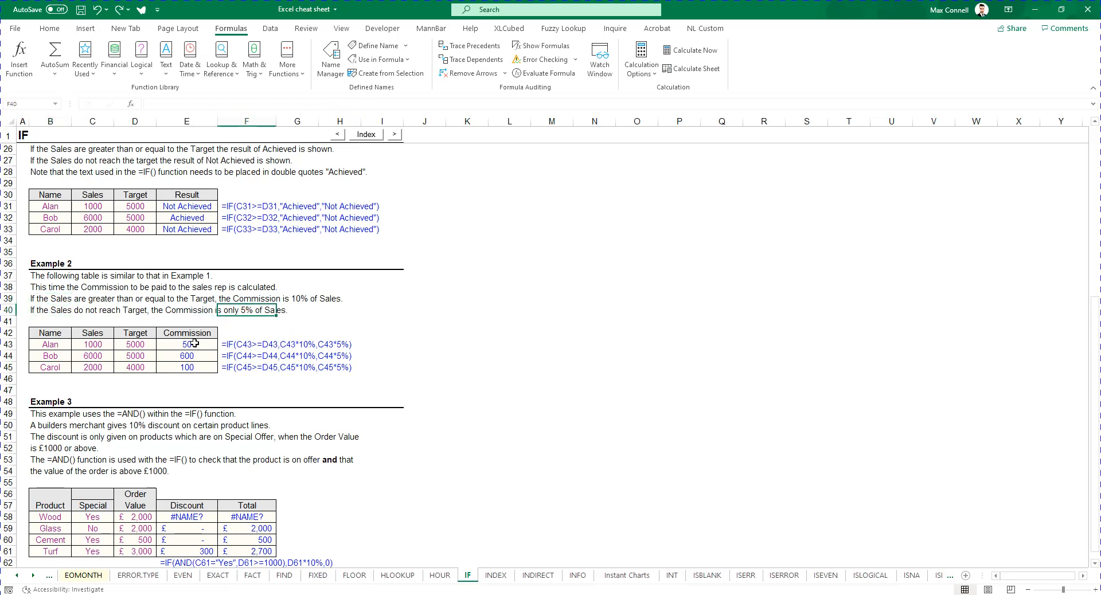
Inspect the logical test, value-if-true and value-if-false arguments of E43's commission formula, leaving it unedited.
{"action": "left_click", "coordinate": [254, 346]}
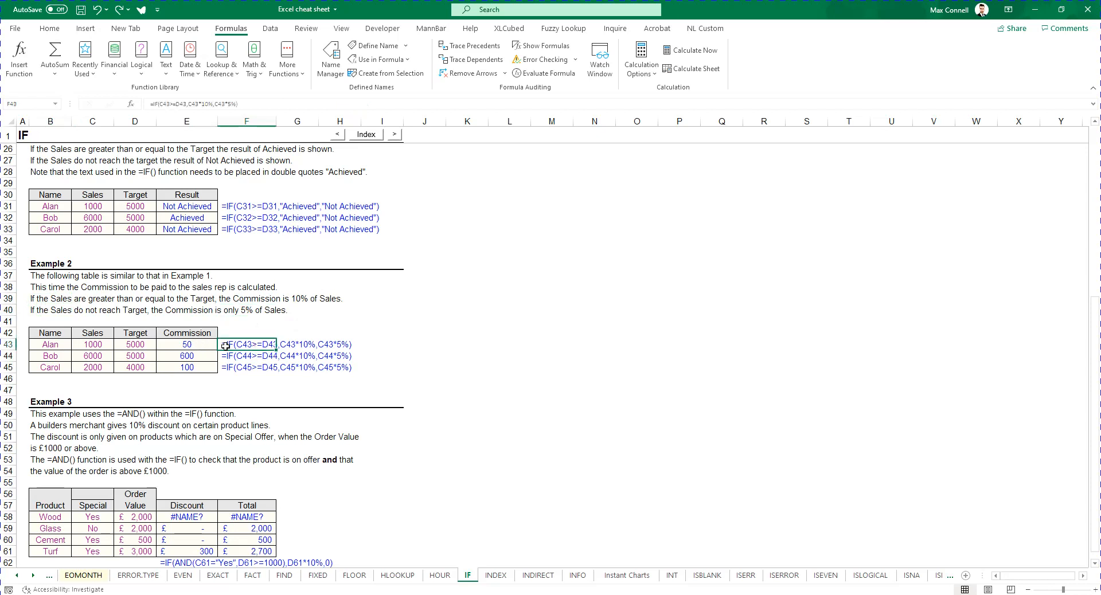
{"action": "double_click", "coordinate": [189, 345]}
{"action": "left_click", "coordinate": [152, 356]}
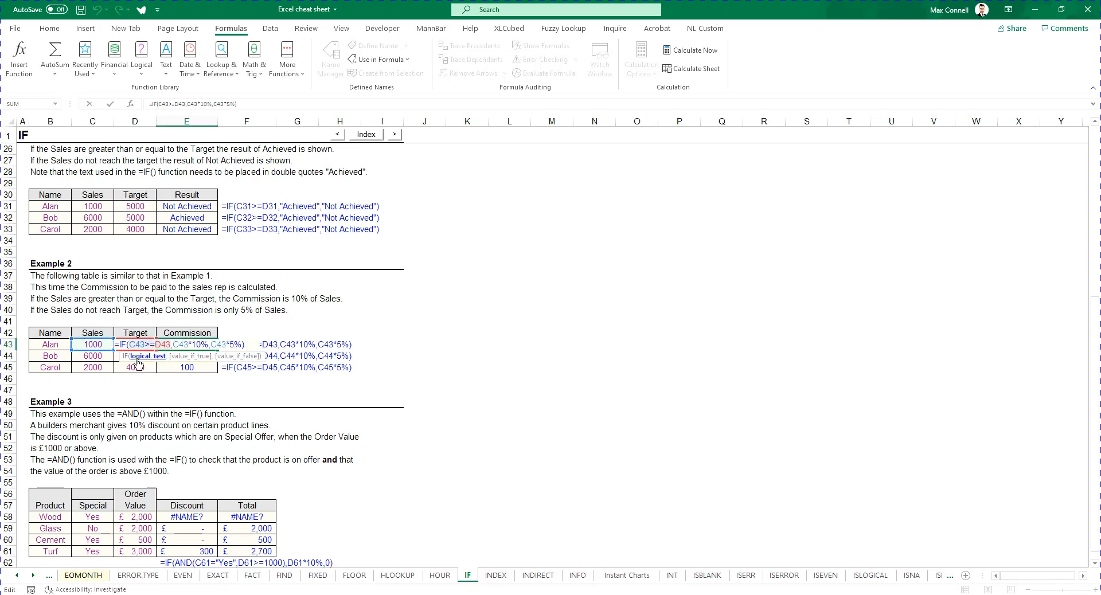
{"action": "left_click", "coordinate": [178, 356]}
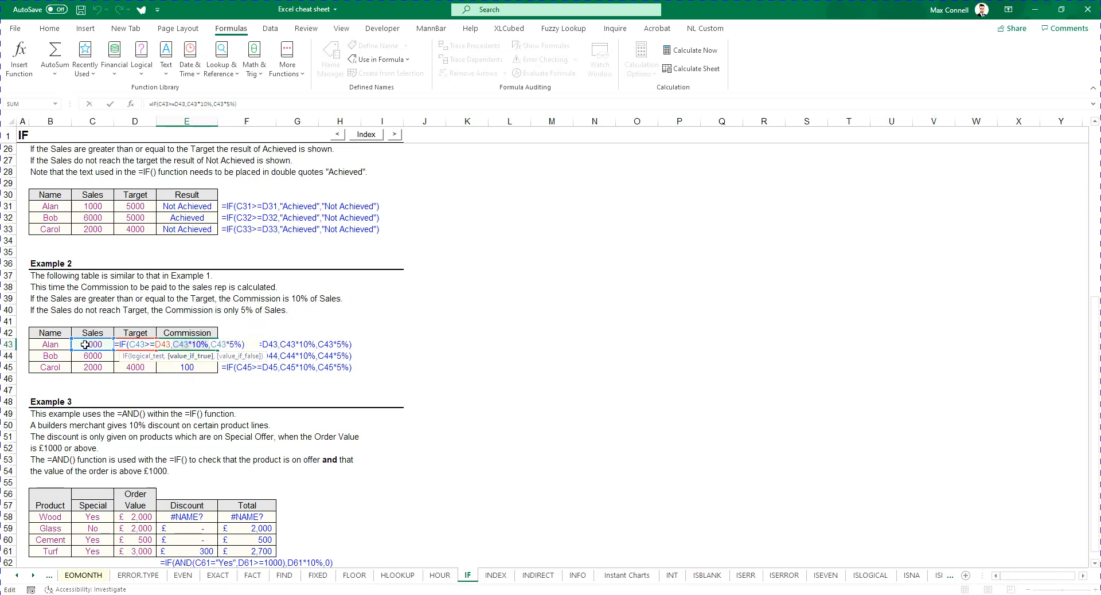
{"action": "left_click", "coordinate": [230, 356]}
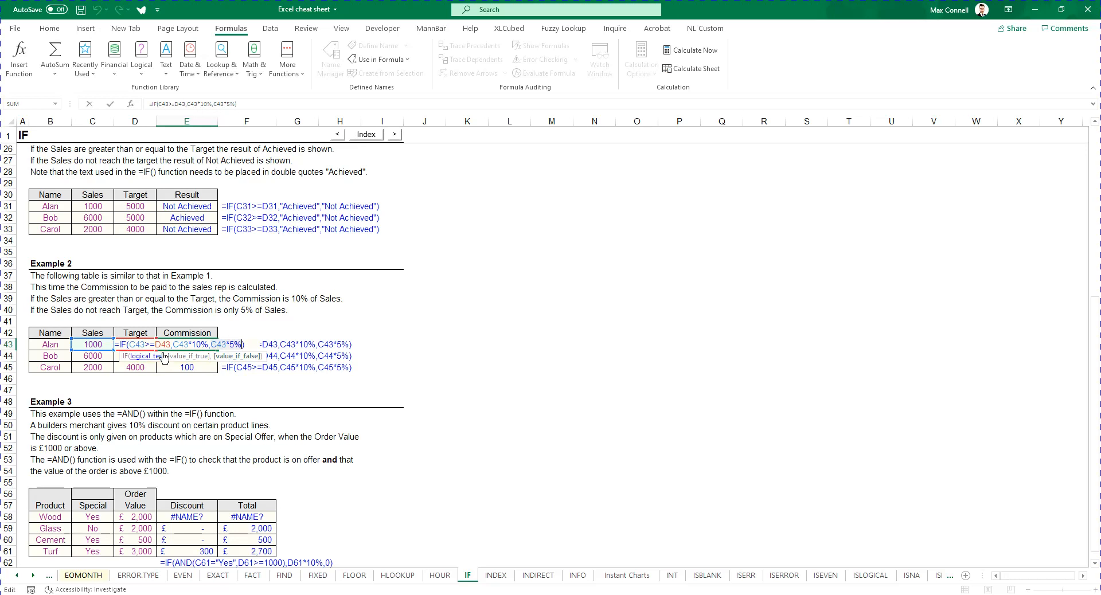
{"action": "key", "text": "Escape"}
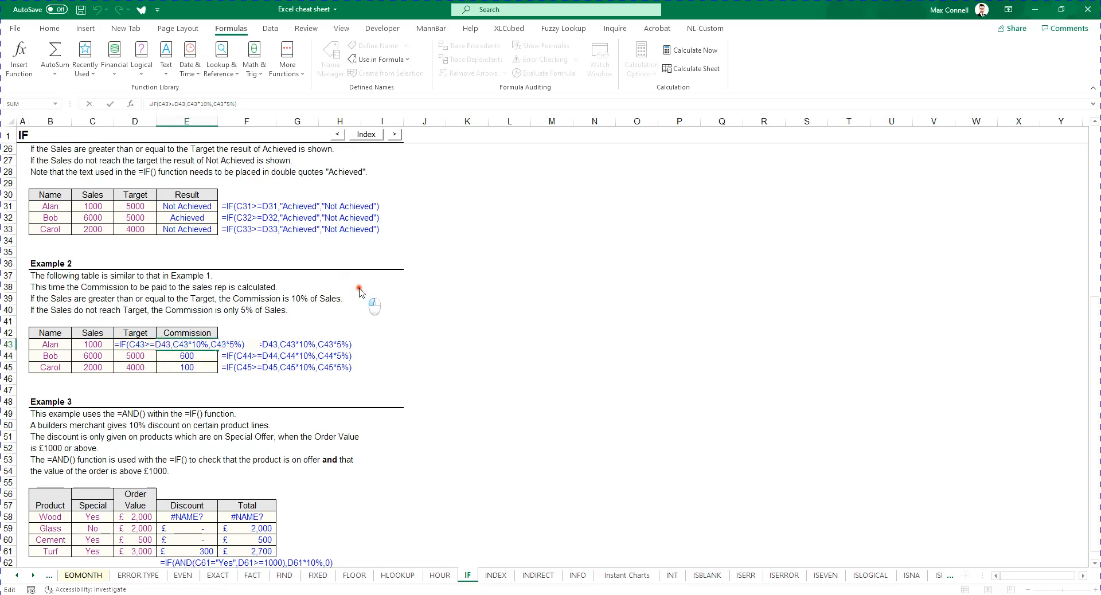
{"action": "key", "text": "Escape"}
Examine the Discount column of Example 3's product table, including the Wood row's formula.
{"action": "scroll", "coordinate": [344, 324], "scroll_direction": "down", "scroll_amount": 4}
{"action": "scroll", "coordinate": [344, 325], "scroll_direction": "down", "scroll_amount": 1}
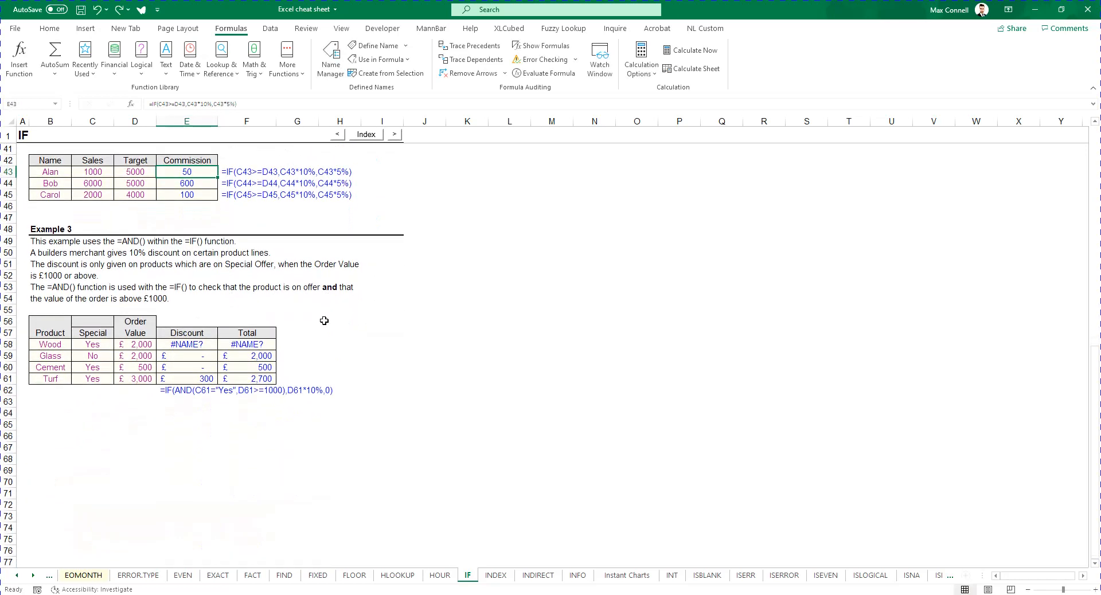
{"action": "scroll", "coordinate": [301, 357], "scroll_direction": "up", "scroll_amount": 1}
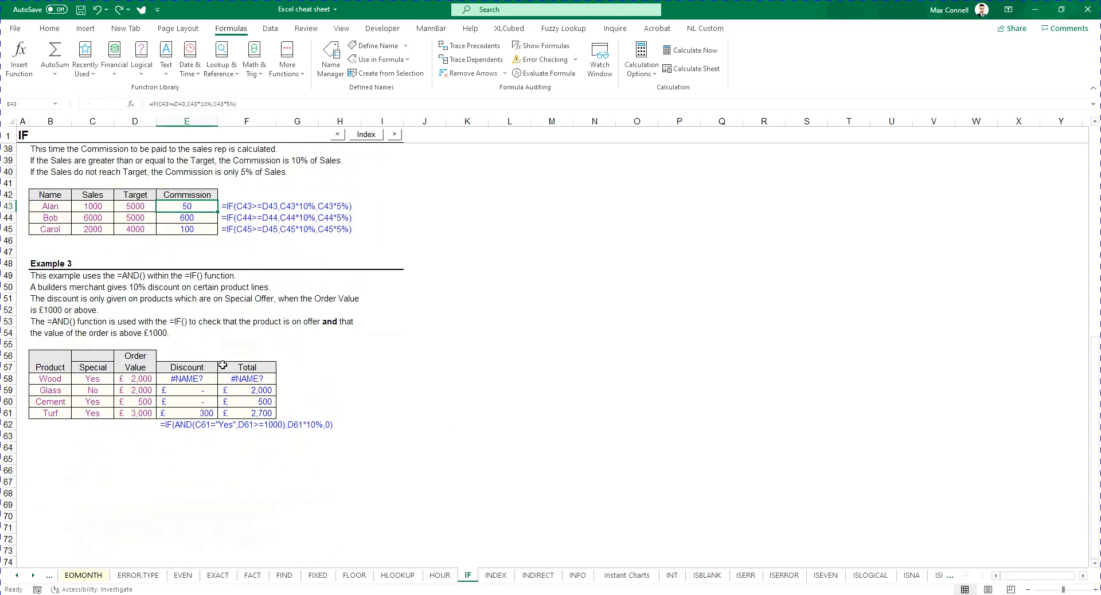
{"action": "left_click", "coordinate": [192, 378]}
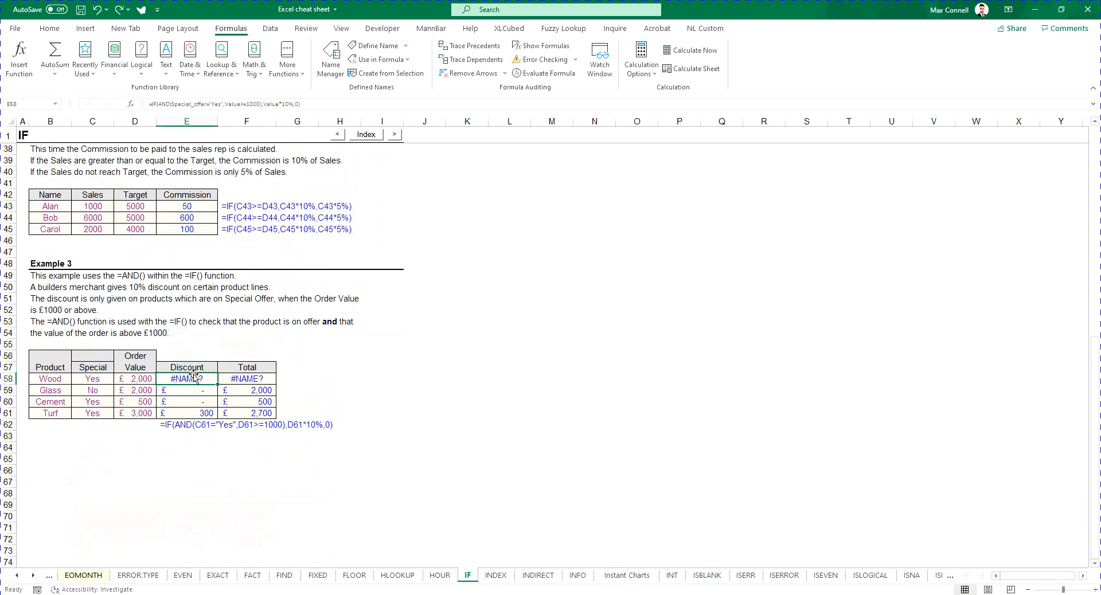
{"action": "left_click", "coordinate": [190, 253]}
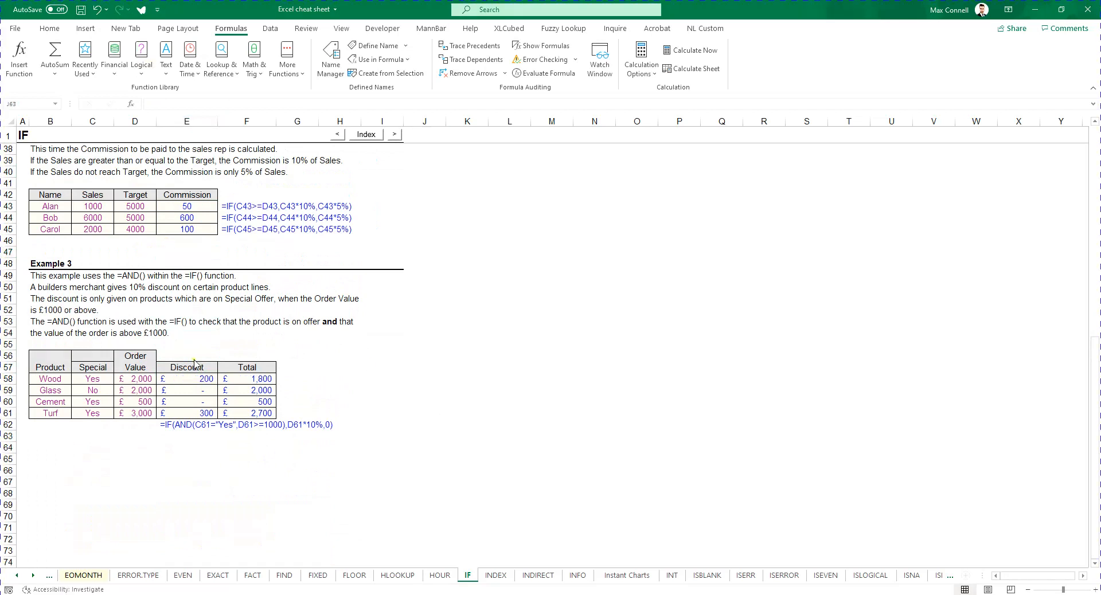
{"action": "left_click", "coordinate": [193, 369]}
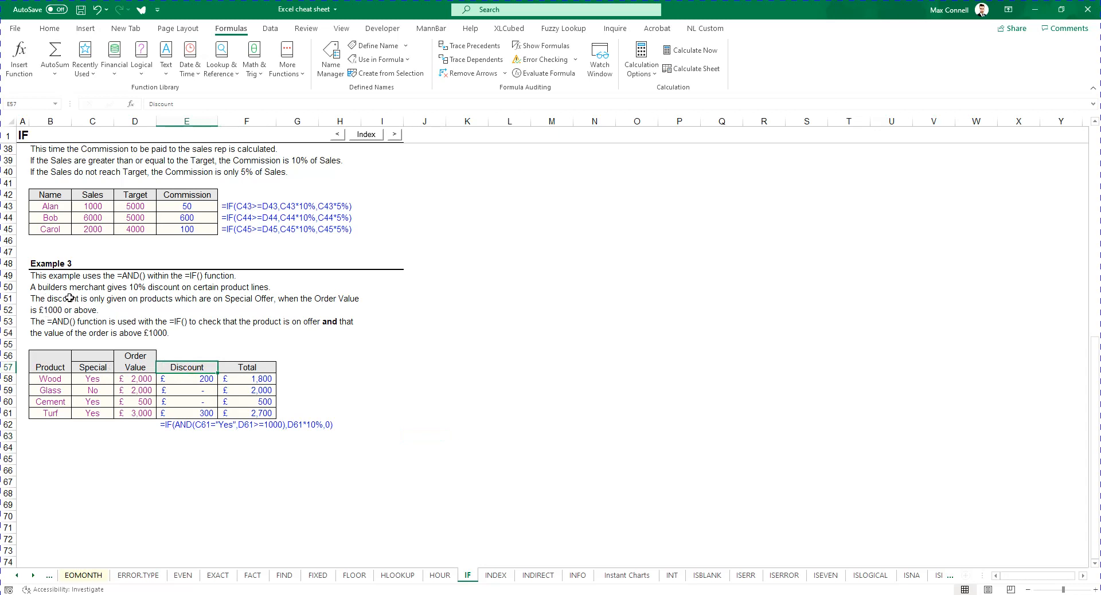
Read the line in Example 3's description about using the AND function within the IF function.
{"action": "left_click", "coordinate": [199, 277]}
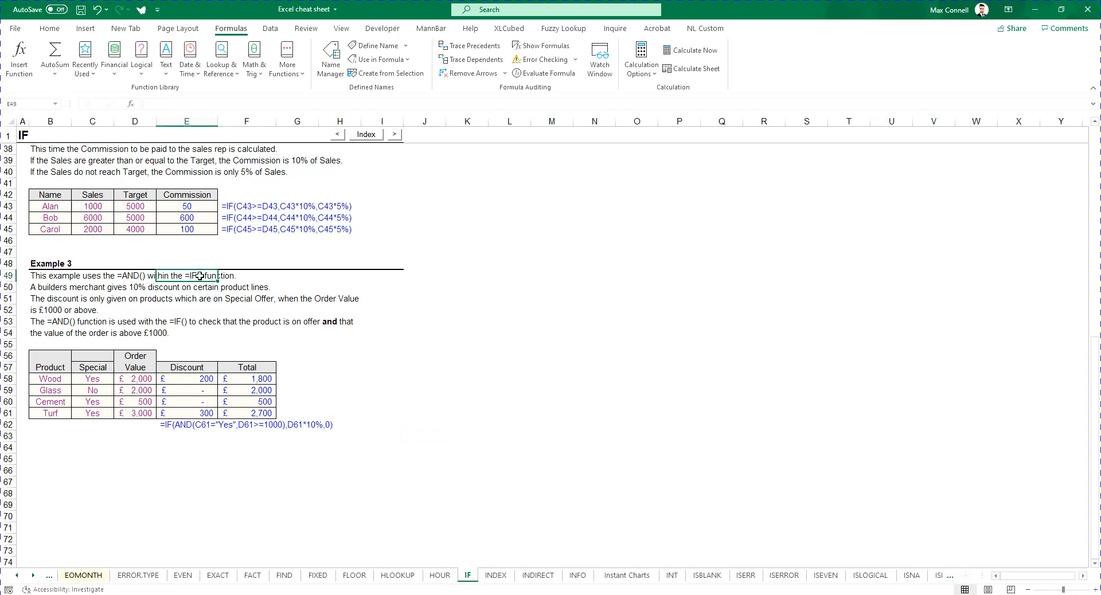
{"action": "left_click", "coordinate": [135, 277]}
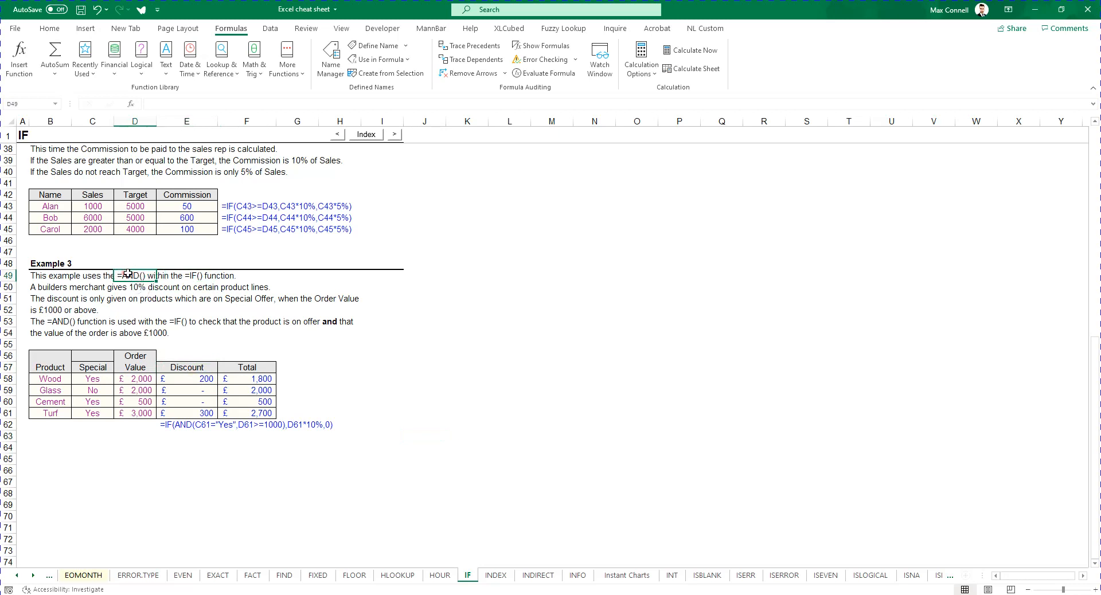
{"action": "double_click", "coordinate": [131, 275]}
{"action": "left_click", "coordinate": [101, 300]}
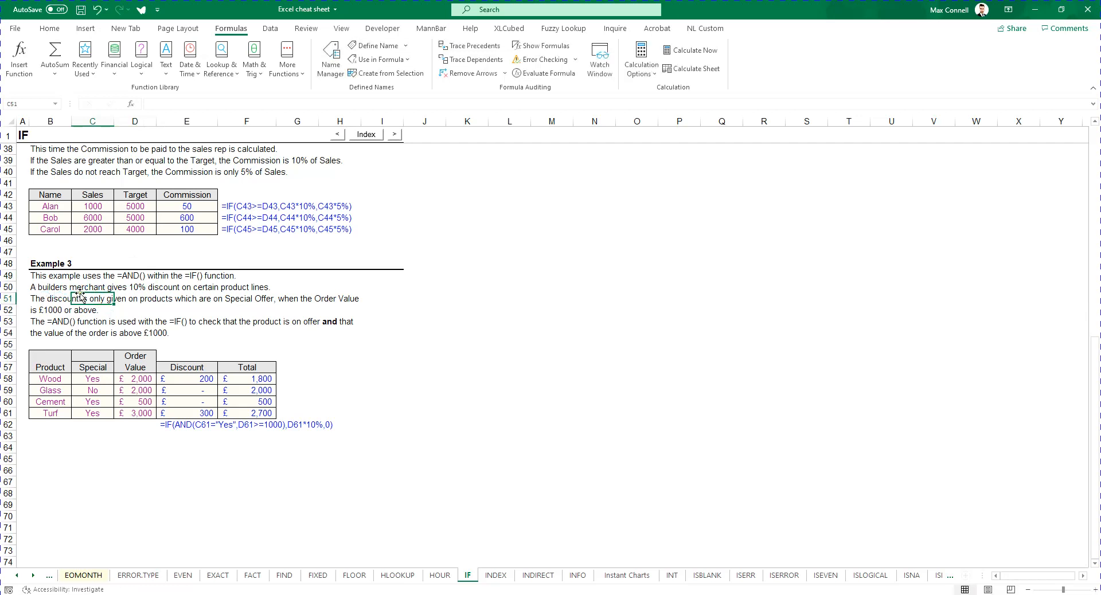
Go through Example 3's discount conditions on product lines, Special Offer and Order Value in rows 50 to 52.
{"action": "left_click_drag", "start_coordinate": [53, 298], "coordinate": [286, 297]}
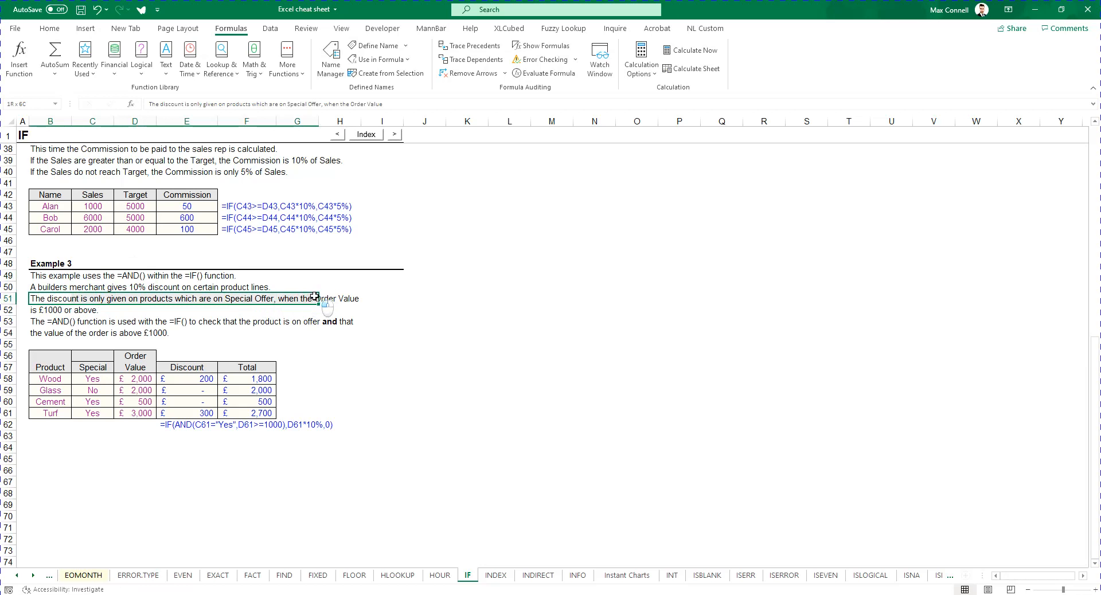
{"action": "left_click_drag", "start_coordinate": [41, 286], "coordinate": [269, 287]}
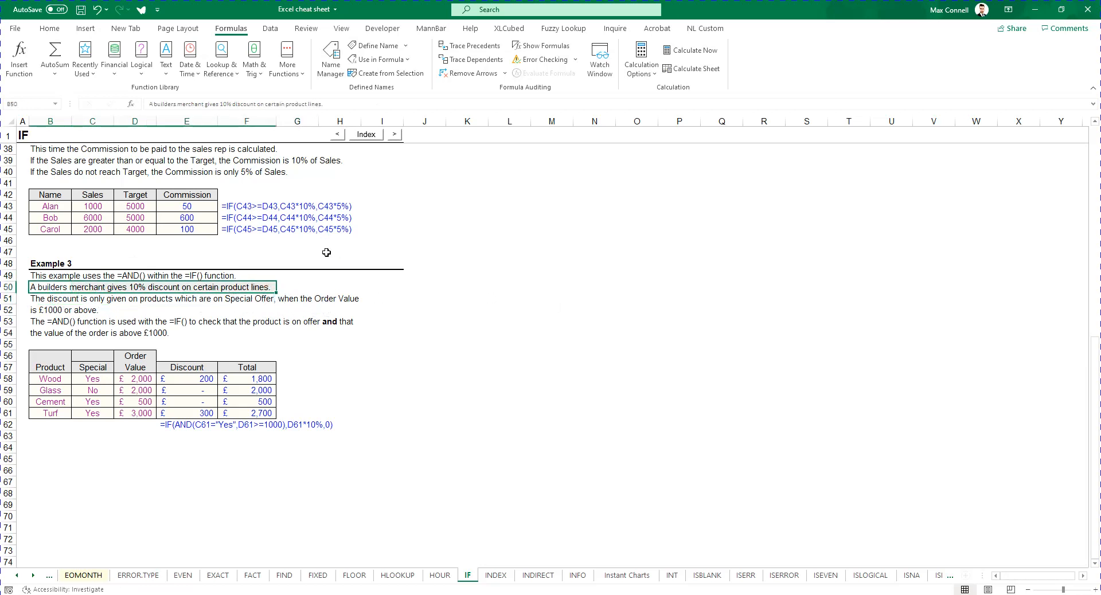
{"action": "left_click_drag", "start_coordinate": [43, 298], "coordinate": [340, 301]}
{"action": "left_click_drag", "start_coordinate": [51, 297], "coordinate": [345, 301]}
{"action": "left_click", "coordinate": [231, 295]}
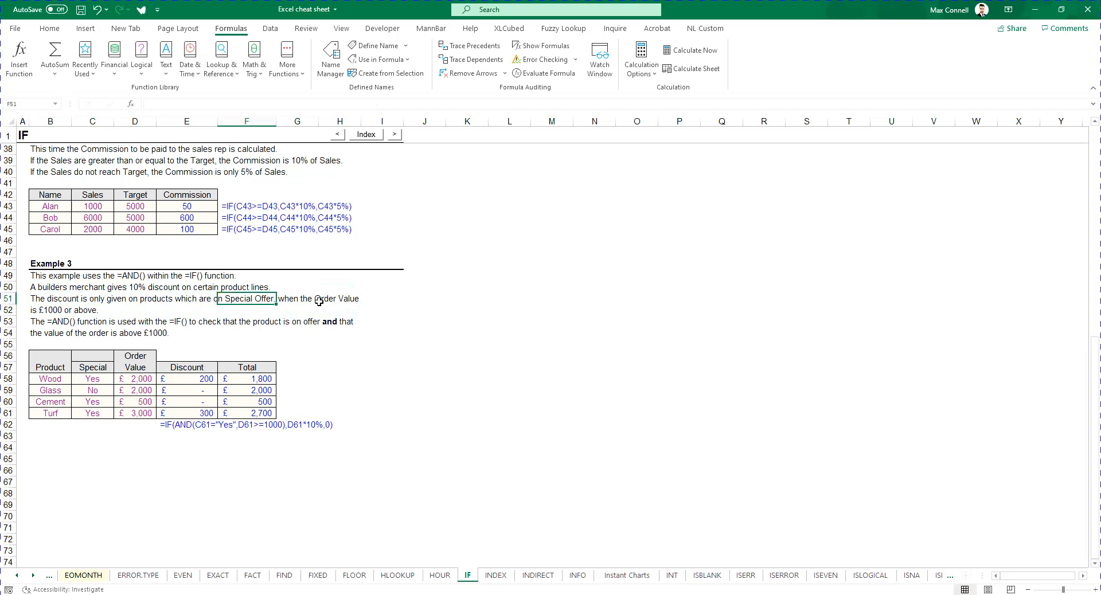
{"action": "left_click_drag", "start_coordinate": [318, 300], "coordinate": [60, 310]}
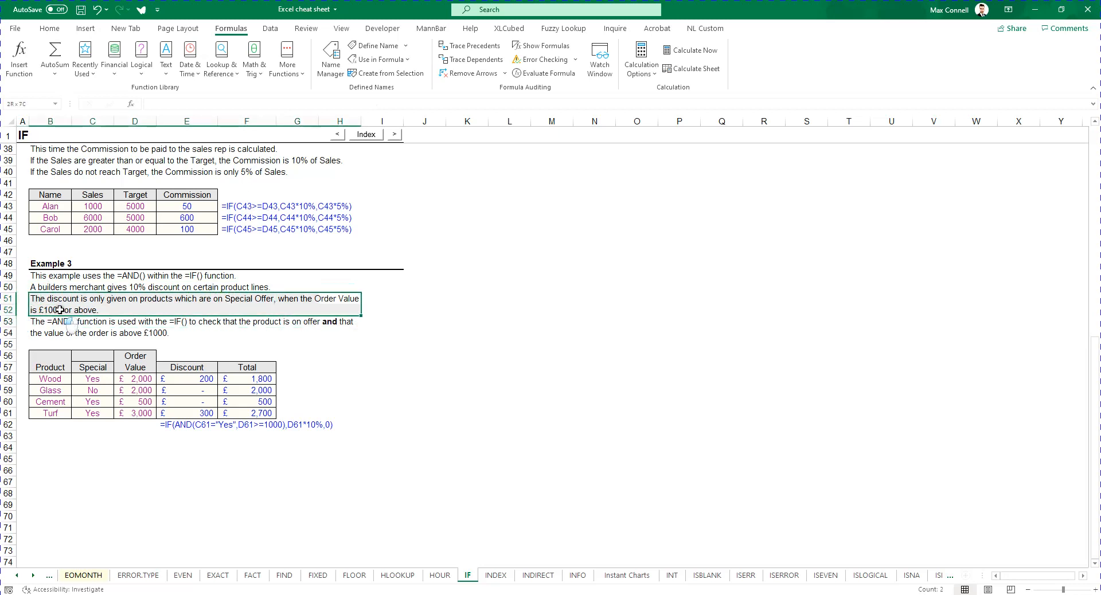
{"action": "left_click", "coordinate": [32, 311]}
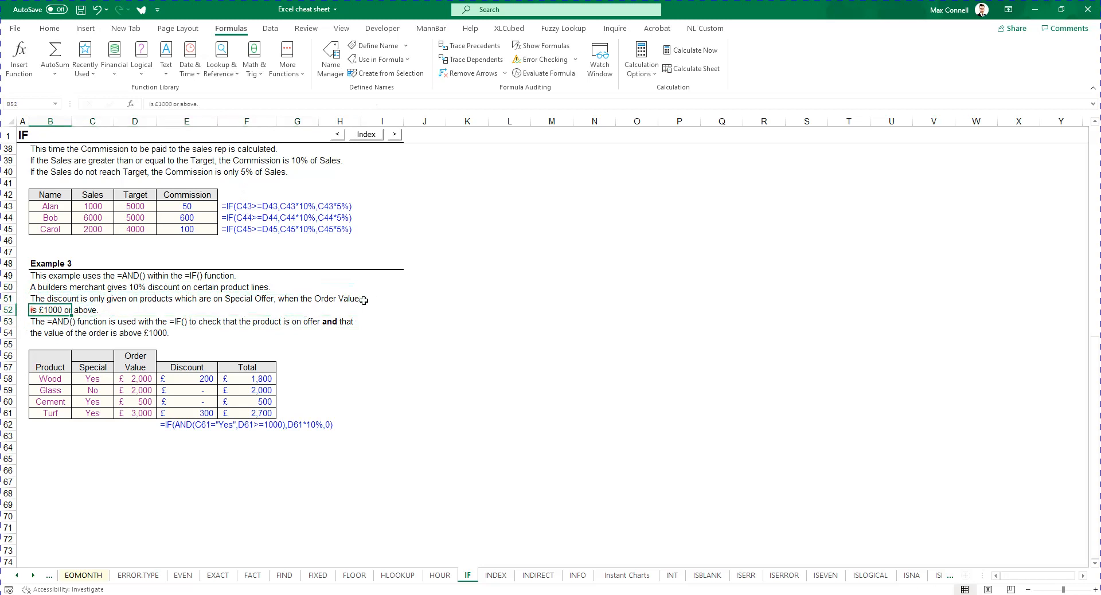
Write the two discount conditions as and(special offer,value>1000) in cell J51, keeping the cell selected.
{"action": "left_click", "coordinate": [421, 299]}
{"action": "type", "text": "and"}
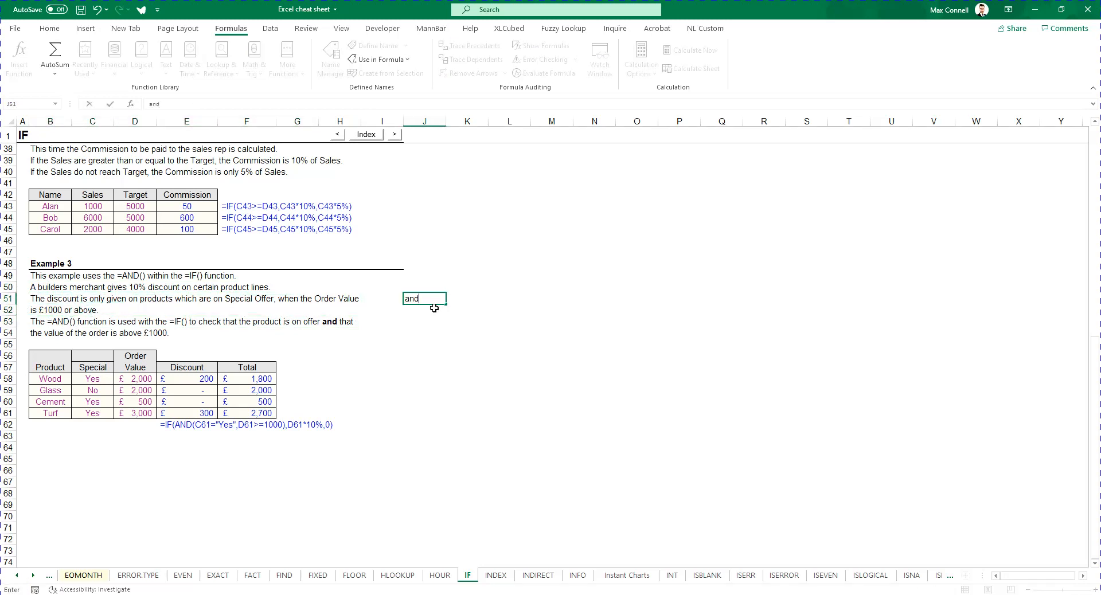
{"action": "type", "text": "(special offer,value>1000"}
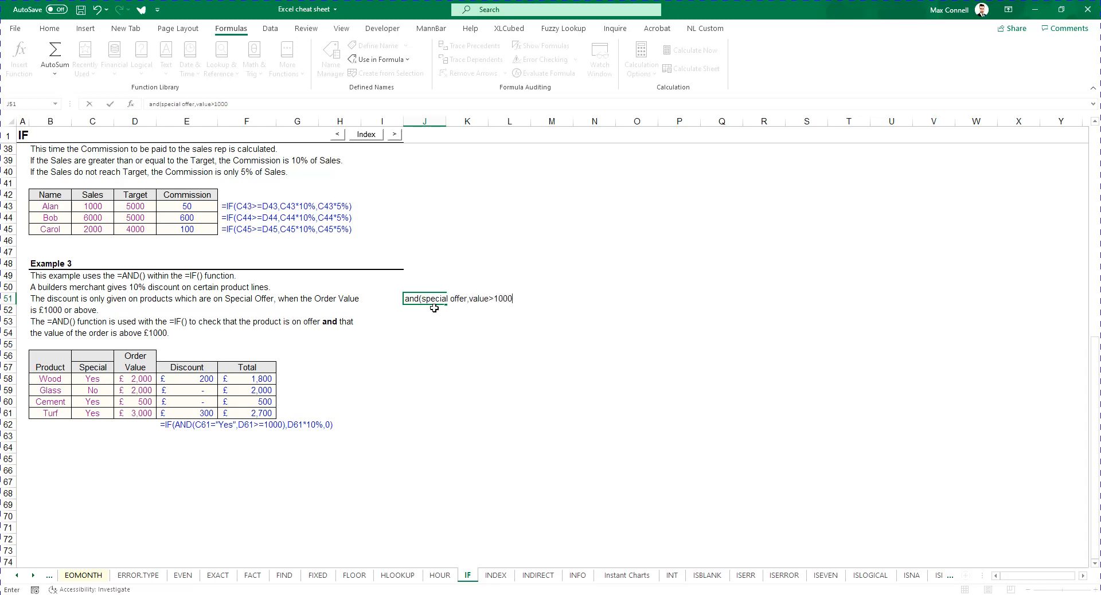
{"action": "type", "text": ")"}
{"action": "key", "text": "ctrl+Return"}
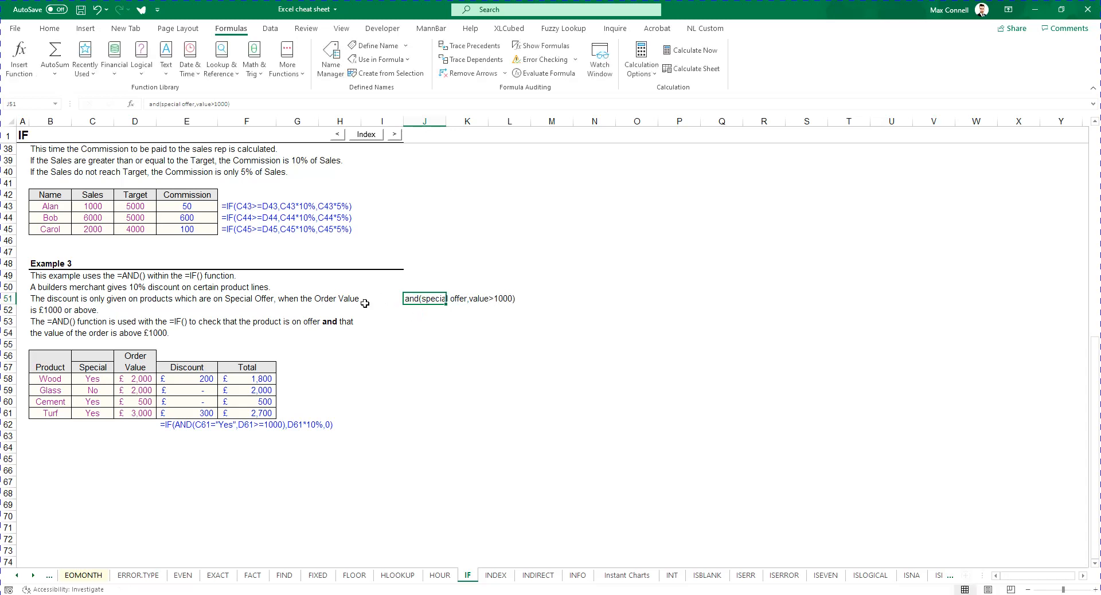
Put =if( in front of J51's AND expression and highlight the expression as the IF function's logical test.
{"action": "left_click", "coordinate": [148, 104]}
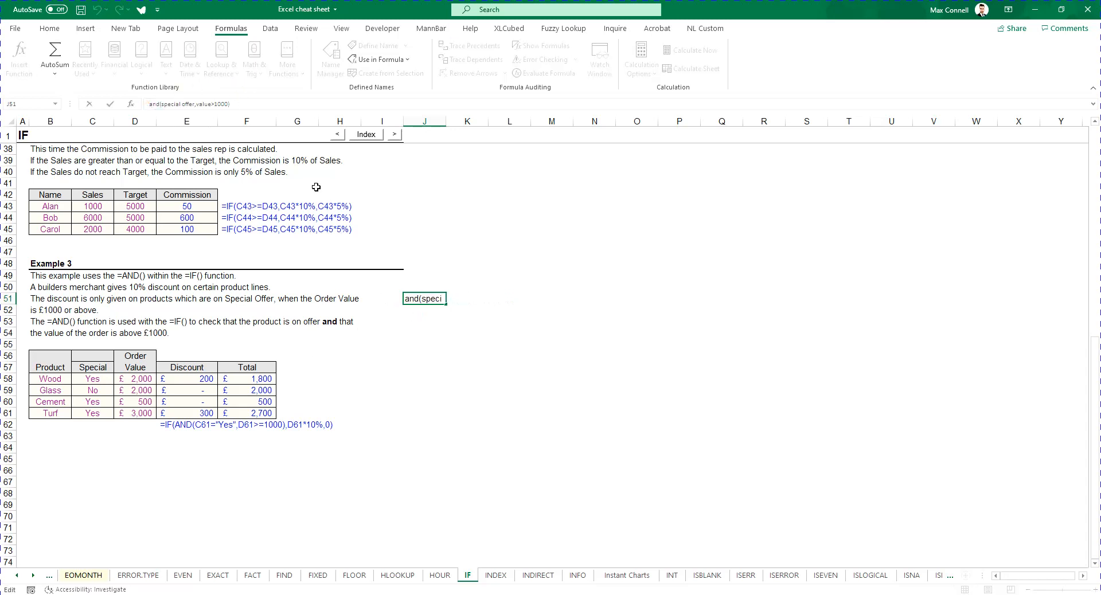
{"action": "type", "text": "=if("}
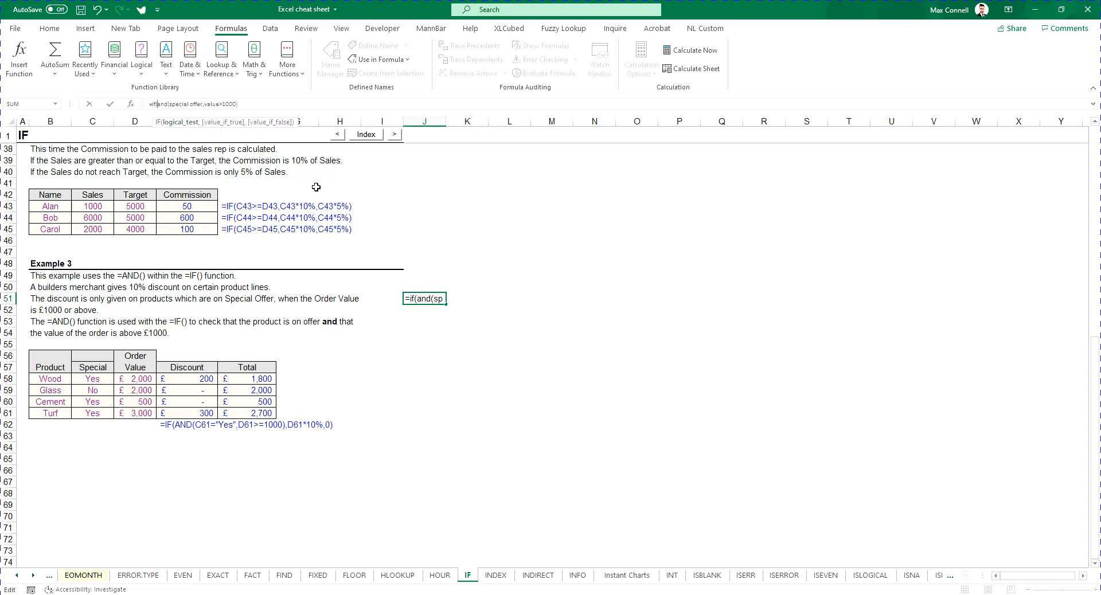
{"action": "left_click", "coordinate": [179, 122]}
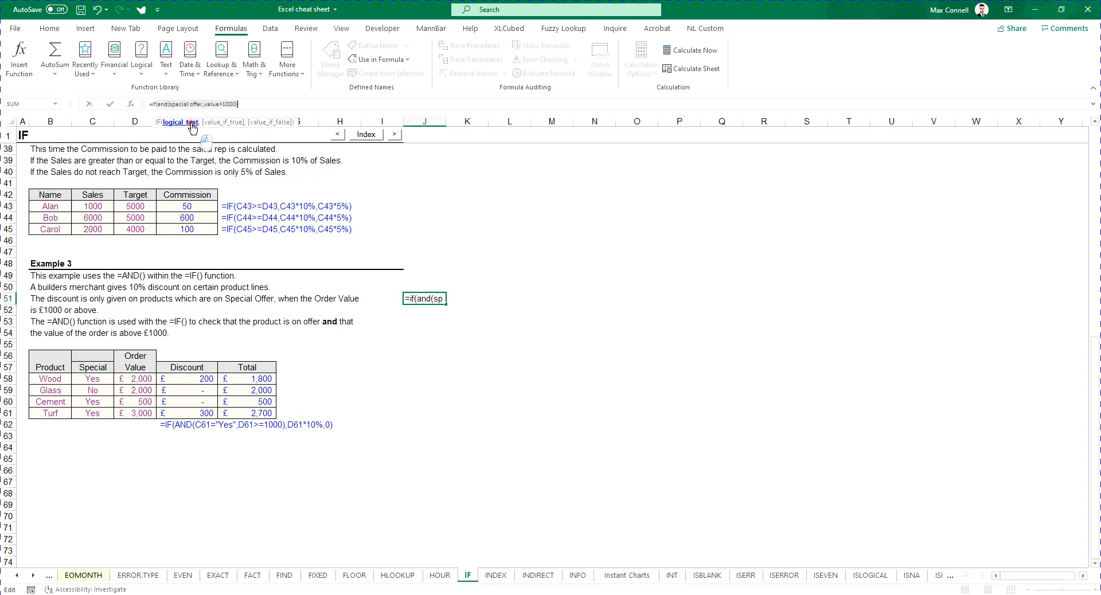
{"action": "left_click", "coordinate": [253, 108]}
Complete J51's draft IF formula with discount if true and 0 if false, review it whole, and cancel the edit.
{"action": "type", "text": ","}
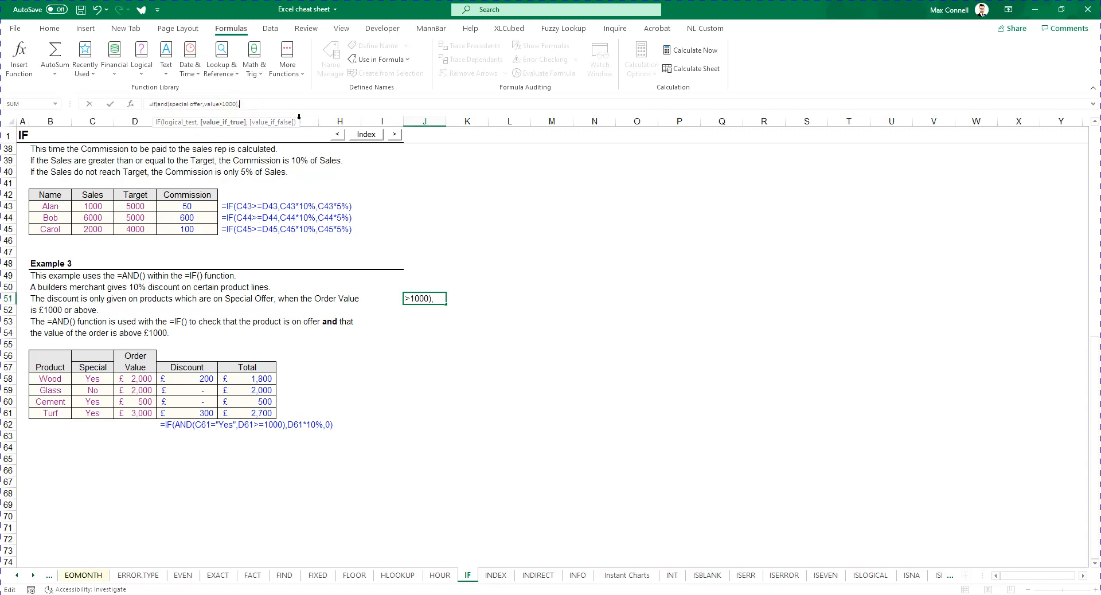
{"action": "type", "text": "dicount,"}
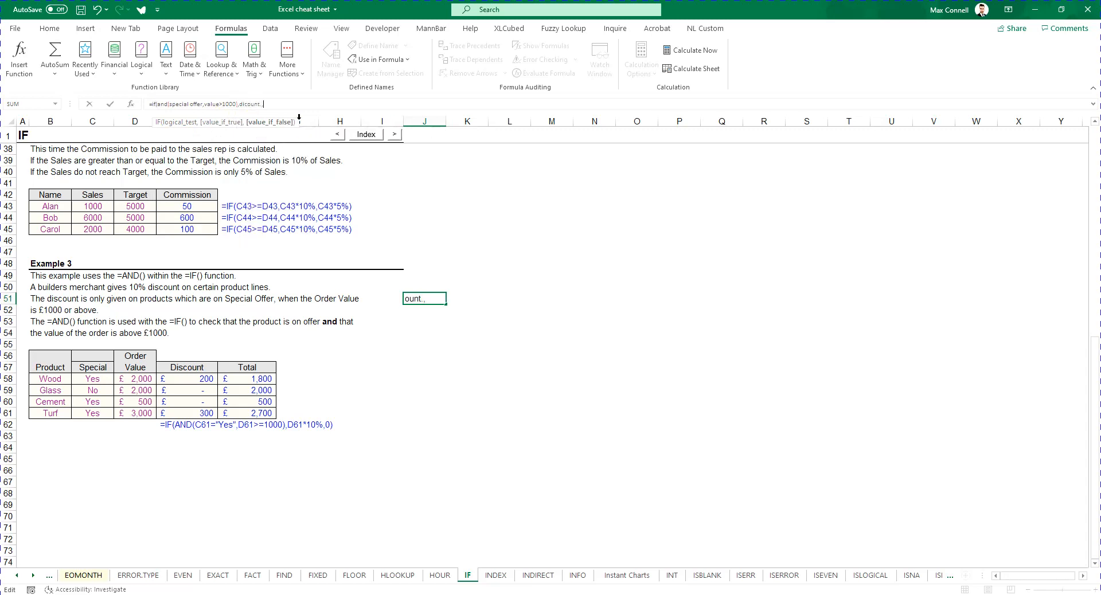
{"action": "key", "text": "BackSpace"}
{"action": "key", "text": "BackSpace"}
{"action": "key", "text": "BackSpace"}
{"action": "key", "text": "BackSpace"}
{"action": "type", "text": "scount,0)"}
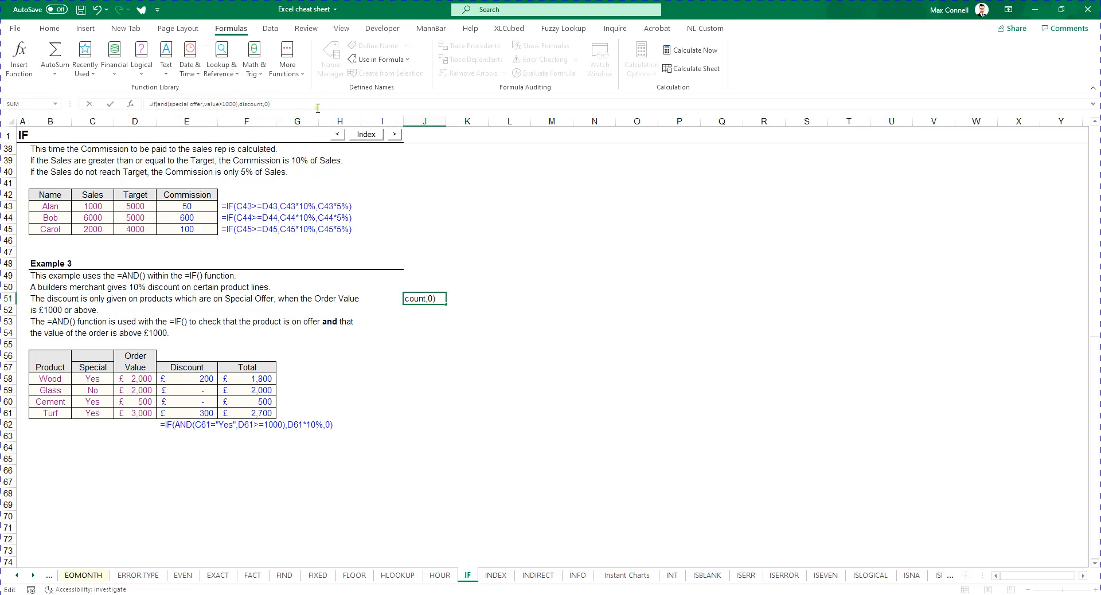
{"action": "left_click_drag", "start_coordinate": [271, 104], "coordinate": [113, 97]}
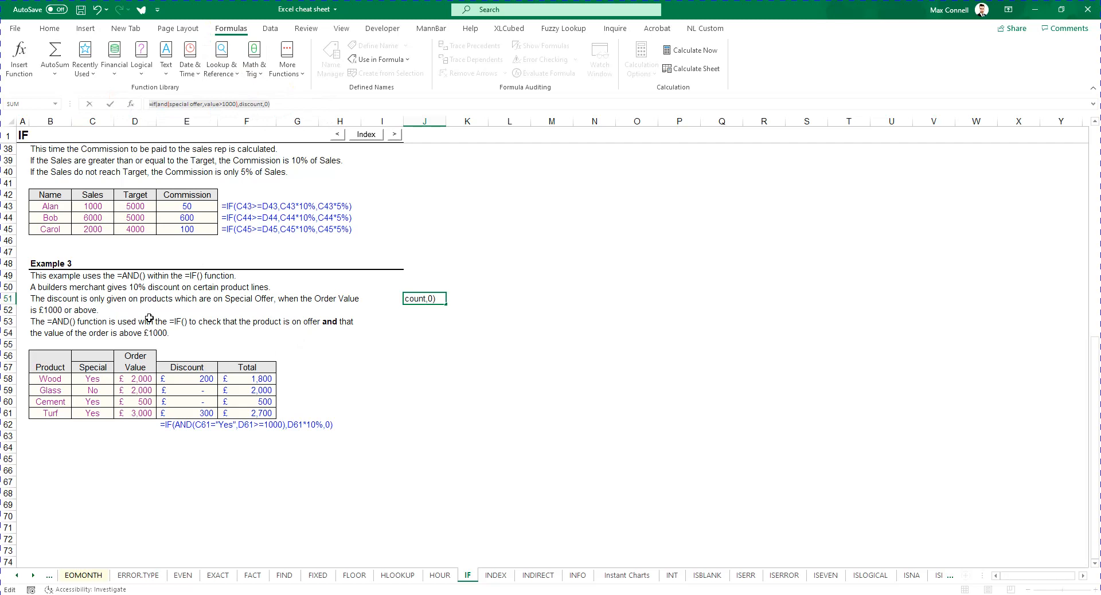
{"action": "key", "text": "Escape"}
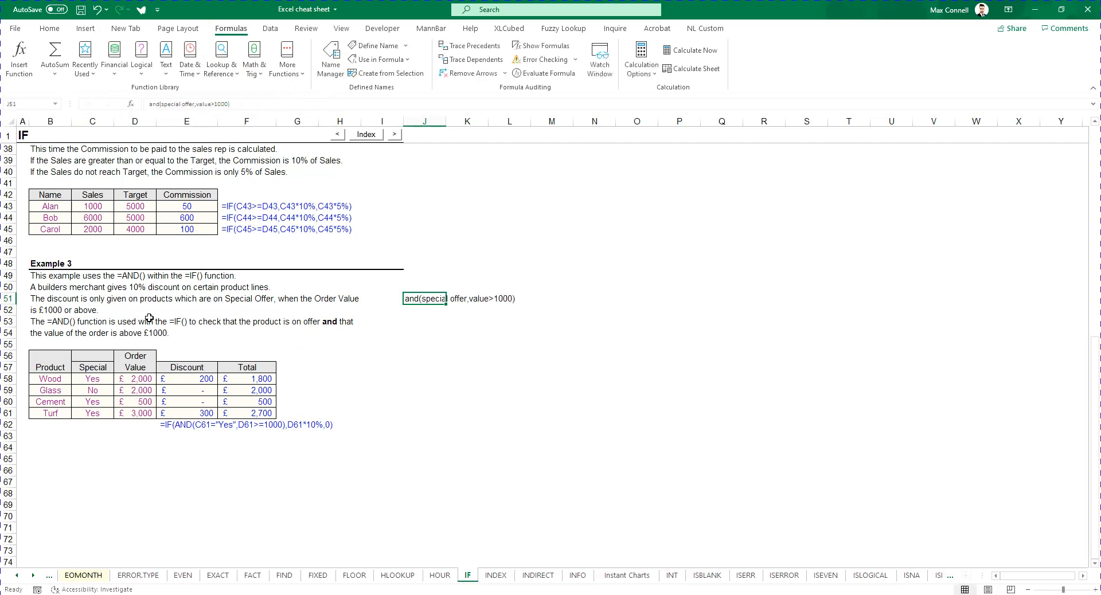
Inspect the AND function's arguments inside the Wood row's Discount formula in E58, and cancel the edit.
{"action": "double_click", "coordinate": [193, 381]}
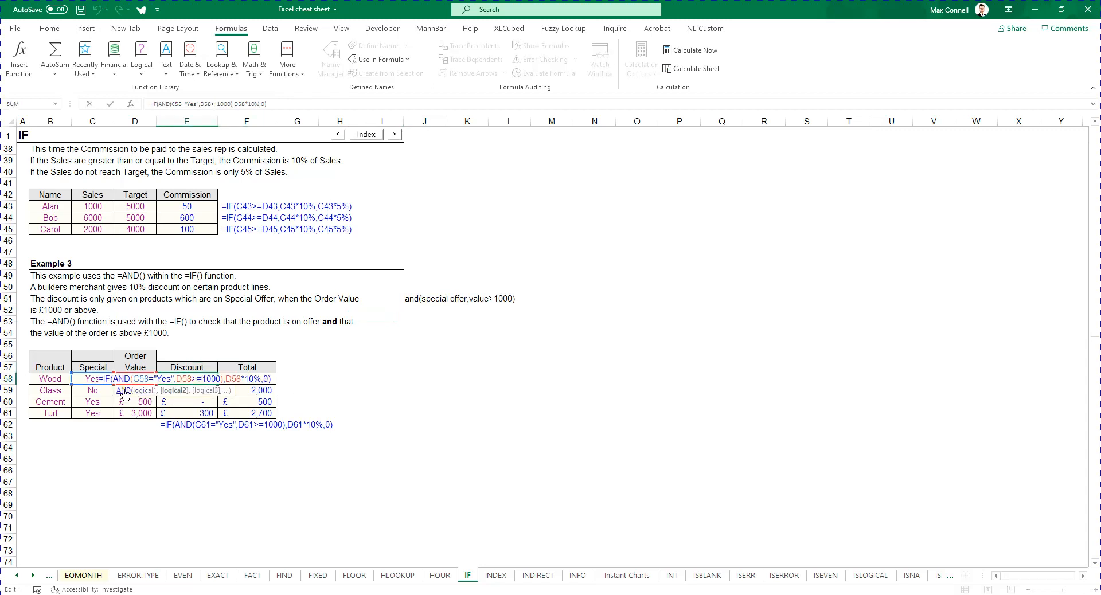
{"action": "left_click", "coordinate": [144, 391]}
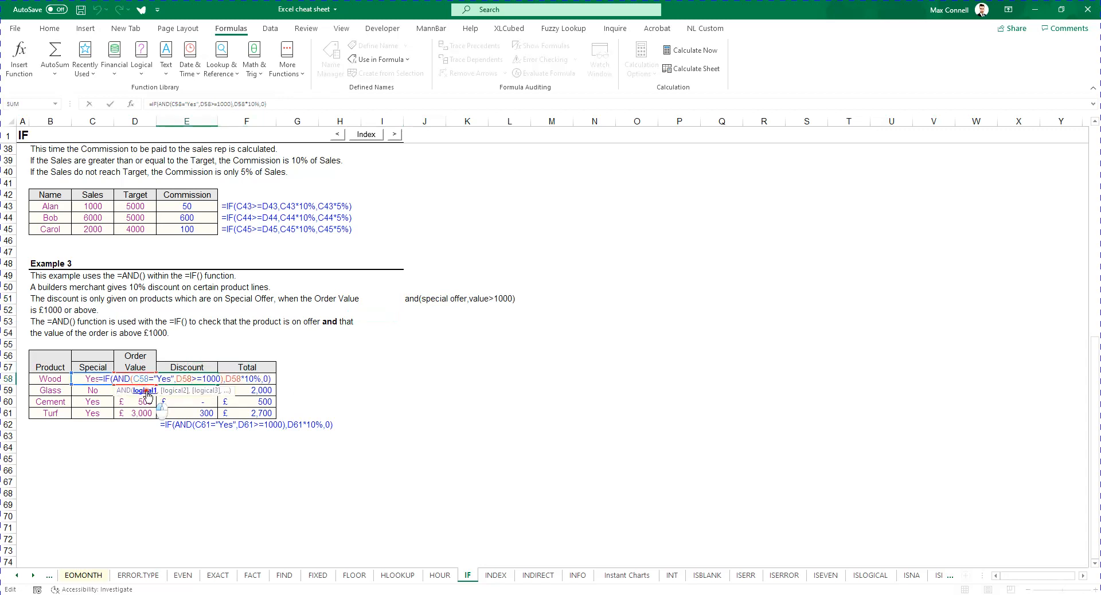
{"action": "left_click", "coordinate": [146, 392]}
{"action": "left_click", "coordinate": [176, 399]}
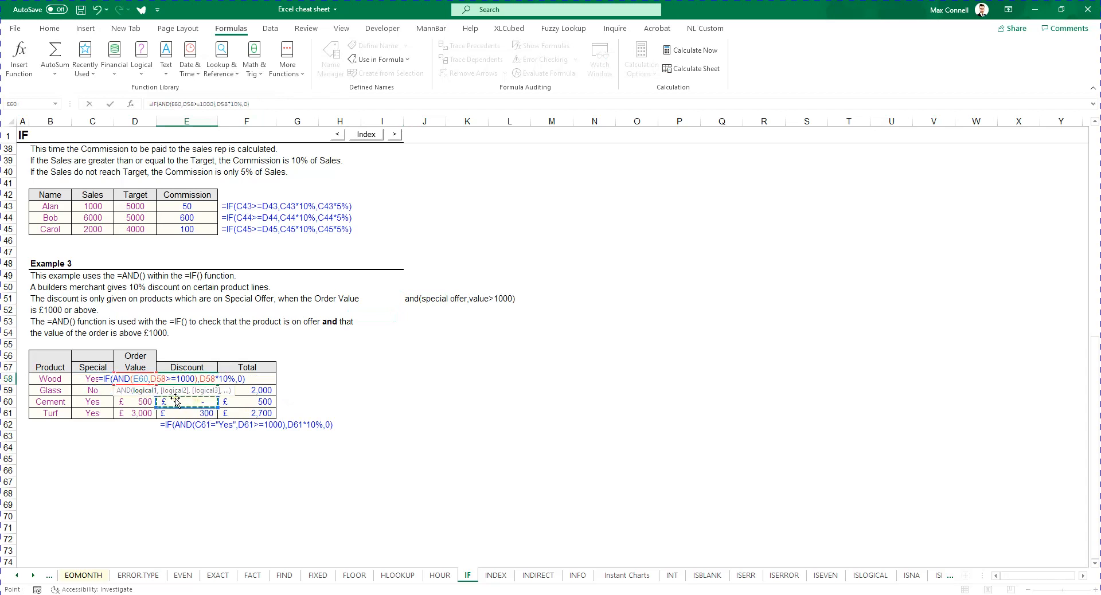
{"action": "left_click", "coordinate": [174, 392]}
{"action": "key", "text": "Escape"}
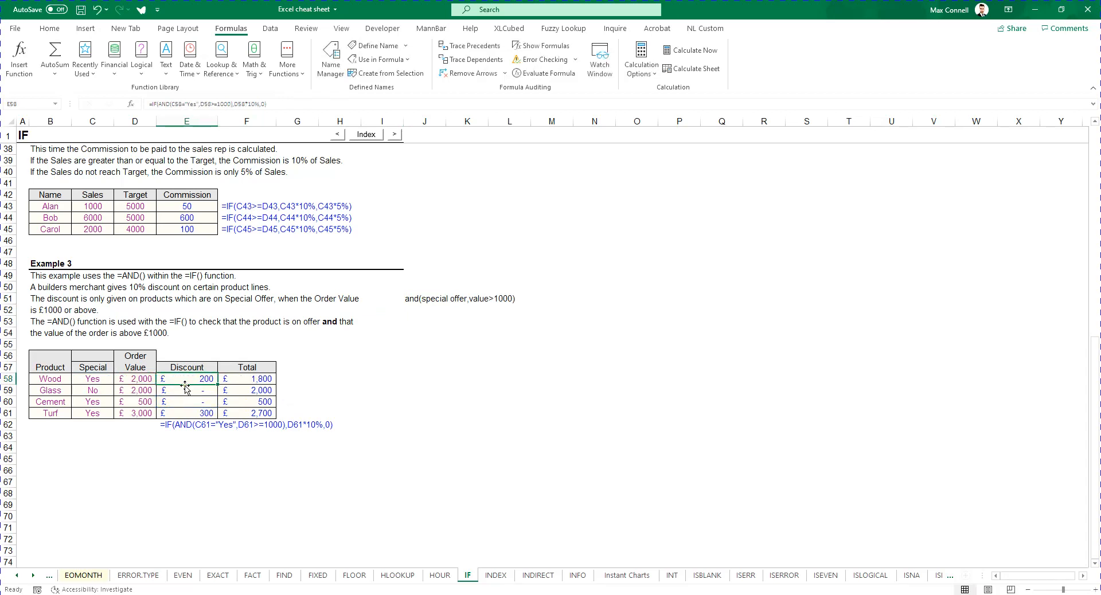
Go through the IF function's logical test and value arguments in E58, leave the formula unchanged, and select the Wood row's Total.
{"action": "double_click", "coordinate": [187, 380]}
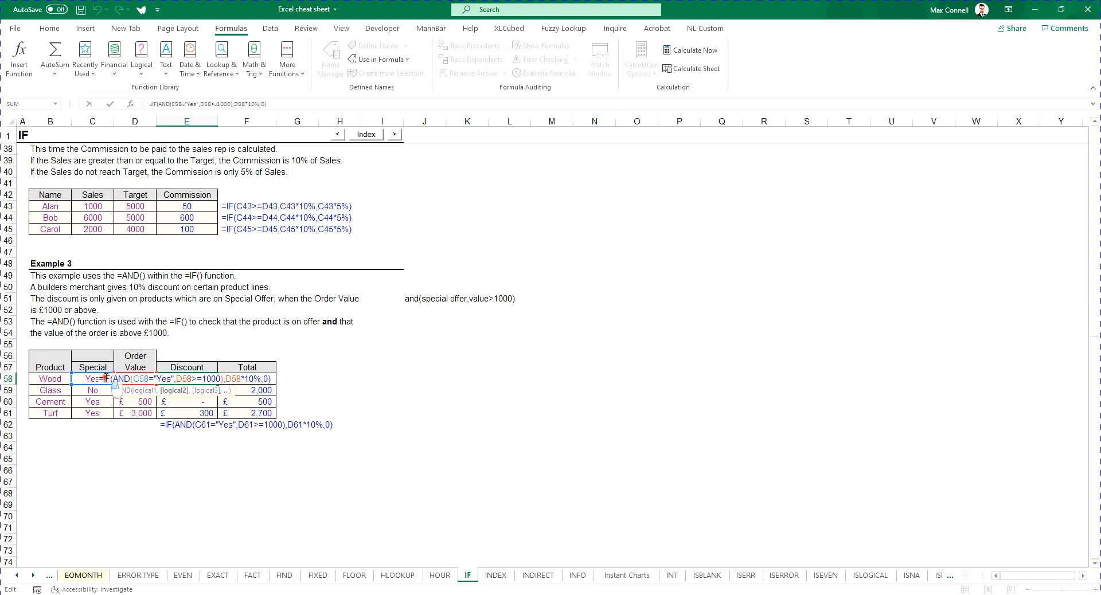
{"action": "left_click", "coordinate": [127, 392]}
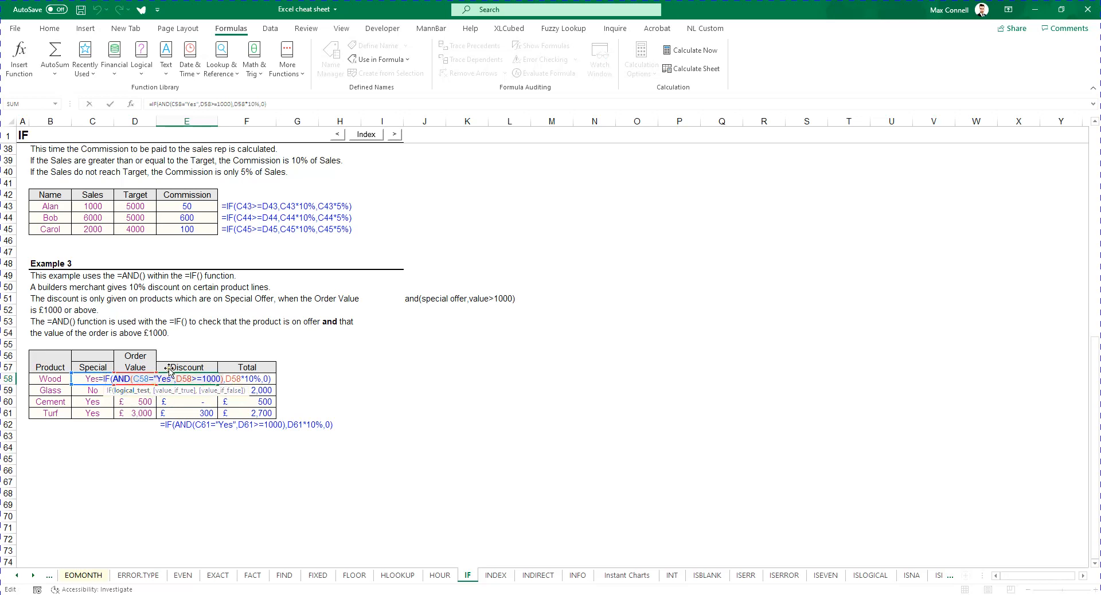
{"action": "left_click", "coordinate": [183, 392]}
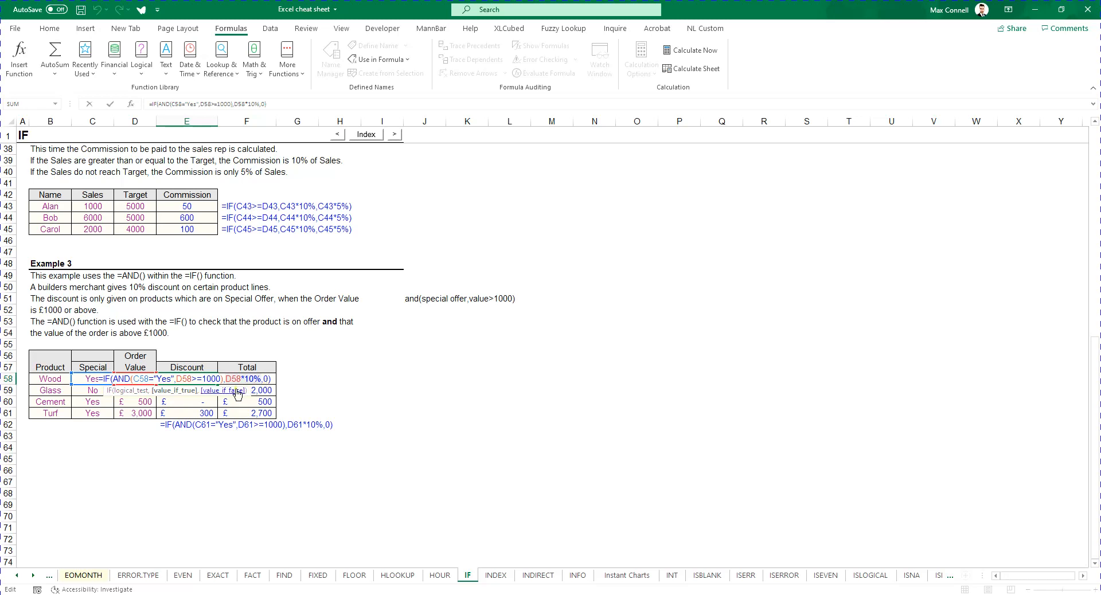
{"action": "key", "text": "Escape"}
{"action": "left_click", "coordinate": [200, 379]}
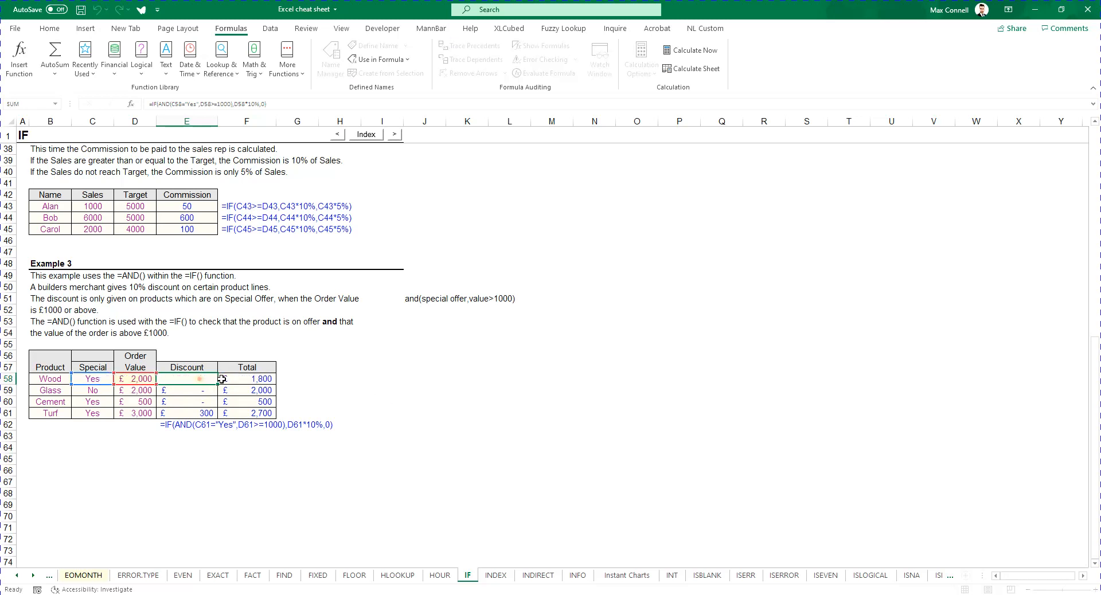
{"action": "left_click", "coordinate": [264, 379]}
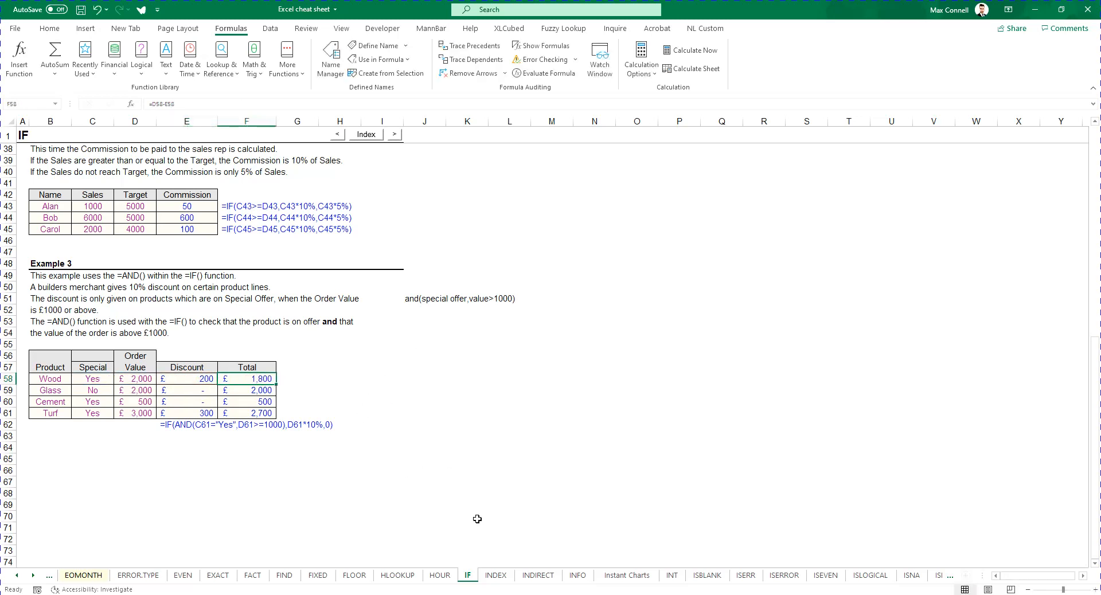
Switch to the Excel Course Guide PDF in Adobe Acrobat, point out Unit 4's Use the CHOOSE Function topic, and return to Excel.
{"action": "key", "text": "alt+Tab"}
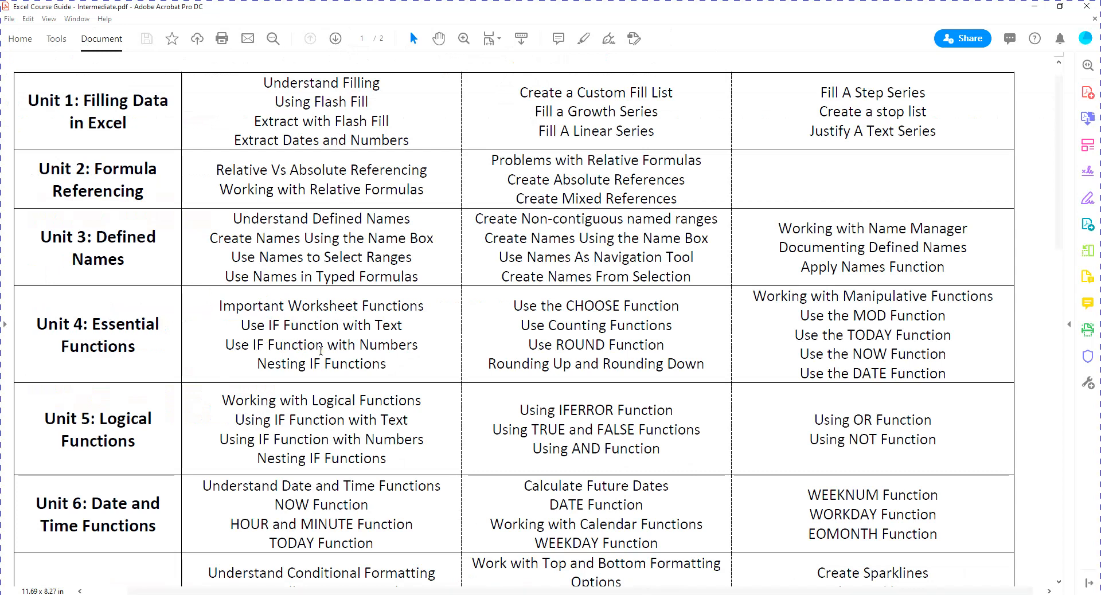
{"action": "left_click_drag", "start_coordinate": [514, 307], "coordinate": [701, 315]}
{"action": "left_click", "coordinate": [708, 307]}
{"action": "left_click", "coordinate": [1034, 6]}
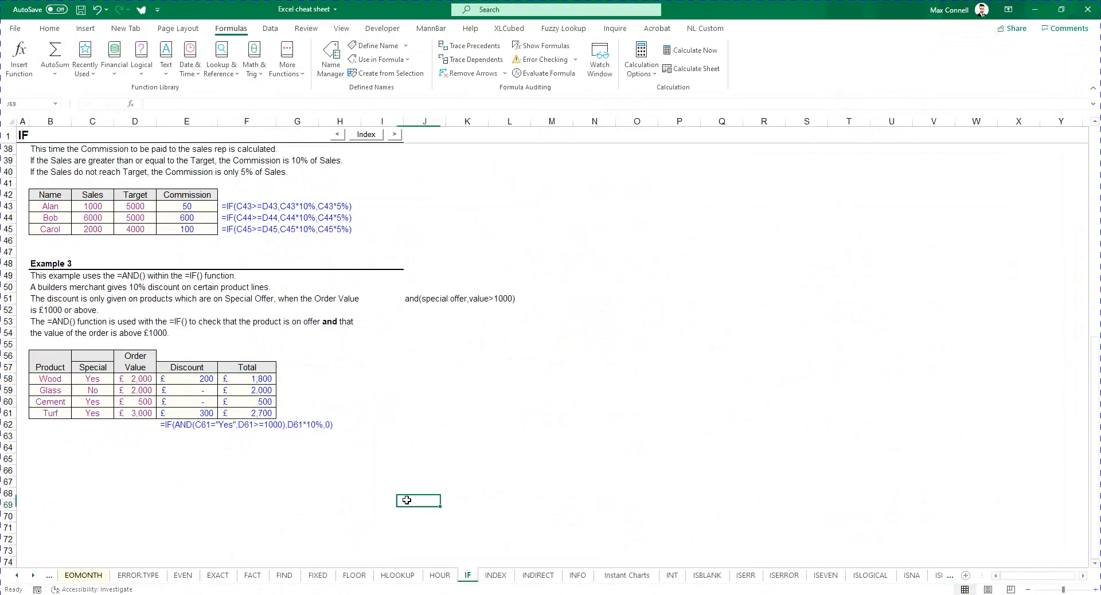
Open the CHOOSE worksheet.
{"action": "left_click", "coordinate": [479, 448]}
{"action": "left_click", "coordinate": [11, 576]}
{"action": "left_click", "coordinate": [12, 575]}
{"action": "left_click", "coordinate": [11, 576]}
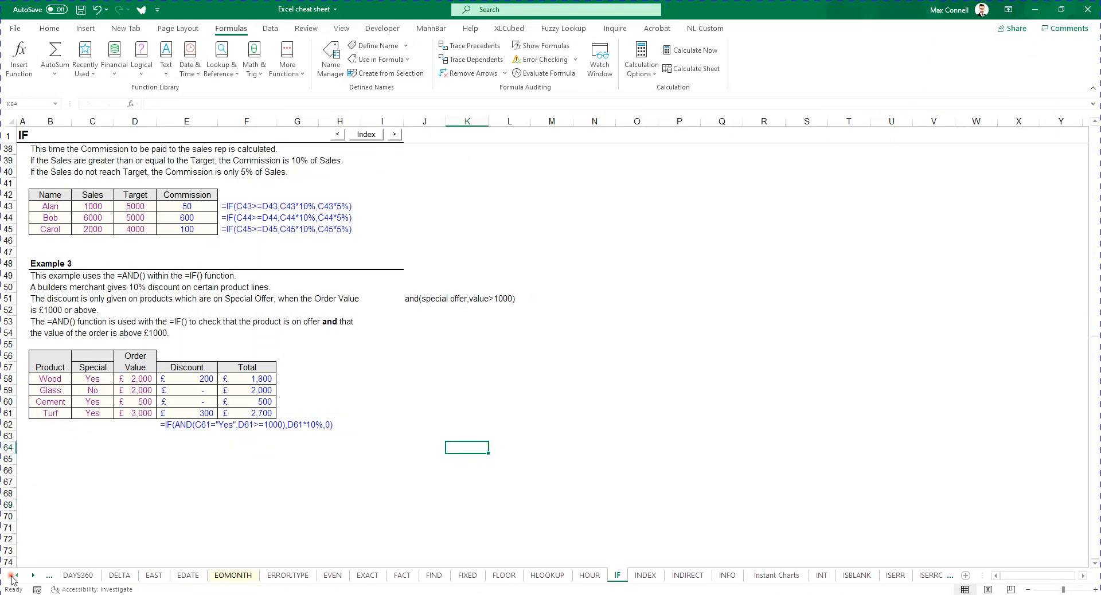
{"action": "left_click", "coordinate": [11, 576]}
{"action": "left_click", "coordinate": [11, 576]}
{"action": "left_click", "coordinate": [12, 576]}
{"action": "left_click", "coordinate": [12, 576]}
{"action": "left_click", "coordinate": [12, 576]}
{"action": "left_click", "coordinate": [12, 576]}
{"action": "left_click", "coordinate": [13, 575]}
{"action": "left_click", "coordinate": [12, 576]}
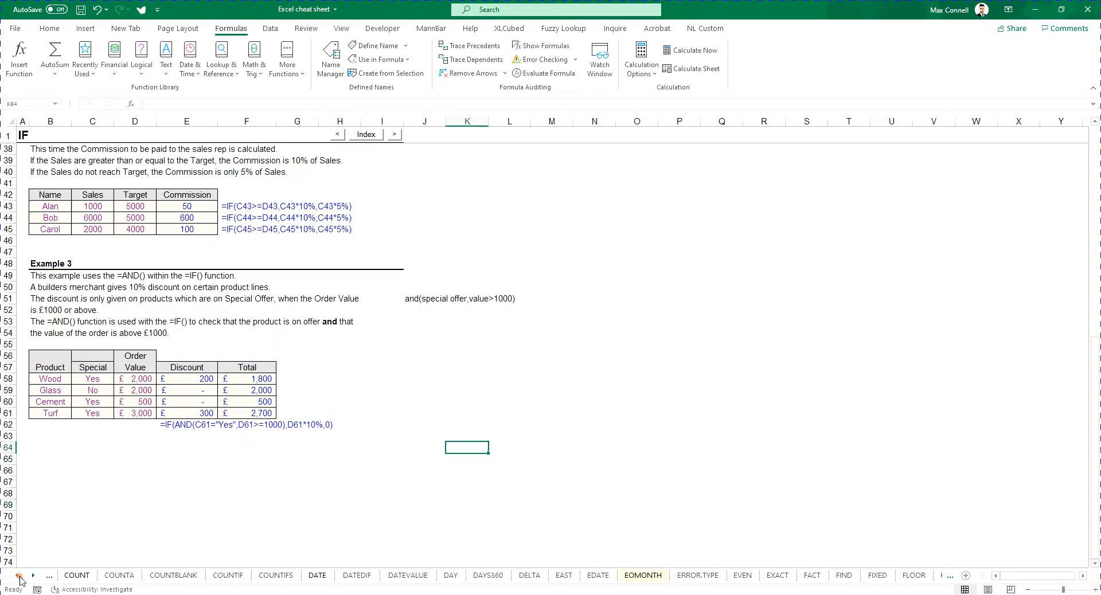
{"action": "left_click", "coordinate": [14, 575]}
{"action": "left_click", "coordinate": [15, 576]}
{"action": "left_click", "coordinate": [15, 575]}
{"action": "left_click", "coordinate": [16, 576]}
{"action": "left_click", "coordinate": [16, 576]}
{"action": "left_click", "coordinate": [19, 575]}
{"action": "left_click", "coordinate": [19, 576]}
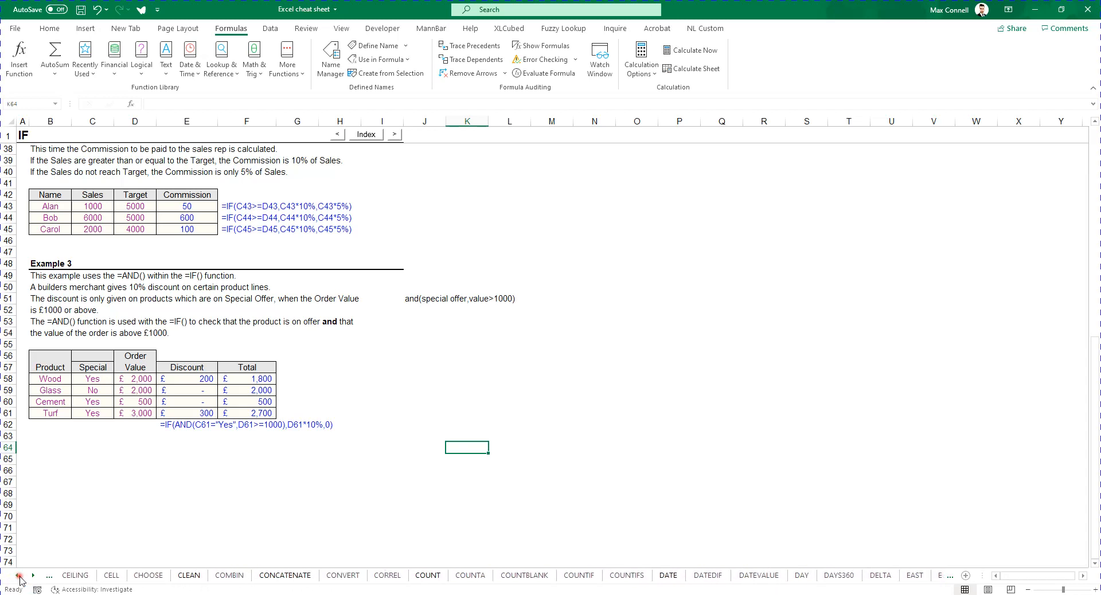
{"action": "left_click", "coordinate": [19, 576]}
{"action": "left_click", "coordinate": [19, 576]}
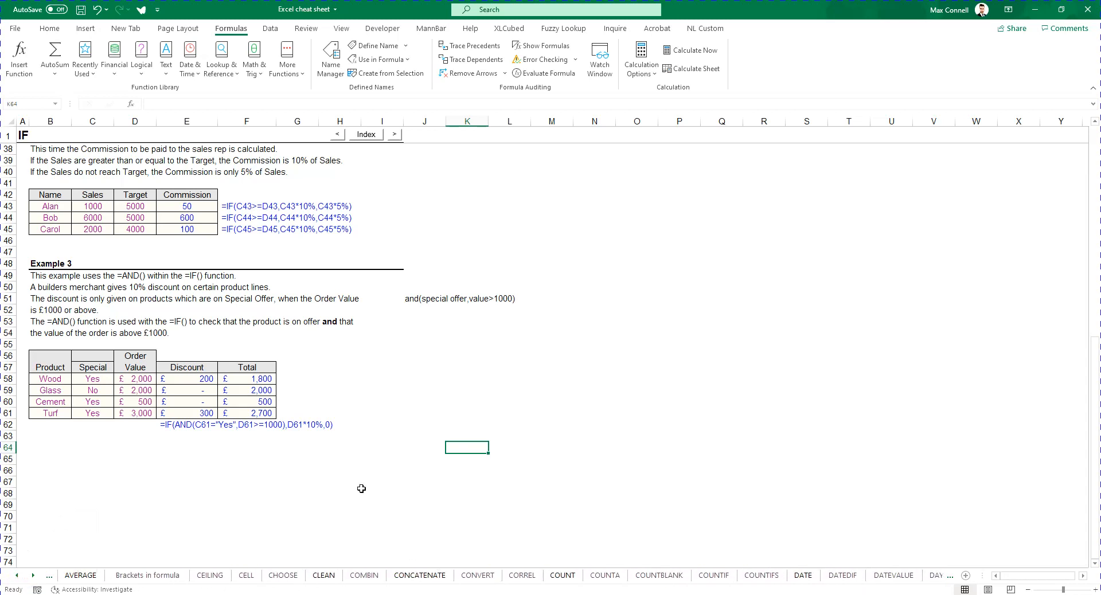
{"action": "left_click", "coordinate": [295, 576]}
Review the CHOOSE sheet's description and athlete medal example, including the IF and CHOOSE formula shown in F30.
{"action": "left_click", "coordinate": [415, 166]}
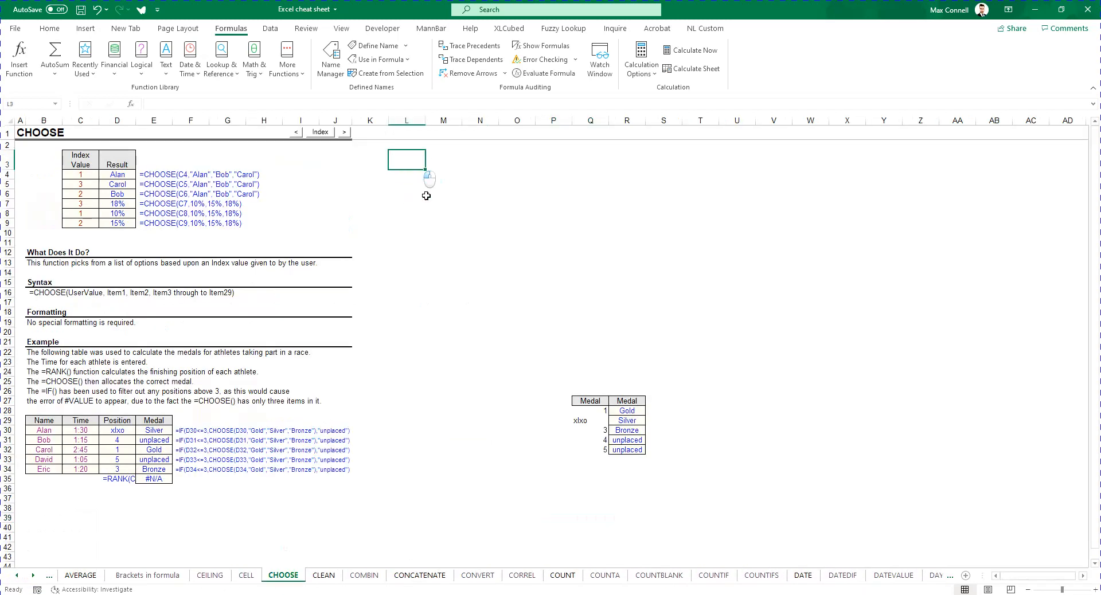
{"action": "left_click", "coordinate": [414, 342]}
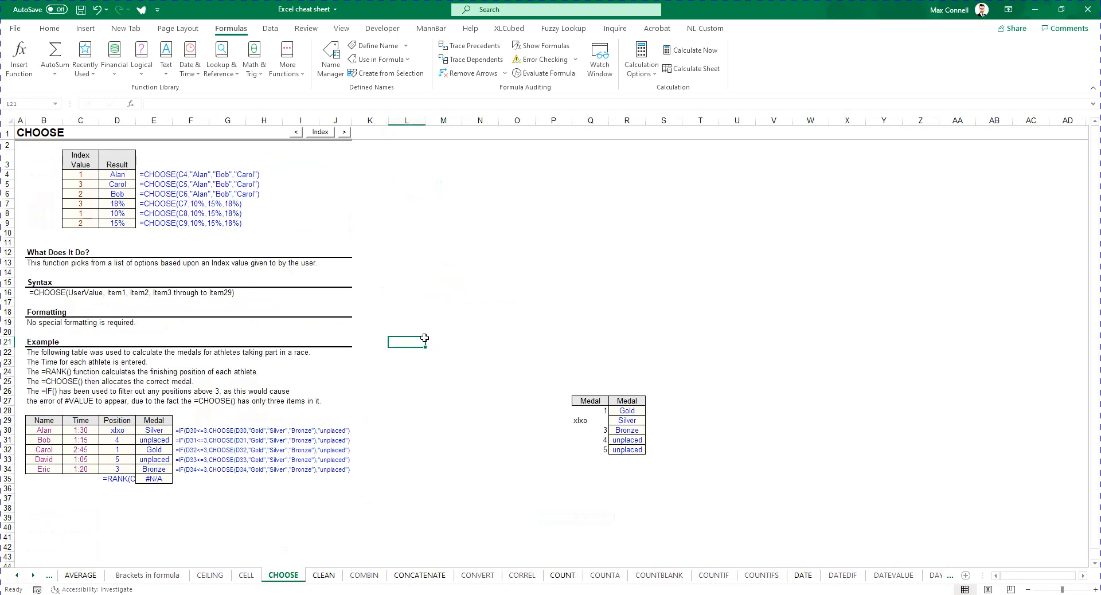
{"action": "scroll", "coordinate": [402, 350], "scroll_direction": "down", "scroll_amount": 3}
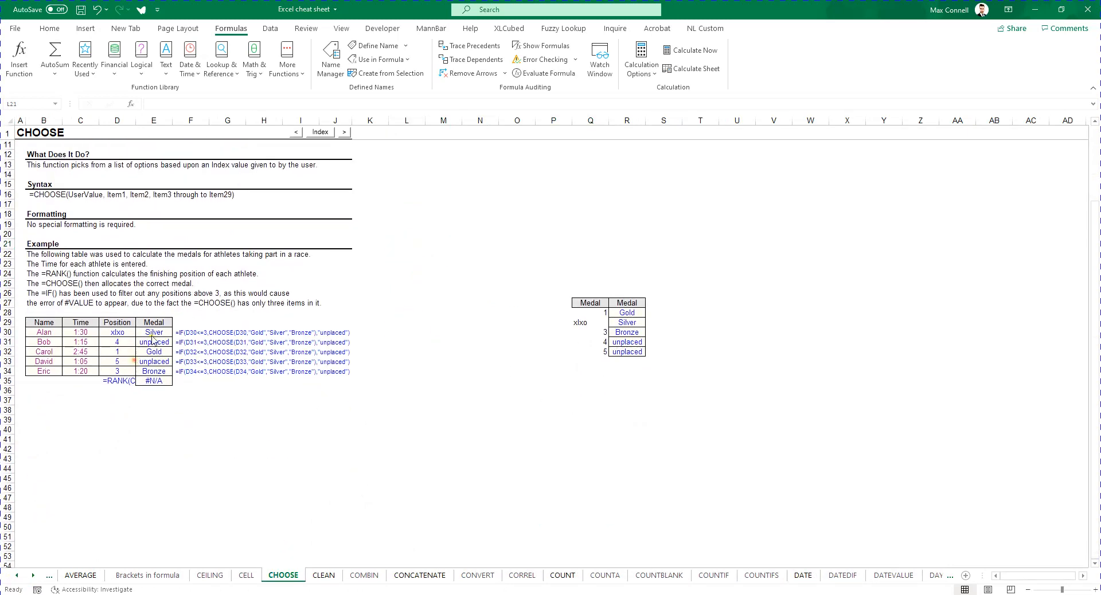
{"action": "left_click", "coordinate": [195, 334]}
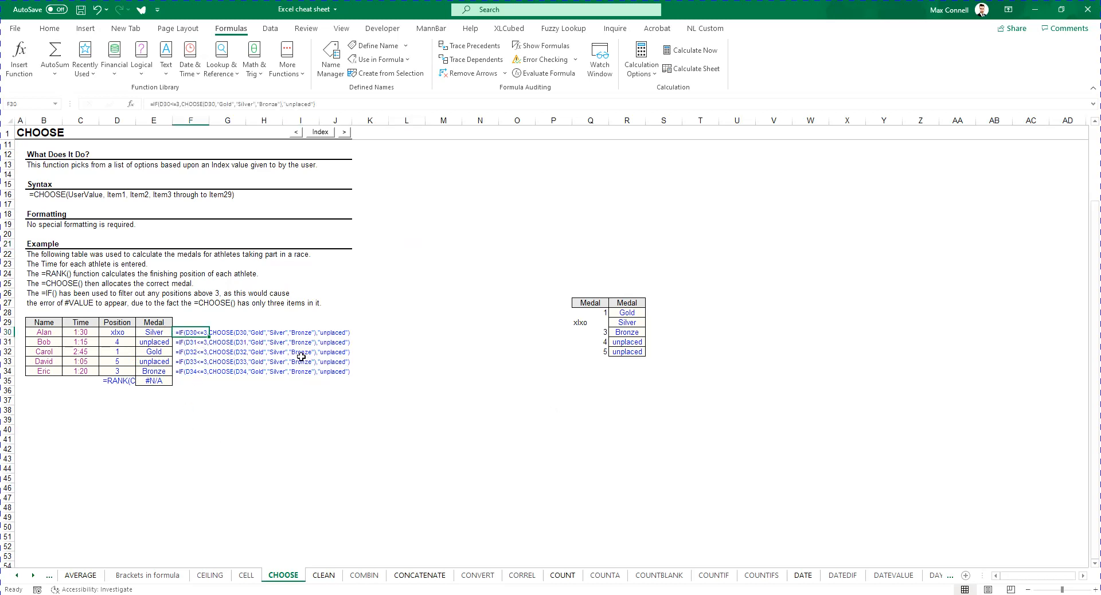
Set the first athlete's Position in cell D30 to 2.
{"action": "left_click", "coordinate": [117, 333]}
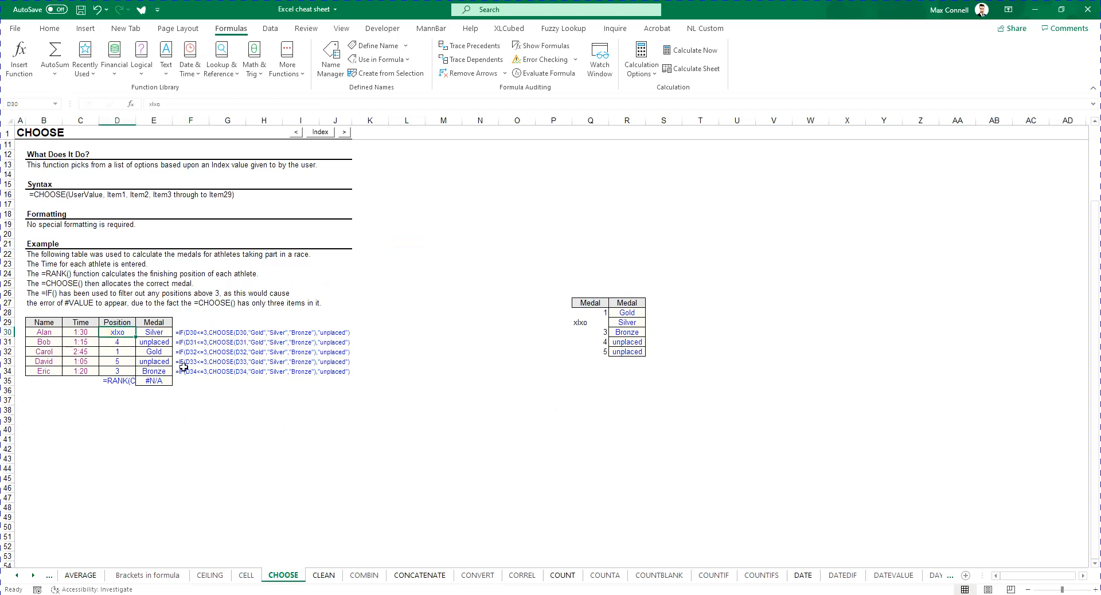
{"action": "type", "text": "2"}
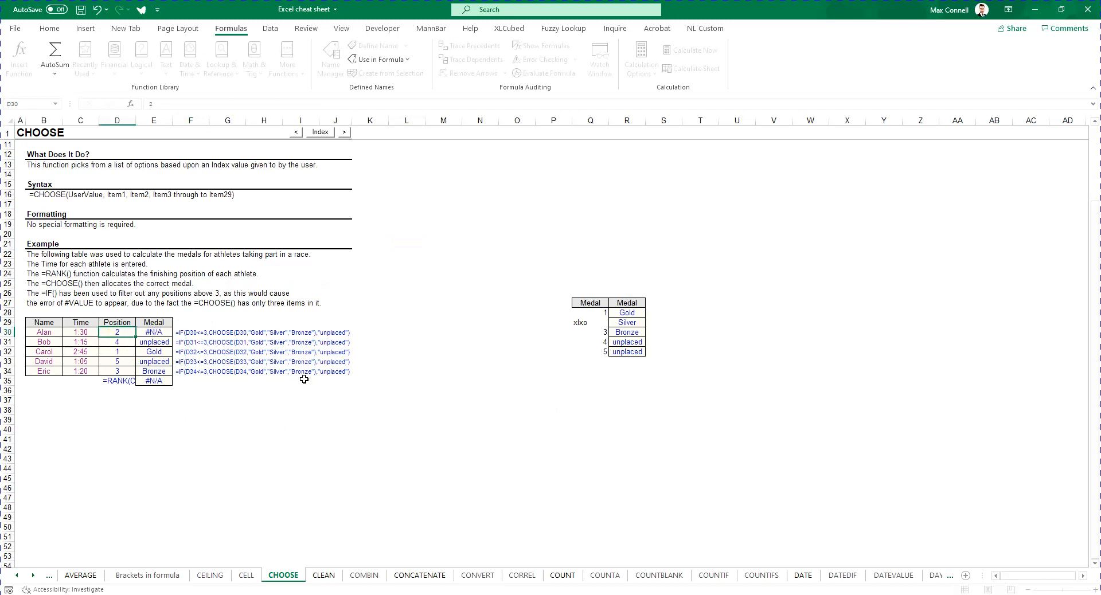
{"action": "key", "text": "Left"}
{"action": "key", "text": "Left"}
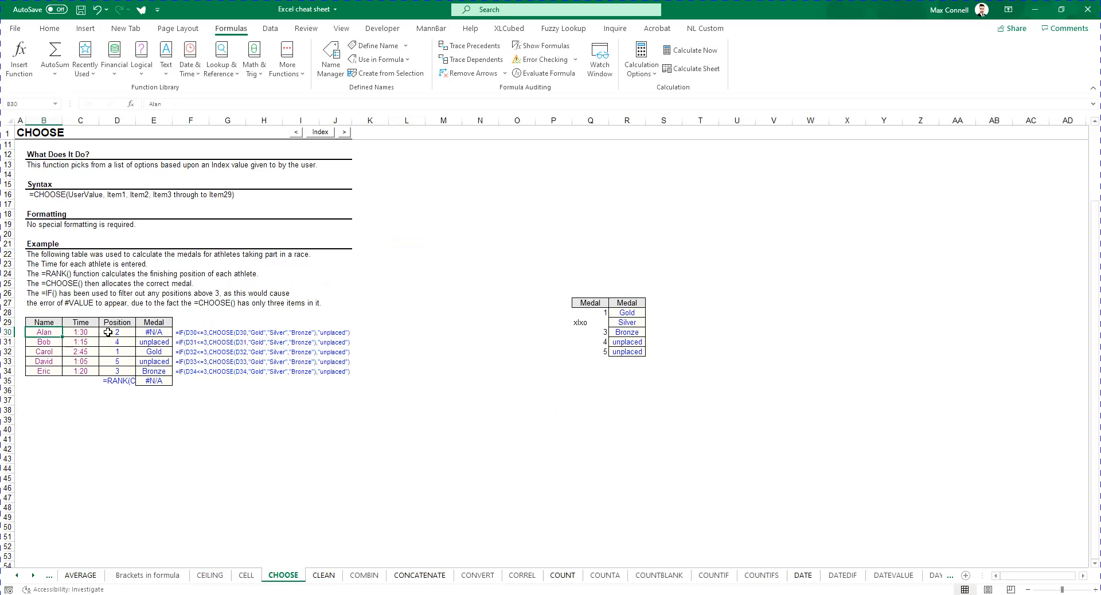
Examine the athletes' positions in D30:D34 and the RANK formulas behind them.
{"action": "left_click_drag", "start_coordinate": [108, 332], "coordinate": [138, 378]}
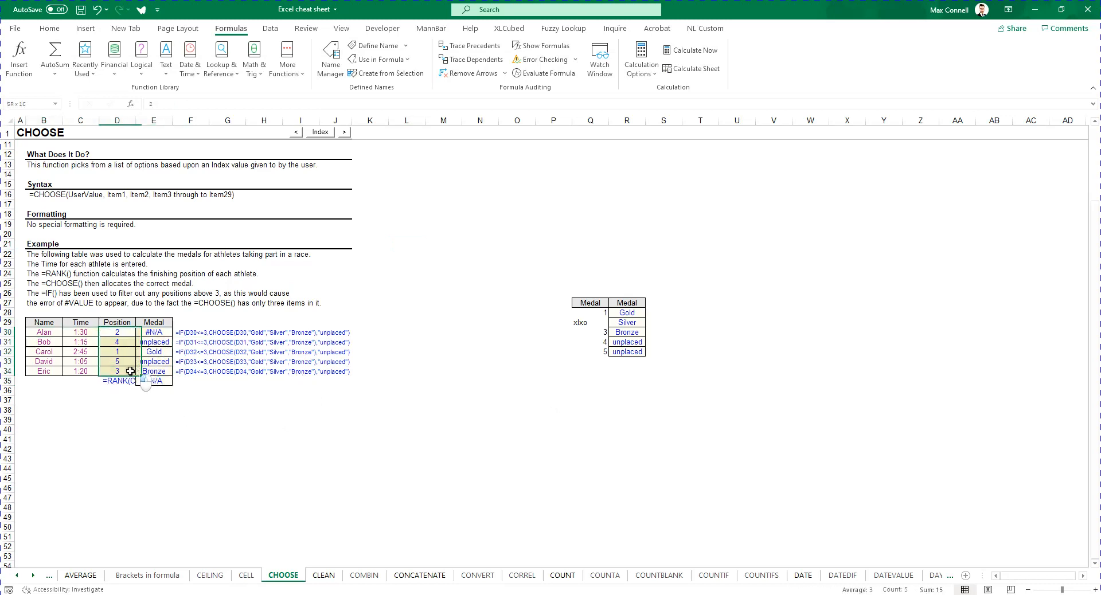
{"action": "left_click", "coordinate": [334, 372]}
{"action": "left_click", "coordinate": [129, 351]}
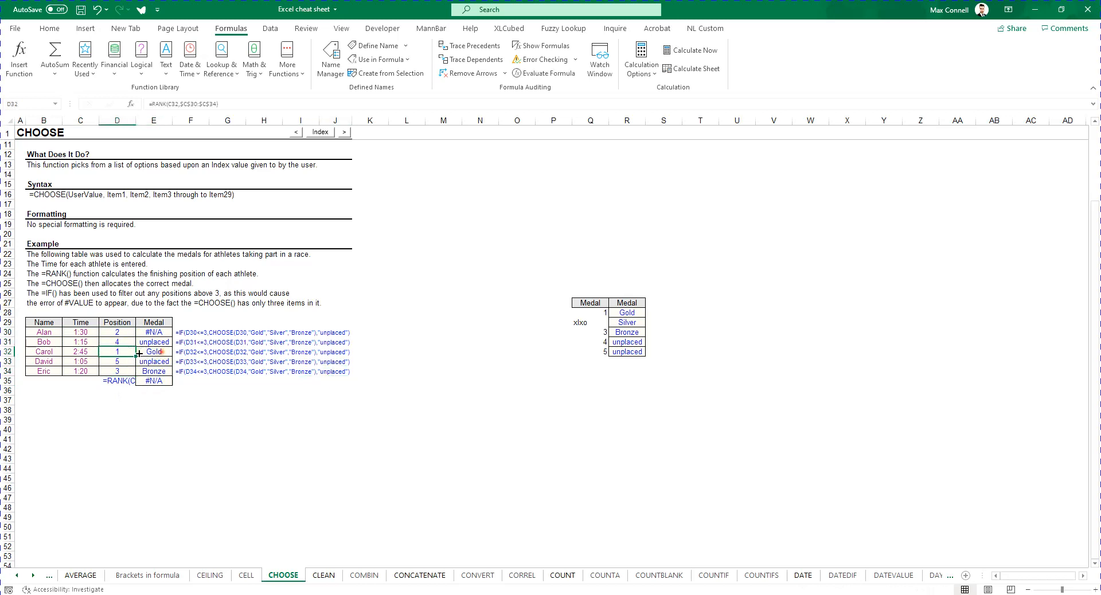
{"action": "left_click", "coordinate": [119, 333]}
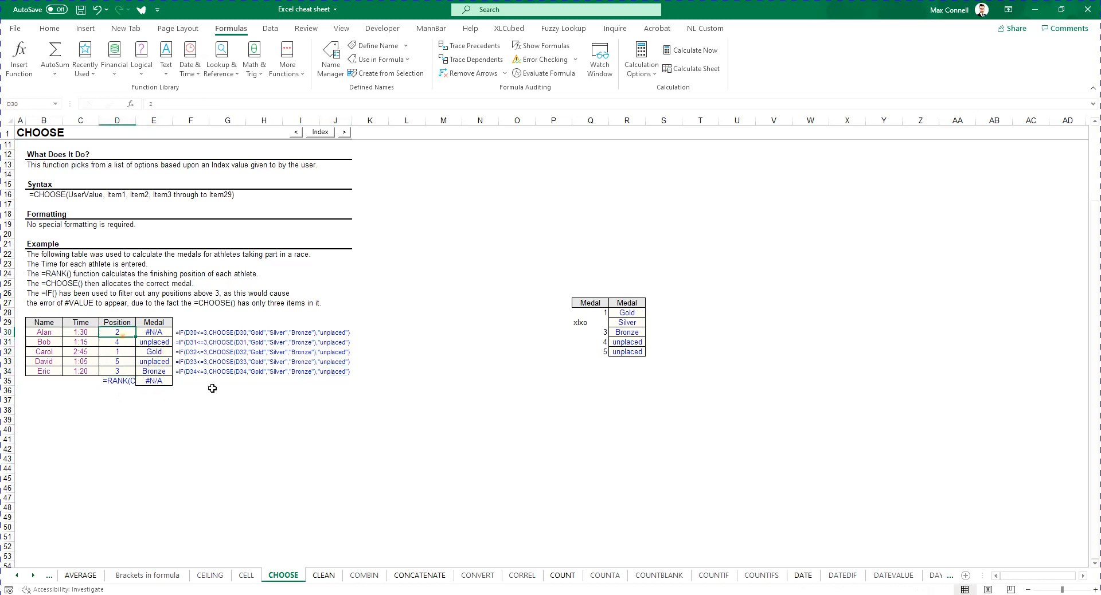
{"action": "left_click", "coordinate": [110, 368]}
{"action": "left_click", "coordinate": [116, 339]}
{"action": "left_click", "coordinate": [119, 362]}
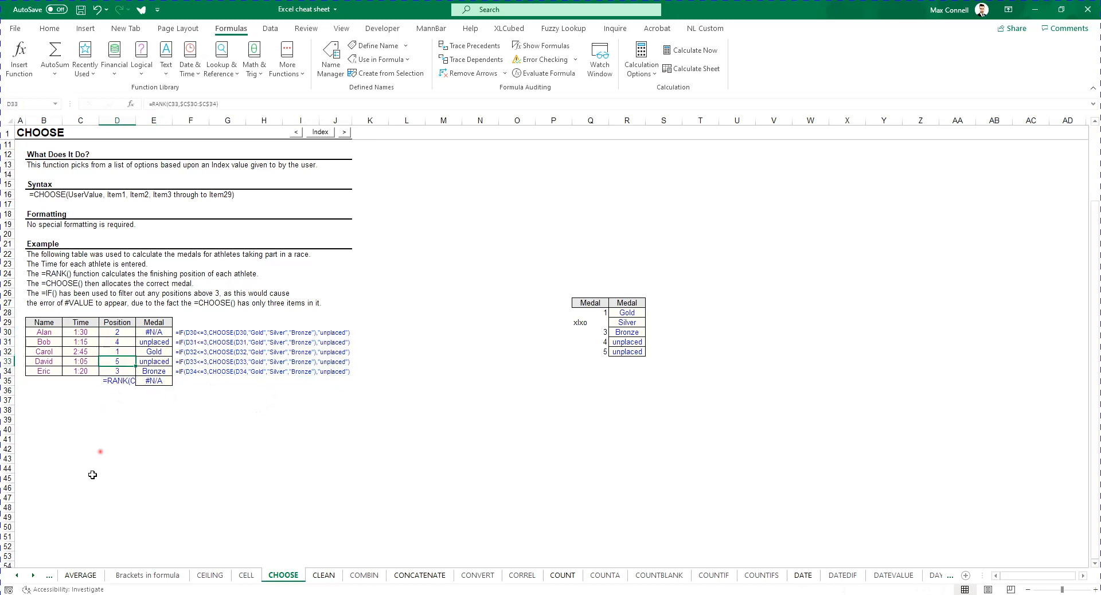
Compare the formulas behind the Medal cells in E30:E31 with the IF and CHOOSE formulas written beside them in column F.
{"action": "left_click", "coordinate": [152, 333]}
{"action": "left_click", "coordinate": [158, 342]}
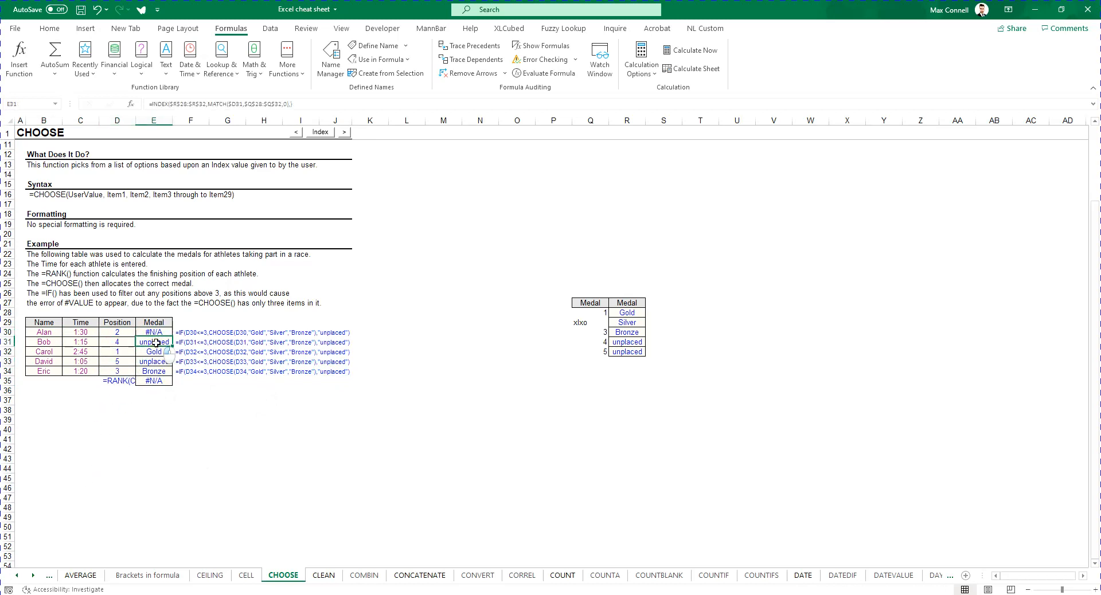
{"action": "left_click", "coordinate": [164, 330]}
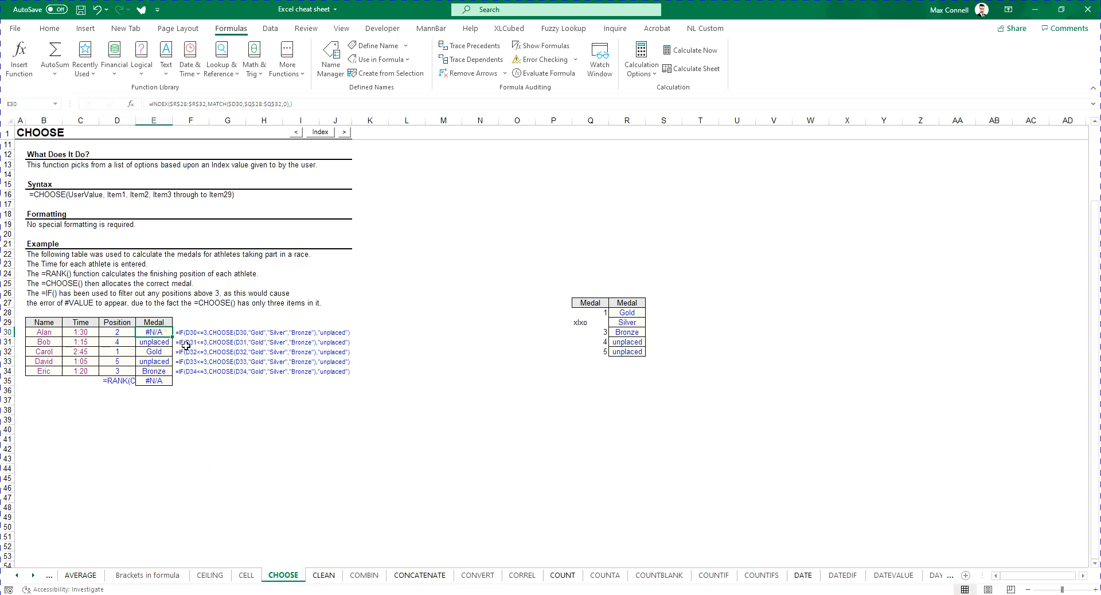
{"action": "left_click", "coordinate": [200, 332]}
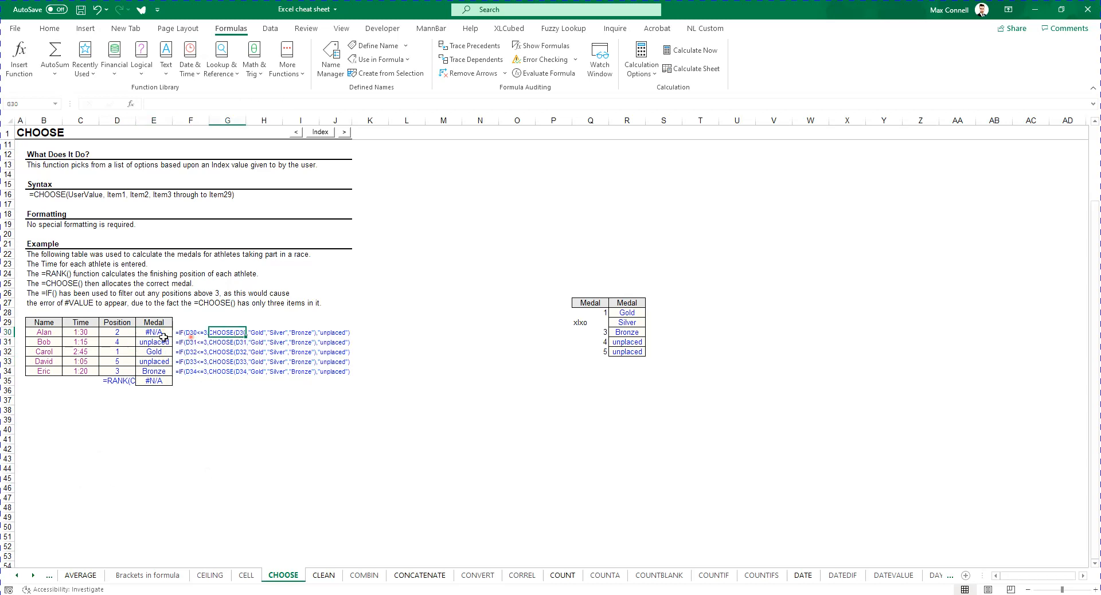
{"action": "left_click", "coordinate": [124, 370]}
{"action": "left_click", "coordinate": [144, 365]}
{"action": "left_click", "coordinate": [182, 353]}
{"action": "left_click", "coordinate": [174, 329]}
{"action": "left_click", "coordinate": [148, 329]}
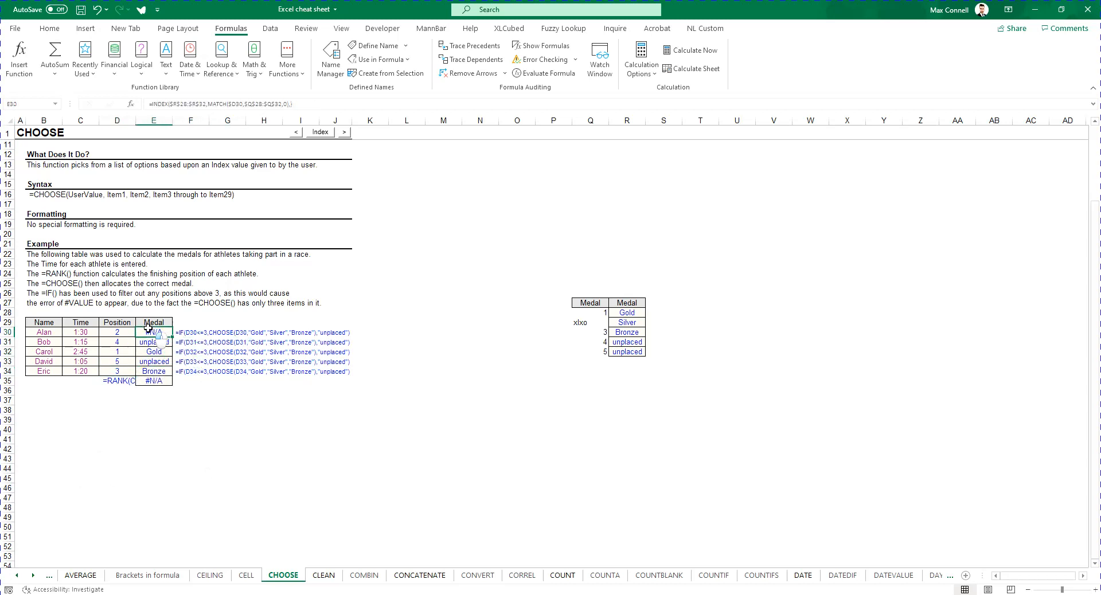
{"action": "left_click", "coordinate": [175, 363]}
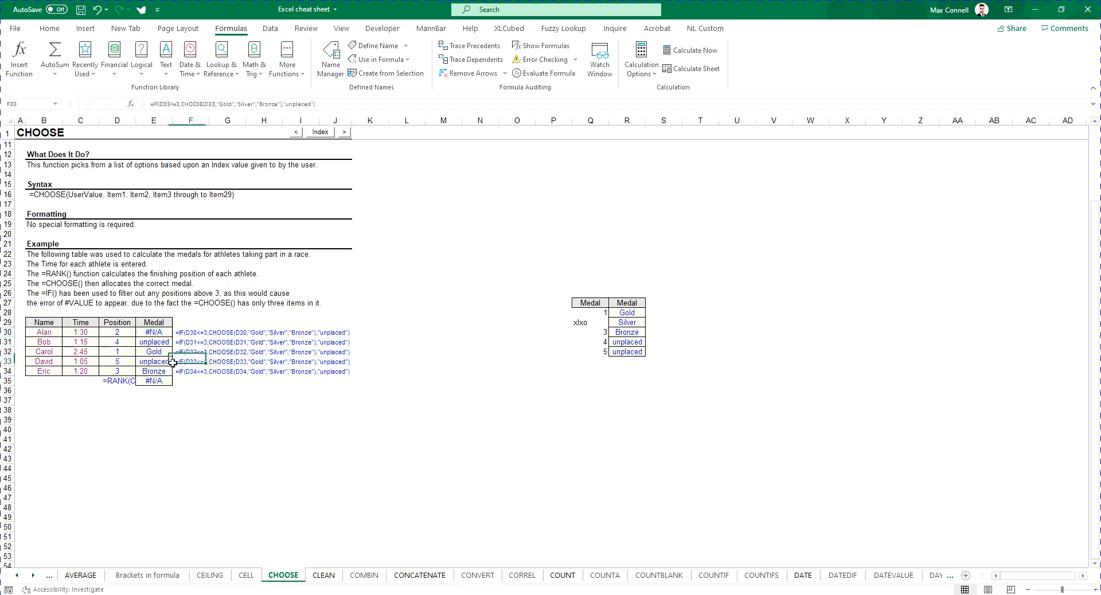
{"action": "left_click", "coordinate": [160, 333]}
{"action": "left_click", "coordinate": [199, 325]}
Replace E30's Medal formula with F30's text, =IF(D30<=3,CHOOSE(D30,"Gold","Silver","Bronze"),"unplaced"), and keep E30 selected.
{"action": "left_click", "coordinate": [188, 330]}
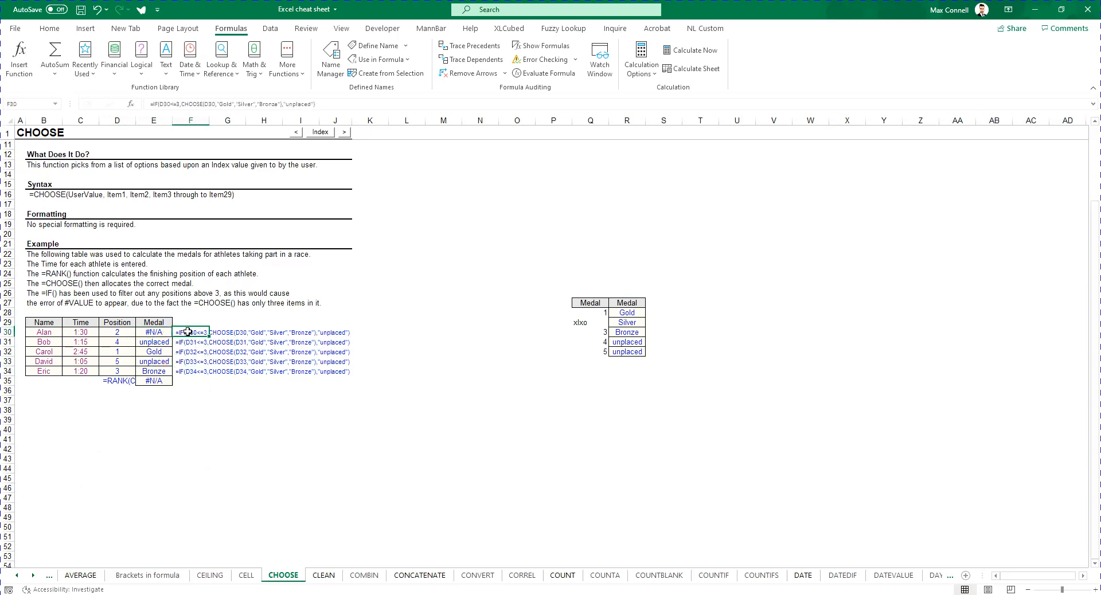
{"action": "left_click", "coordinate": [324, 105]}
{"action": "left_click", "coordinate": [147, 329]}
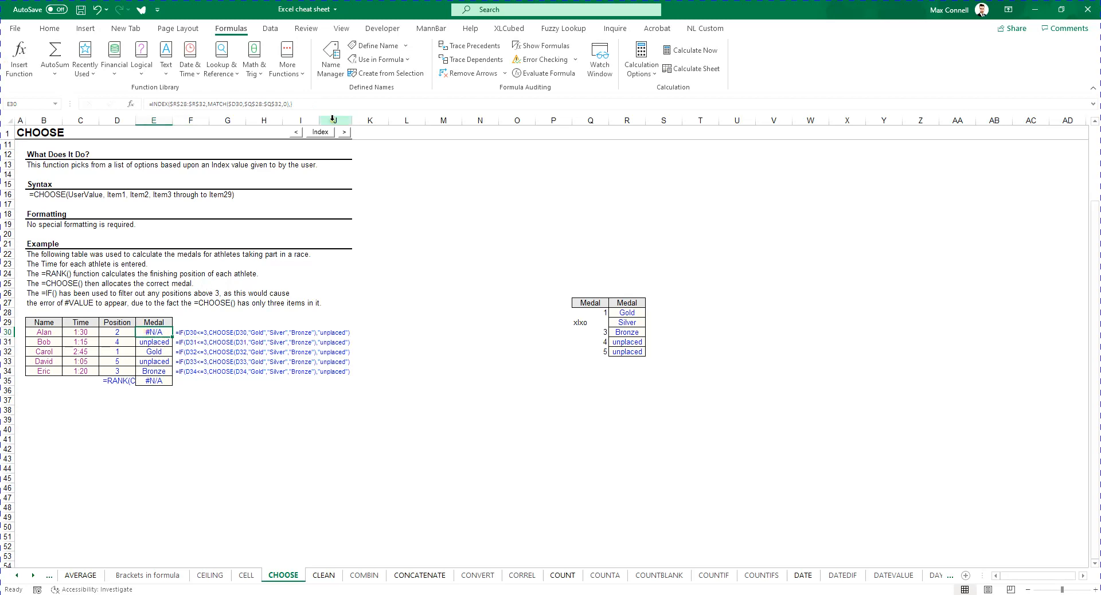
{"action": "left_click_drag", "start_coordinate": [329, 105], "coordinate": [2, 71]}
{"action": "type", "text": "=IF(D30<=3,CHOOSE(D30,\"Gold\",\"Silver\",\"Bronze\"),\"unplaced\")"}
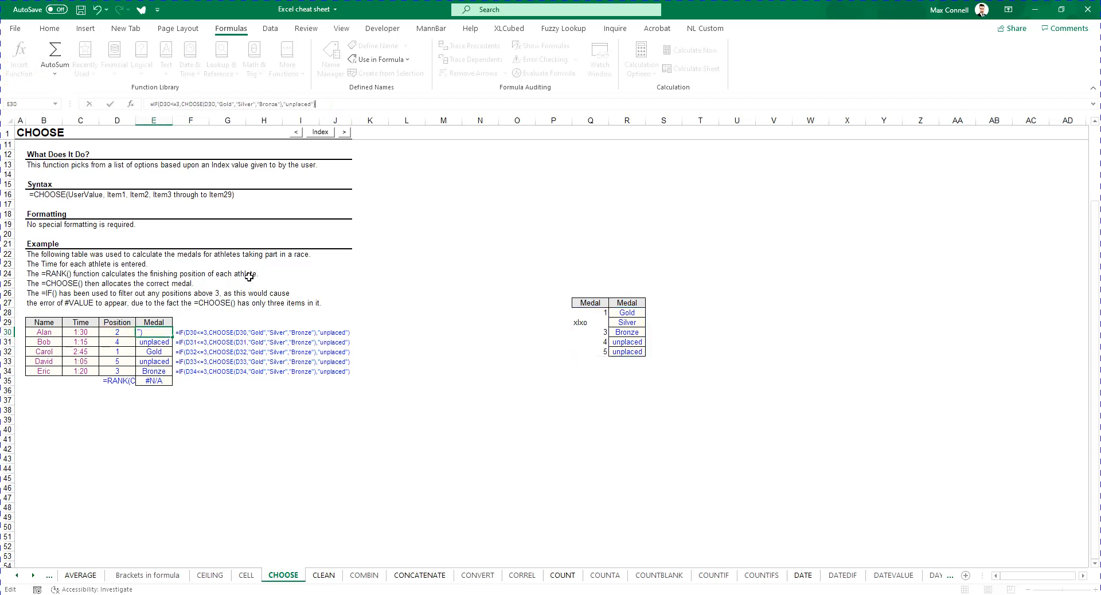
{"action": "left_click", "coordinate": [263, 371]}
{"action": "left_click", "coordinate": [160, 332]}
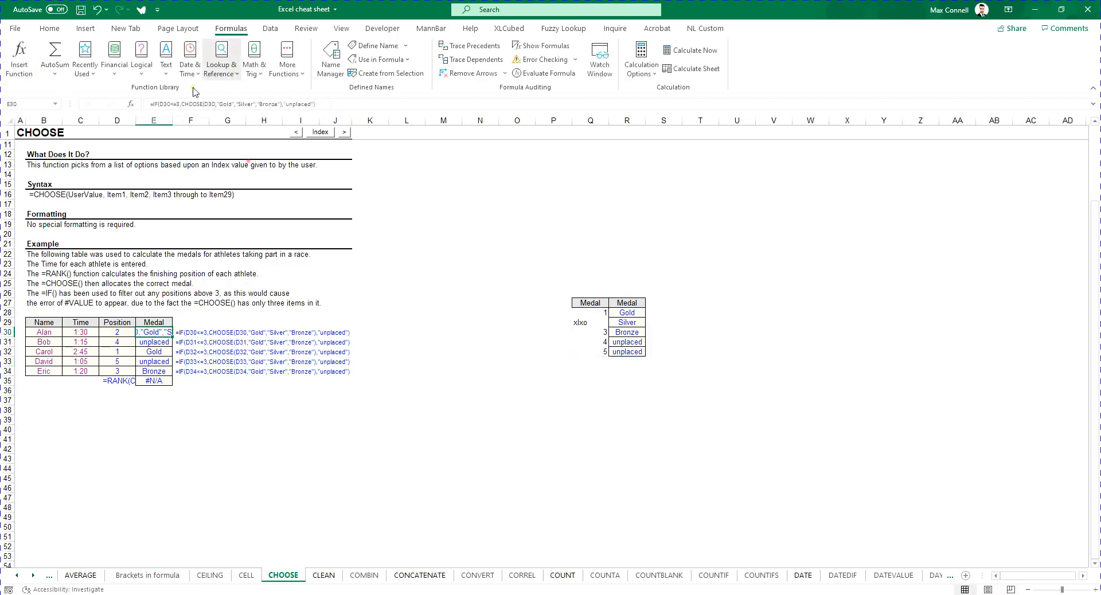
Enter the IF and CHOOSE Medal formula in E30 so it calculates, and apply it down the Medal column to E34.
{"action": "left_click", "coordinate": [343, 103]}
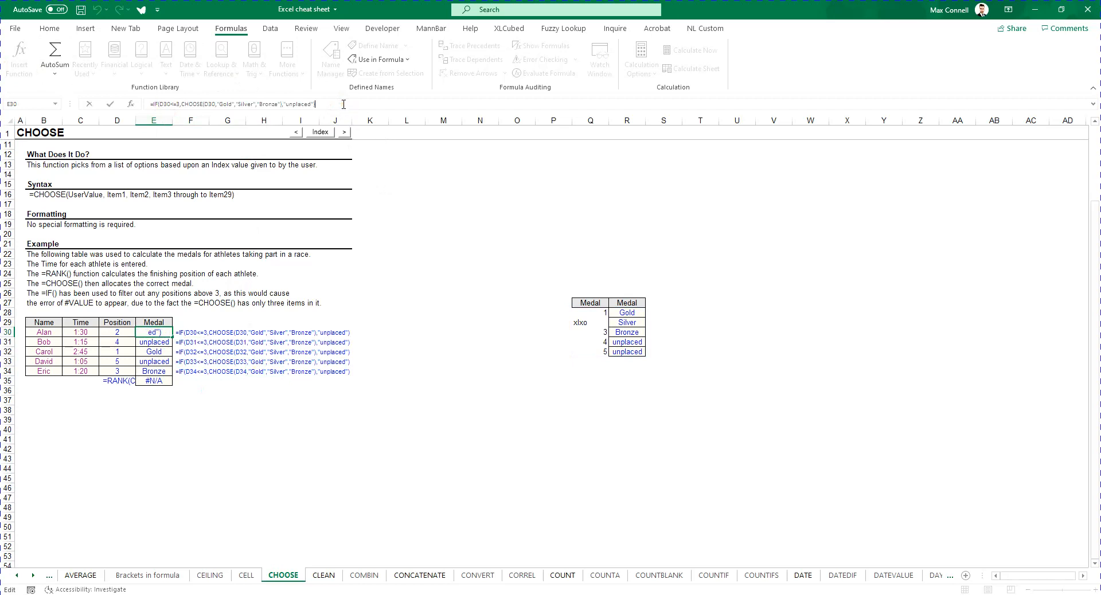
{"action": "type", "text": ")"}
{"action": "key", "text": "Return"}
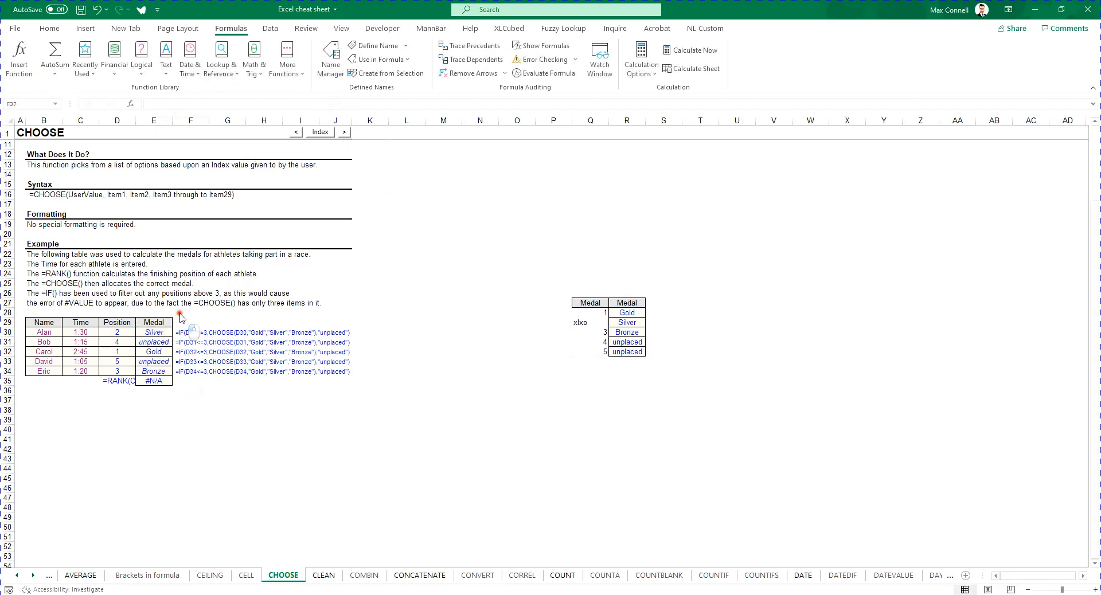
Enlarge only the CHOOSE(D30,"Gold","Silver","Bronze") part of the formula text in F30 to font size 12.
{"action": "left_click", "coordinate": [192, 333]}
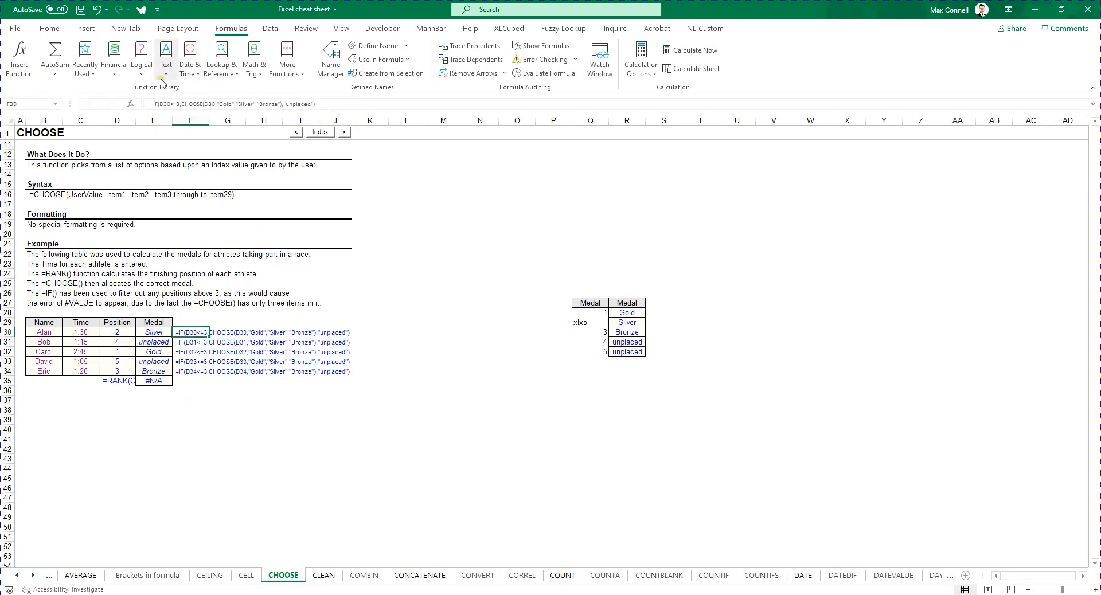
{"action": "left_click_drag", "start_coordinate": [181, 103], "coordinate": [282, 121]}
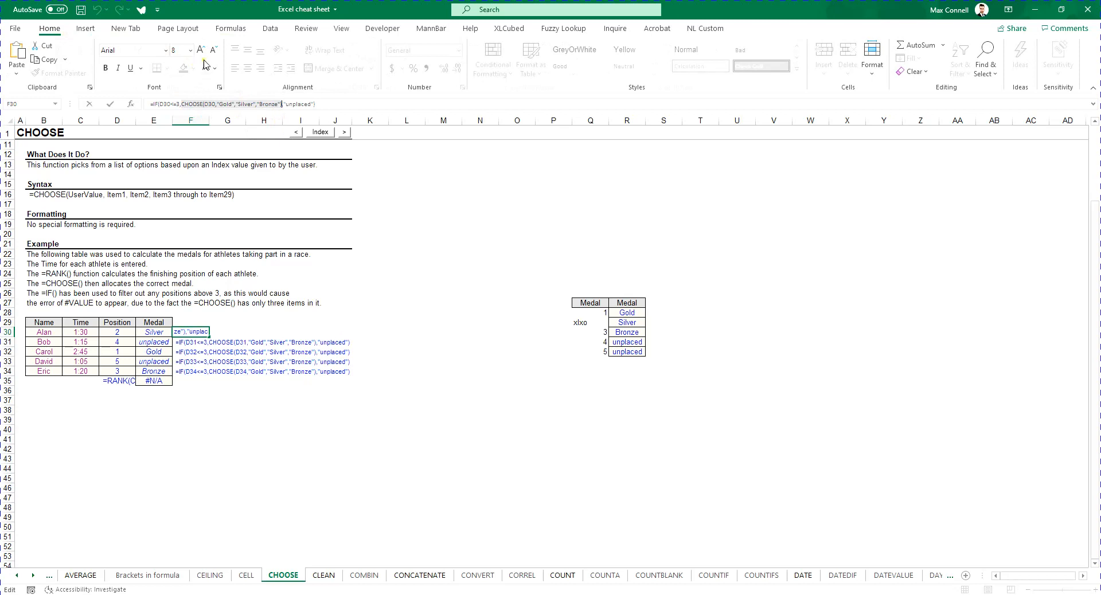
{"action": "left_click", "coordinate": [201, 50]}
{"action": "left_click", "coordinate": [200, 50]}
{"action": "left_click", "coordinate": [200, 50]}
{"action": "left_click", "coordinate": [200, 50]}
{"action": "left_click", "coordinate": [403, 406]}
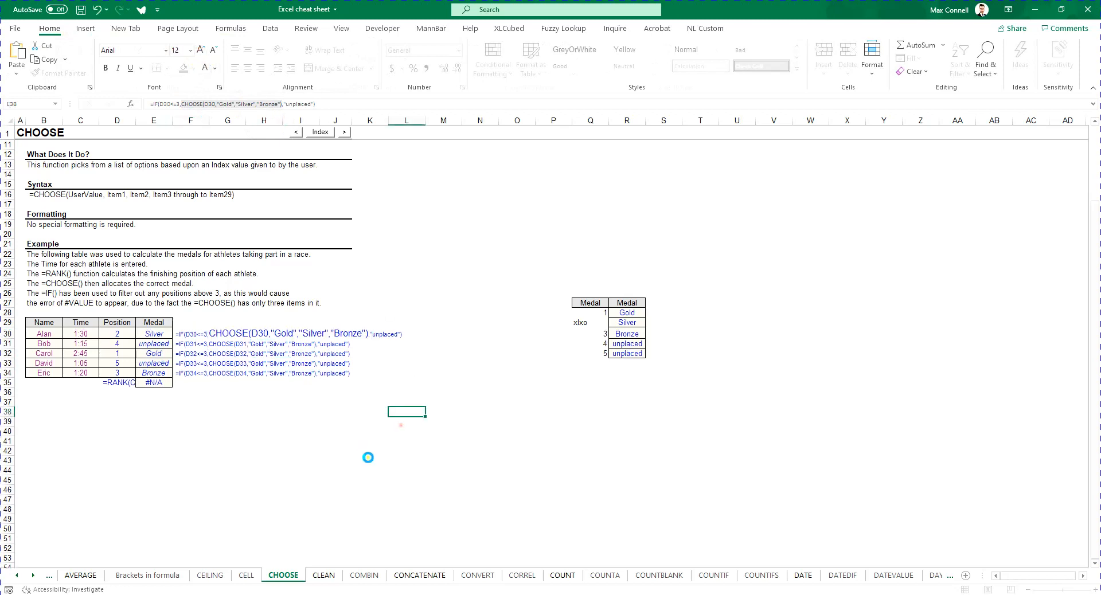
Examine the CHOOSE part of F30 and the logical_test, value_if_true and value_if_false arguments of E30's formula, without keeping any edit.
{"action": "left_click", "coordinate": [238, 343]}
{"action": "key", "text": "Up"}
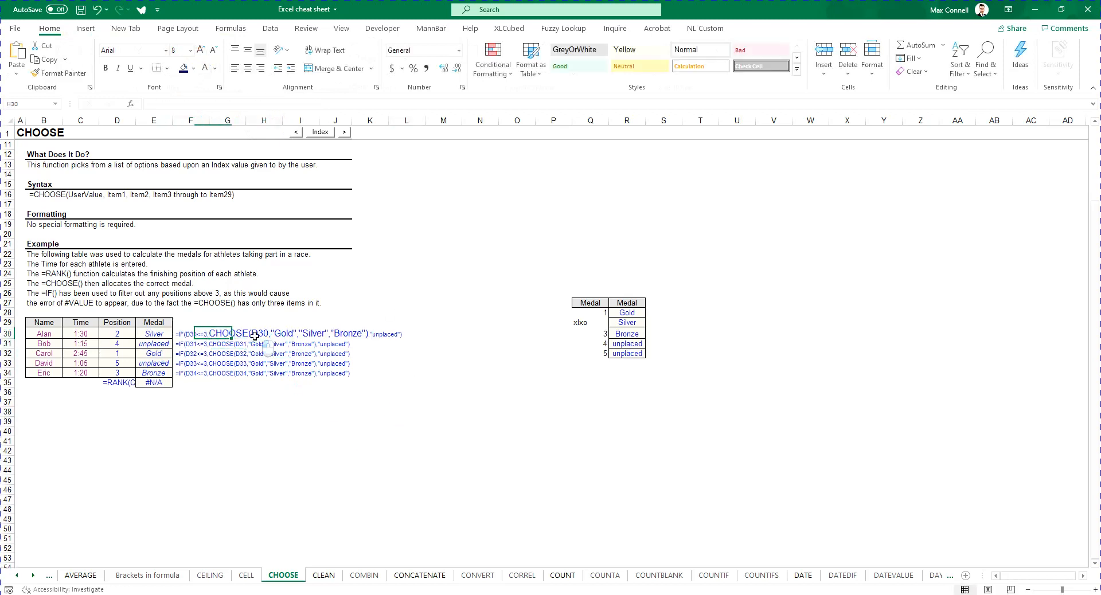
{"action": "key", "text": "Right"}
{"action": "key", "text": "Right"}
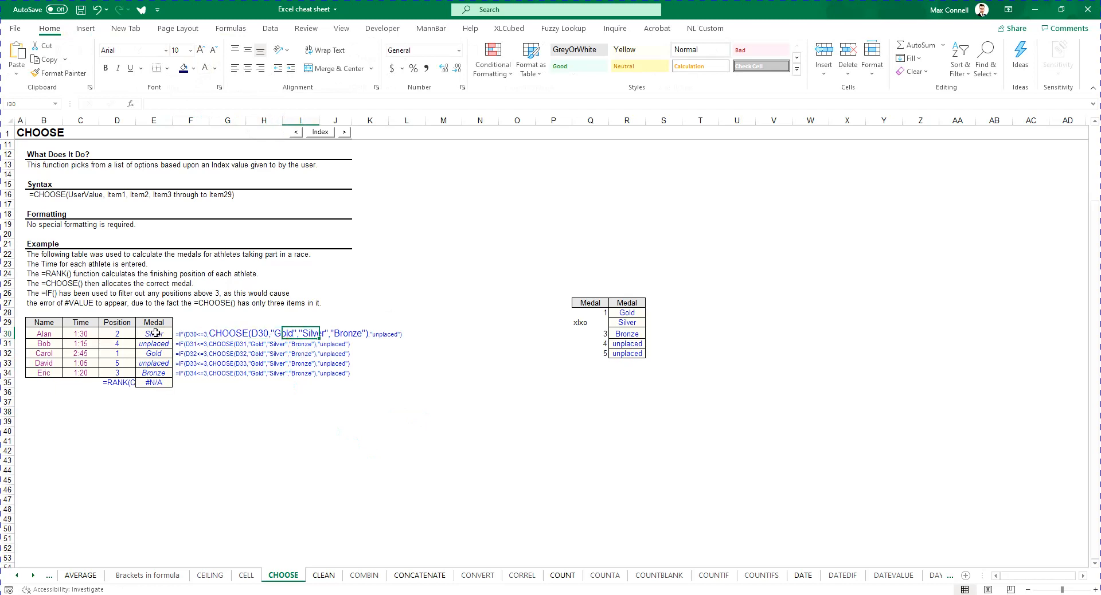
{"action": "left_click", "coordinate": [118, 331]}
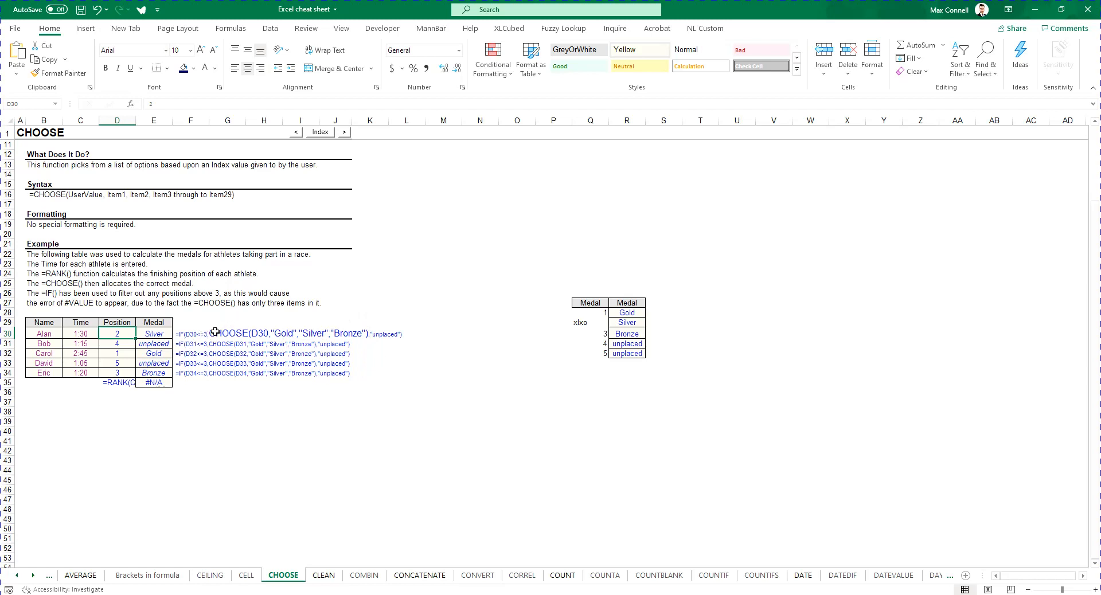
{"action": "double_click", "coordinate": [159, 333]}
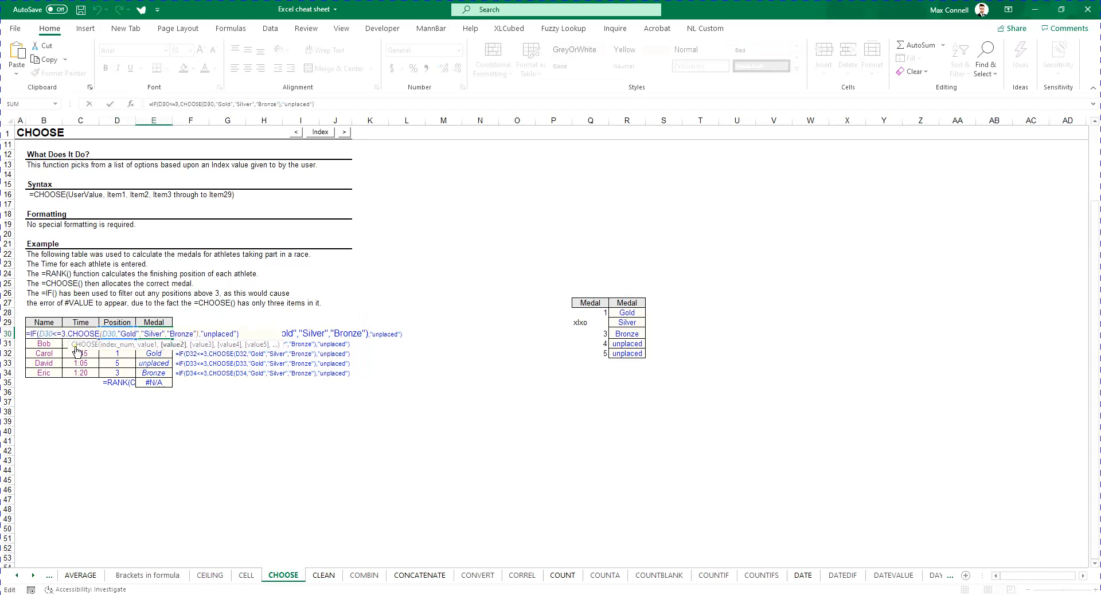
{"action": "left_click", "coordinate": [30, 334]}
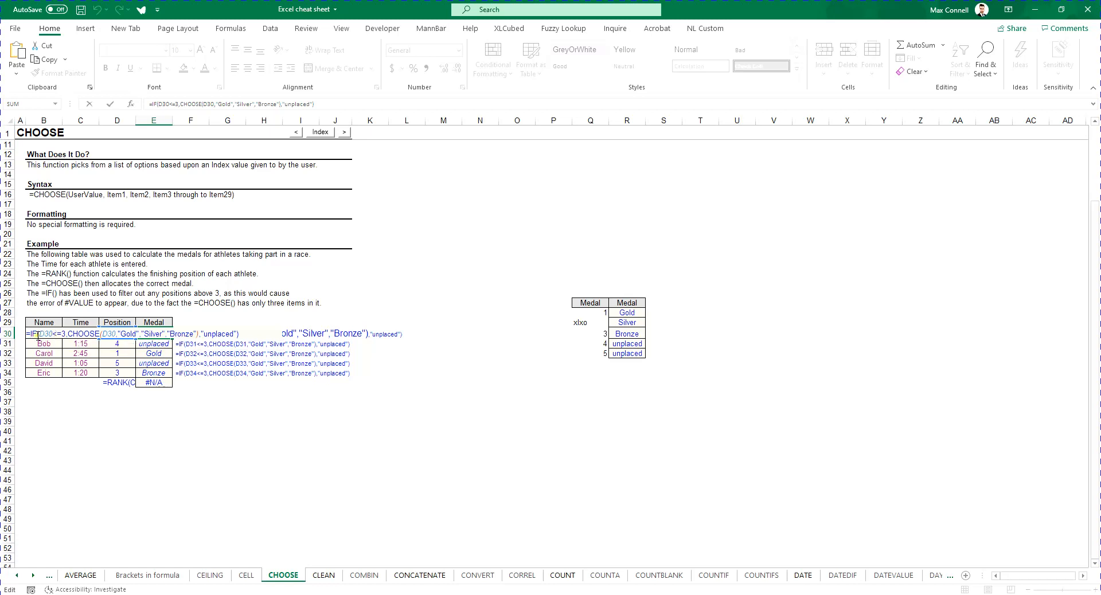
{"action": "left_click", "coordinate": [39, 336]}
{"action": "left_click", "coordinate": [56, 345]}
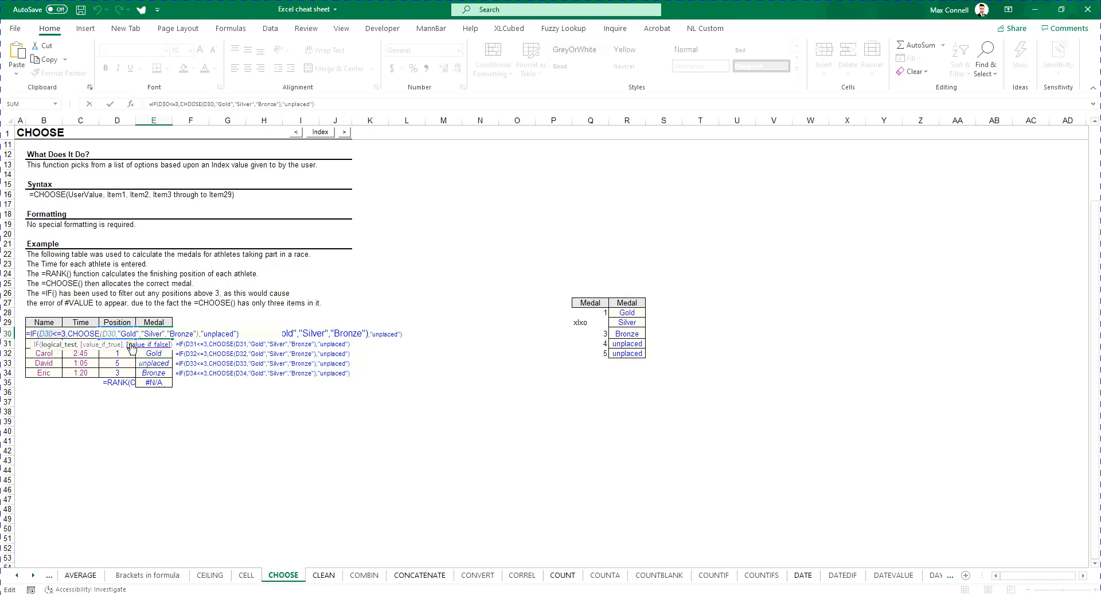
{"action": "left_click", "coordinate": [87, 336]}
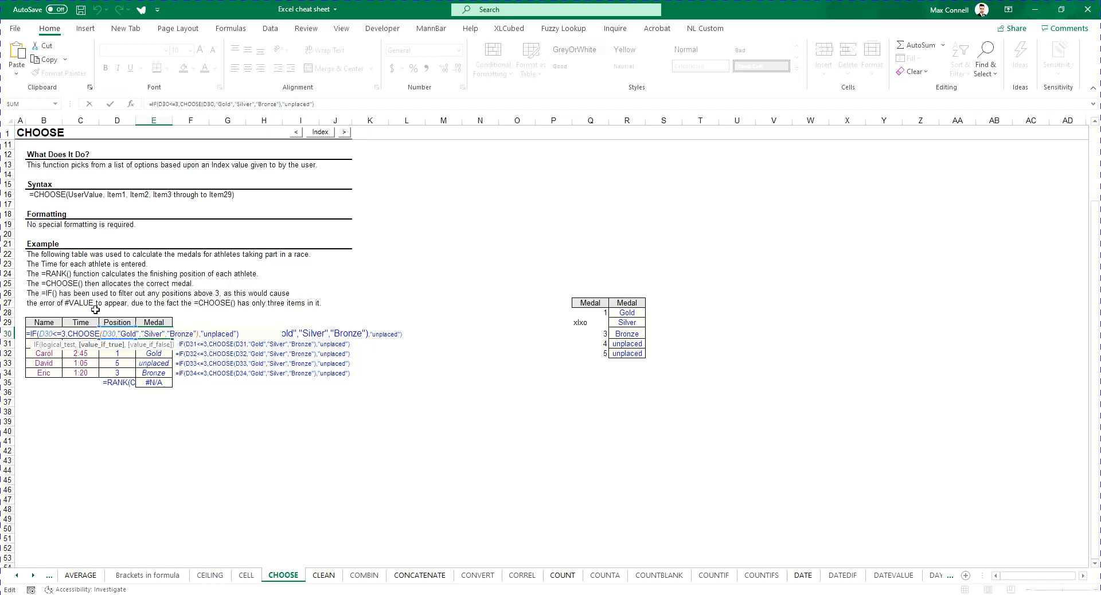
{"action": "left_click", "coordinate": [61, 344]}
{"action": "left_click", "coordinate": [153, 354]}
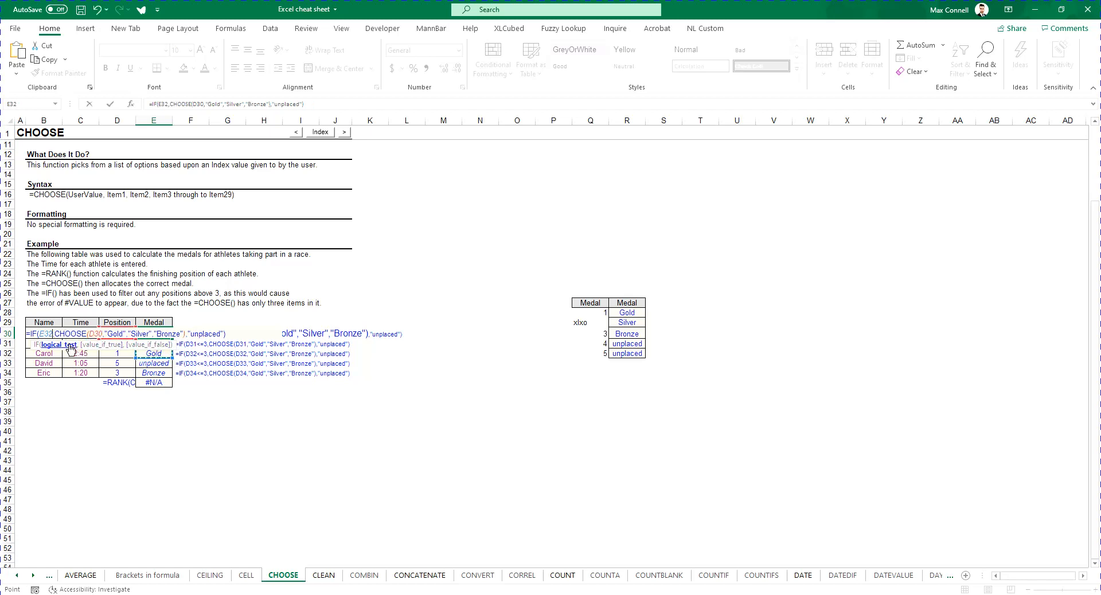
{"action": "key", "text": "Escape"}
{"action": "double_click", "coordinate": [153, 332]}
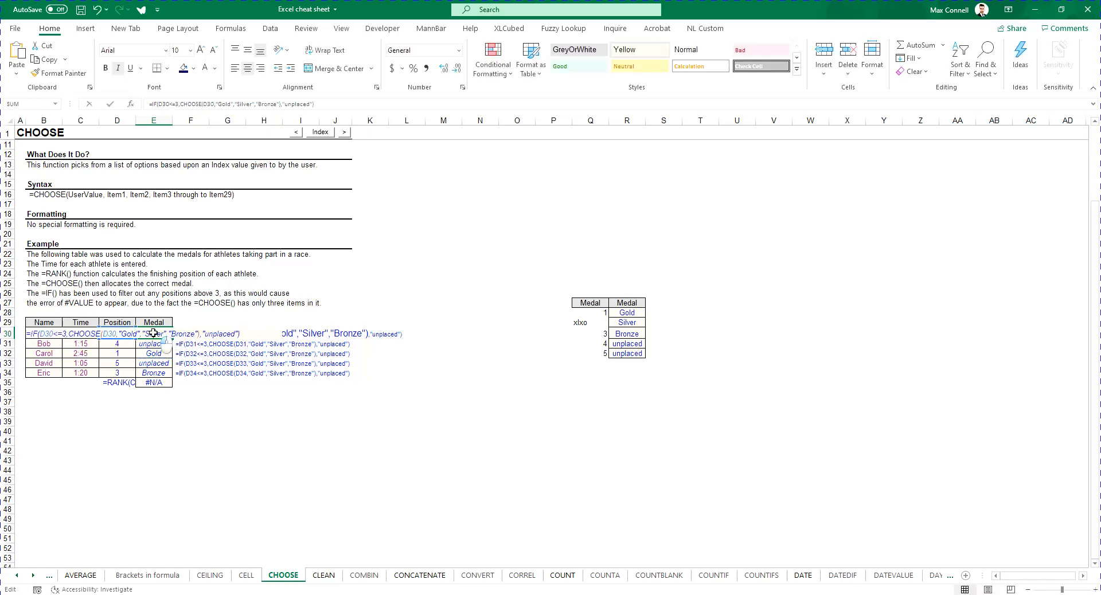
{"action": "key", "text": "Escape"}
Fill E30's Medal formula down the column to E35.
{"action": "double_click", "coordinate": [171, 340]}
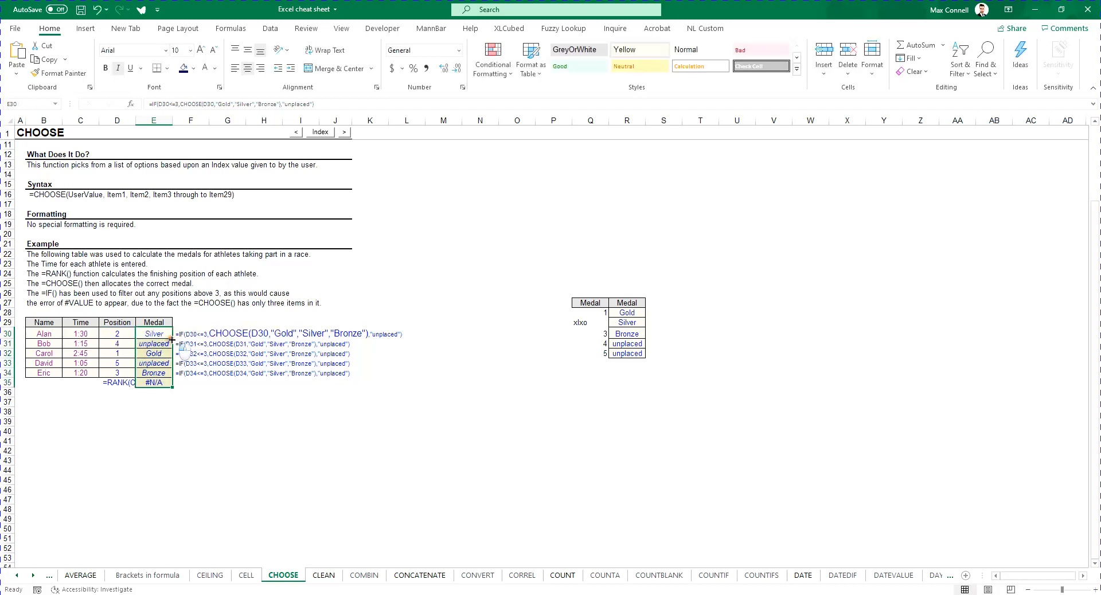
{"action": "left_click", "coordinate": [240, 379]}
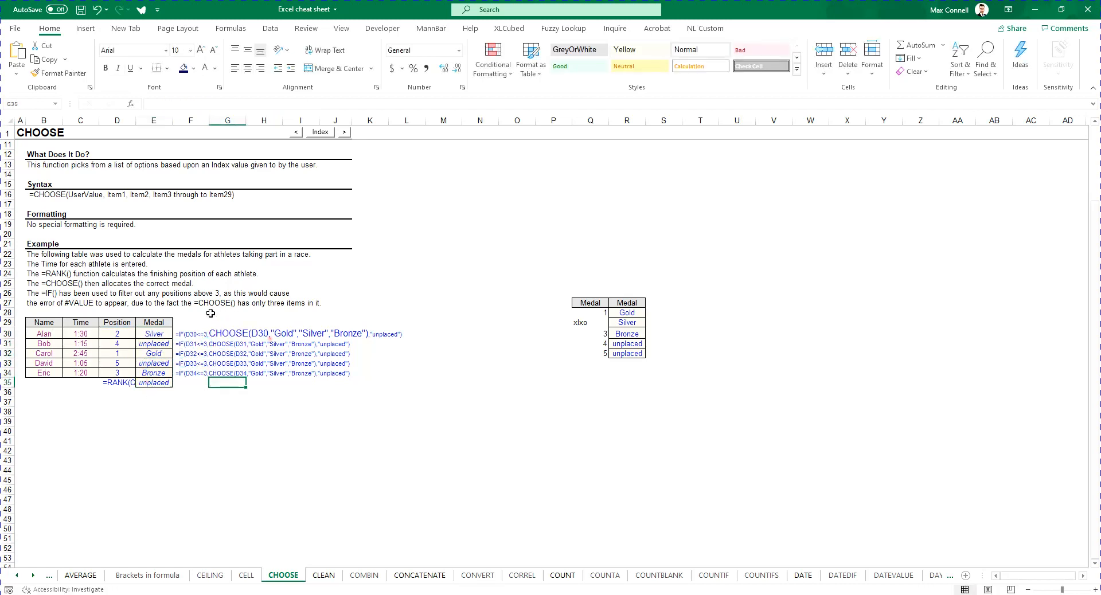
{"action": "scroll", "coordinate": [140, 342], "scroll_direction": "up", "scroll_amount": 3}
{"action": "scroll", "coordinate": [278, 349], "scroll_direction": "down", "scroll_amount": 4}
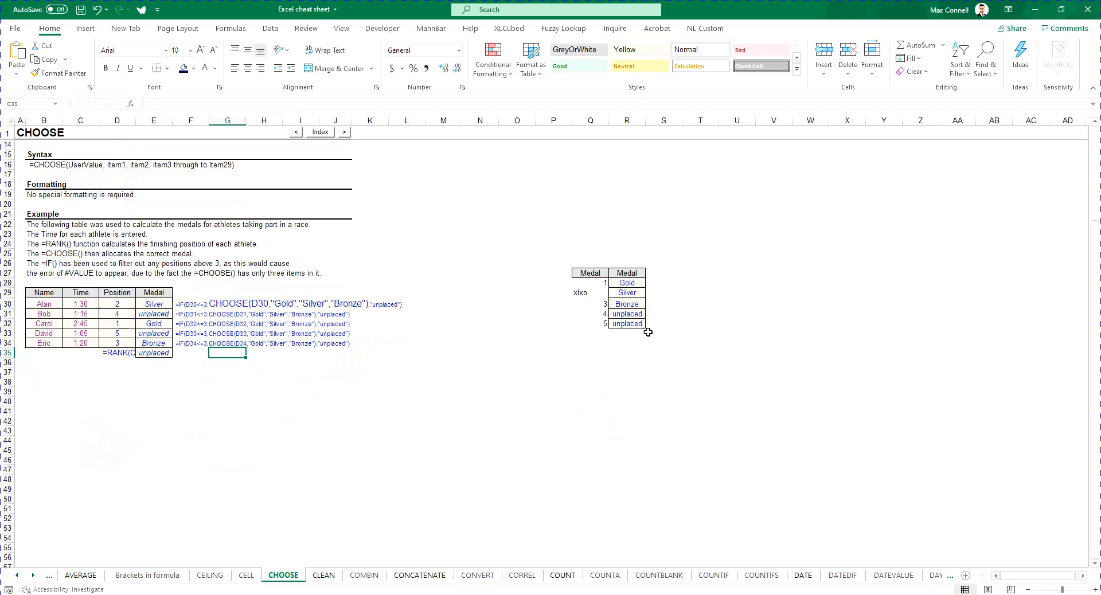
Replace the stray text in Q29 of the separate Medal lookup table with the position number 2.
{"action": "left_click", "coordinate": [623, 285]}
{"action": "scroll", "coordinate": [210, 279], "scroll_direction": "up", "scroll_amount": 4}
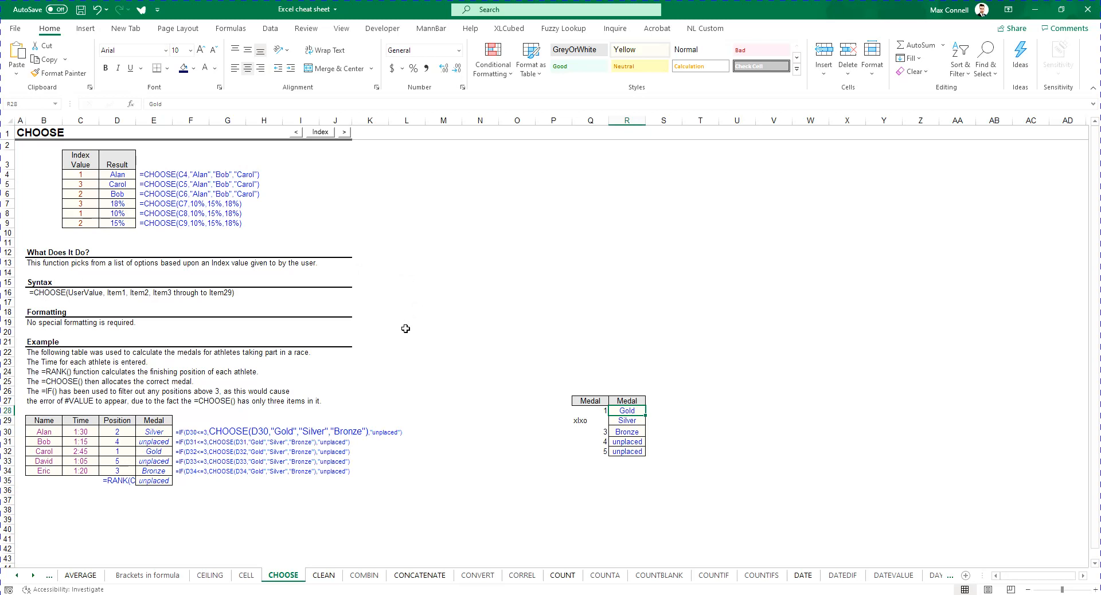
{"action": "left_click", "coordinate": [597, 421]}
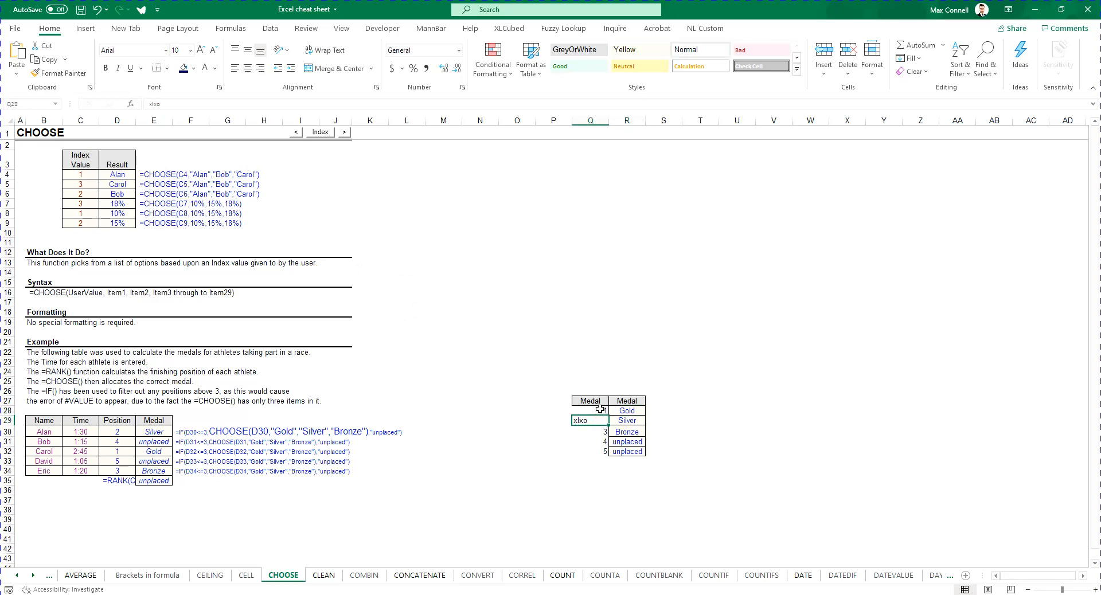
{"action": "left_click", "coordinate": [600, 409]}
{"action": "key", "text": "Down"}
{"action": "type", "text": "2"}
{"action": "key", "text": "ctrl+Return"}
{"action": "left_click", "coordinate": [480, 400]}
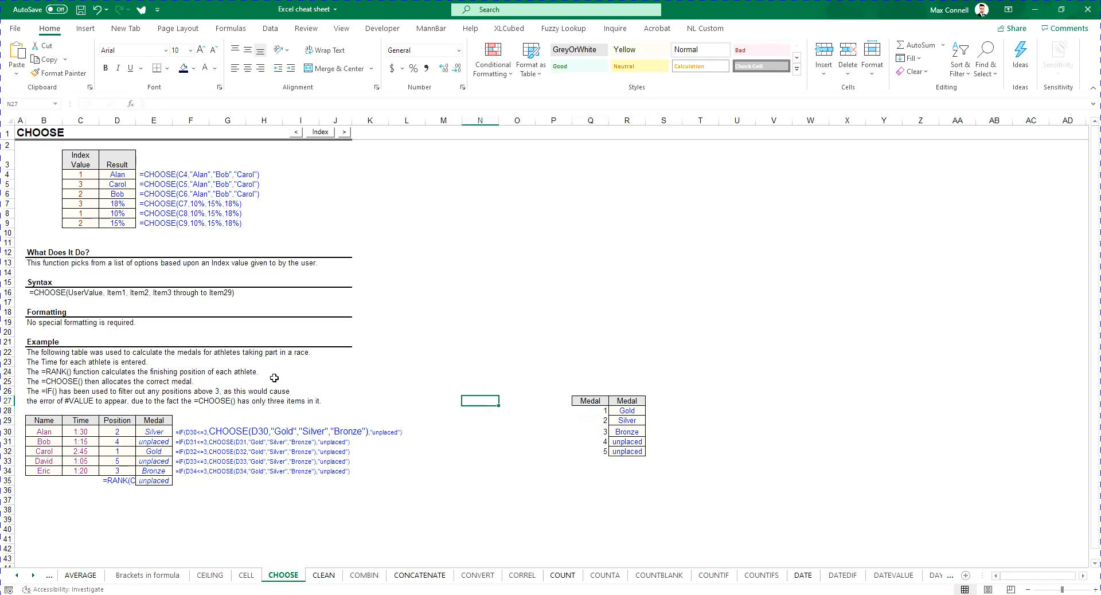
Replace E30's Medal formula with =INDEX($R$28:$R$32,1,), using an absolute reference to the lookup table's medals and row 1.
{"action": "left_click", "coordinate": [146, 430]}
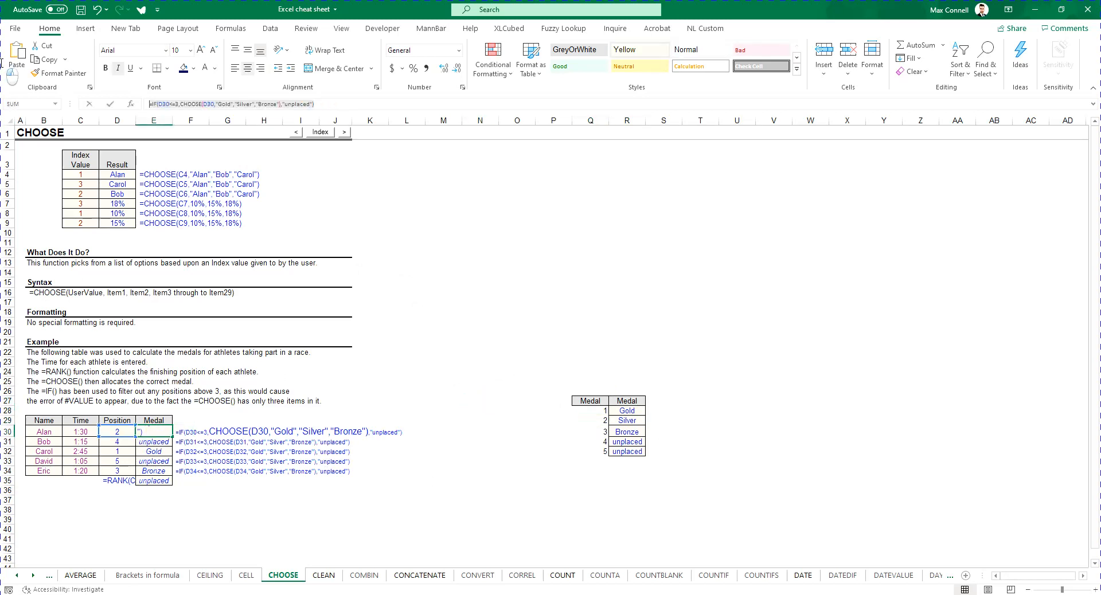
{"action": "type", "text": "=index"}
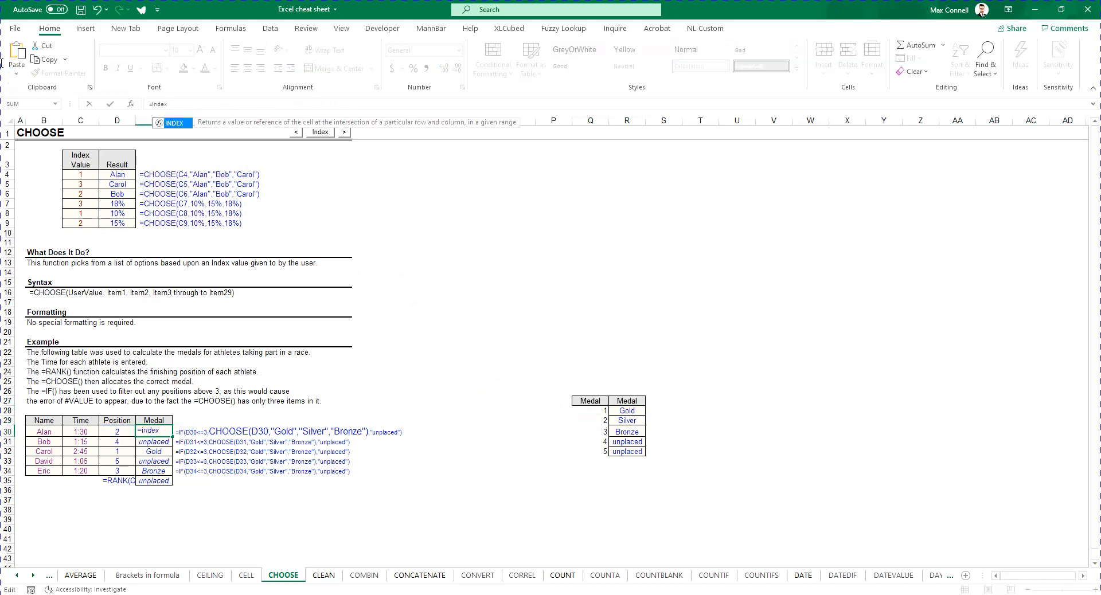
{"action": "type", "text": "("}
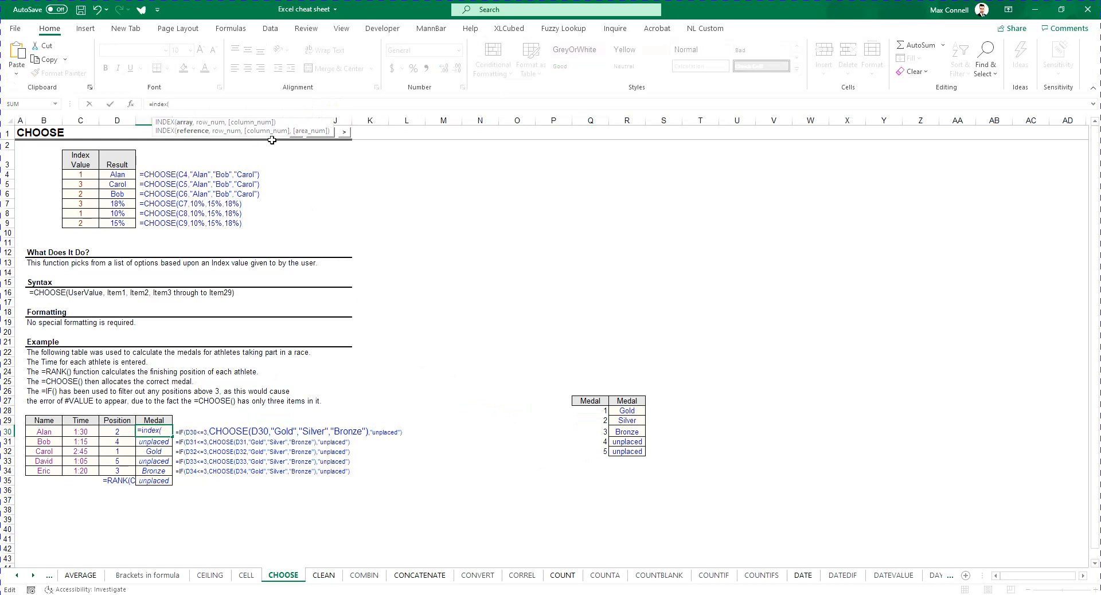
{"action": "type", "text": ")"}
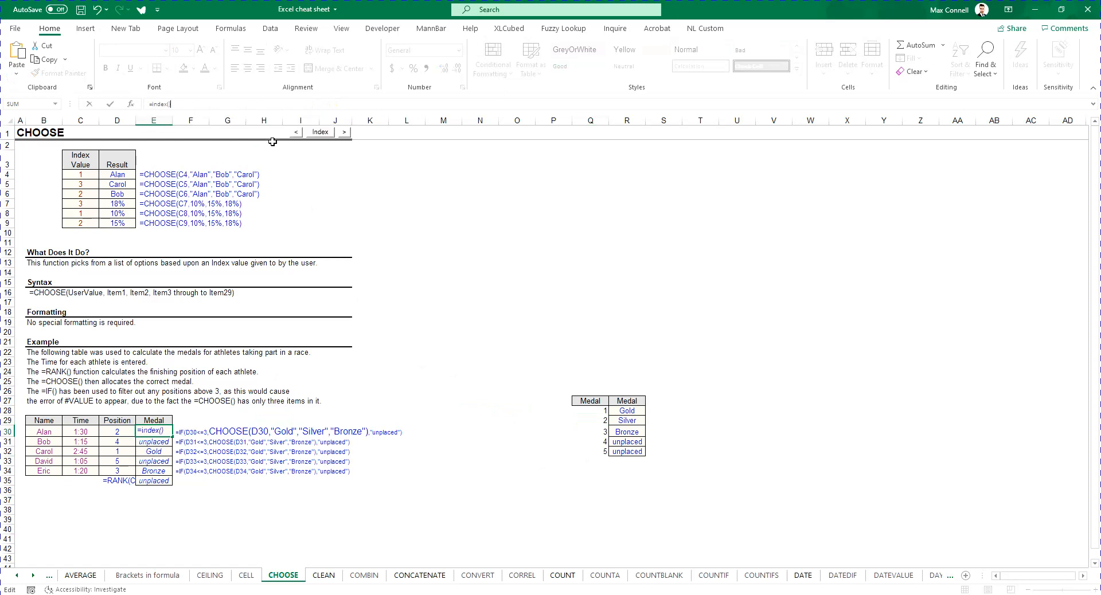
{"action": "key", "text": "Left"}
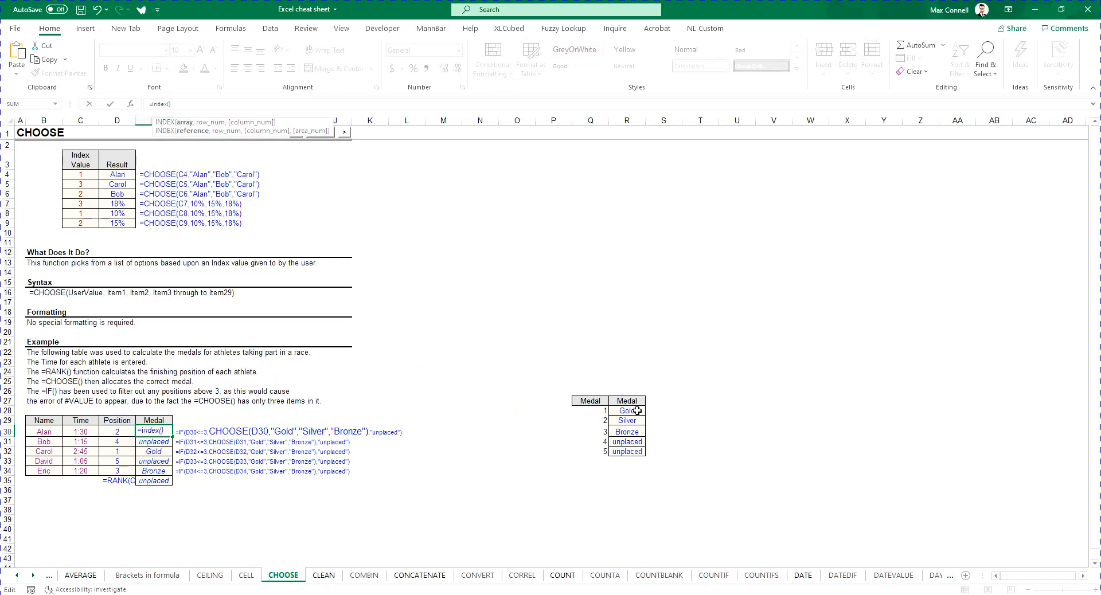
{"action": "left_click_drag", "start_coordinate": [637, 411], "coordinate": [648, 452]}
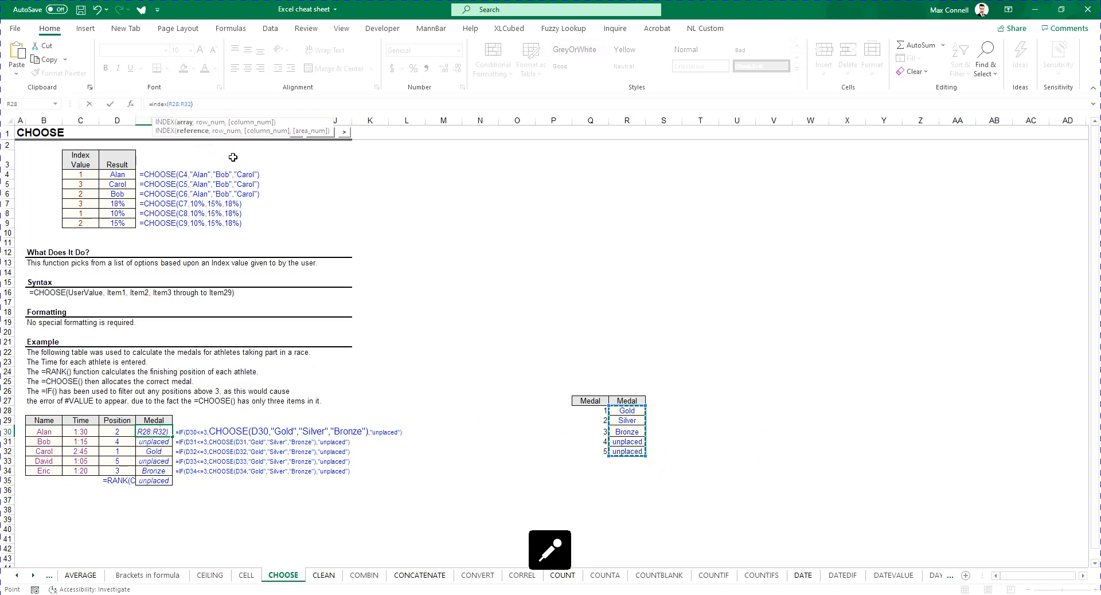
{"action": "key", "text": "F4"}
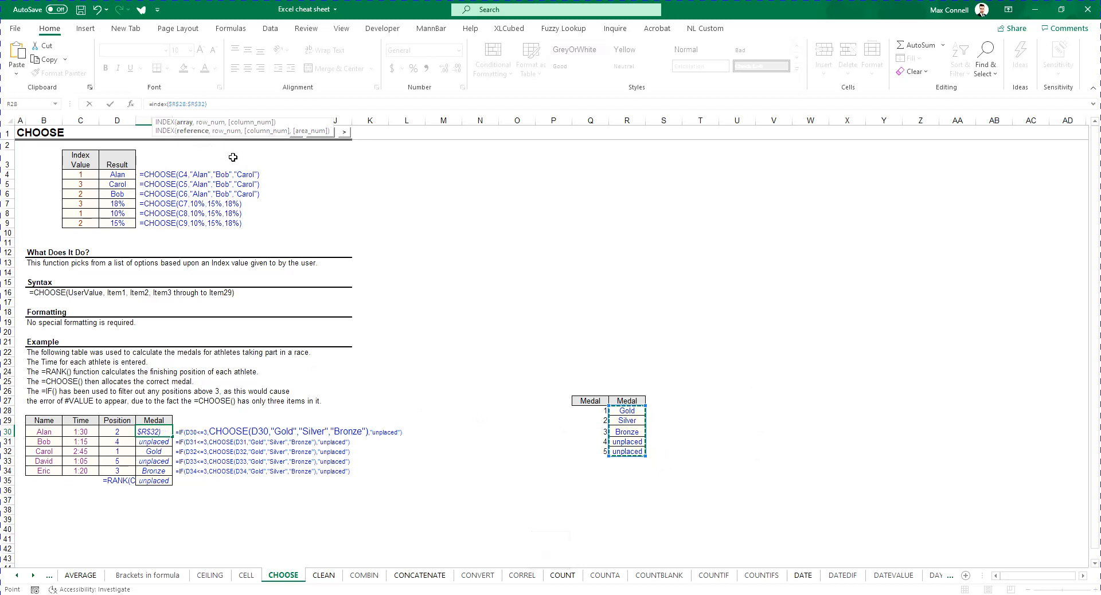
{"action": "type", "text": ",1"}
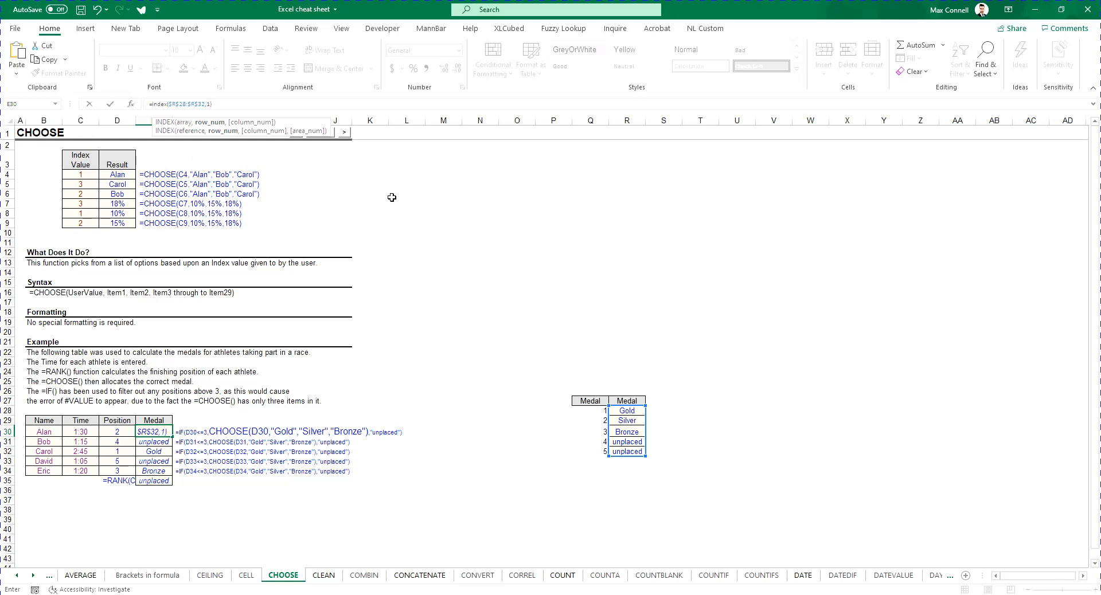
{"action": "type", "text": ","}
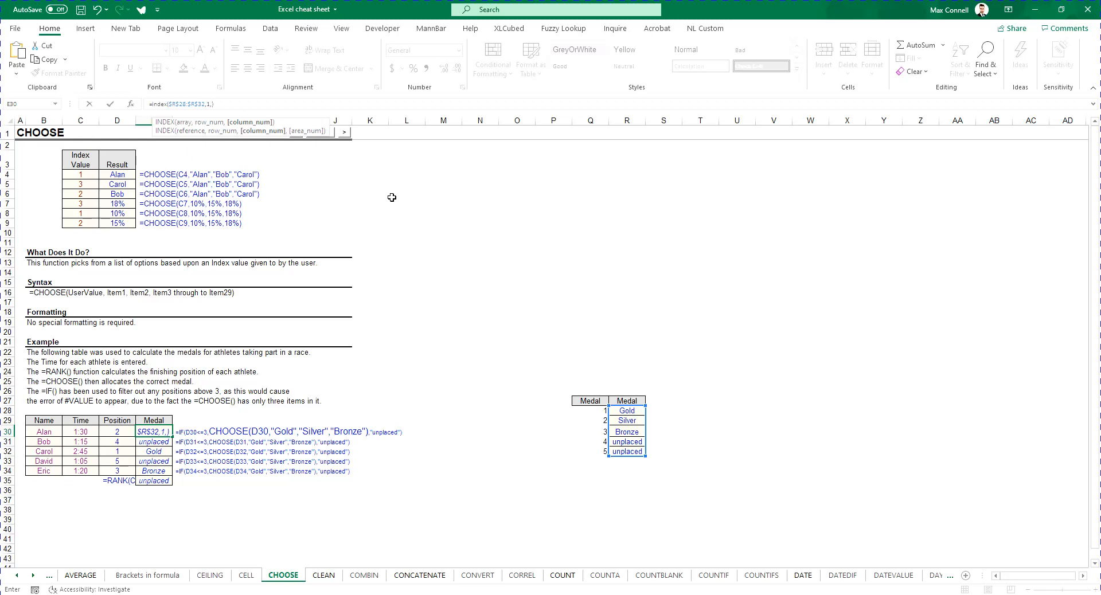
{"action": "key", "text": "Return"}
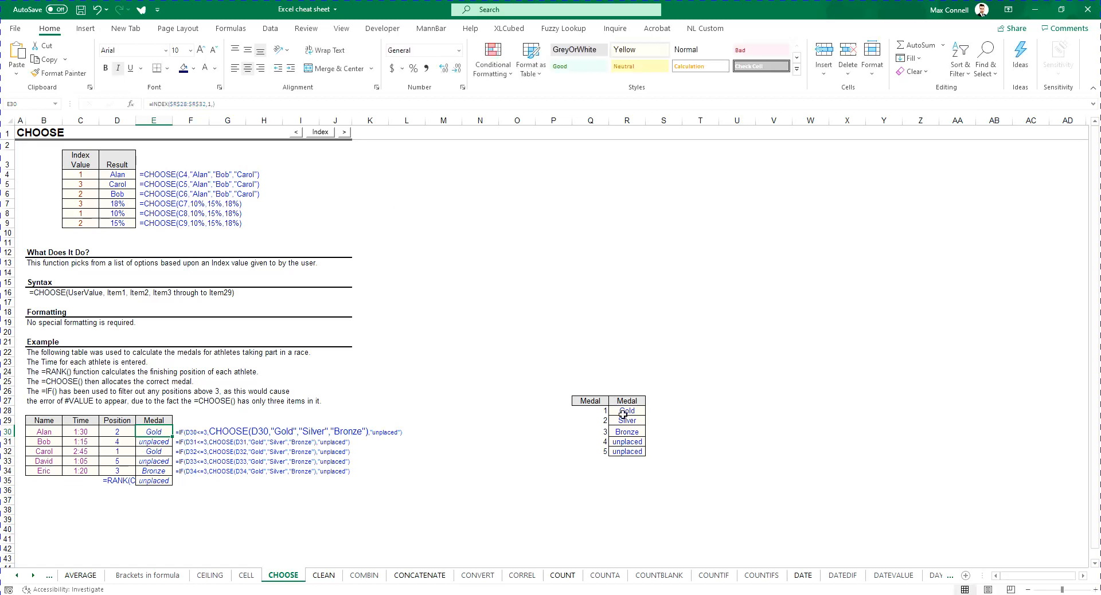
Replace the fixed row number 1 in E30's INDEX formula with a MATCH function that looks up $D30.
{"action": "double_click", "coordinate": [163, 433]}
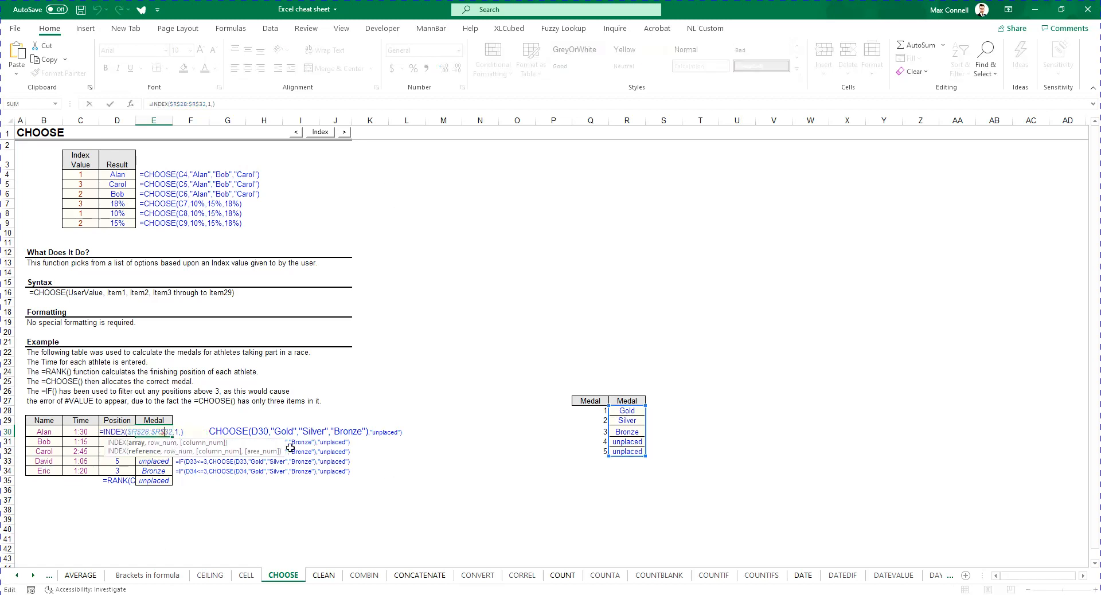
{"action": "key", "text": "Escape"}
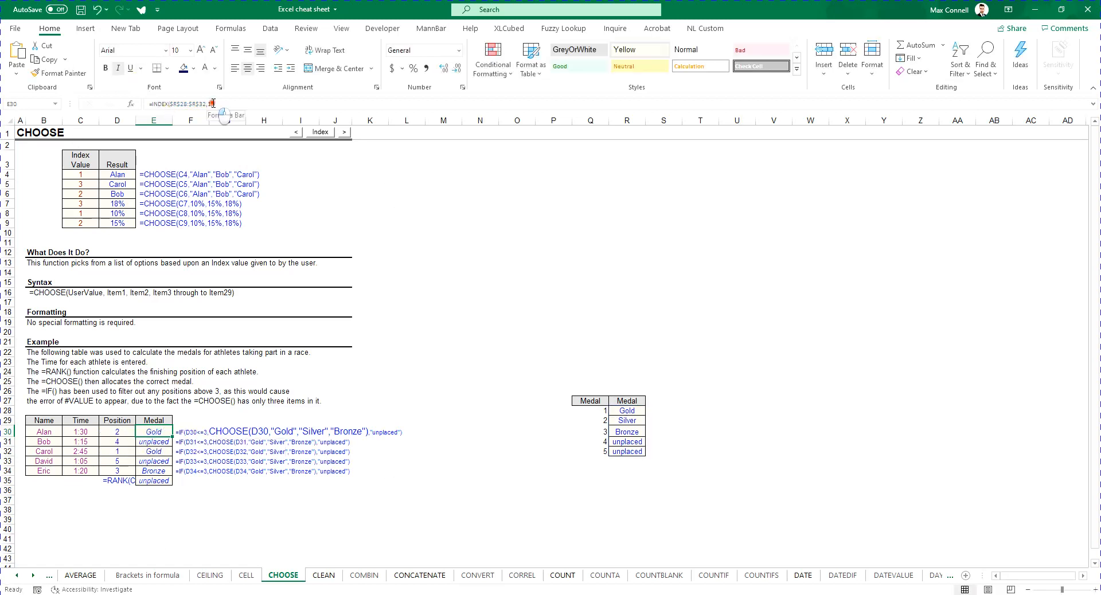
{"action": "left_click", "coordinate": [211, 103]}
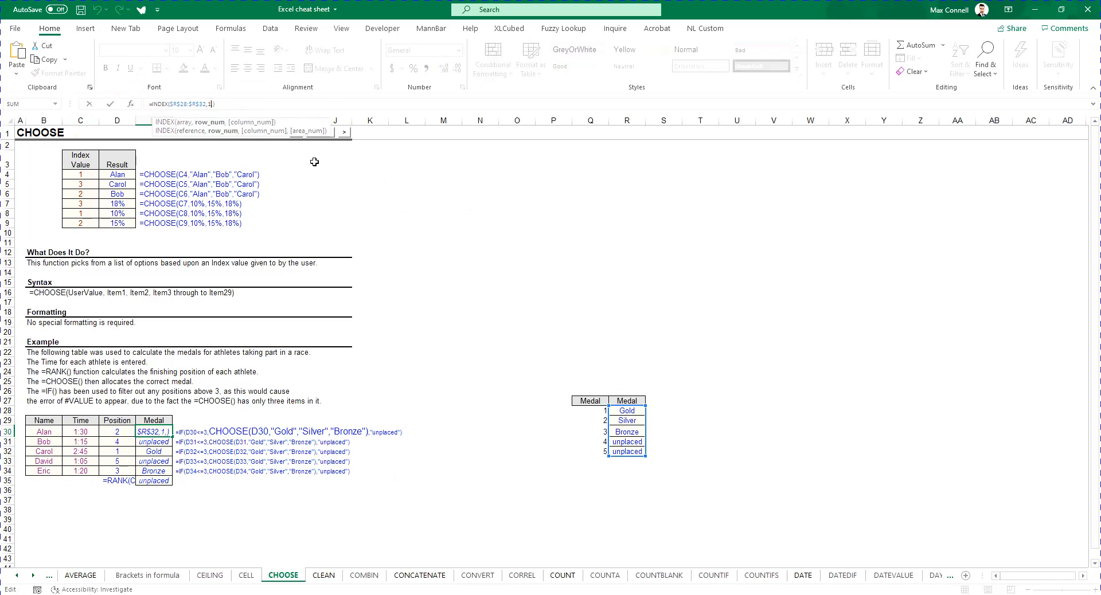
{"action": "key", "text": "BackSpace"}
{"action": "type", "text": "match"}
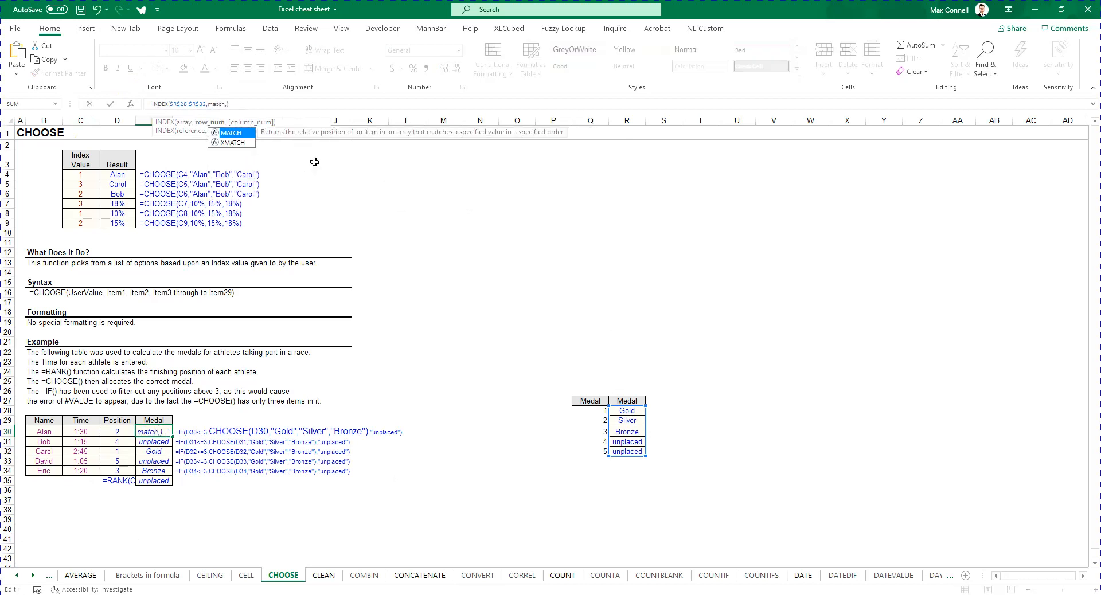
{"action": "type", "text": "("}
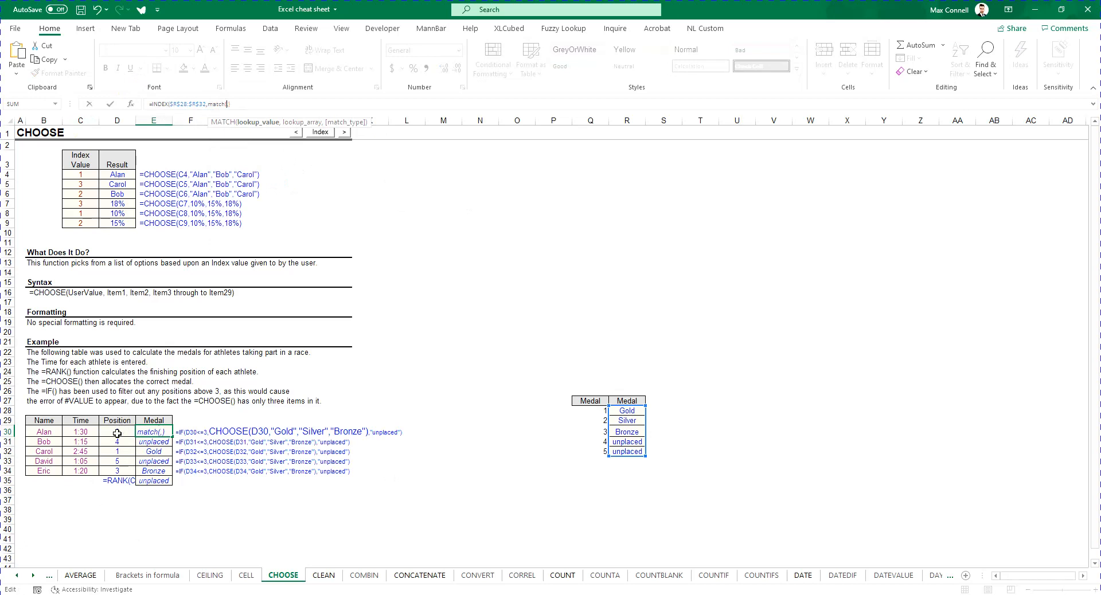
{"action": "left_click", "coordinate": [117, 433]}
{"action": "type", "text": ","}
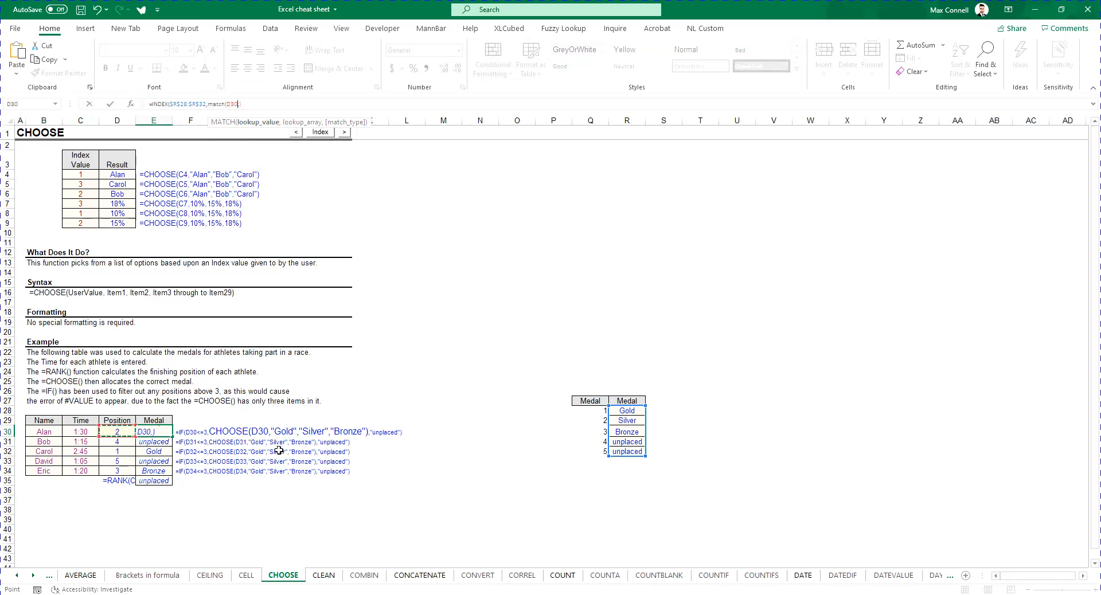
{"action": "key", "text": "F4"}
{"action": "key", "text": "F4"}
{"action": "key", "text": "F4"}
{"action": "type", "text": ","}
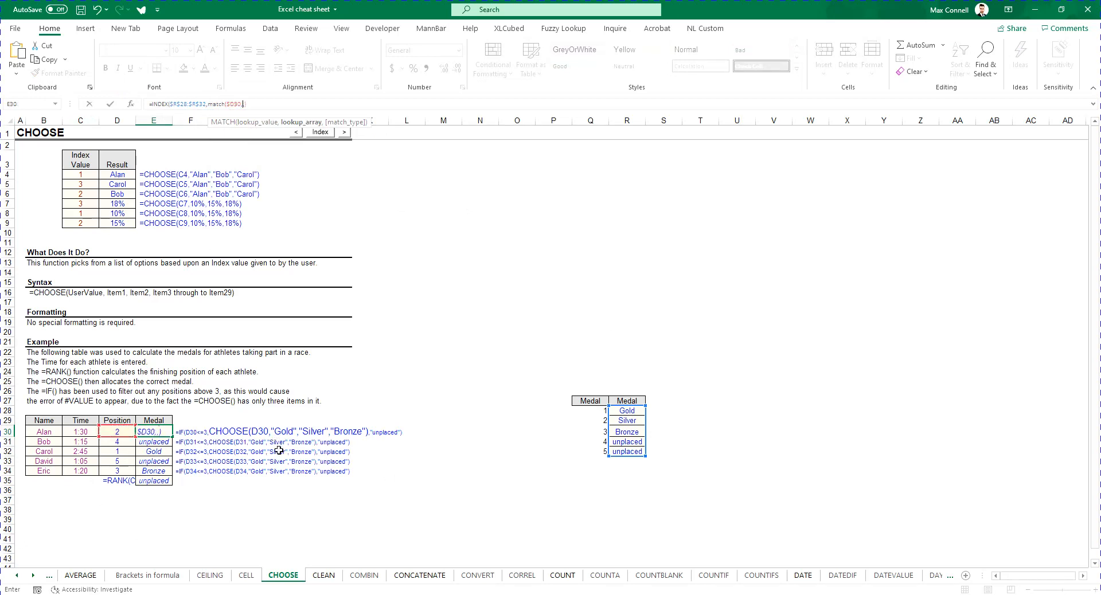
Complete E30's MATCH with the absolute position range $Q$28:$Q$32 and match type 0 for an exact match.
{"action": "left_click_drag", "start_coordinate": [593, 410], "coordinate": [590, 454]}
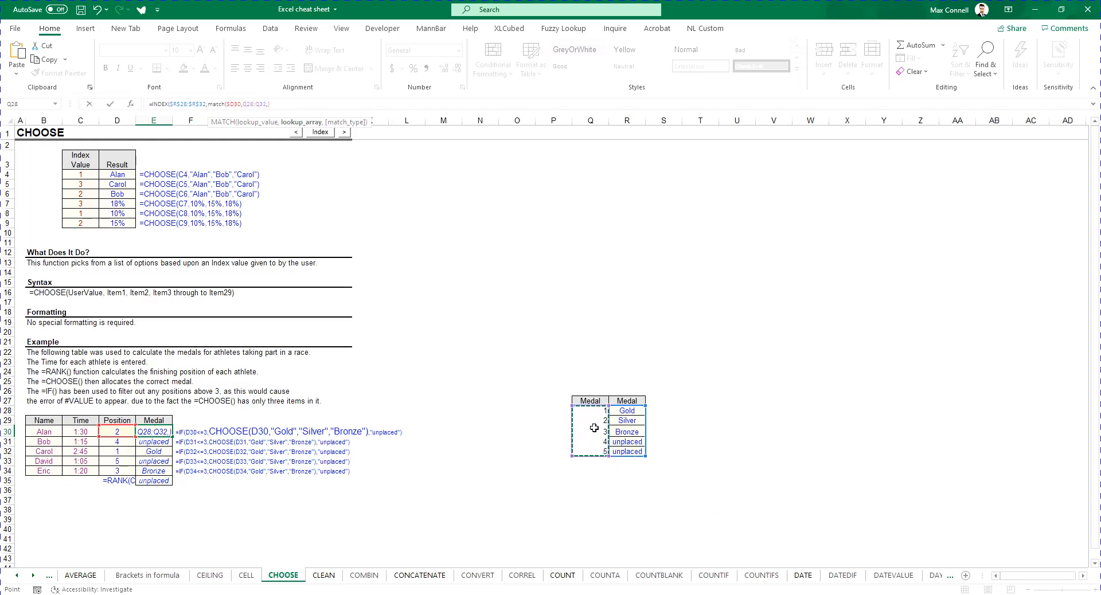
{"action": "type", "text": ","}
{"action": "key", "text": "F4"}
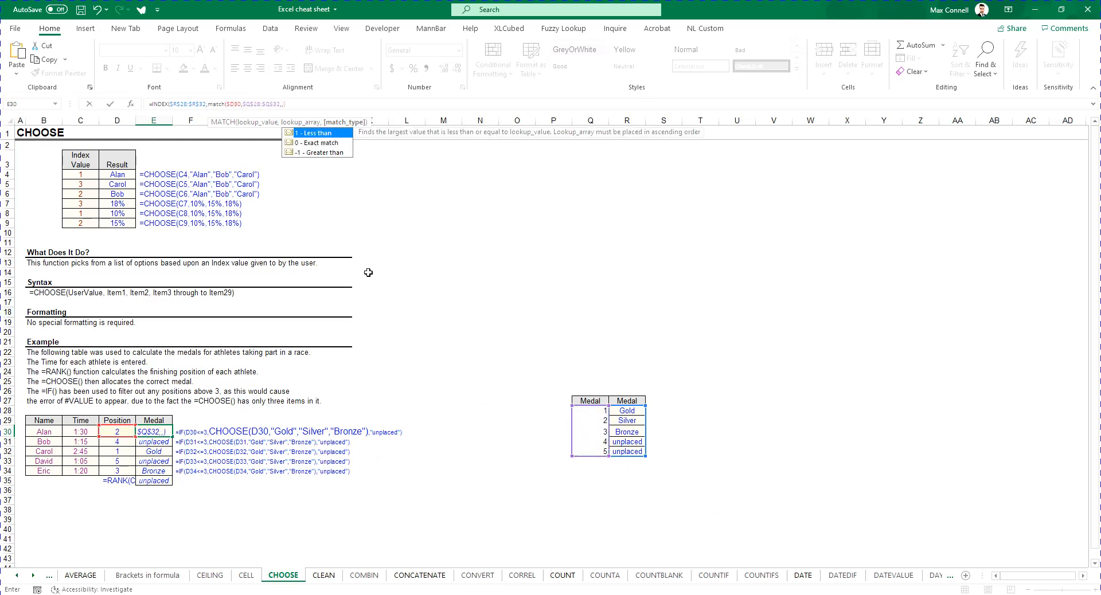
{"action": "type", "text": "0)"}
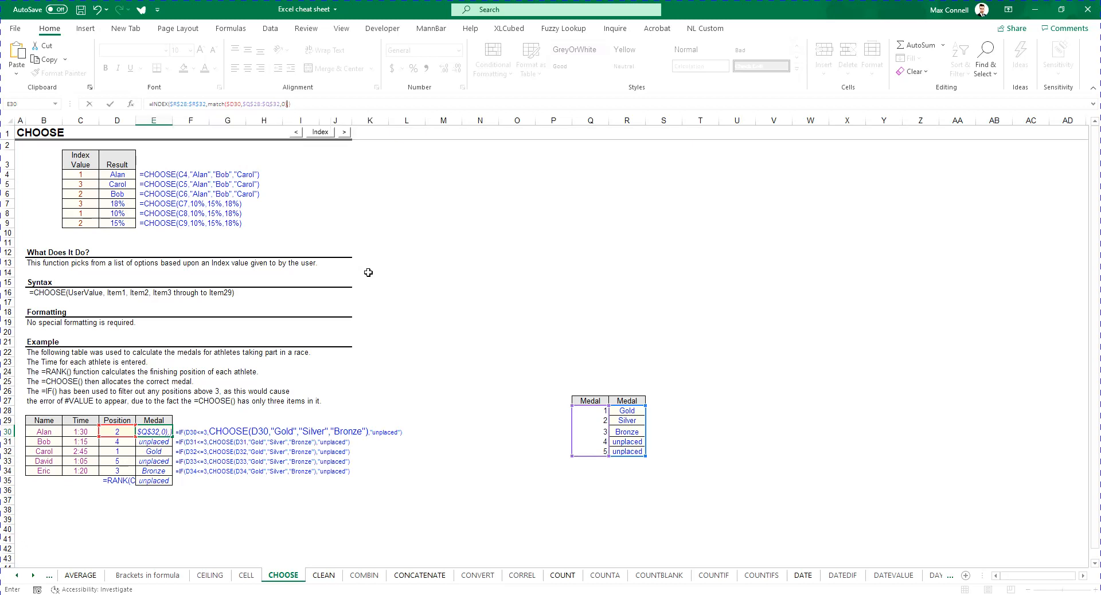
{"action": "key", "text": "Return"}
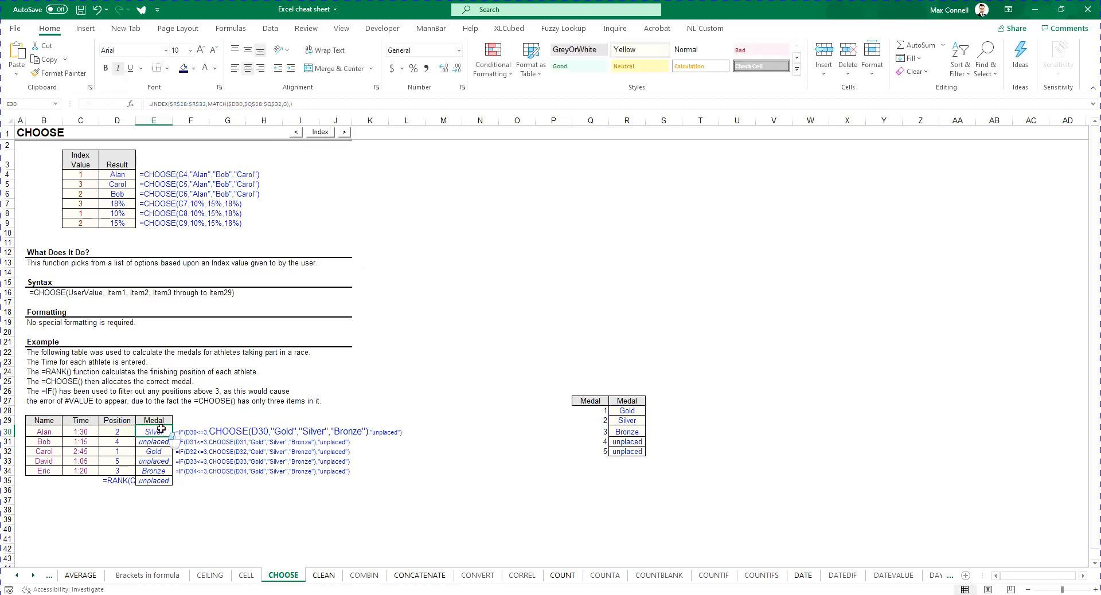
Fill E30's INDEX and MATCH formula down the Medal column to E35 and clear the extra copy in E35.
{"action": "double_click", "coordinate": [161, 430]}
{"action": "key", "text": "Escape"}
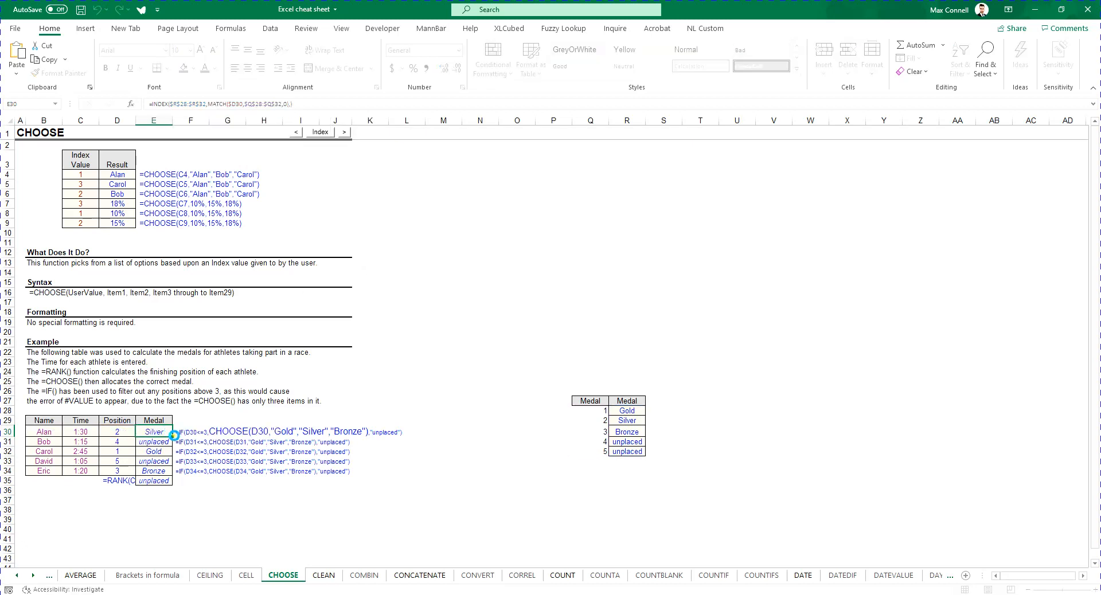
{"action": "left_click_drag", "start_coordinate": [176, 437], "coordinate": [172, 483]}
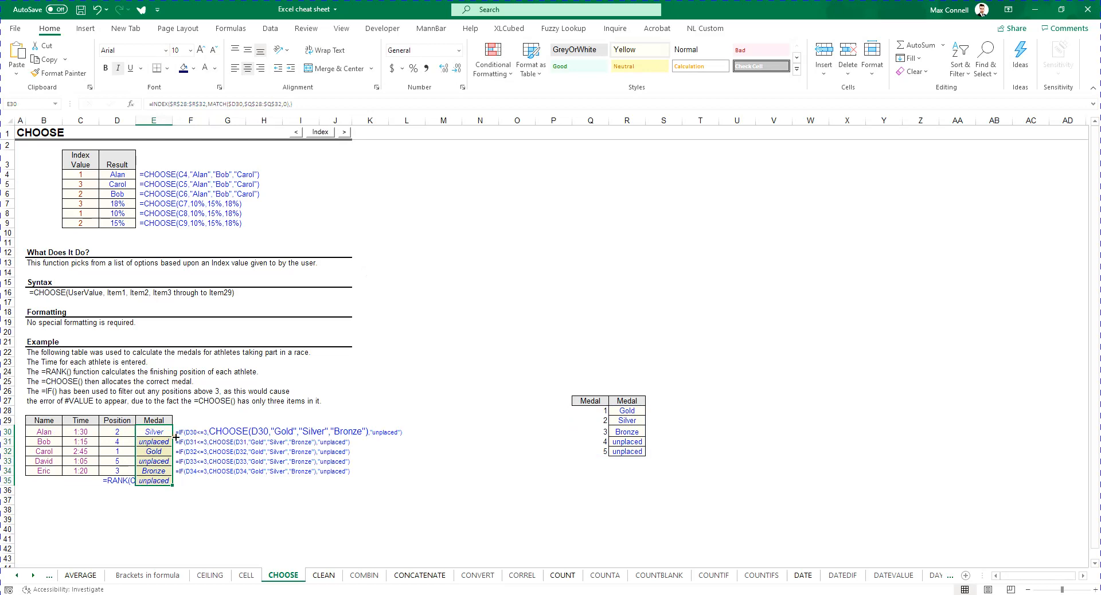
{"action": "left_click", "coordinate": [194, 516]}
{"action": "left_click", "coordinate": [162, 481]}
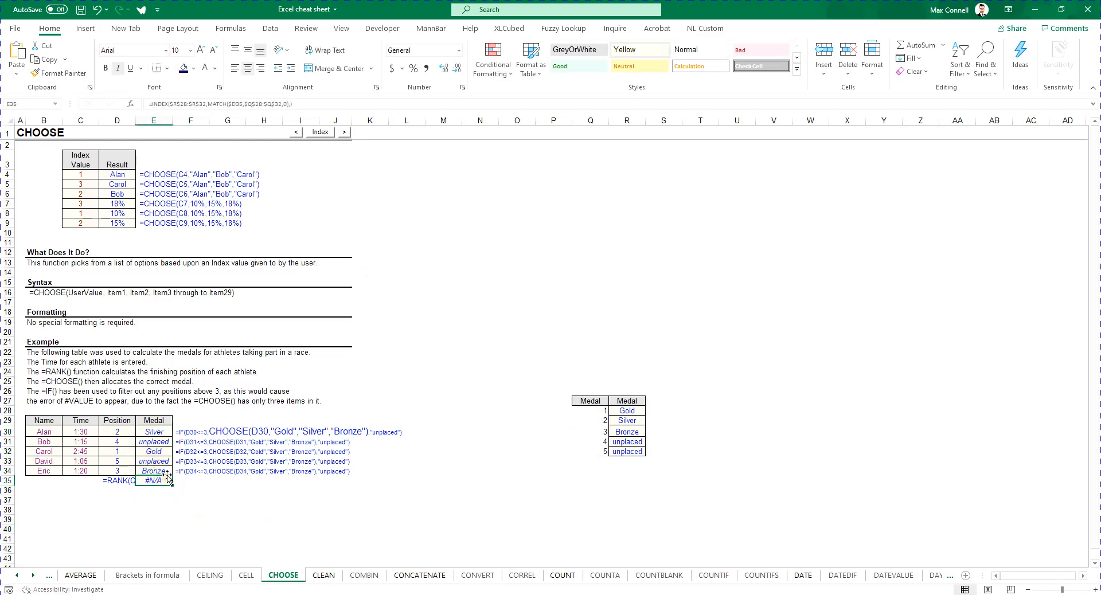
{"action": "left_click", "coordinate": [451, 449]}
Switch to the course guide PDF in Acrobat, check the Use Counting Functions topic in Unit 4, and return to Excel.
{"action": "key", "text": "alt+Tab"}
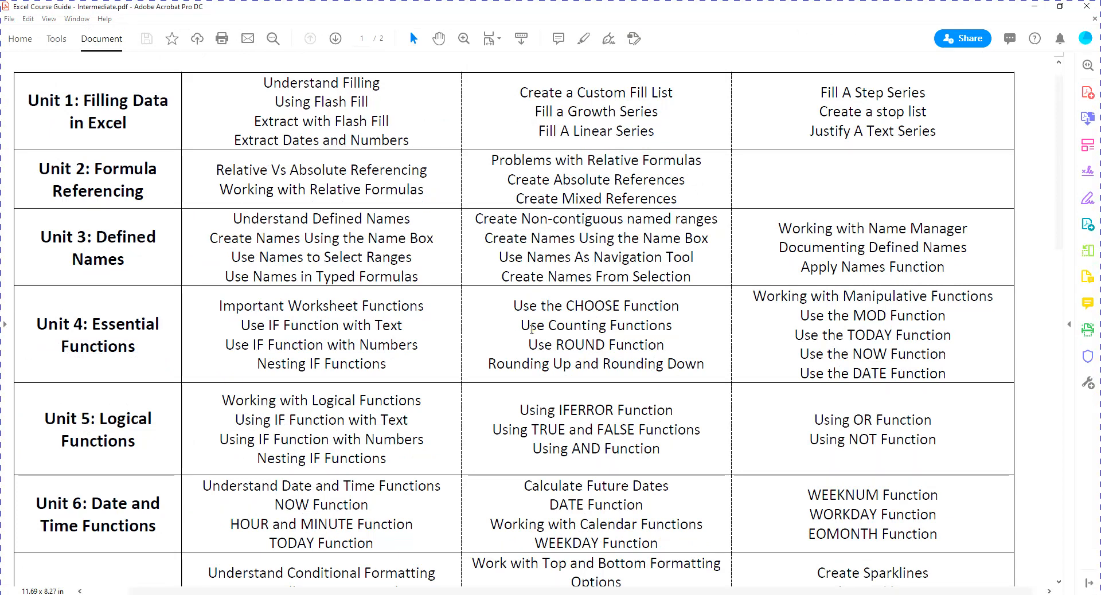
{"action": "left_click_drag", "start_coordinate": [521, 325], "coordinate": [672, 326]}
{"action": "left_click", "coordinate": [657, 325]}
{"action": "left_click", "coordinate": [1036, 7]}
{"action": "left_click", "coordinate": [444, 490]}
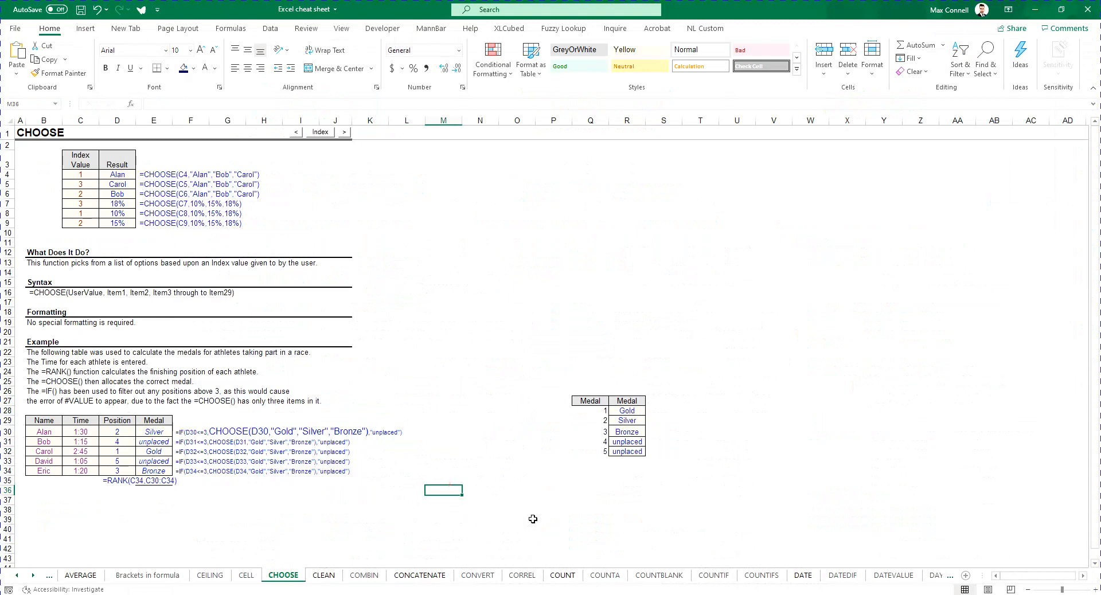
On the COUNT sheet, examine the entries to be counted in rows 4, 5, 10 and 11, including the blank and text cells.
{"action": "left_click", "coordinate": [562, 575]}
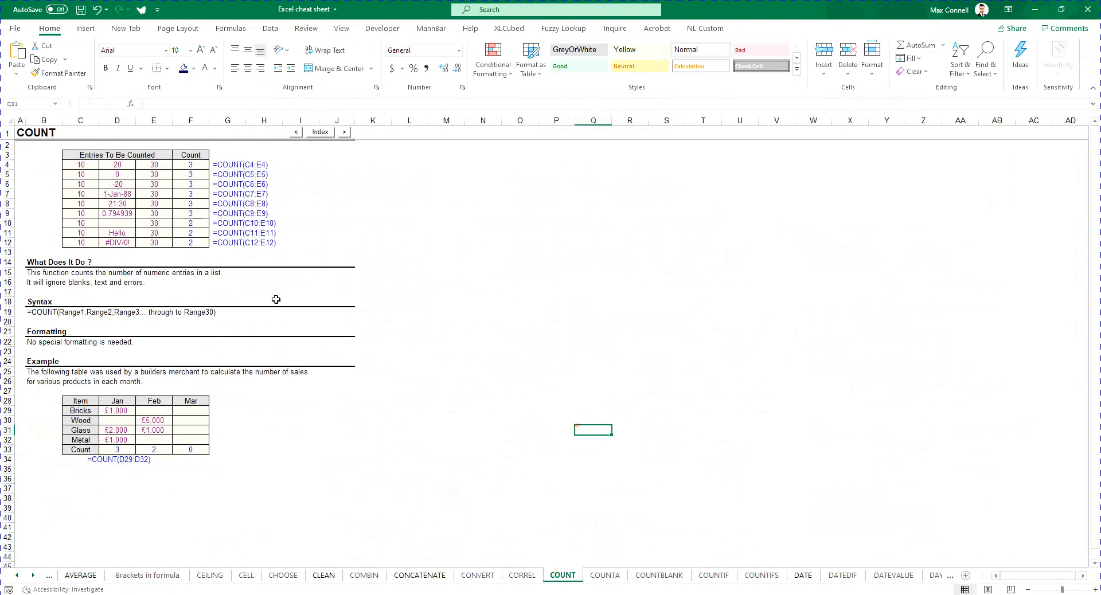
{"action": "left_click", "coordinate": [302, 331]}
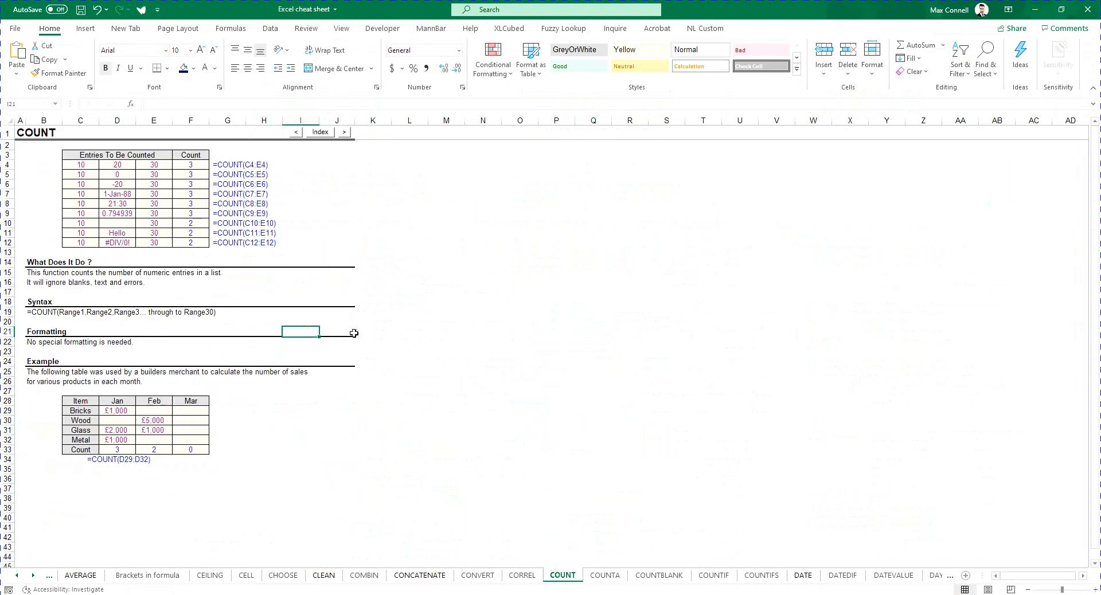
{"action": "left_click", "coordinate": [446, 331]}
{"action": "left_click_drag", "start_coordinate": [153, 165], "coordinate": [83, 167]}
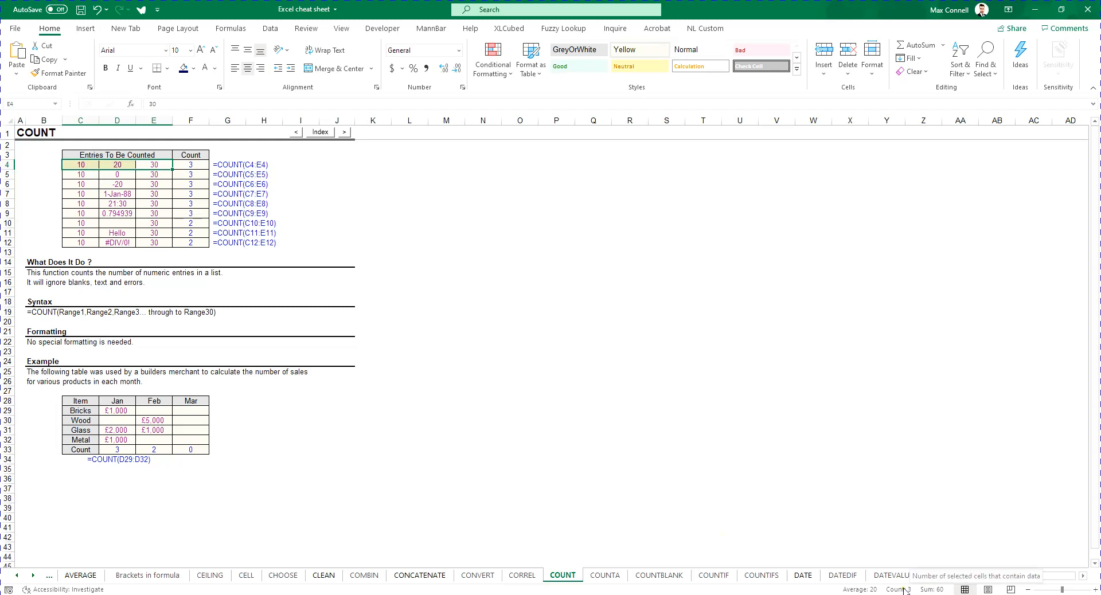
{"action": "left_click_drag", "start_coordinate": [153, 174], "coordinate": [87, 179]}
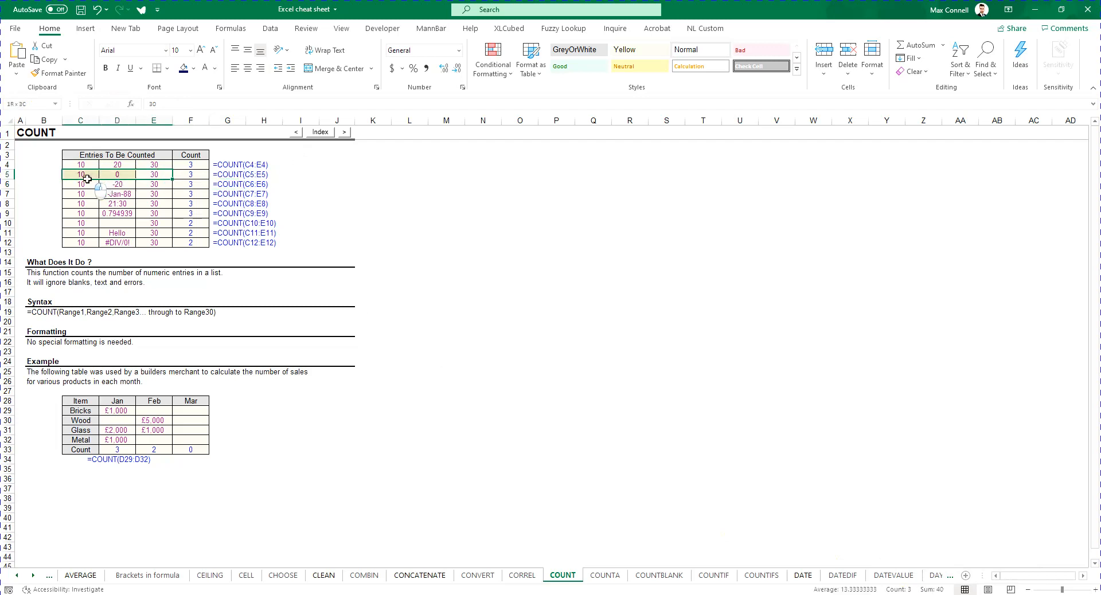
{"action": "left_click_drag", "start_coordinate": [154, 226], "coordinate": [79, 225]}
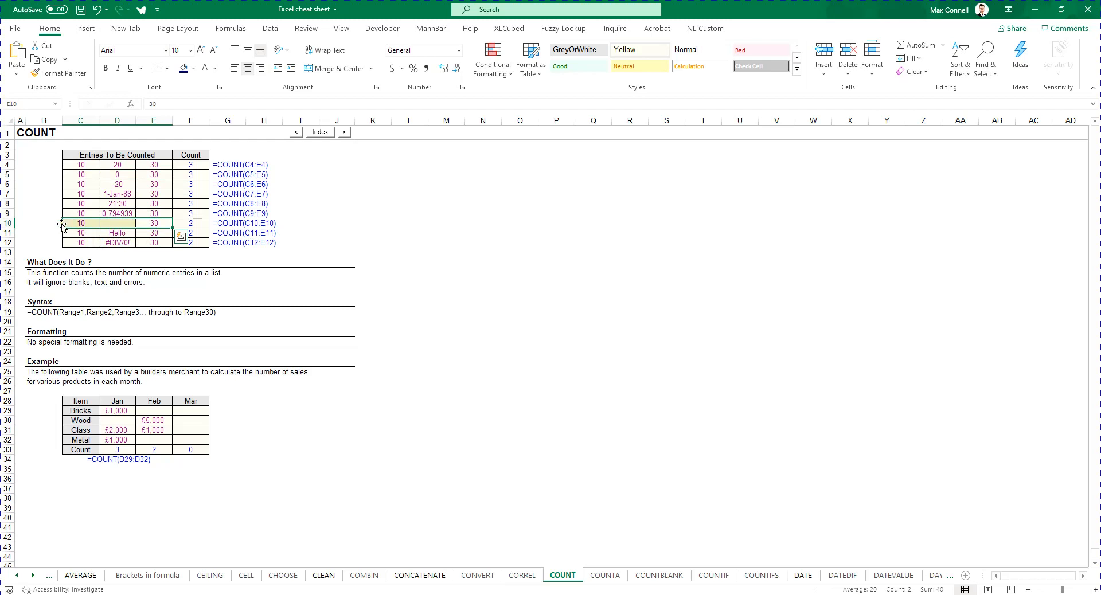
{"action": "left_click_drag", "start_coordinate": [155, 245], "coordinate": [82, 231]}
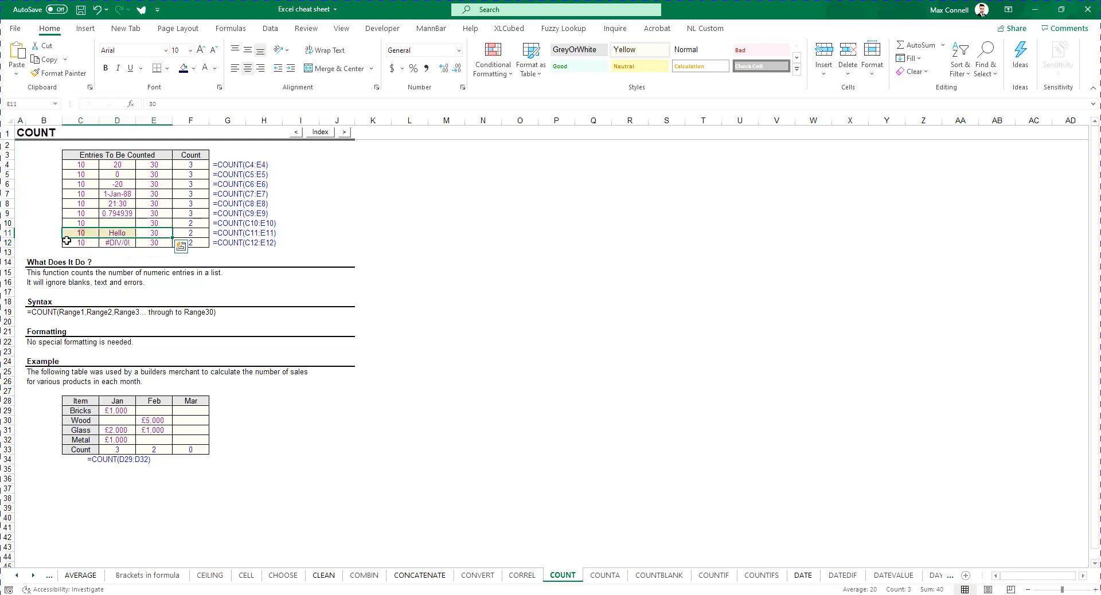
Examine the COUNT formula in F11 for the row containing Hello, leaving it unedited.
{"action": "left_click", "coordinate": [192, 232]}
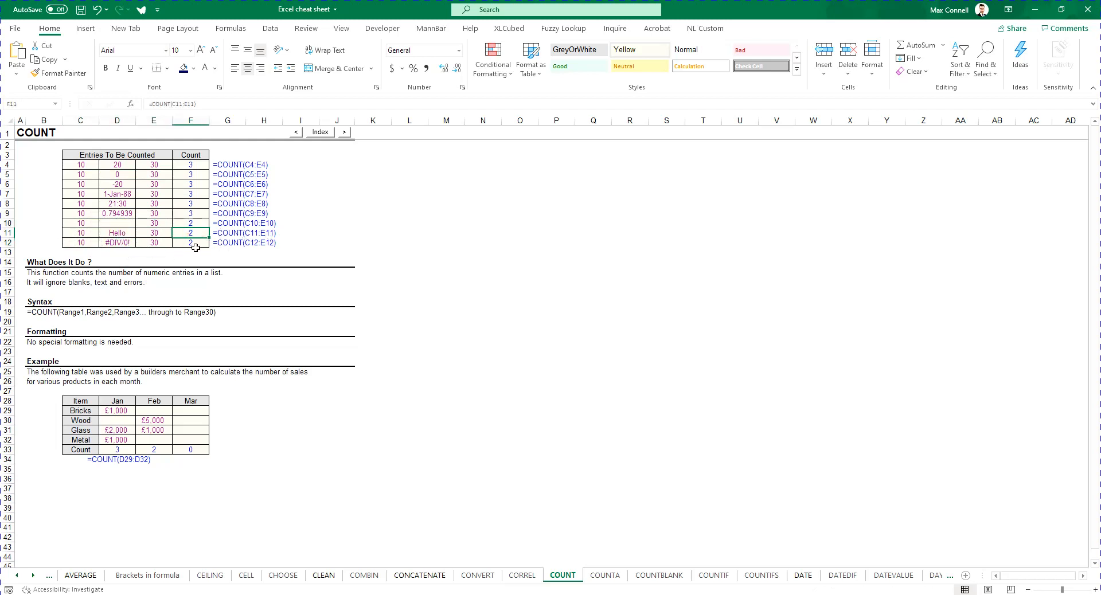
{"action": "double_click", "coordinate": [195, 235]}
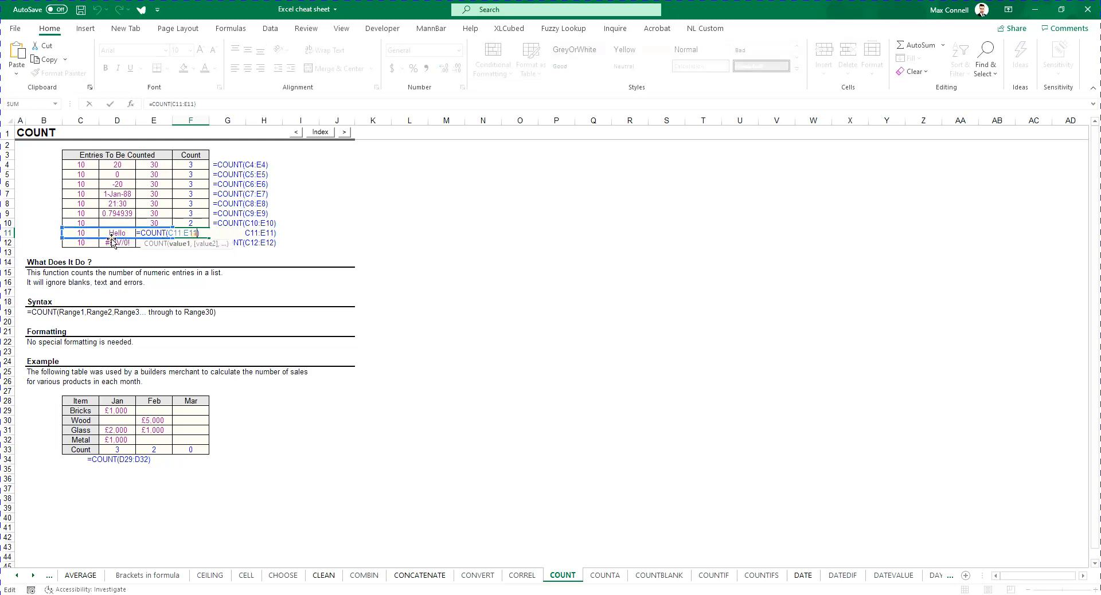
{"action": "key", "text": "Return"}
{"action": "scroll", "coordinate": [664, 467], "scroll_direction": "right", "scroll_amount": 3}
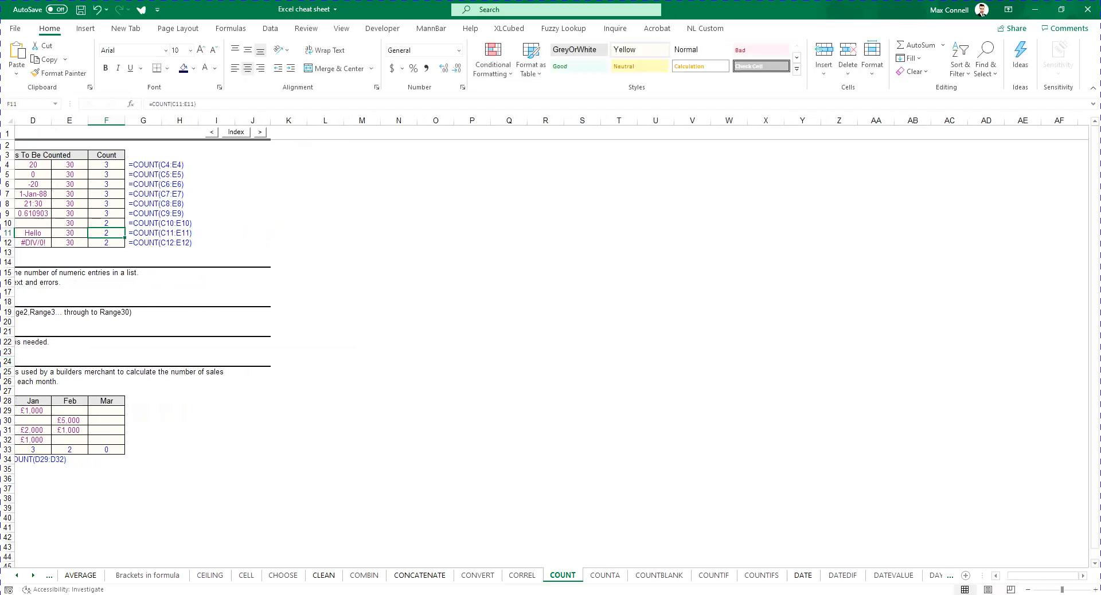
{"action": "scroll", "coordinate": [1011, 563], "scroll_direction": "left", "scroll_amount": 3}
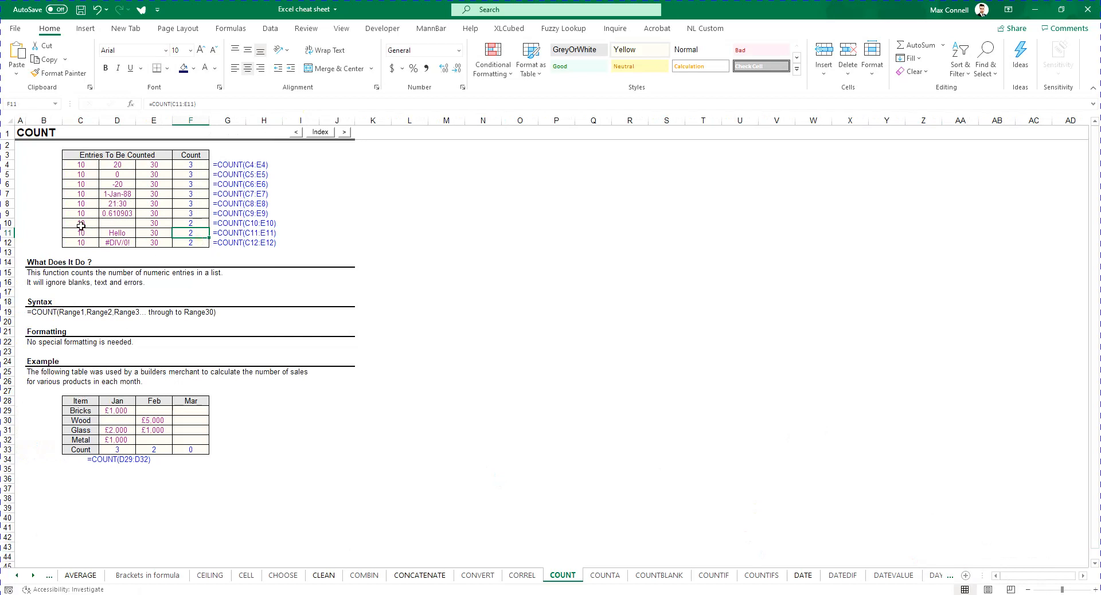
Examine the January COUNT formula in D33 of the builders merchant example.
{"action": "left_click", "coordinate": [384, 265]}
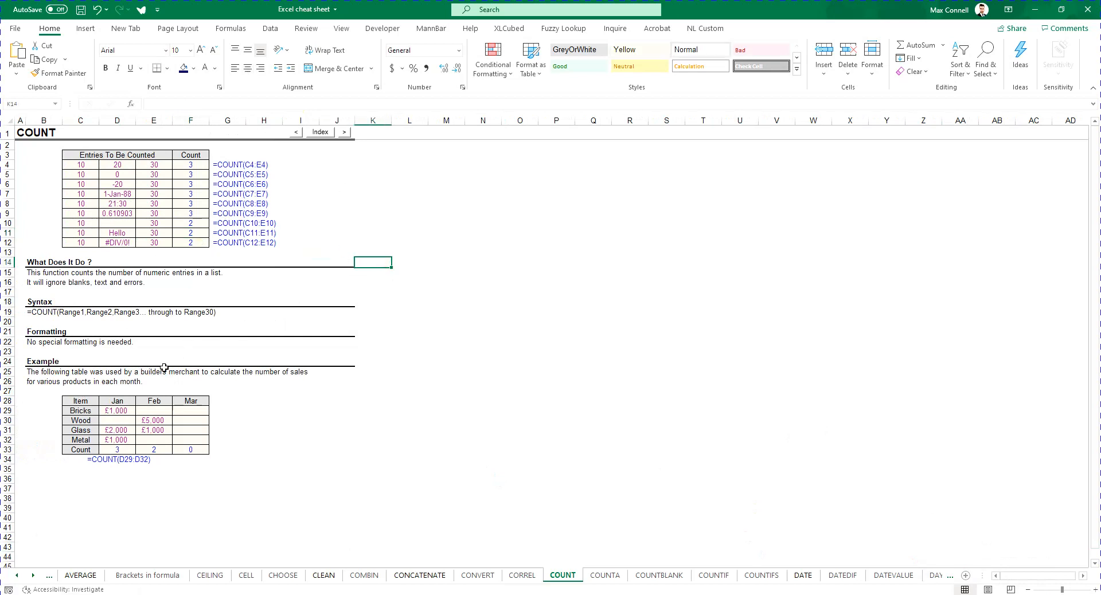
{"action": "left_click", "coordinate": [117, 460]}
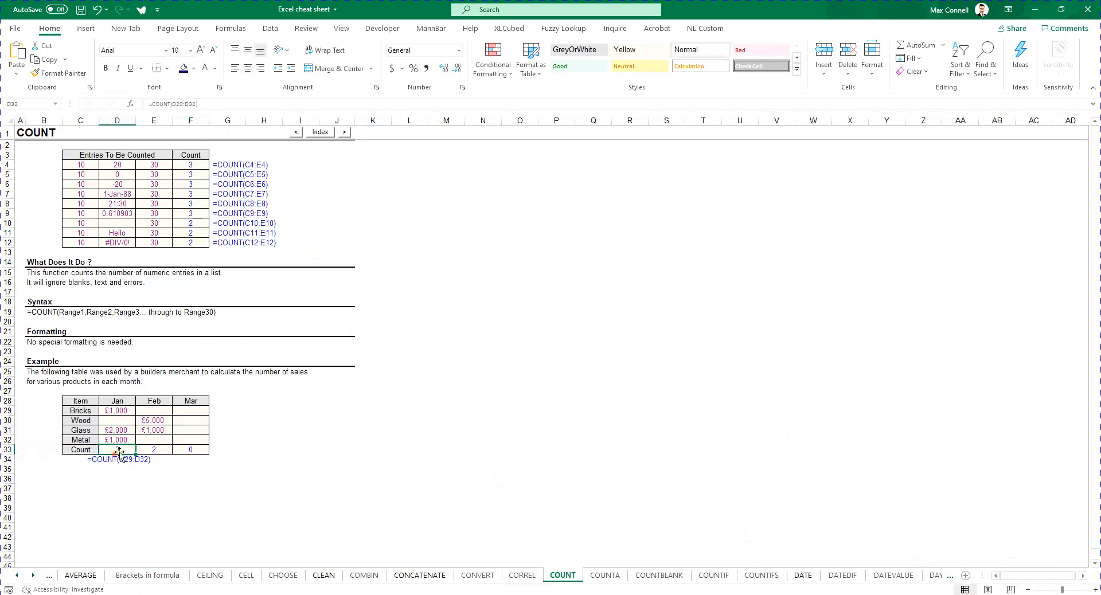
{"action": "left_click", "coordinate": [446, 478]}
On the COUNTA sheet, examine F12's formula for the error row and the Hello text entry in row 11.
{"action": "left_click", "coordinate": [604, 575]}
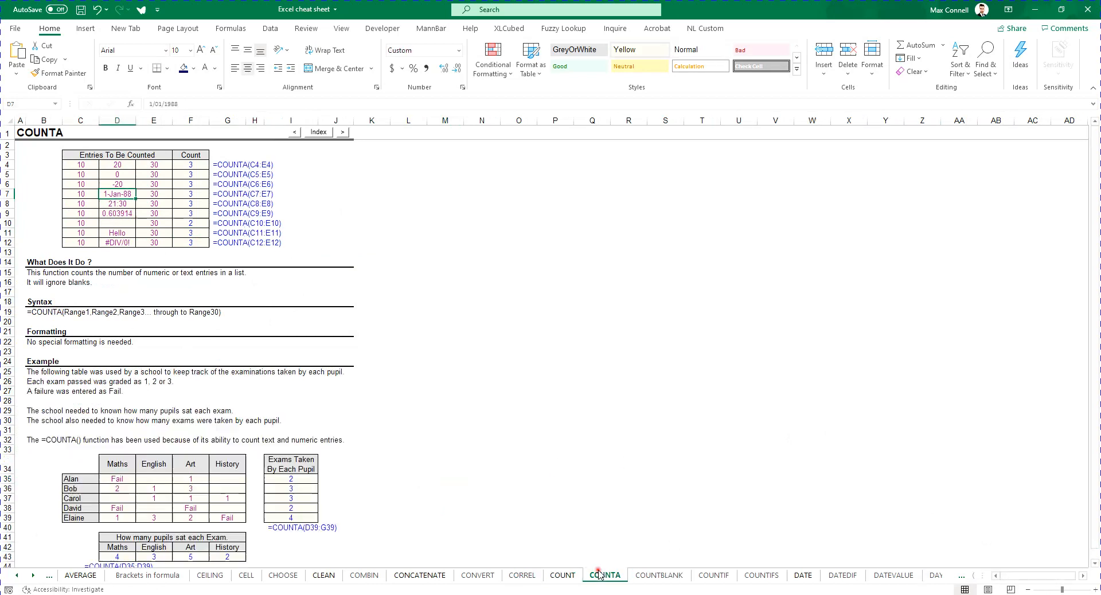
{"action": "left_click", "coordinate": [335, 182]}
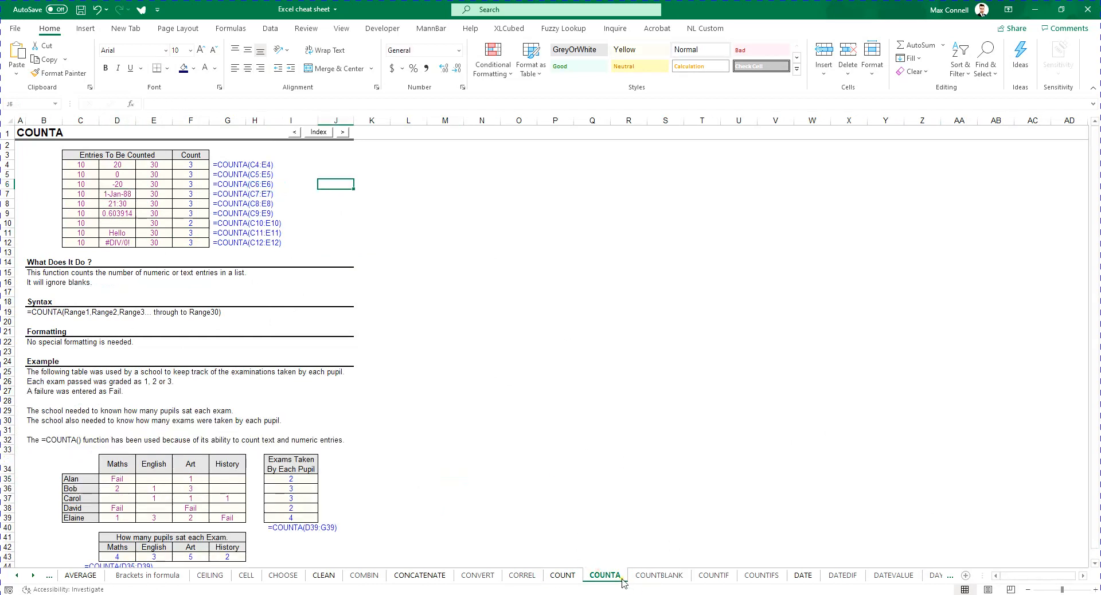
{"action": "left_click", "coordinate": [276, 263]}
{"action": "double_click", "coordinate": [199, 243]}
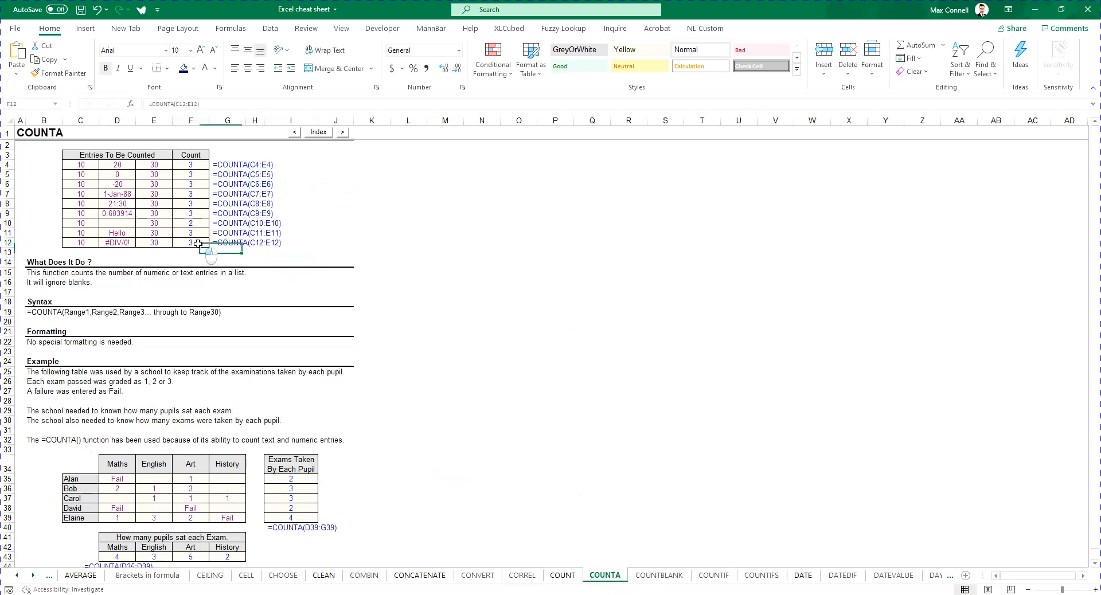
{"action": "left_click", "coordinate": [292, 366]}
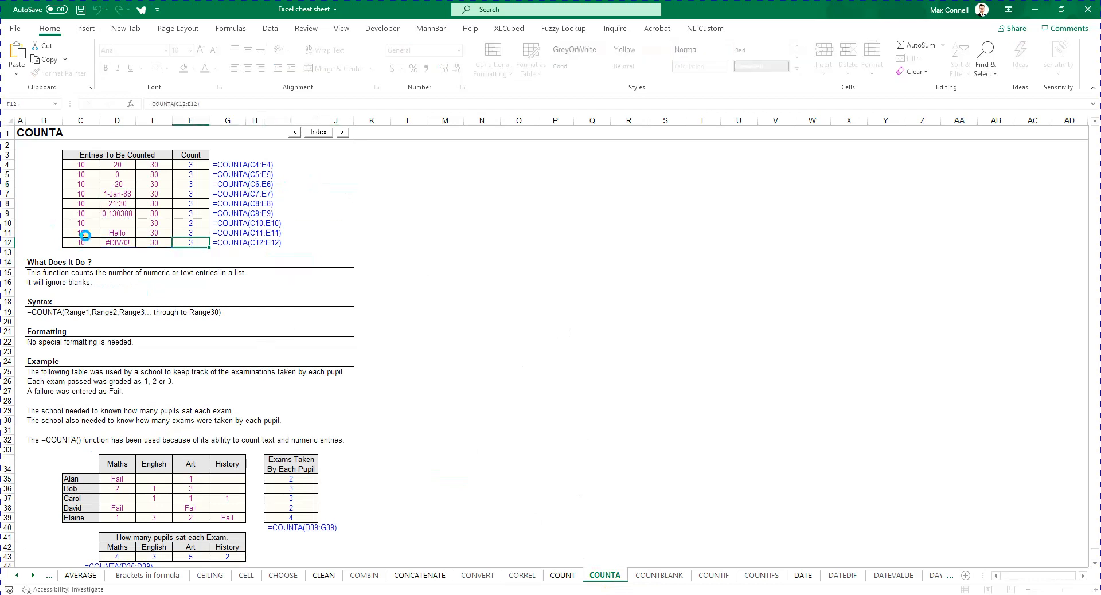
{"action": "left_click_drag", "start_coordinate": [84, 234], "coordinate": [163, 234]}
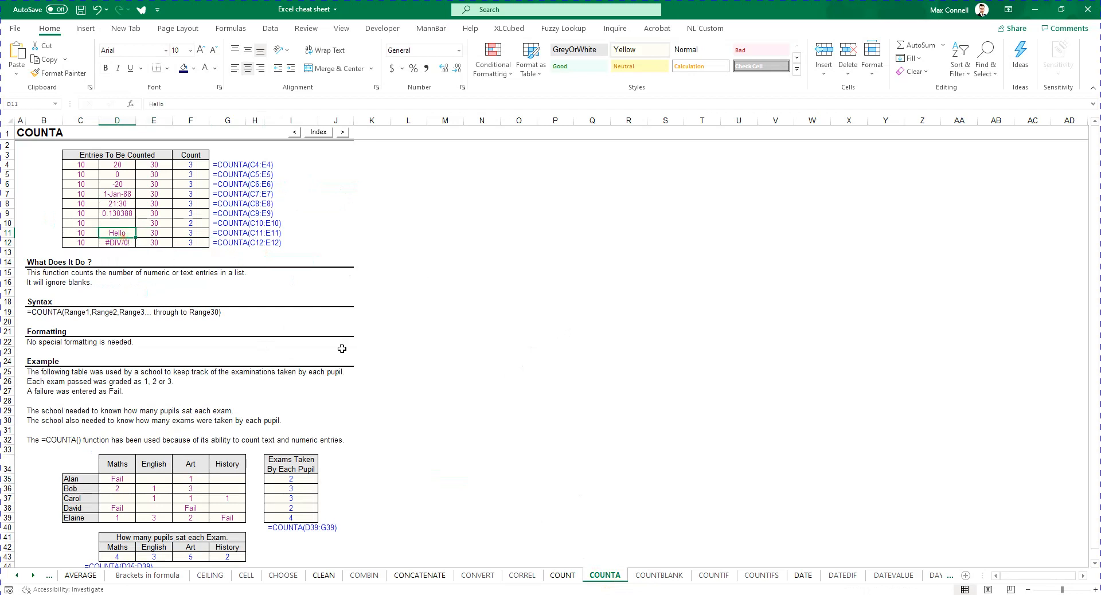
On the COUNTBLANK sheet, examine the votes-not-yet-registered formula in E43 and the blank cells in the factory voting table.
{"action": "left_click", "coordinate": [723, 495]}
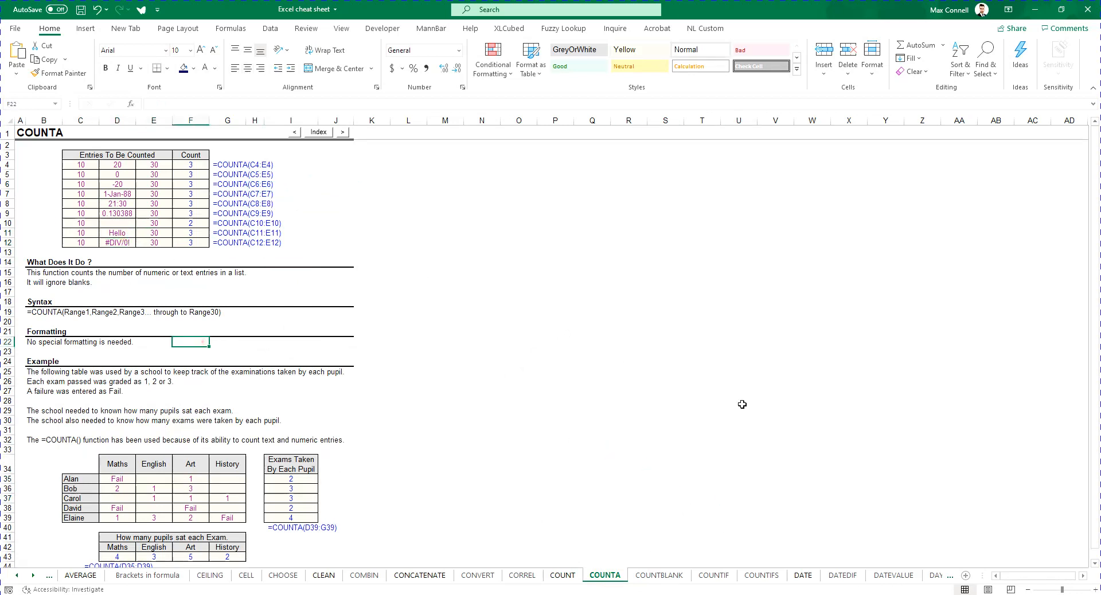
{"action": "left_click", "coordinate": [608, 528]}
{"action": "left_click", "coordinate": [660, 575]}
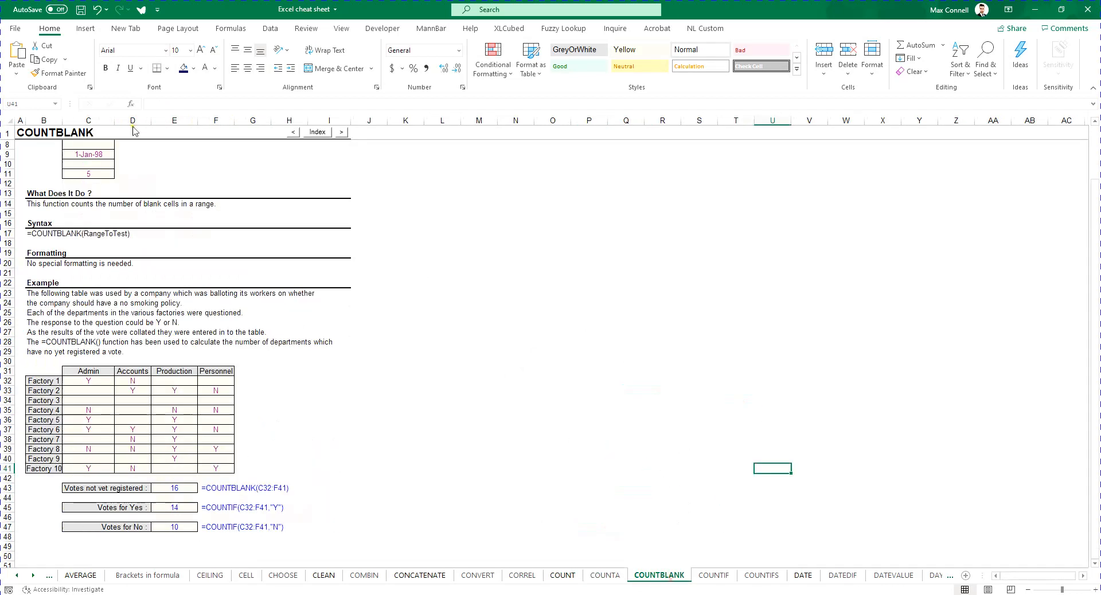
{"action": "left_click", "coordinate": [181, 292]}
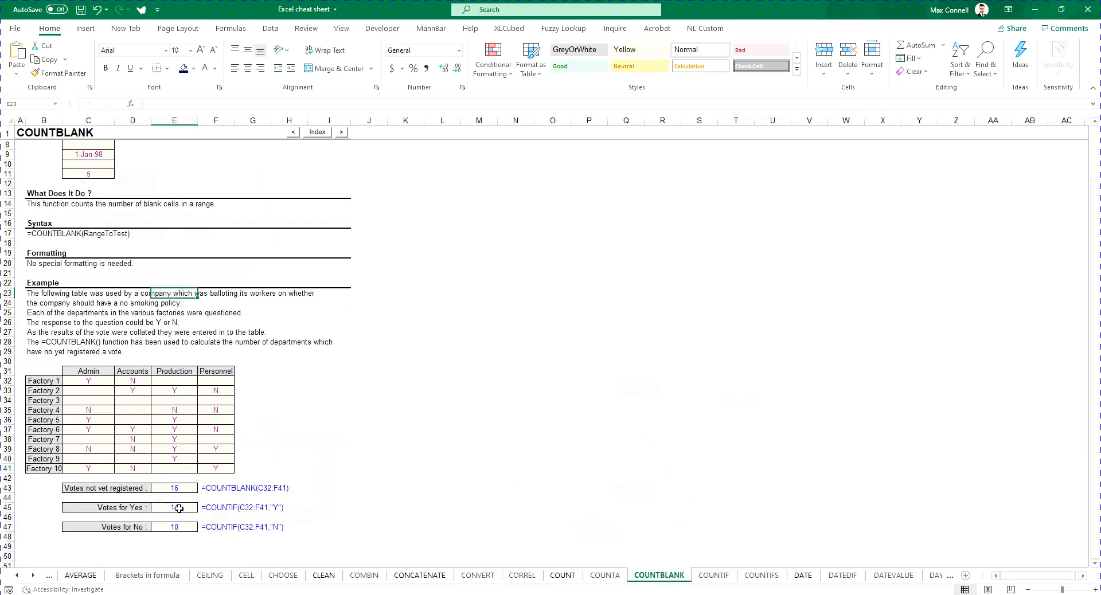
{"action": "double_click", "coordinate": [177, 490]}
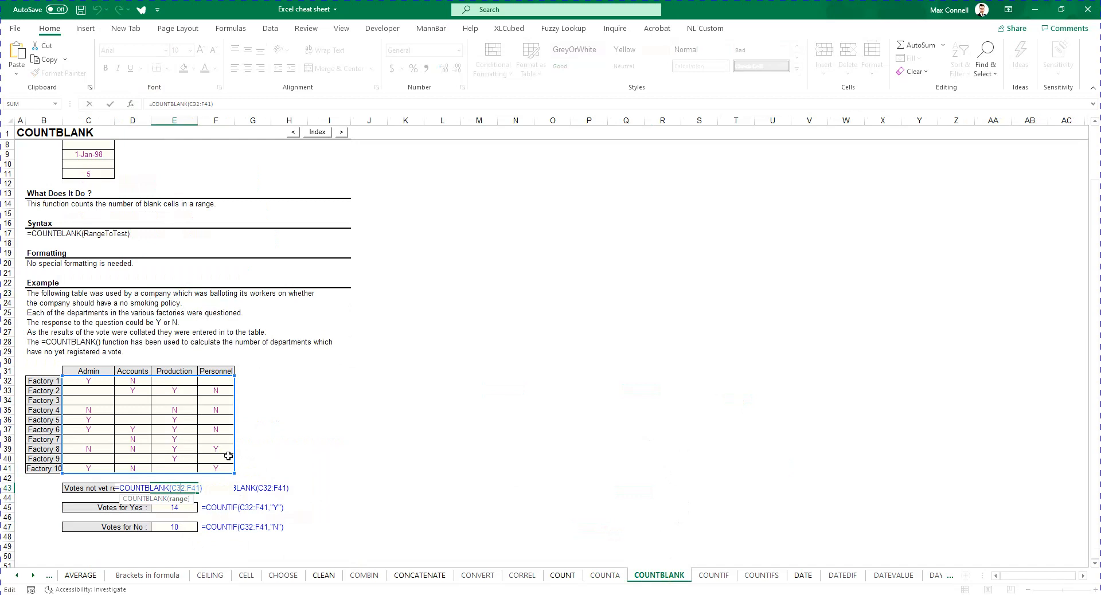
{"action": "key", "text": "Escape"}
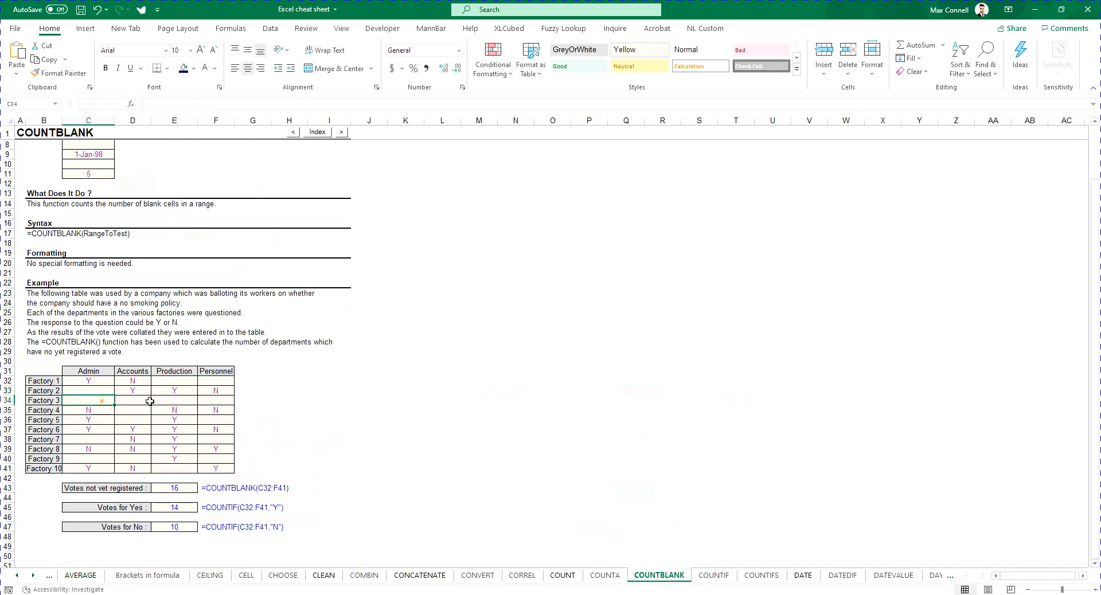
{"action": "left_click", "coordinate": [104, 488]}
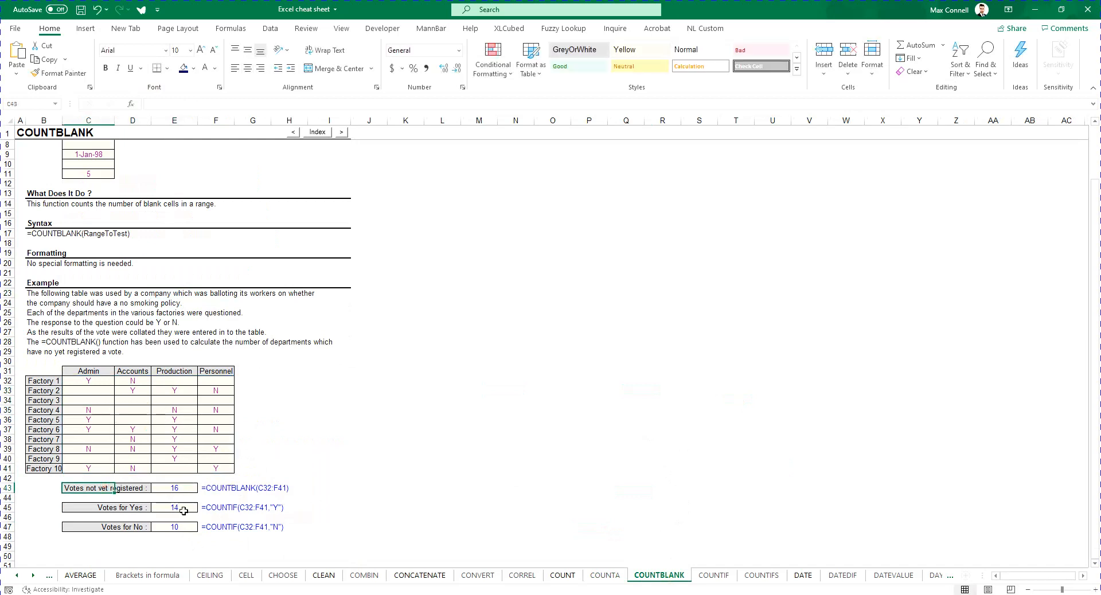
{"action": "left_click_drag", "start_coordinate": [91, 394], "coordinate": [209, 421]}
{"action": "left_click", "coordinate": [740, 449]}
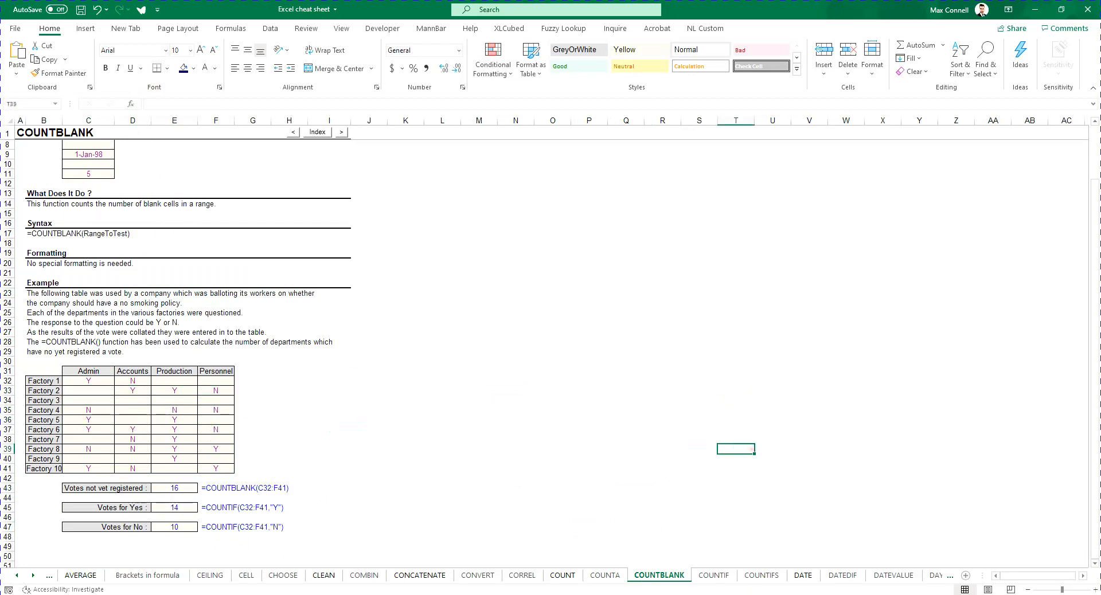
On the COUNTIF sheet, examine the range and criteria of the Brakes formula in F14, leaving it unedited.
{"action": "left_click", "coordinate": [714, 575]}
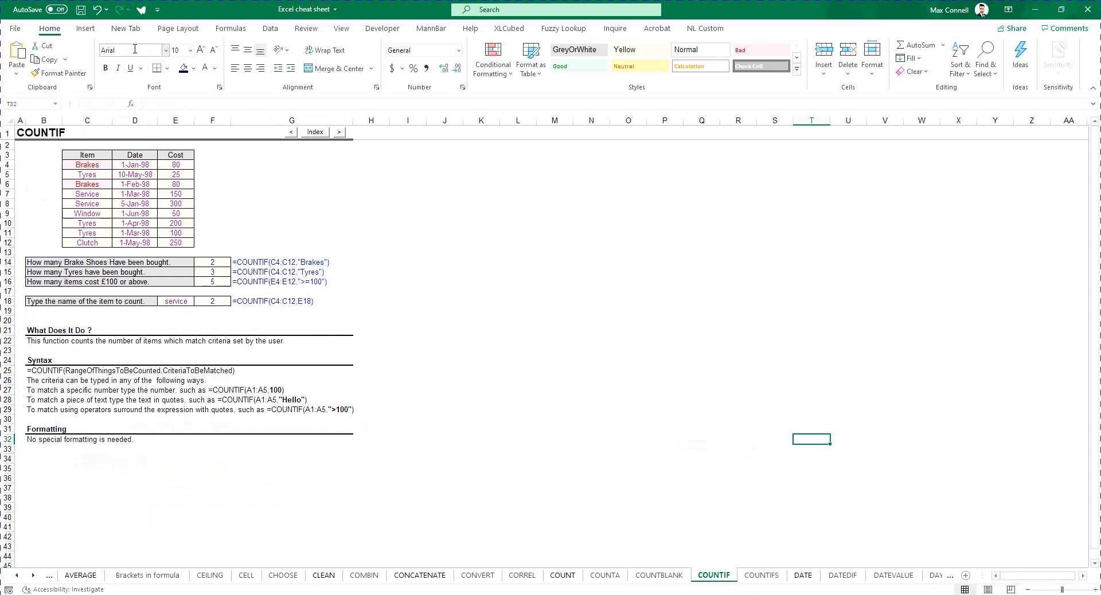
{"action": "left_click", "coordinate": [318, 235]}
{"action": "double_click", "coordinate": [212, 262]}
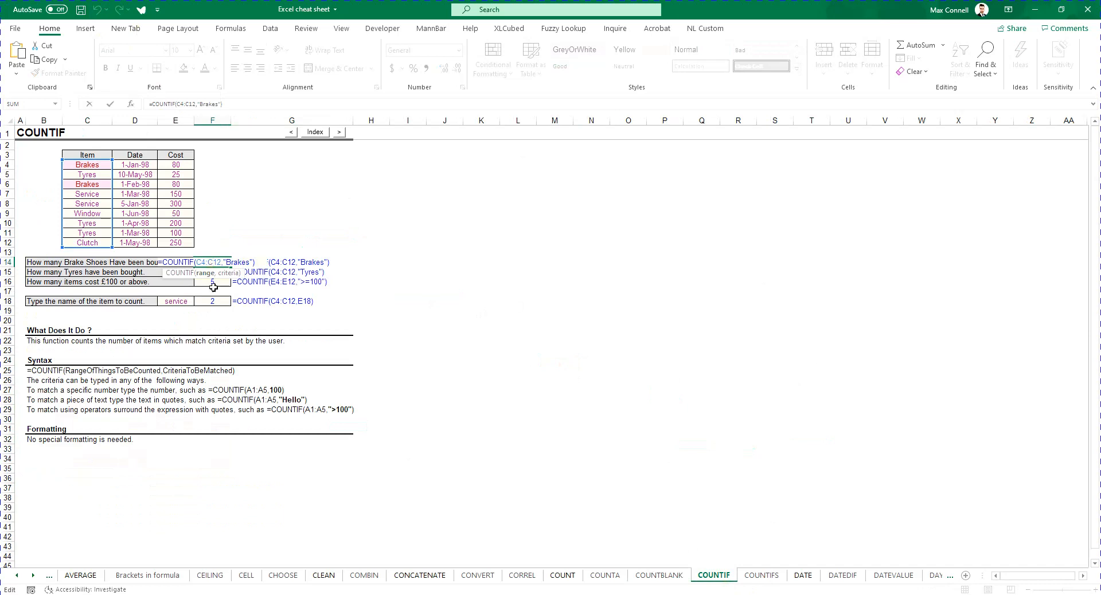
{"action": "left_click", "coordinate": [200, 273]}
{"action": "key", "text": "Escape"}
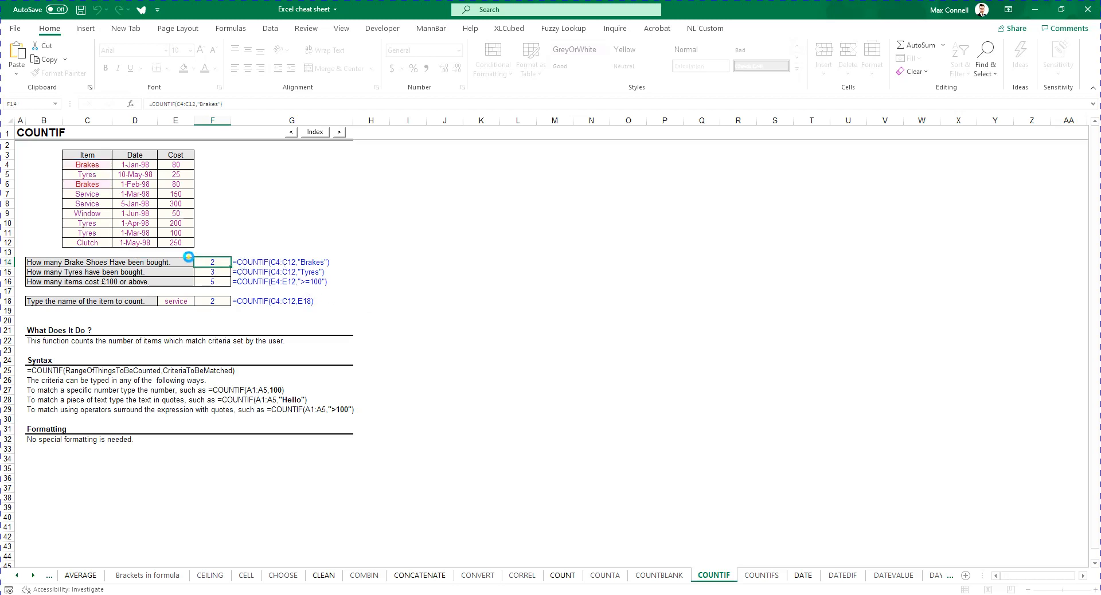
{"action": "double_click", "coordinate": [215, 262]}
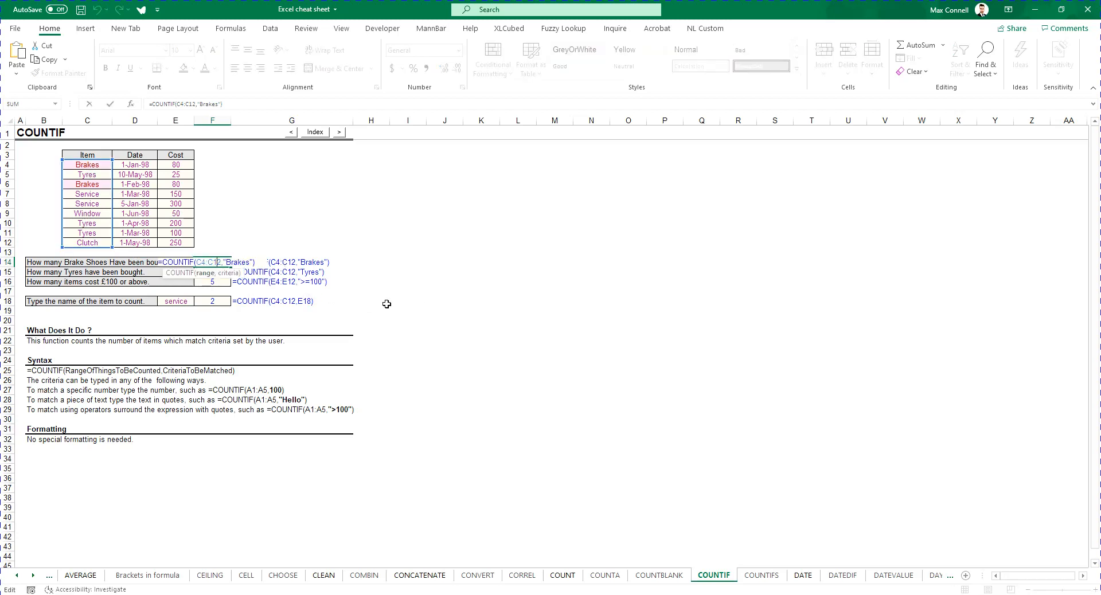
{"action": "key", "text": "Escape"}
{"action": "double_click", "coordinate": [211, 264]}
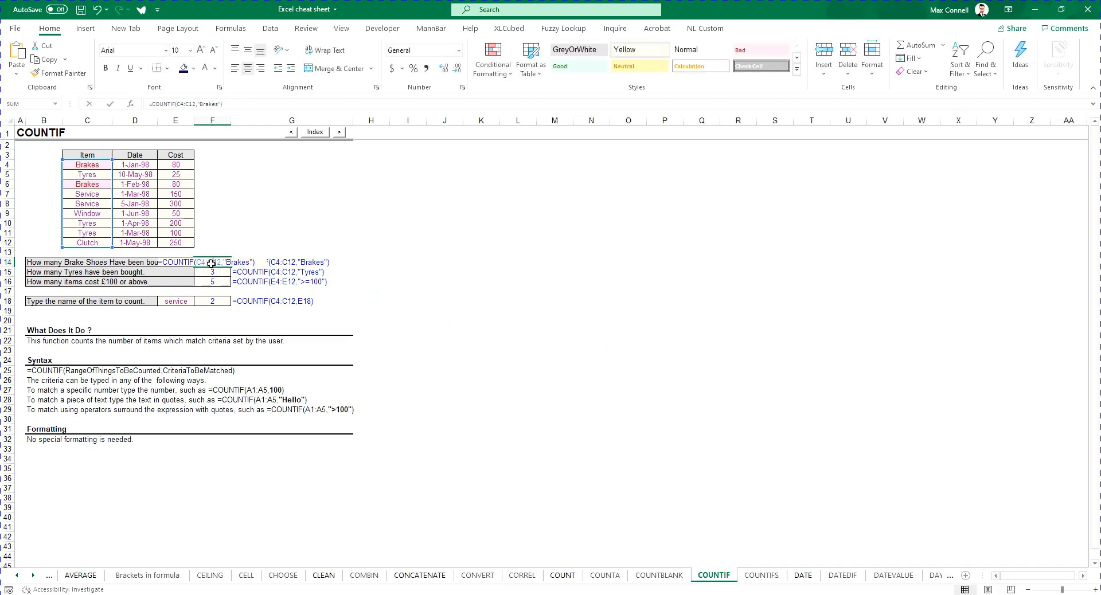
{"action": "key", "text": "Escape"}
Examine the Tyres COUNTIF formula in F15 and recheck the Brakes formula in F14.
{"action": "left_click", "coordinate": [199, 272]}
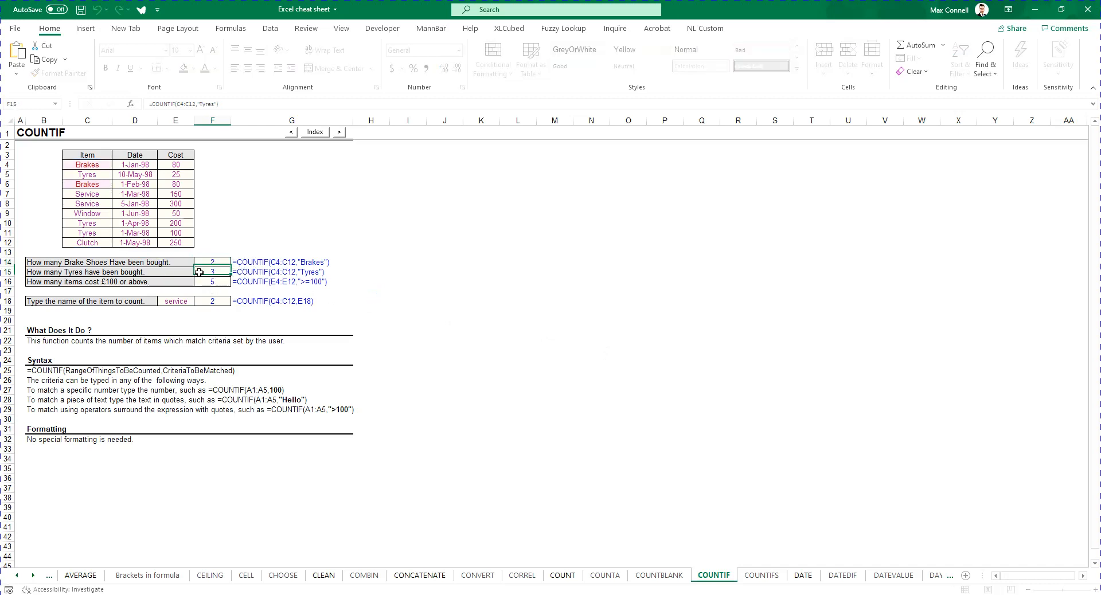
{"action": "double_click", "coordinate": [199, 272]}
{"action": "key", "text": "Escape"}
{"action": "double_click", "coordinate": [208, 259]}
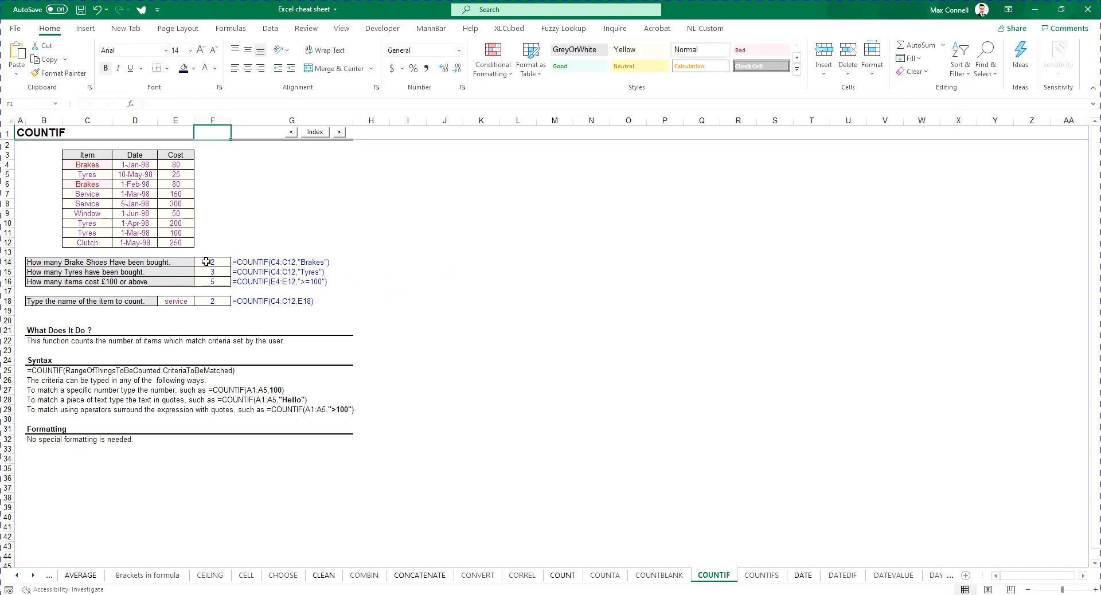
{"action": "double_click", "coordinate": [206, 262]}
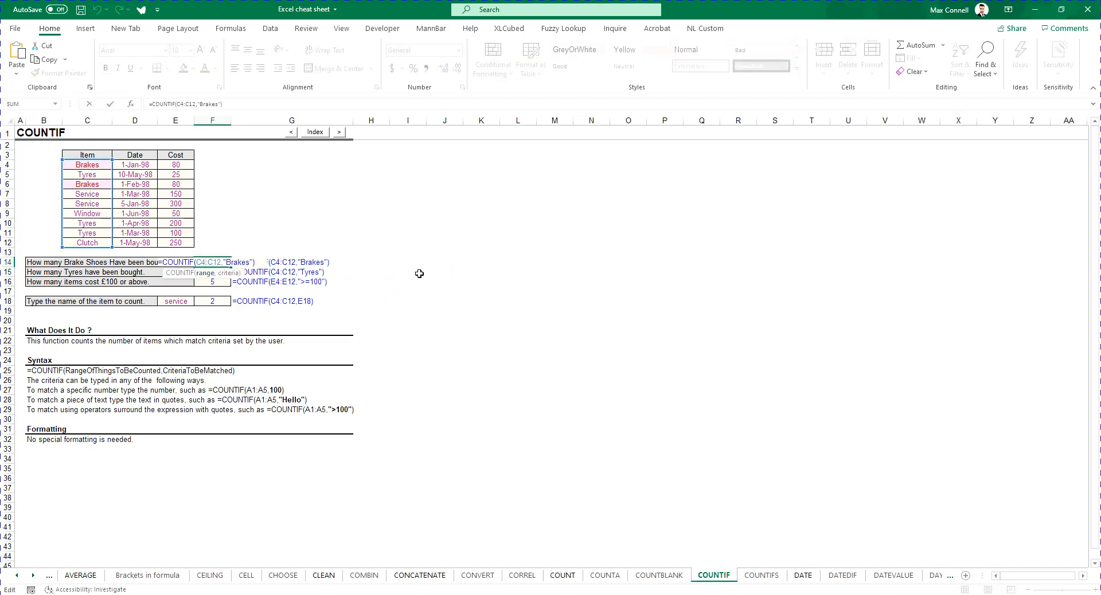
{"action": "key", "text": "Escape"}
On the COUNTIFS sheet, examine each criteria range and criterion of the Ford Ignition formula in F13.
{"action": "left_click", "coordinate": [754, 576]}
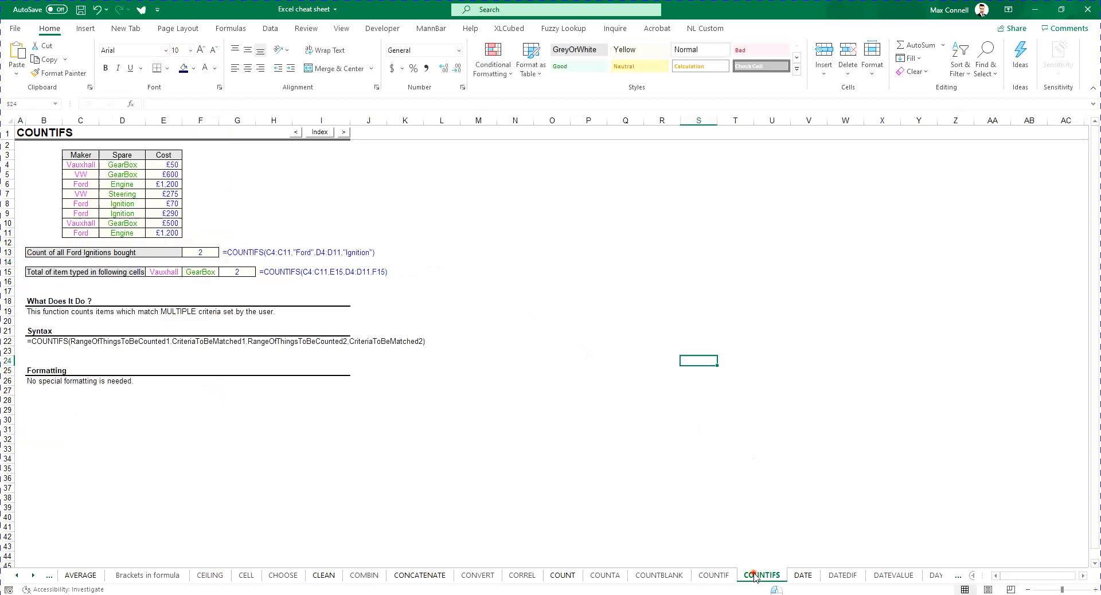
{"action": "left_click", "coordinate": [228, 272]}
{"action": "left_click", "coordinate": [200, 253]}
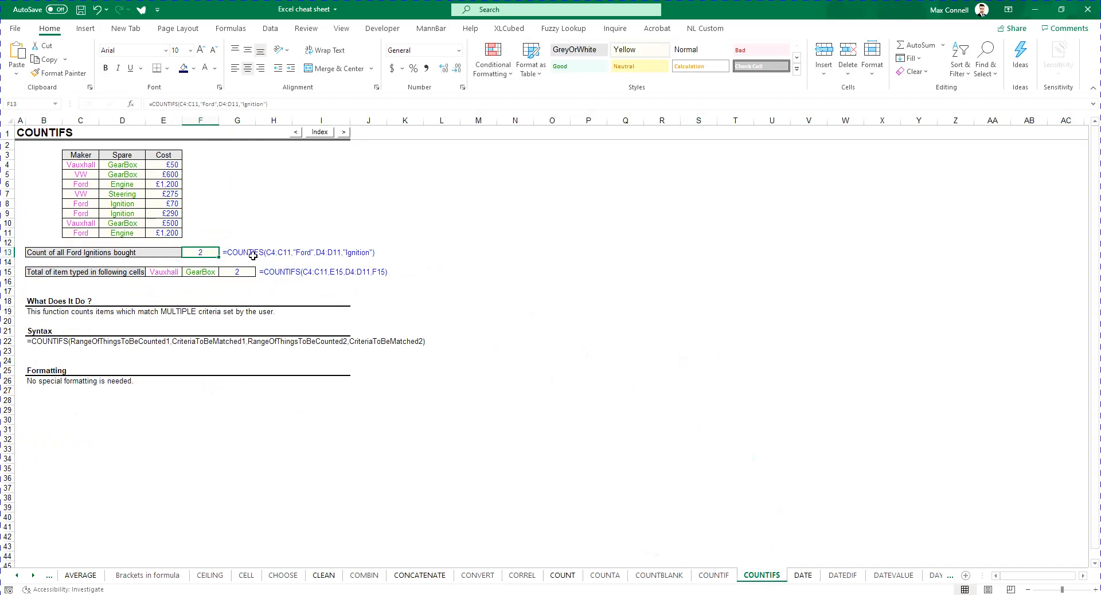
{"action": "double_click", "coordinate": [199, 254]}
{"action": "left_click", "coordinate": [165, 263]}
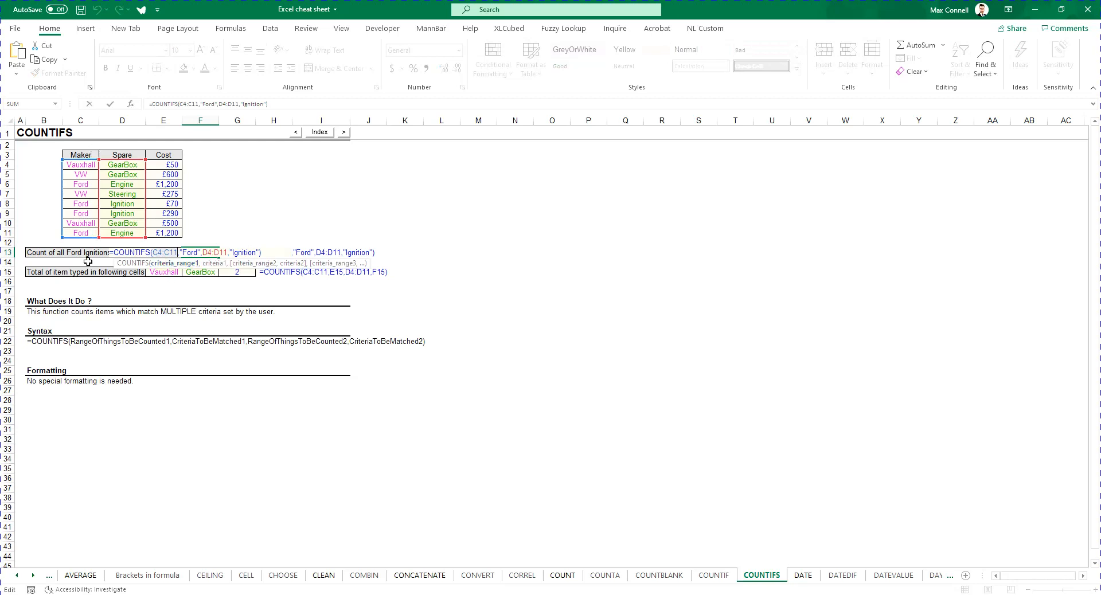
{"action": "left_click", "coordinate": [222, 265]}
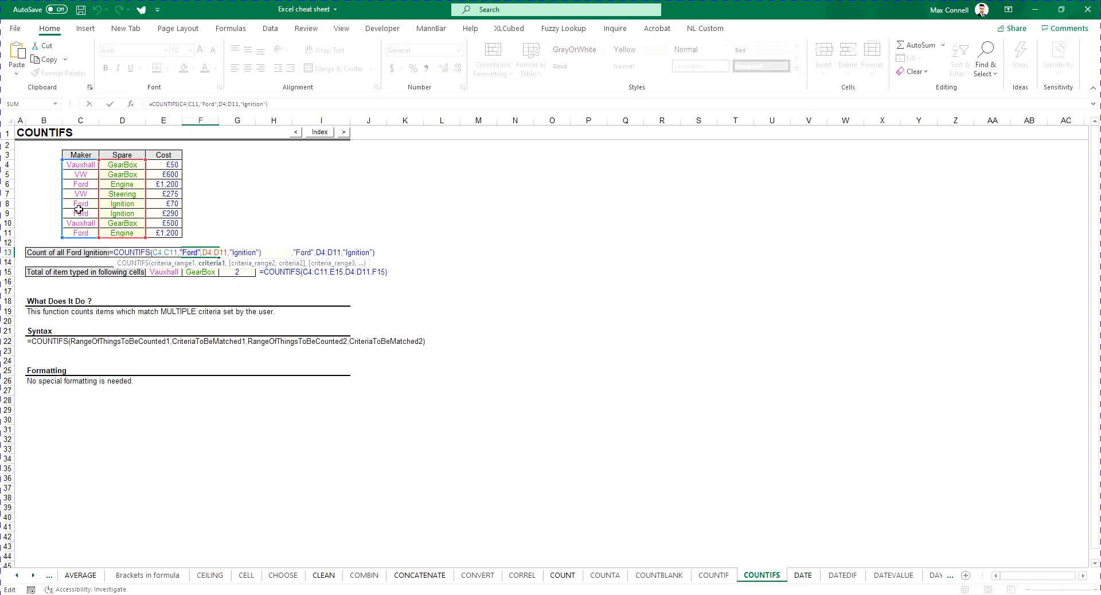
{"action": "left_click", "coordinate": [250, 263]}
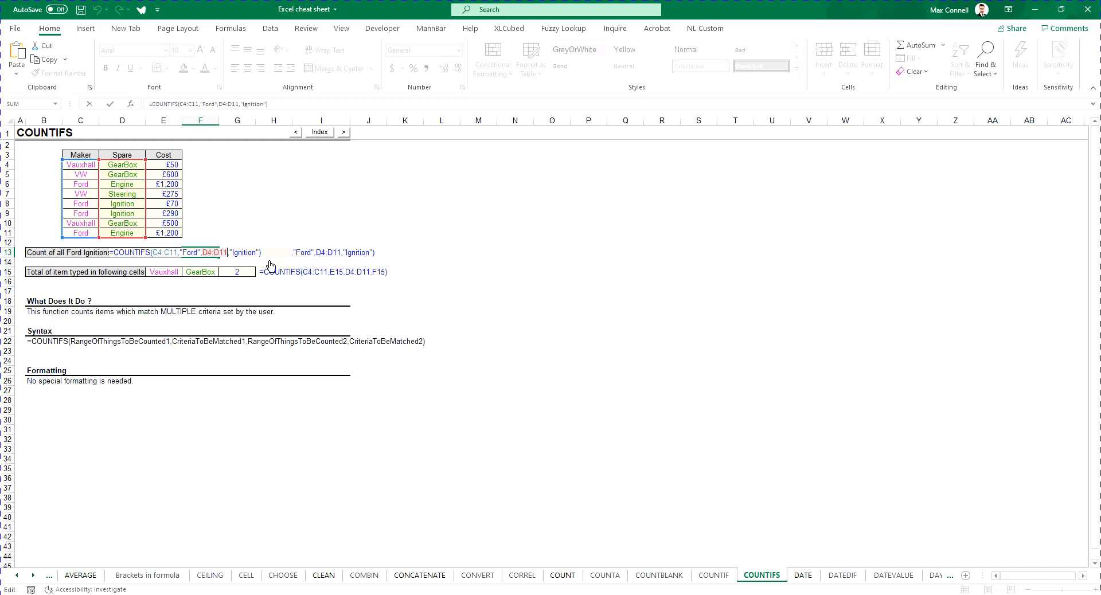
{"action": "key", "text": "Escape"}
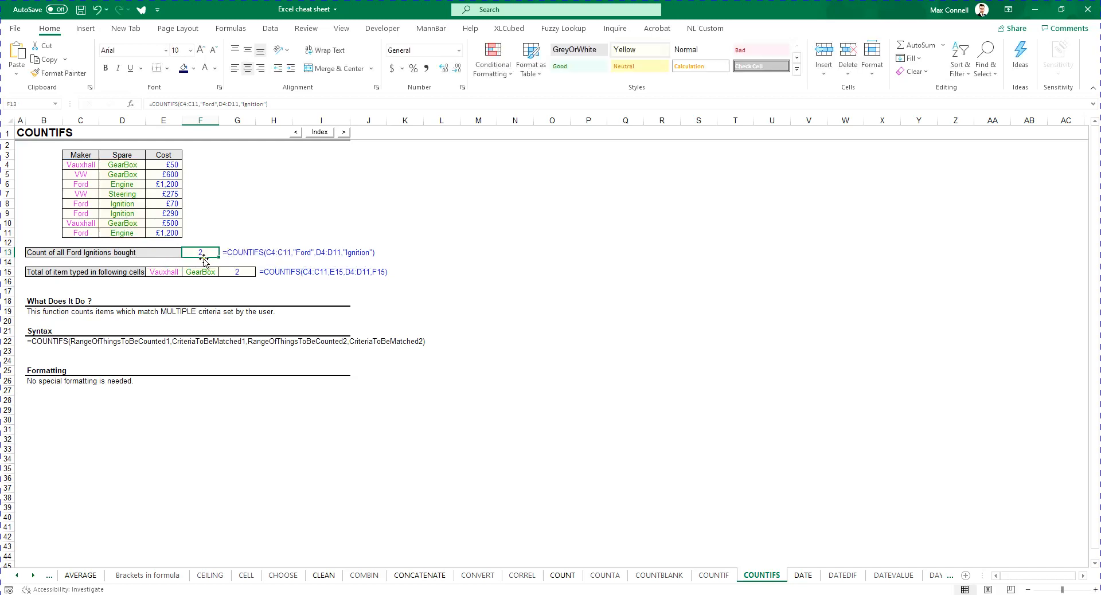
{"action": "double_click", "coordinate": [205, 252]}
{"action": "key", "text": "Escape"}
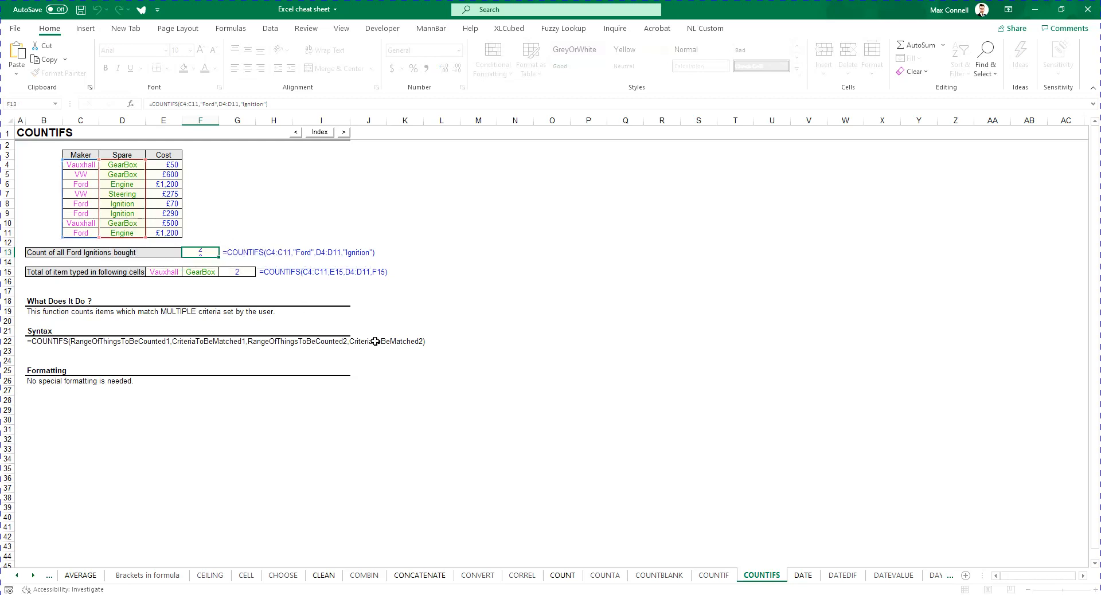
Examine the COUNTIFS formula in G15 and its two criteria ranges, C4:C11 and D4:D11.
{"action": "double_click", "coordinate": [233, 273]}
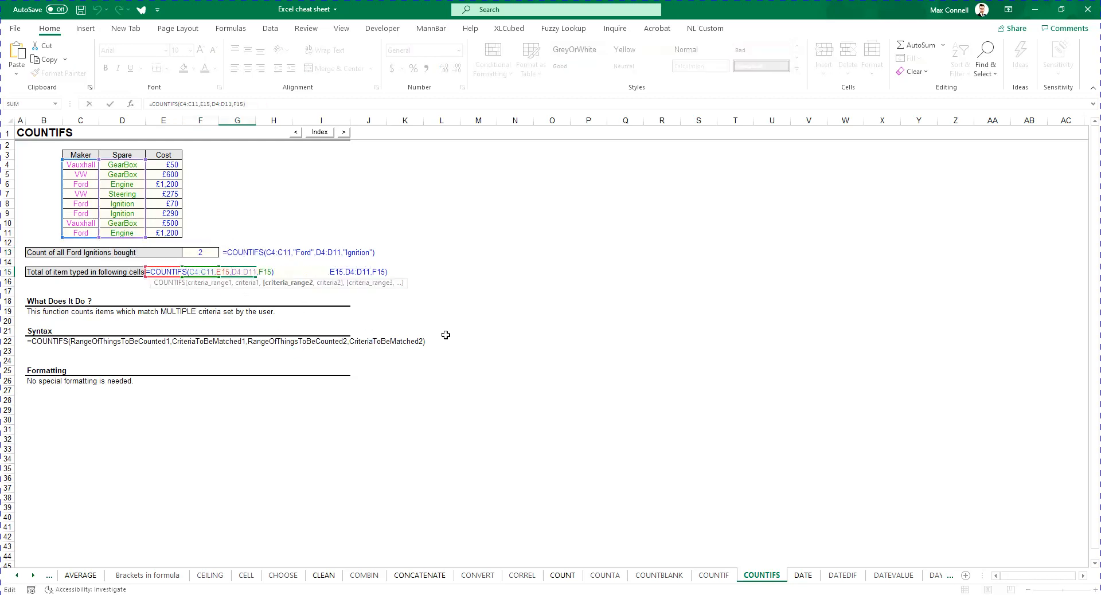
{"action": "key", "text": "Escape"}
{"action": "left_click_drag", "start_coordinate": [92, 167], "coordinate": [88, 234]}
{"action": "left_click_drag", "start_coordinate": [140, 165], "coordinate": [143, 230]}
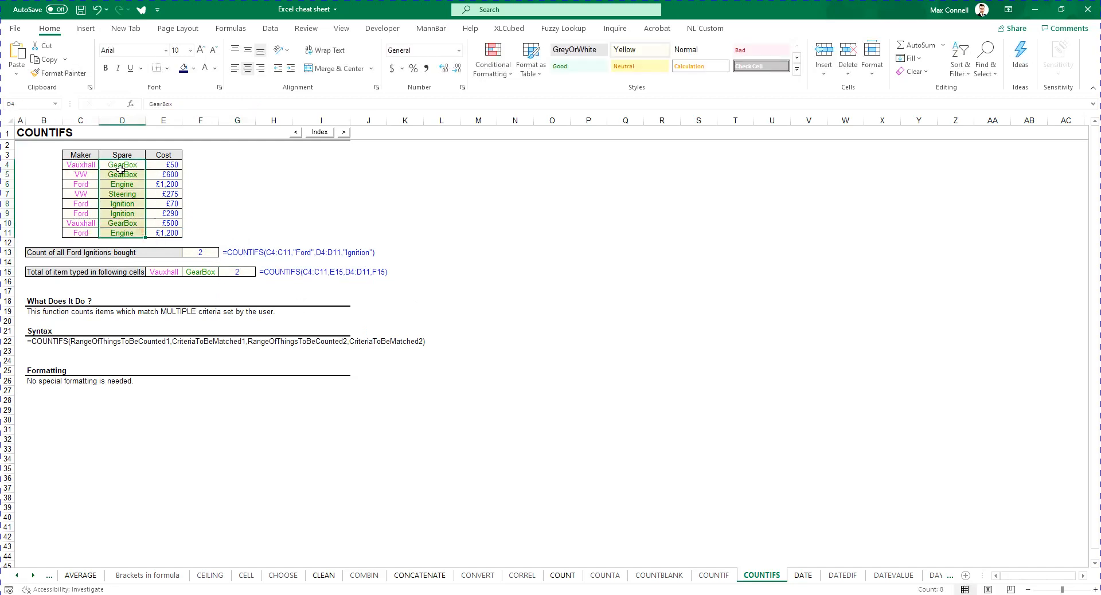
Apply the Bad cell style to the Vauxhall and GearBox pairs in rows 4 and 10.
{"action": "left_click_drag", "start_coordinate": [69, 164], "coordinate": [120, 171]}
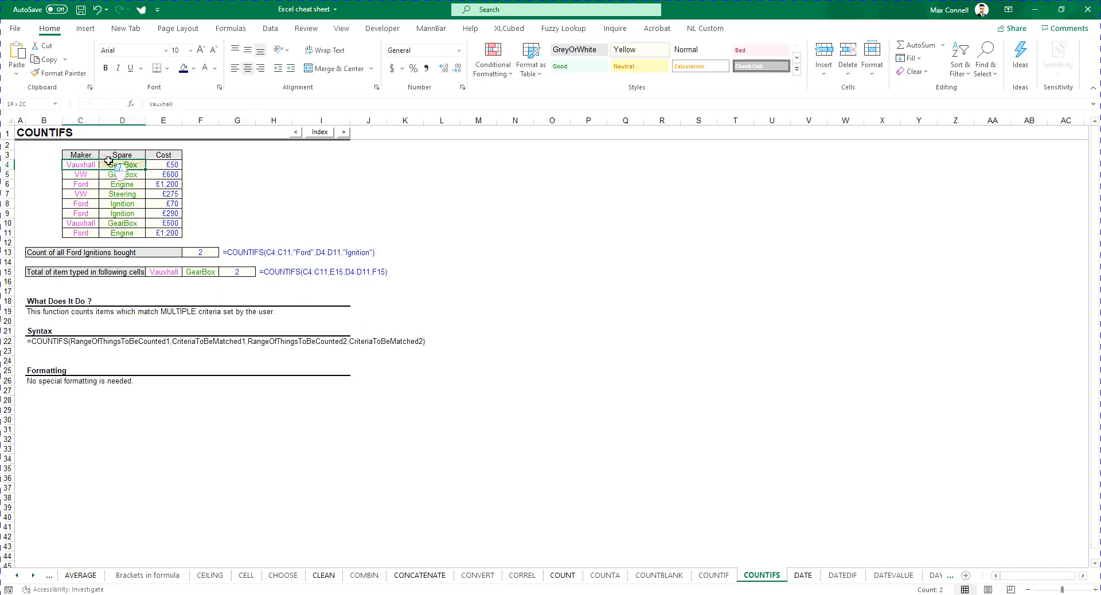
{"action": "left_click_drag", "start_coordinate": [69, 212], "coordinate": [102, 222]}
{"action": "left_click_drag", "start_coordinate": [80, 165], "coordinate": [122, 165]}
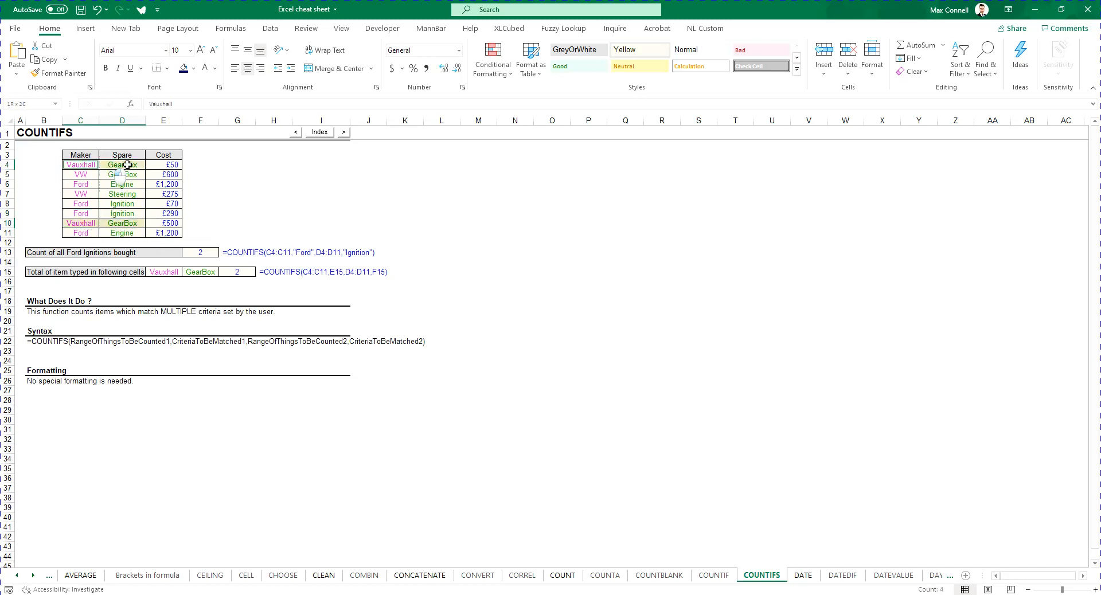
{"action": "left_click", "coordinate": [757, 51]}
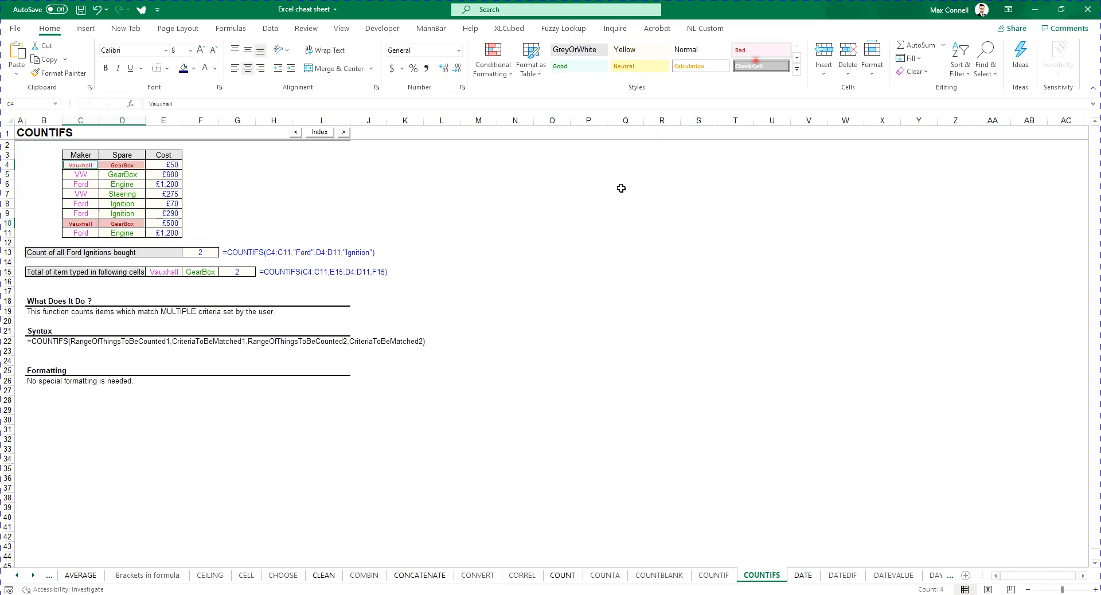
{"action": "left_click", "coordinate": [657, 252]}
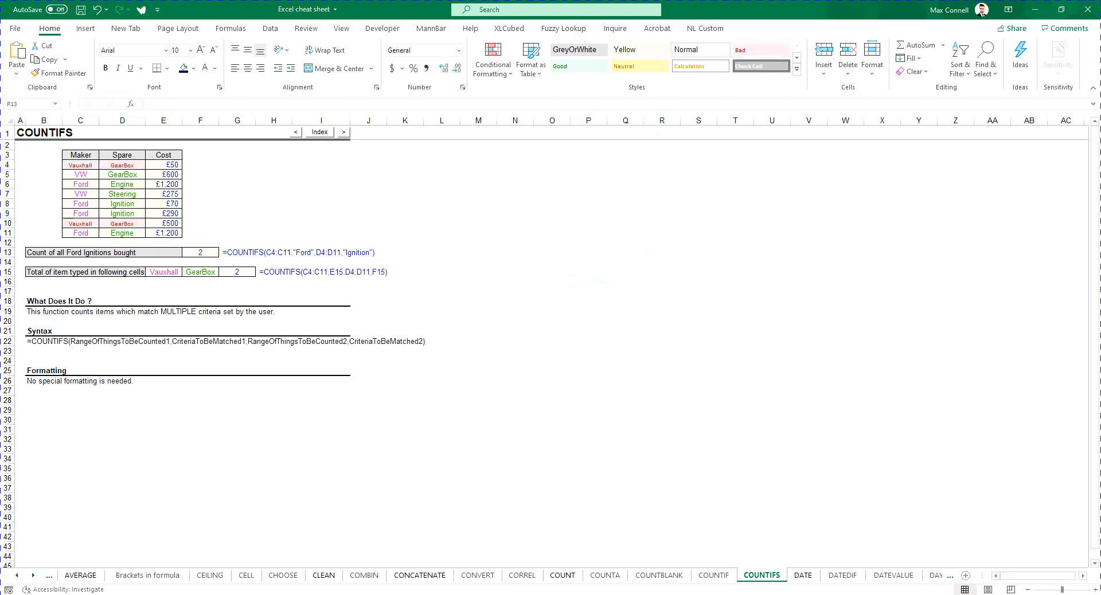
Check the Unit 4 essential functions in the Excel Course Guide PDF in Adobe Acrobat, and return to the Excel workbook.
{"action": "key", "text": "alt+Tab"}
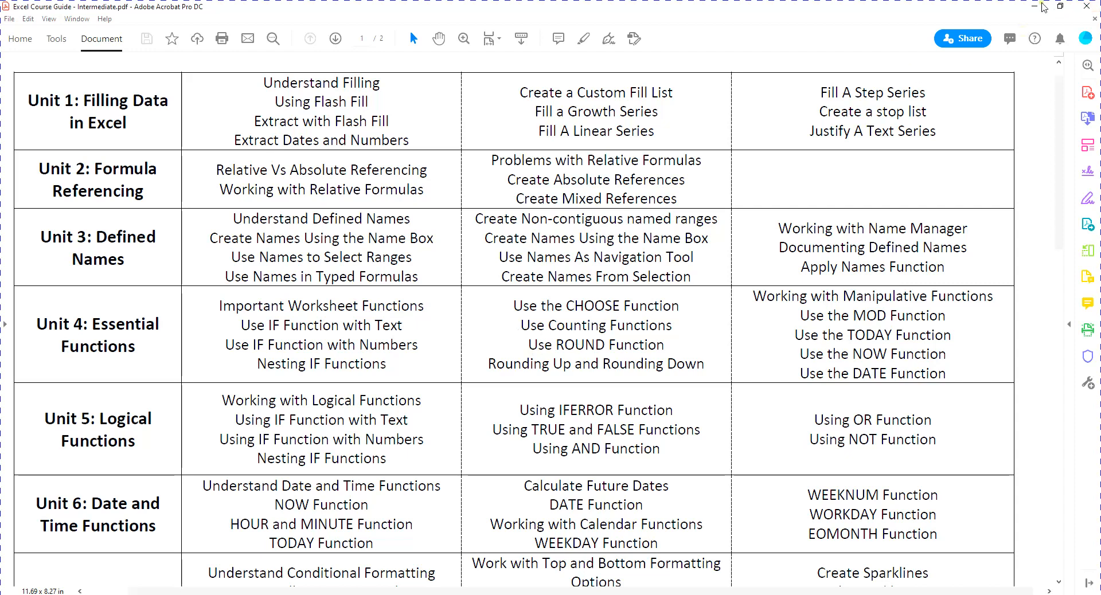
{"action": "key", "text": "alt+Tab"}
{"action": "left_click", "coordinate": [286, 222]}
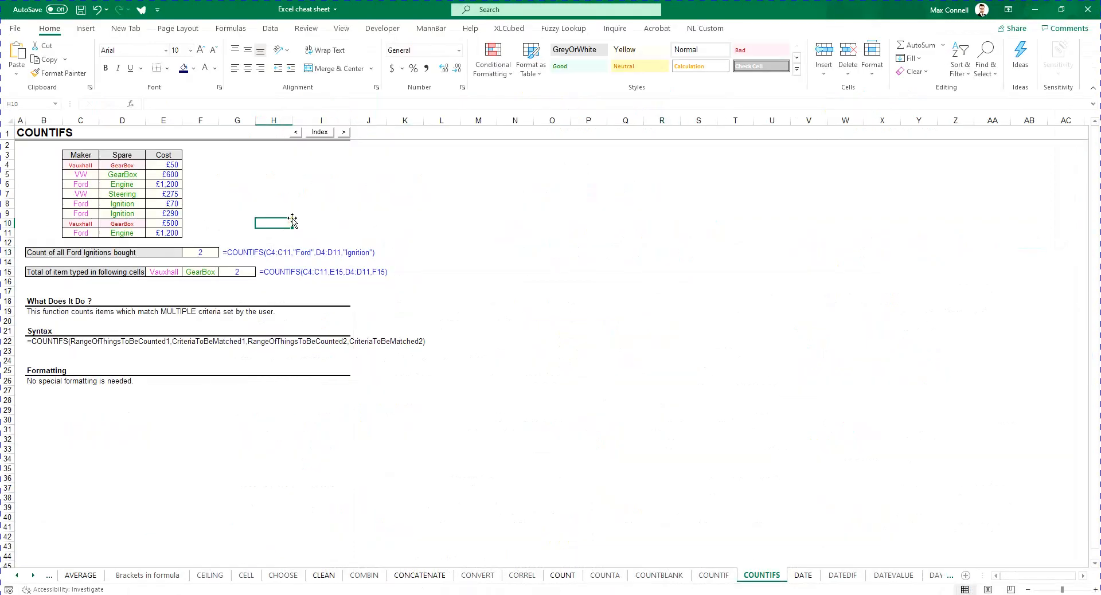
{"action": "left_click", "coordinate": [442, 243]}
{"action": "left_click", "coordinate": [496, 321]}
{"action": "left_click", "coordinate": [552, 429]}
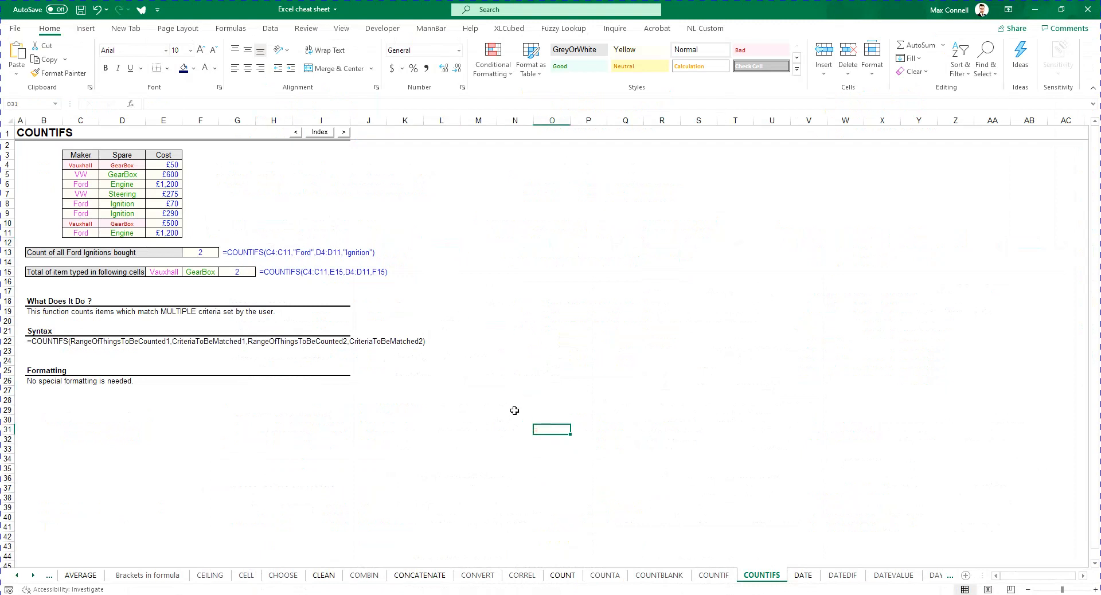
{"action": "left_click", "coordinate": [273, 467]}
Open the ROUND sheet from the workbook's full sheet list and select the first rounded number in E4.
{"action": "left_click_drag", "start_coordinate": [35, 577], "coordinate": [36, 579]}
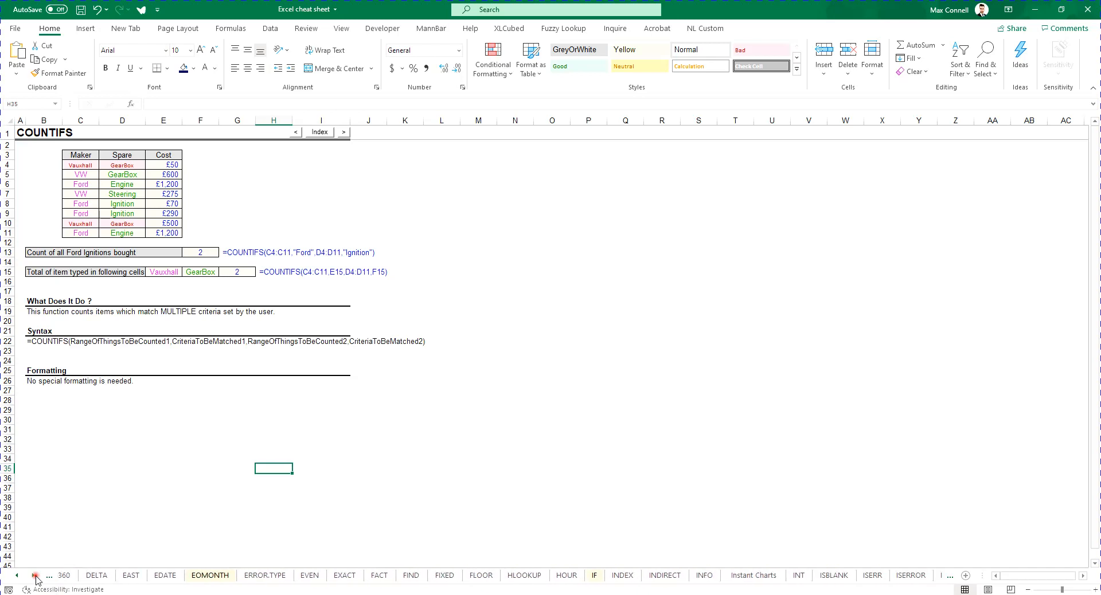
{"action": "right_click", "coordinate": [36, 579]}
{"action": "scroll", "coordinate": [73, 516], "scroll_direction": "down", "scroll_amount": 15}
{"action": "scroll", "coordinate": [74, 521], "scroll_direction": "down", "scroll_amount": 3}
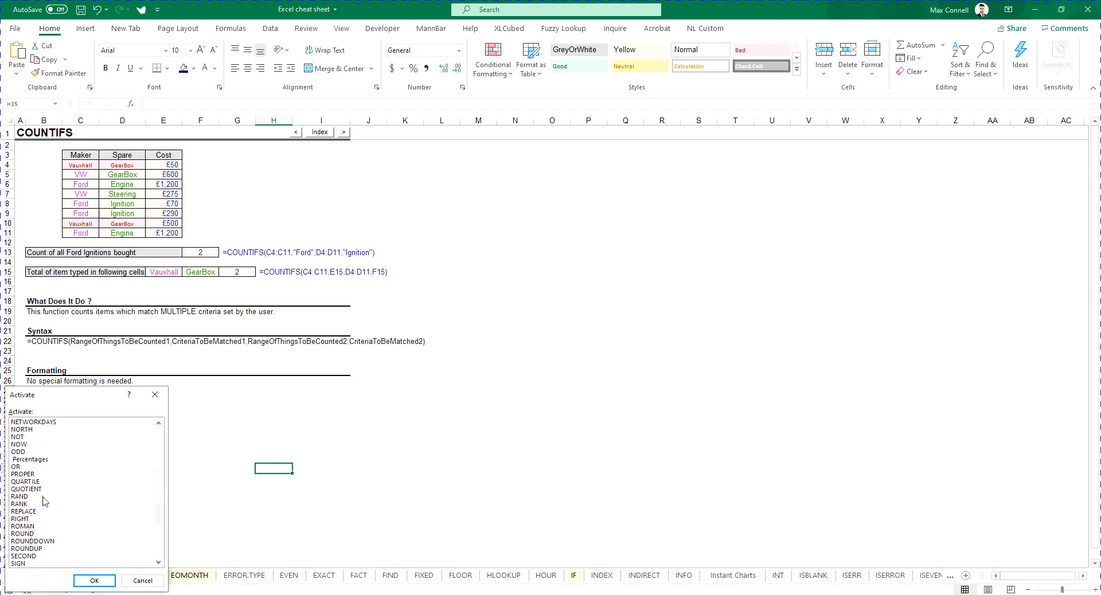
{"action": "left_click", "coordinate": [23, 534]}
{"action": "left_click", "coordinate": [94, 580]}
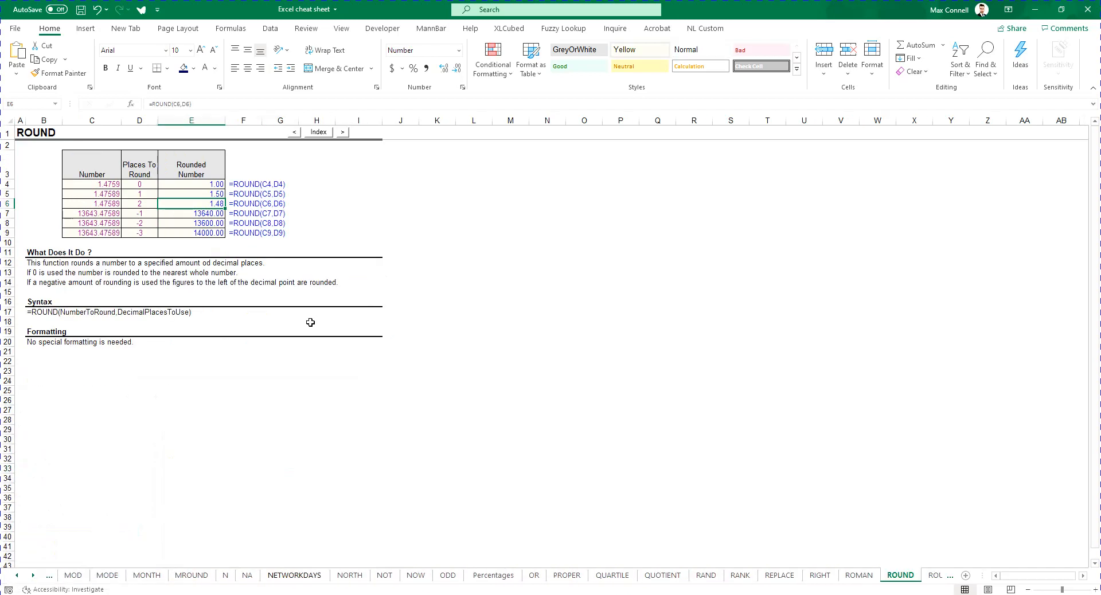
{"action": "left_click", "coordinate": [198, 182]}
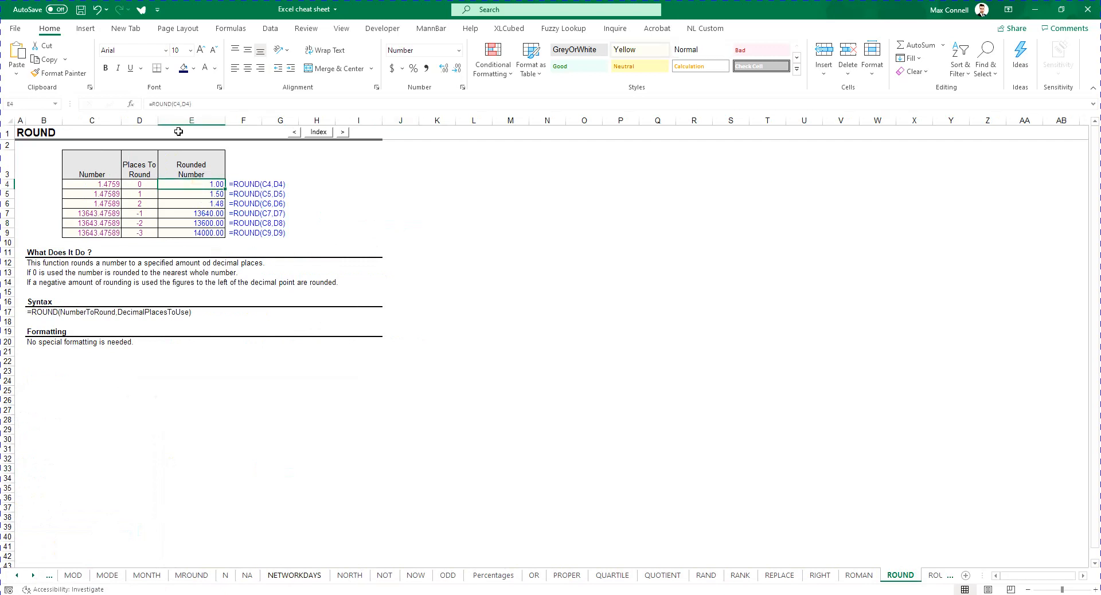
Examine the number and num_digits arguments of the ROUND formula in E4, leaving the formula unchanged.
{"action": "double_click", "coordinate": [208, 185]}
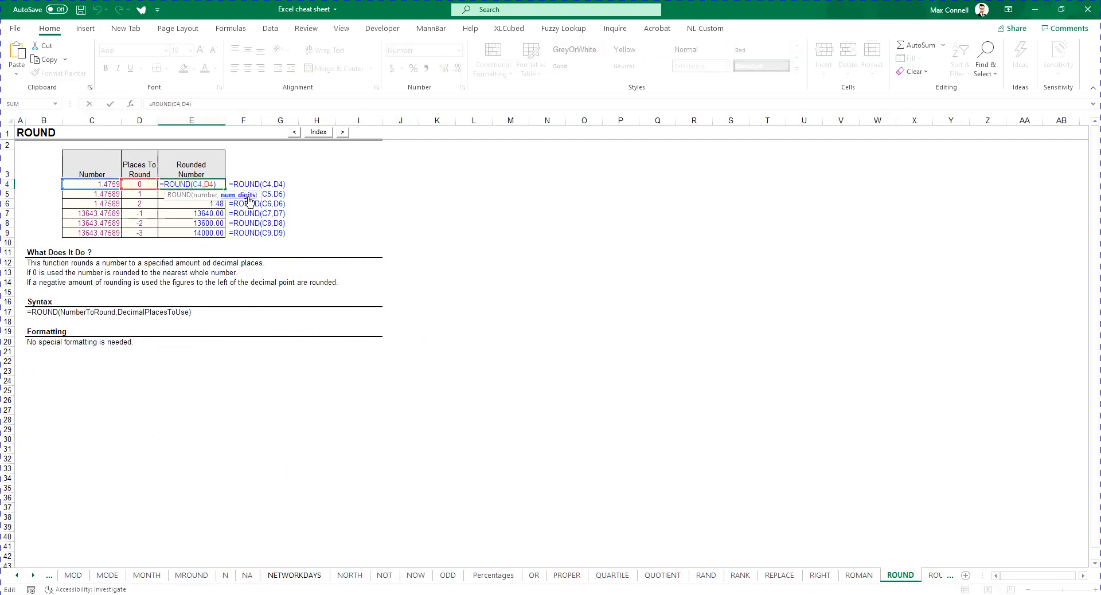
{"action": "left_click", "coordinate": [204, 195]}
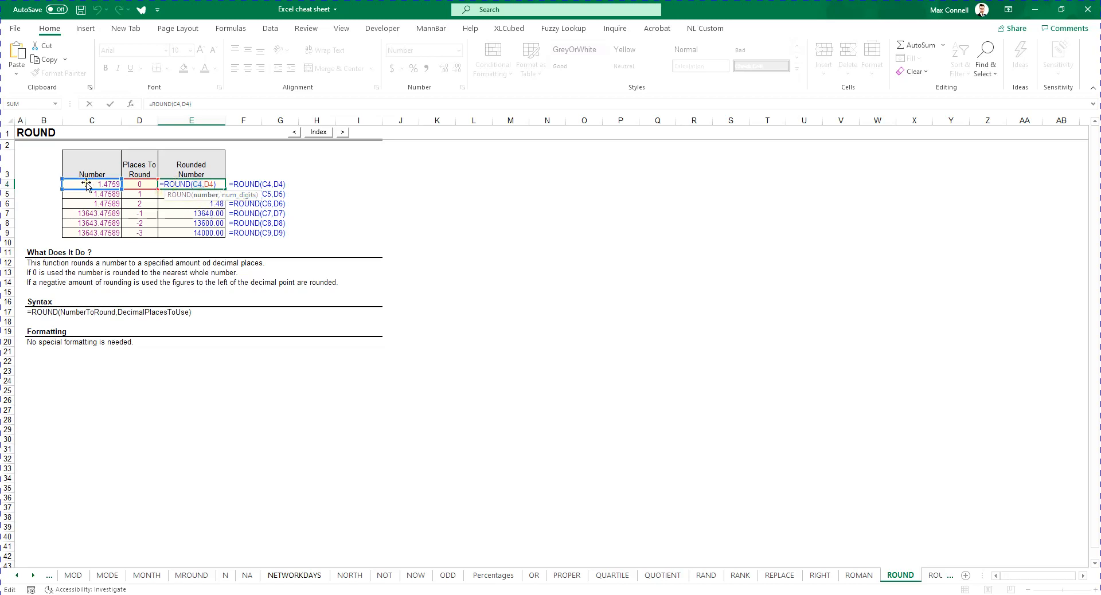
{"action": "left_click", "coordinate": [240, 195]}
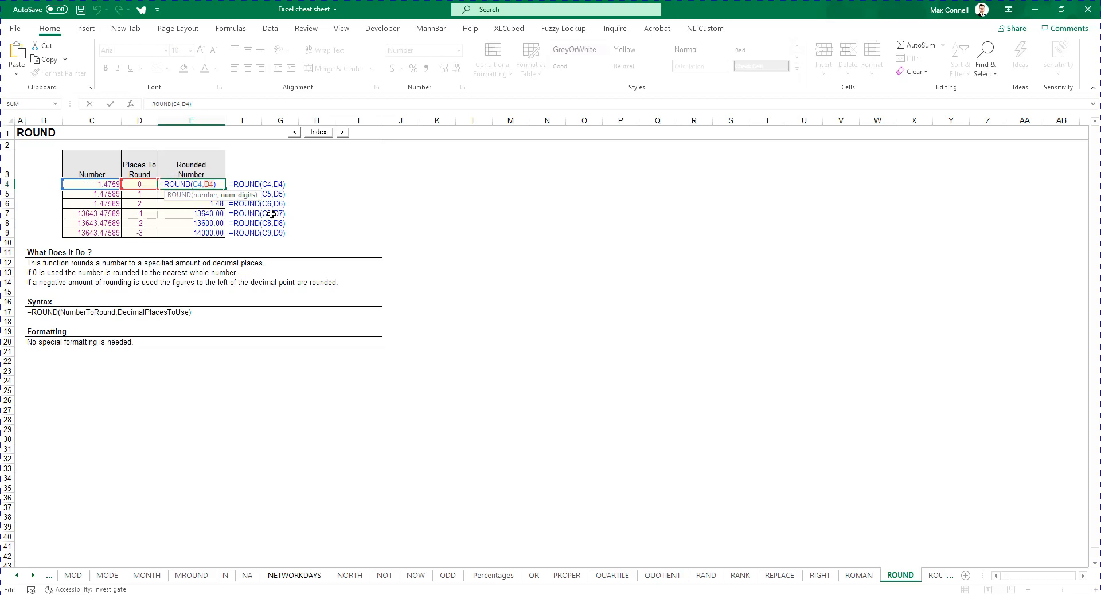
{"action": "key", "text": "Escape"}
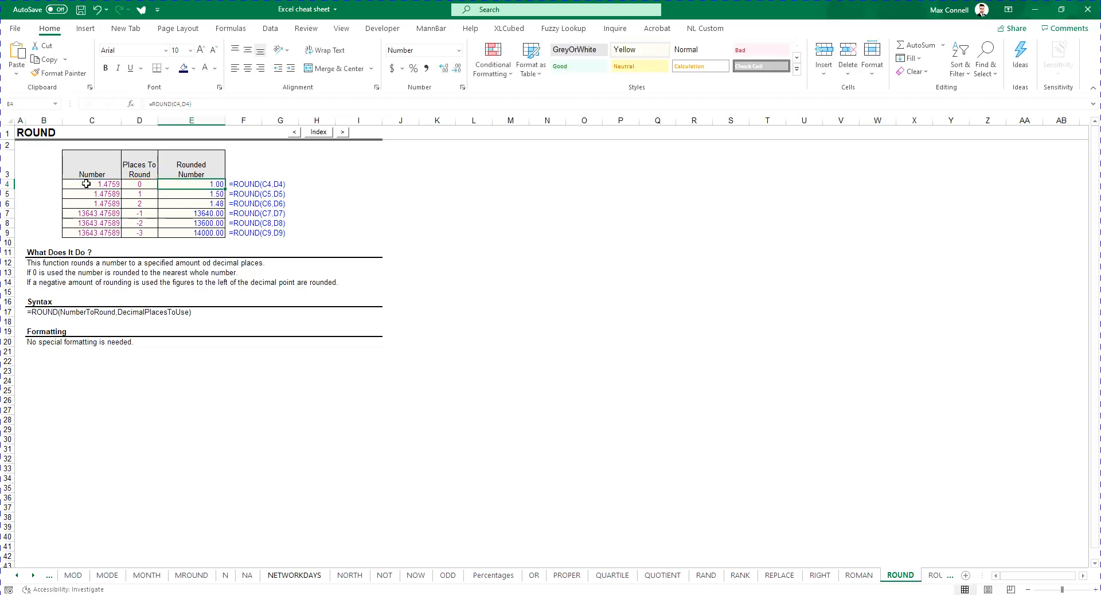
Compare the rounded numbers in E5:E9 with their places-to-round values in column D, including the negative ones.
{"action": "left_click", "coordinate": [193, 192]}
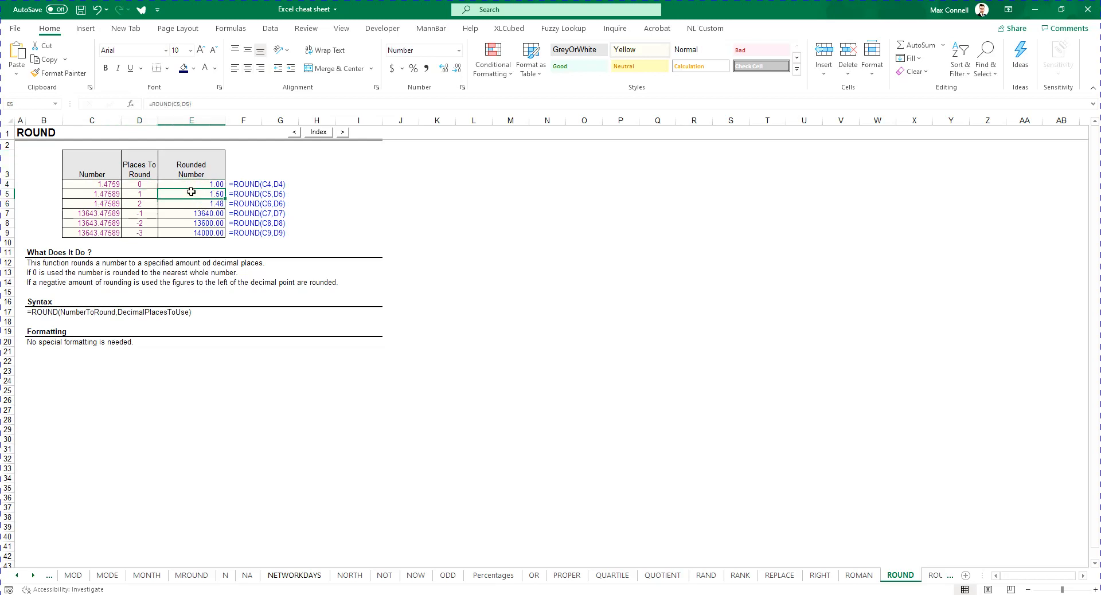
{"action": "left_click", "coordinate": [142, 192]}
{"action": "left_click", "coordinate": [202, 194]}
{"action": "left_click", "coordinate": [172, 205]}
{"action": "left_click", "coordinate": [190, 222]}
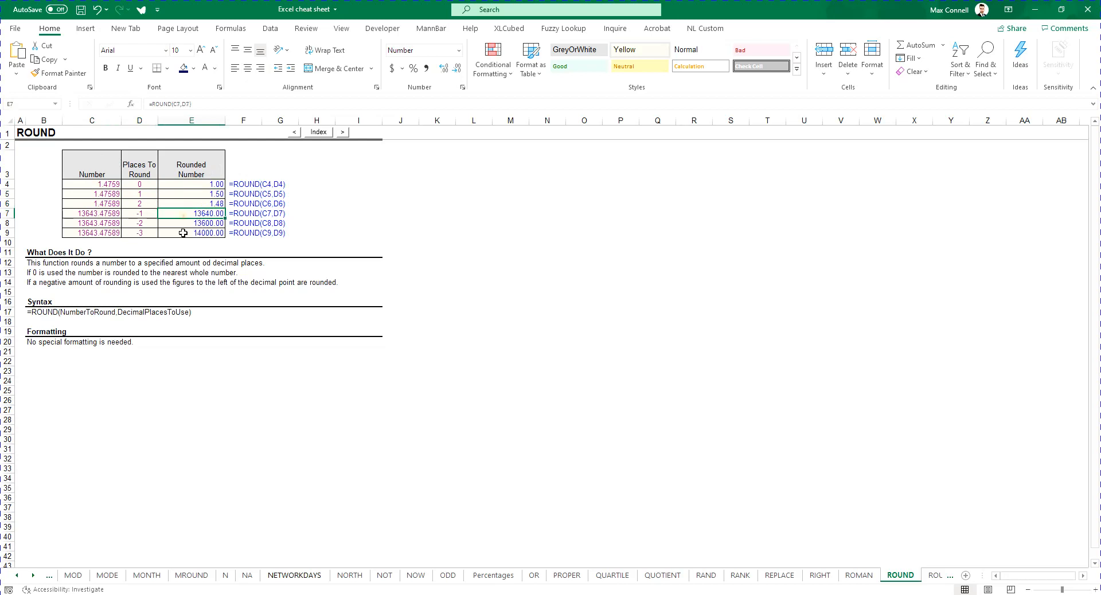
{"action": "left_click", "coordinate": [190, 232]}
{"action": "left_click", "coordinate": [143, 230]}
{"action": "left_click_drag", "start_coordinate": [173, 221], "coordinate": [179, 216]}
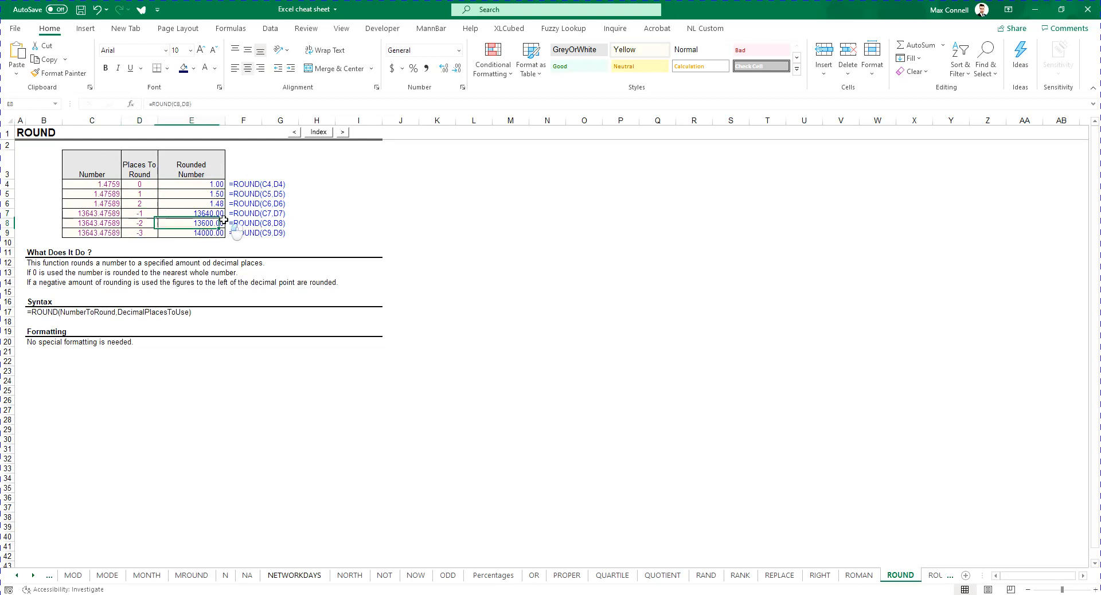
Switch to the Excel Course Guide PDF in Adobe Acrobat, highlight Rounding Up and Rounding Down in Unit 4, and return to the Excel workbook.
{"action": "left_click", "coordinate": [405, 250]}
{"action": "left_click", "coordinate": [653, 361]}
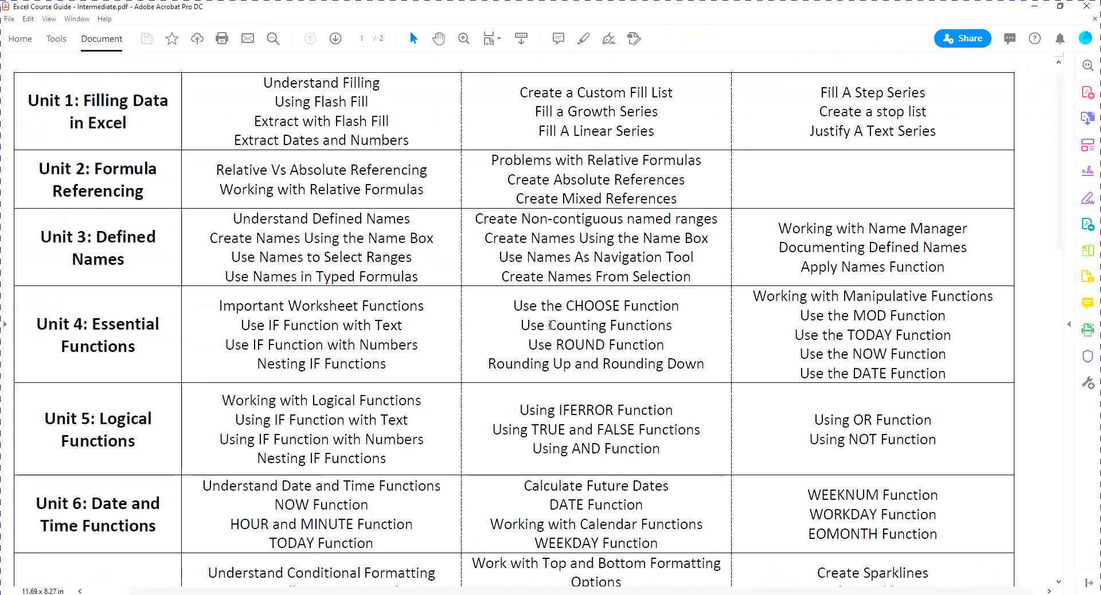
{"action": "left_click_drag", "start_coordinate": [491, 364], "coordinate": [703, 366]}
{"action": "left_click", "coordinate": [620, 398]}
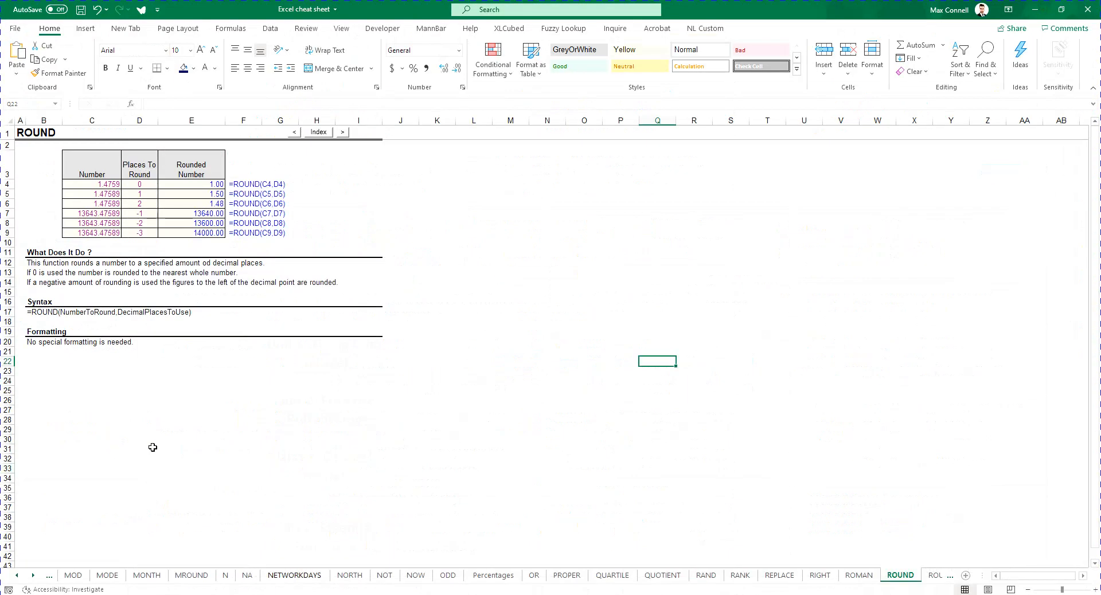
{"action": "left_click", "coordinate": [143, 449]}
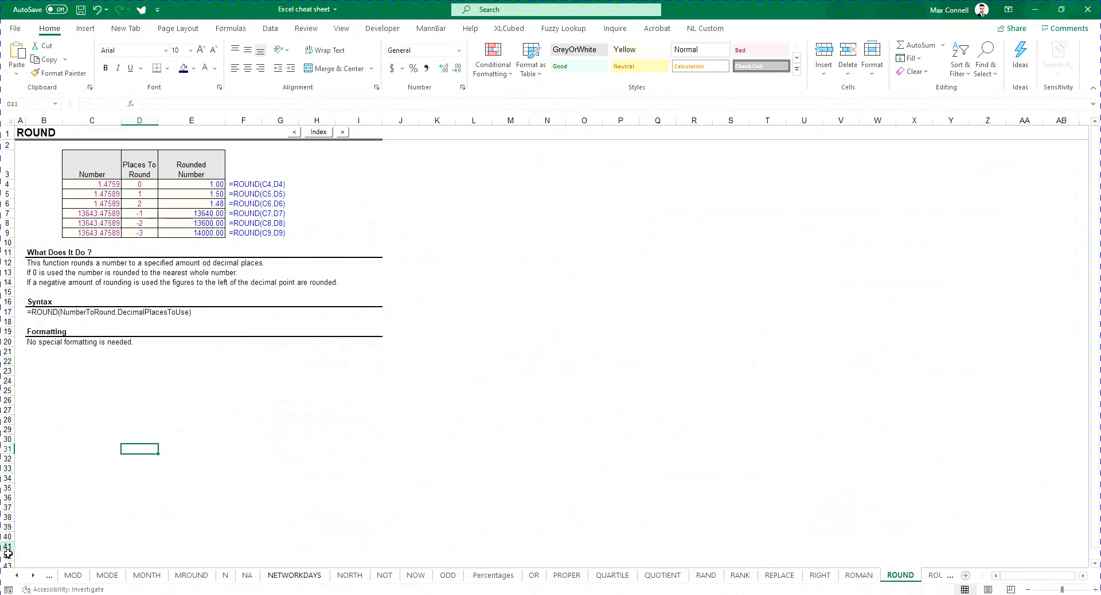
Bring the sheets after ROUND into reach and open the ROUNDDOWN sheet.
{"action": "left_click", "coordinate": [32, 575]}
{"action": "left_click", "coordinate": [32, 575]}
{"action": "left_click", "coordinate": [33, 575]}
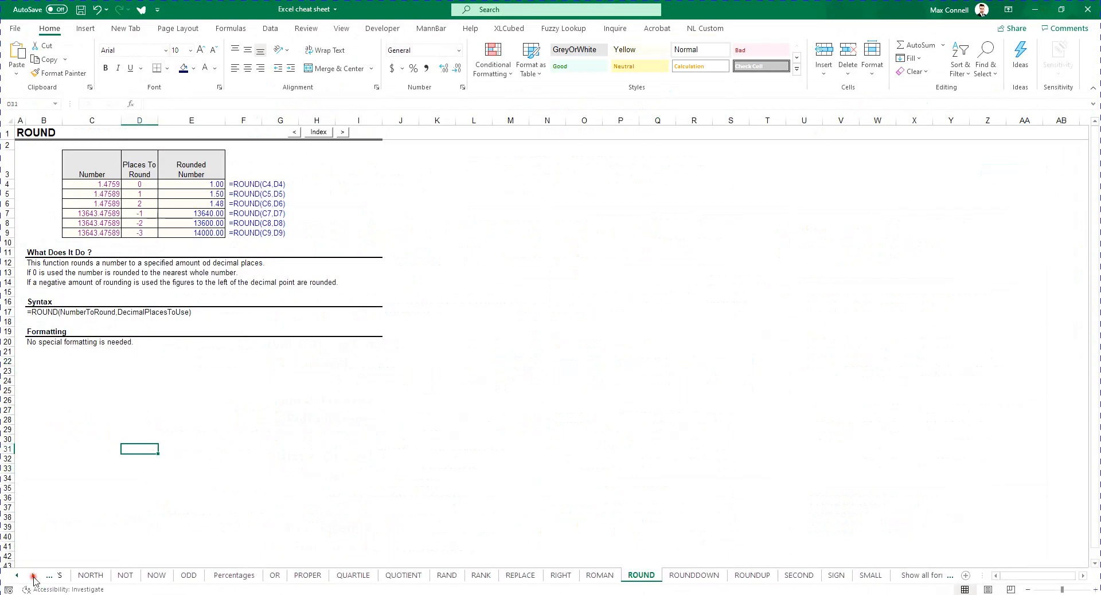
{"action": "left_click", "coordinate": [33, 575]}
{"action": "left_click", "coordinate": [683, 575]}
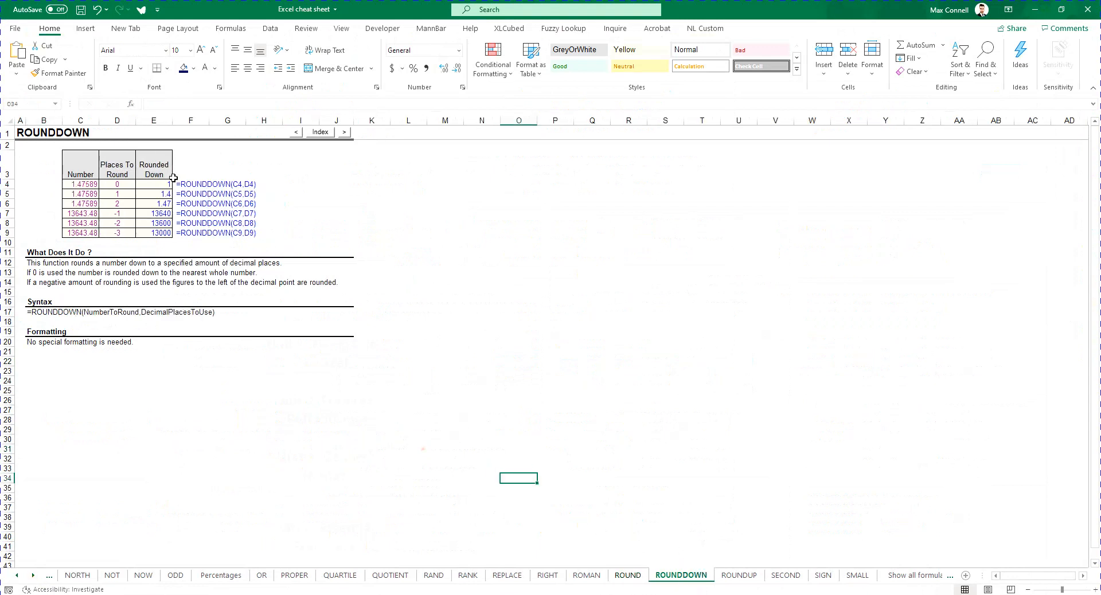
Examine the ROUNDDOWN examples, from the formula in E4 to the number in C7 and the -3 places in D9.
{"action": "left_click", "coordinate": [152, 184]}
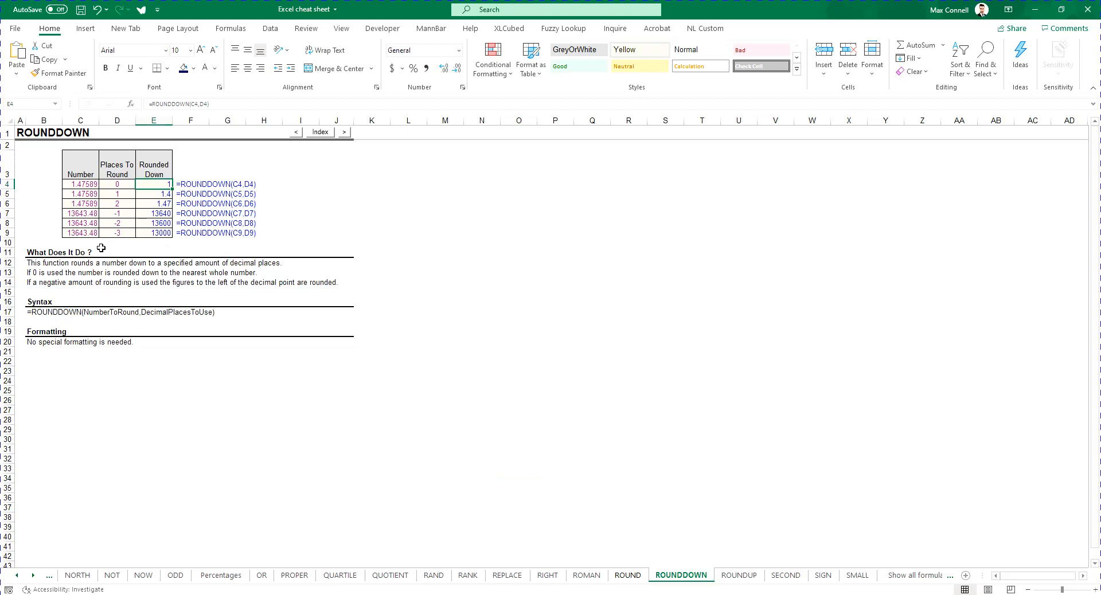
{"action": "left_click", "coordinate": [65, 213]}
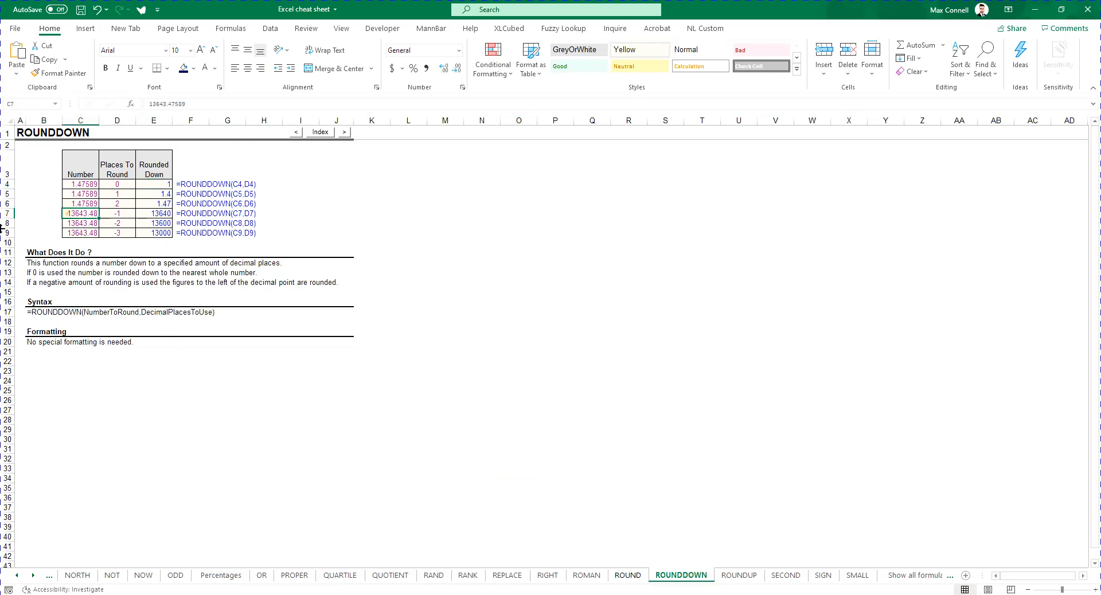
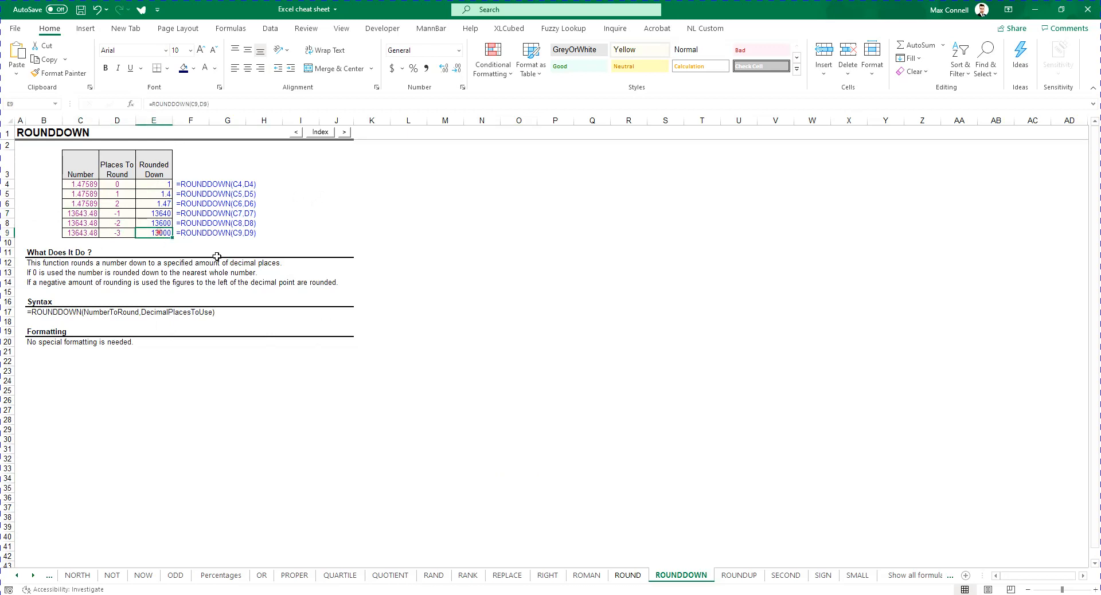
{"action": "left_click", "coordinate": [117, 233]}
{"action": "left_click", "coordinate": [371, 281]}
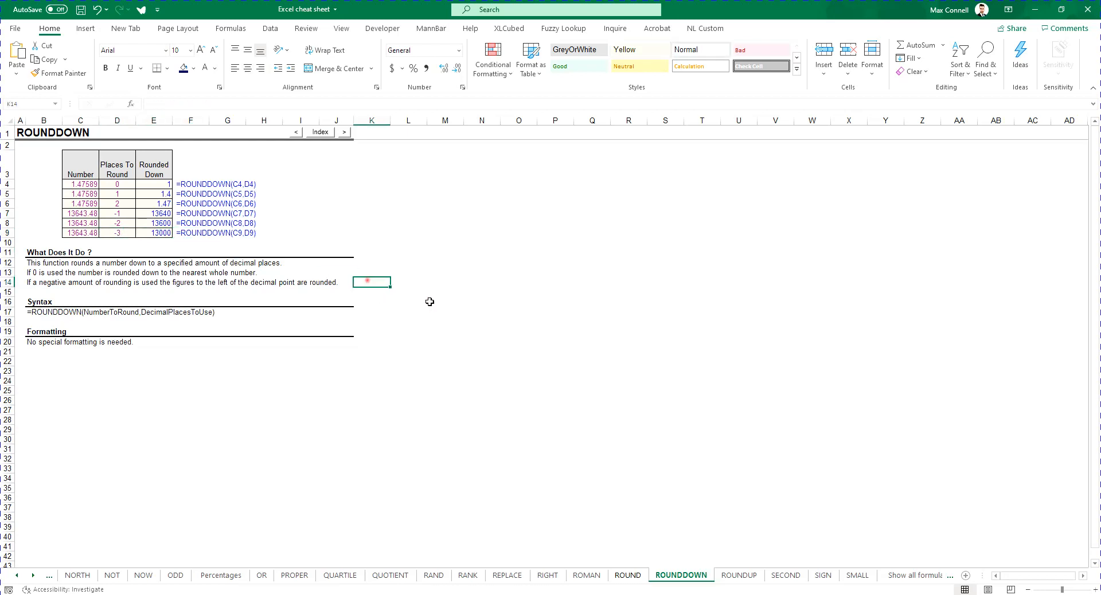
{"action": "left_click", "coordinate": [446, 329]}
Open the ROUNDUP sheet and examine its example formulas and the rounded-up value in E9.
{"action": "left_click", "coordinate": [724, 577]}
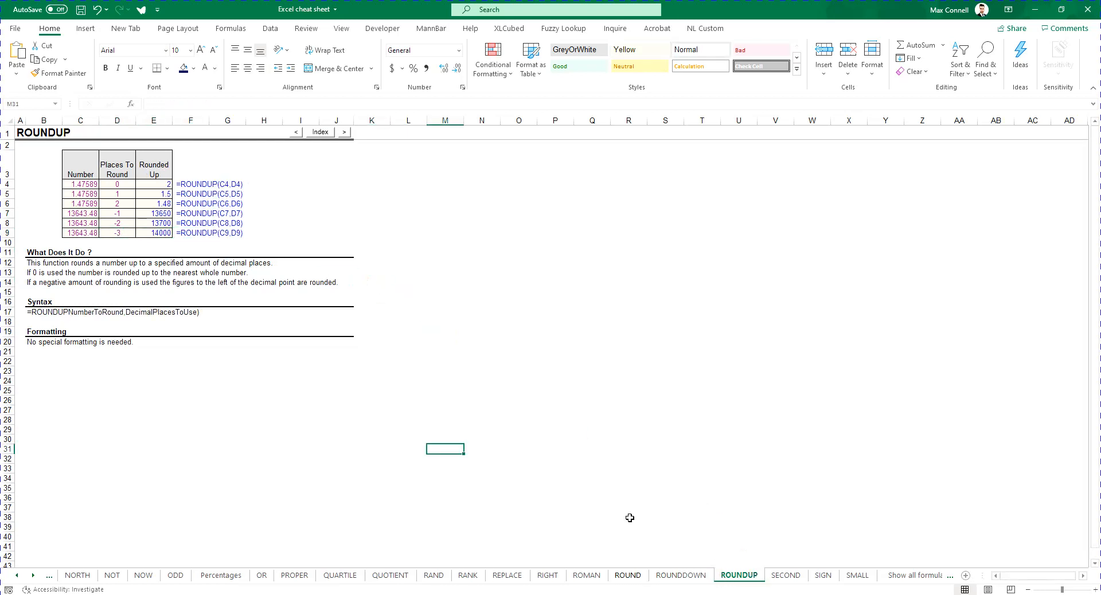
{"action": "left_click", "coordinate": [184, 184]}
{"action": "left_click", "coordinate": [188, 234]}
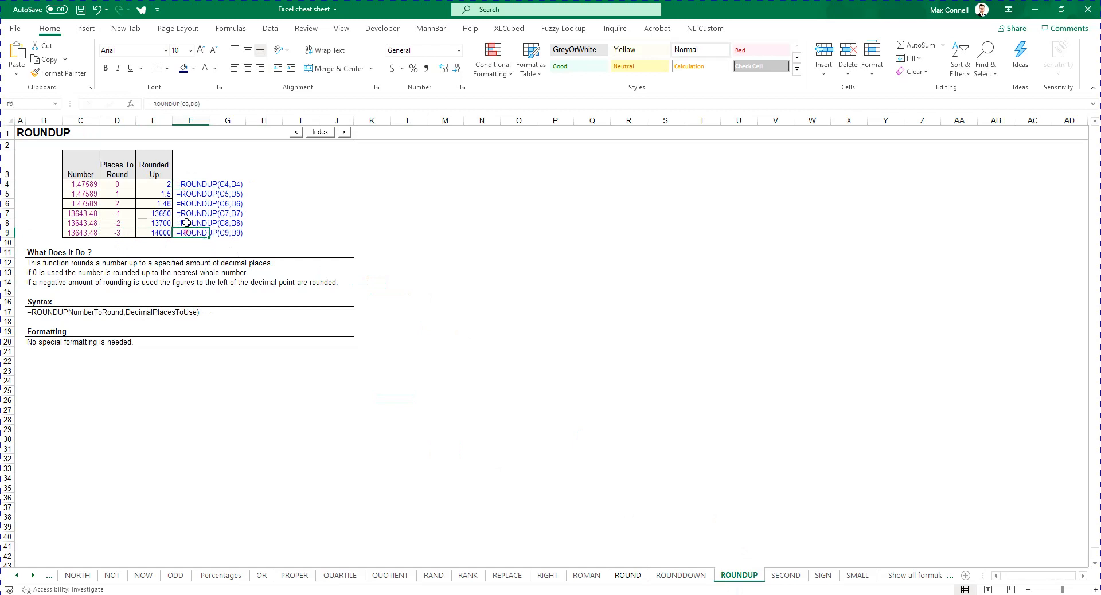
{"action": "key", "text": "F2"}
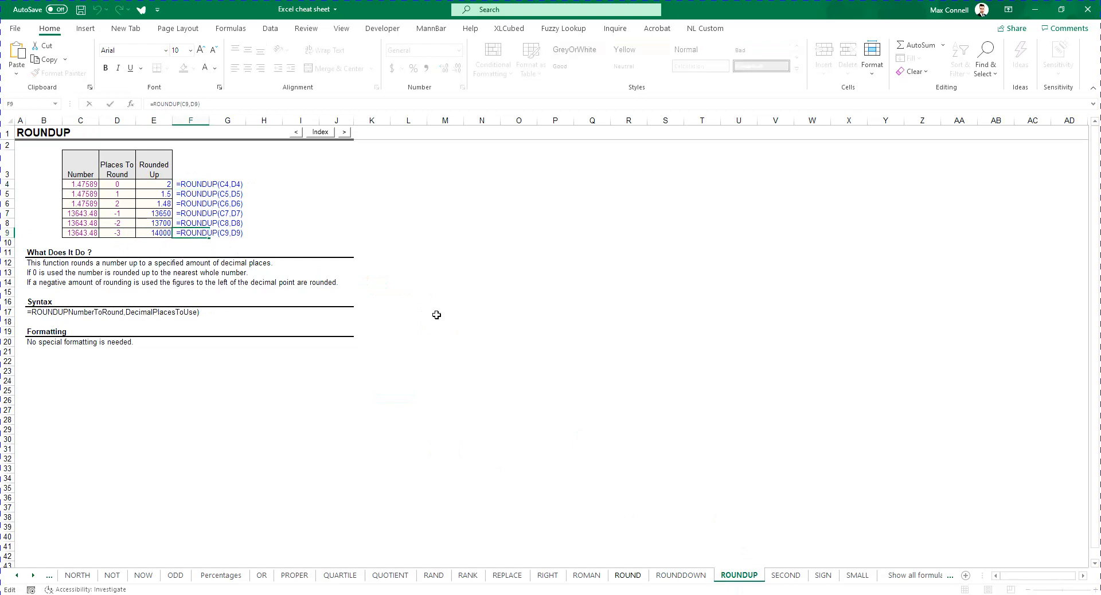
{"action": "key", "text": "Escape"}
{"action": "left_click", "coordinate": [162, 231]}
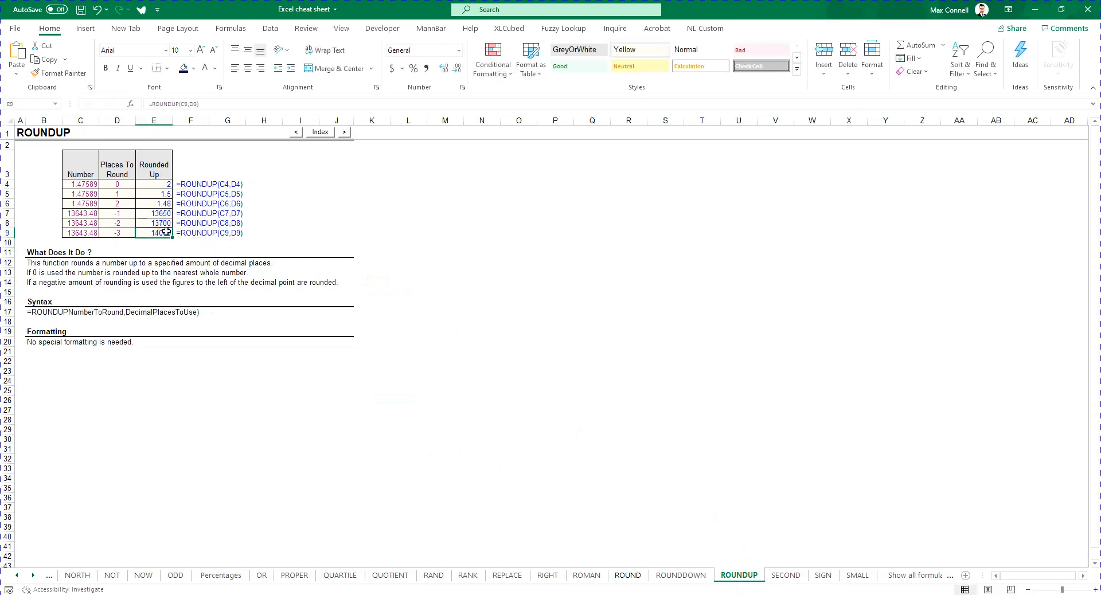
{"action": "left_click", "coordinate": [726, 333]}
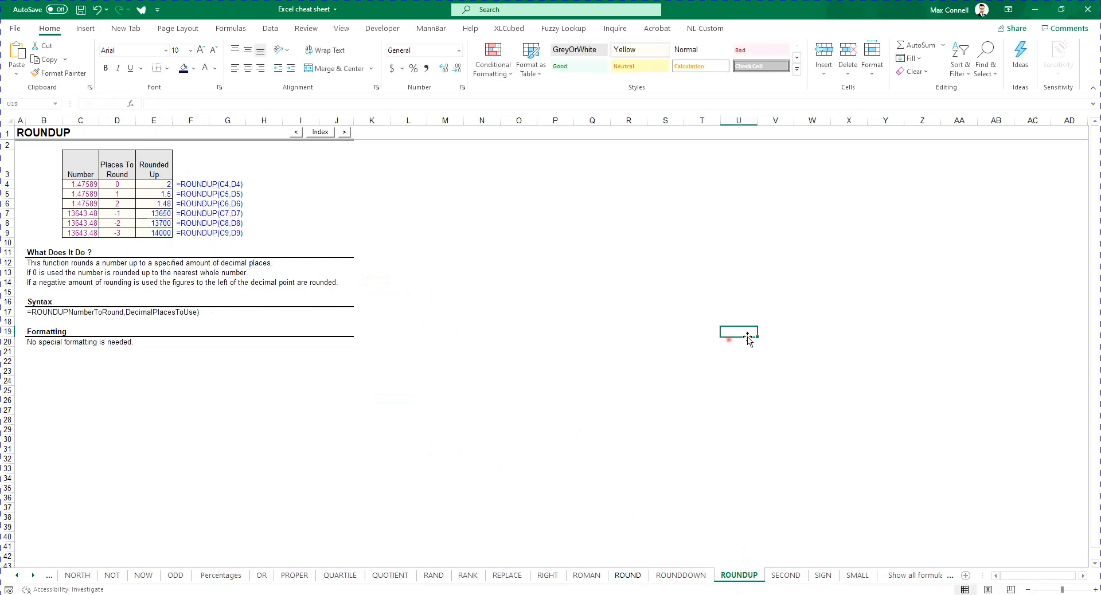
Switch to the Course Guide PDF in Adobe Acrobat, highlight Use the MOD Function in Unit 4, and return to the Excel workbook.
{"action": "left_click", "coordinate": [541, 554]}
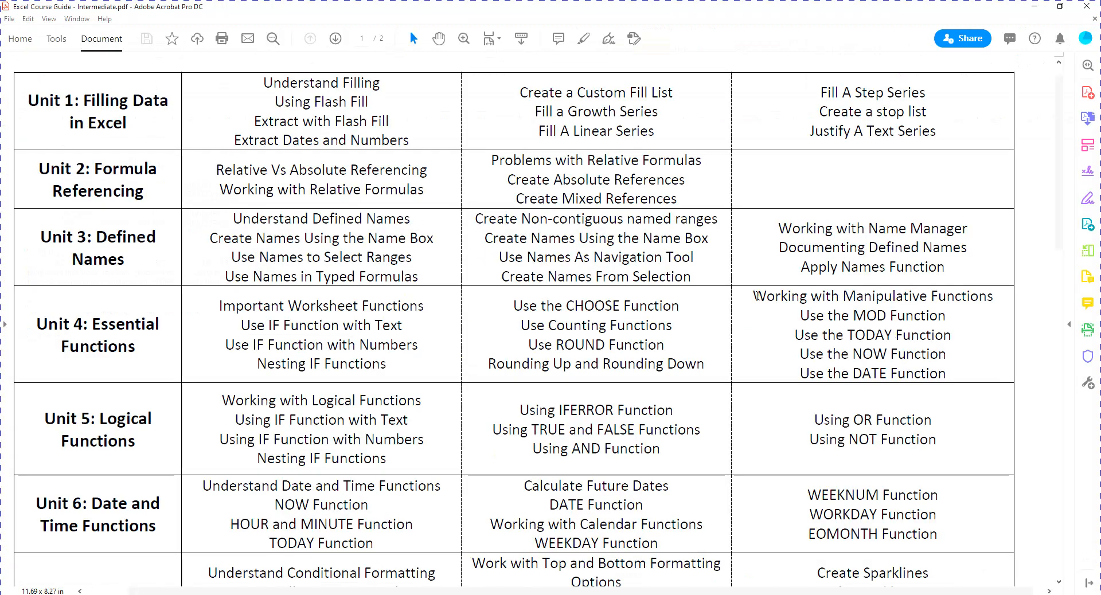
{"action": "mouse_move", "coordinate": [777, 316]}
{"action": "left_mouse_down"}
{"action": "mouse_move", "coordinate": [966, 319]}
{"action": "mouse_move", "coordinate": [808, 317]}
{"action": "mouse_move", "coordinate": [953, 320]}
{"action": "left_mouse_up"}
{"action": "left_click", "coordinate": [954, 329]}
{"action": "left_click", "coordinate": [1042, 5]}
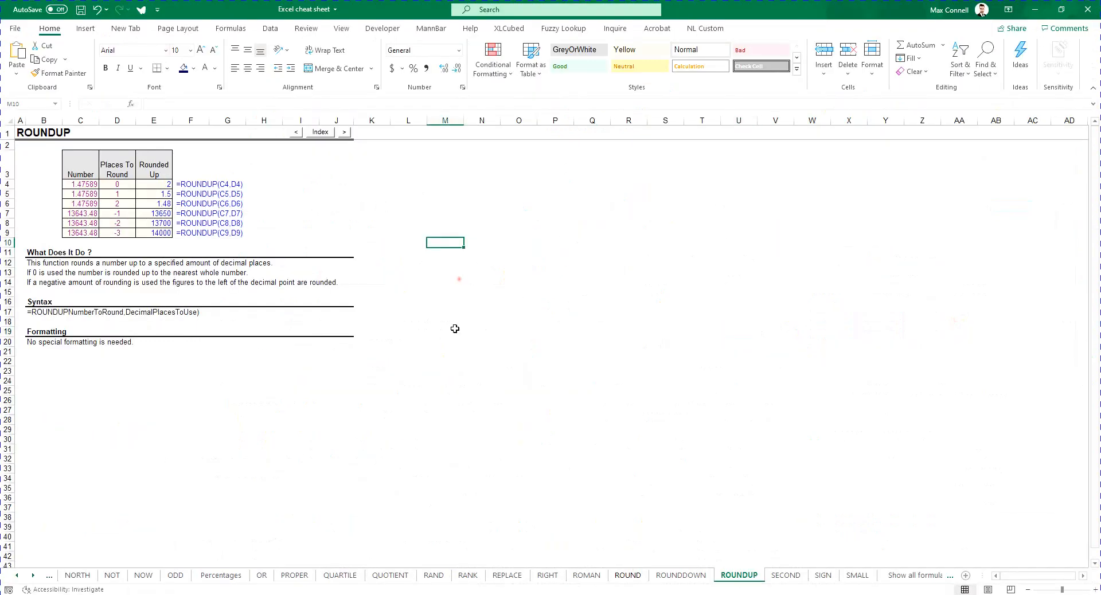
Go back through the workbook's sheets and open the MOD sheet.
{"action": "left_click", "coordinate": [17, 575]}
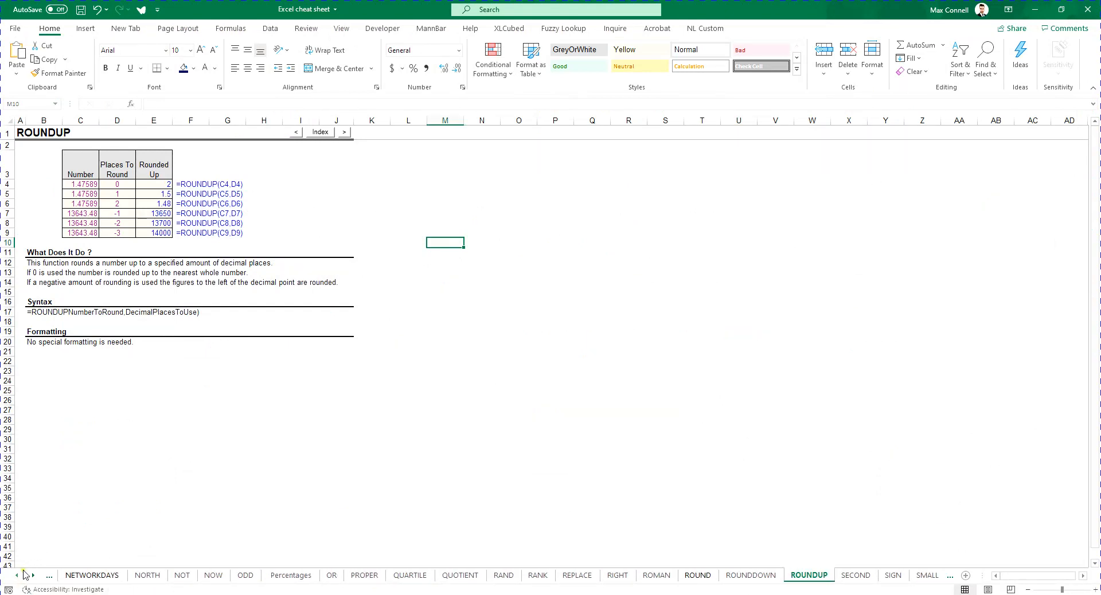
{"action": "left_click", "coordinate": [19, 574]}
{"action": "left_click", "coordinate": [19, 574]}
{"action": "left_click", "coordinate": [19, 575]}
{"action": "left_click", "coordinate": [19, 575]}
{"action": "left_click", "coordinate": [19, 575]}
{"action": "left_click", "coordinate": [19, 574]}
{"action": "left_click", "coordinate": [19, 575]}
{"action": "left_click", "coordinate": [19, 575]}
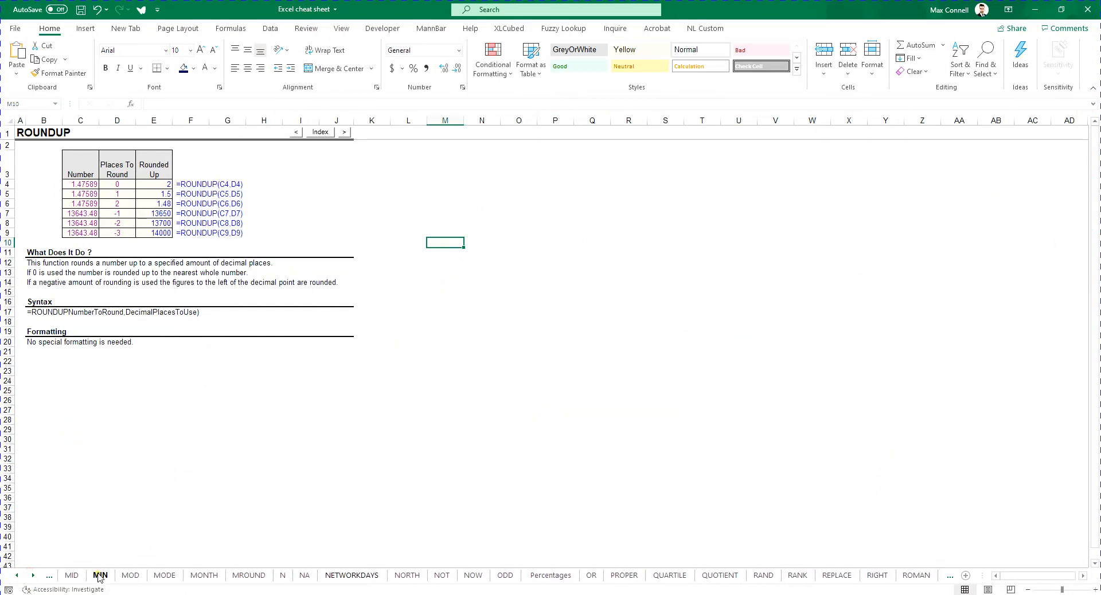
{"action": "left_click", "coordinate": [130, 576]}
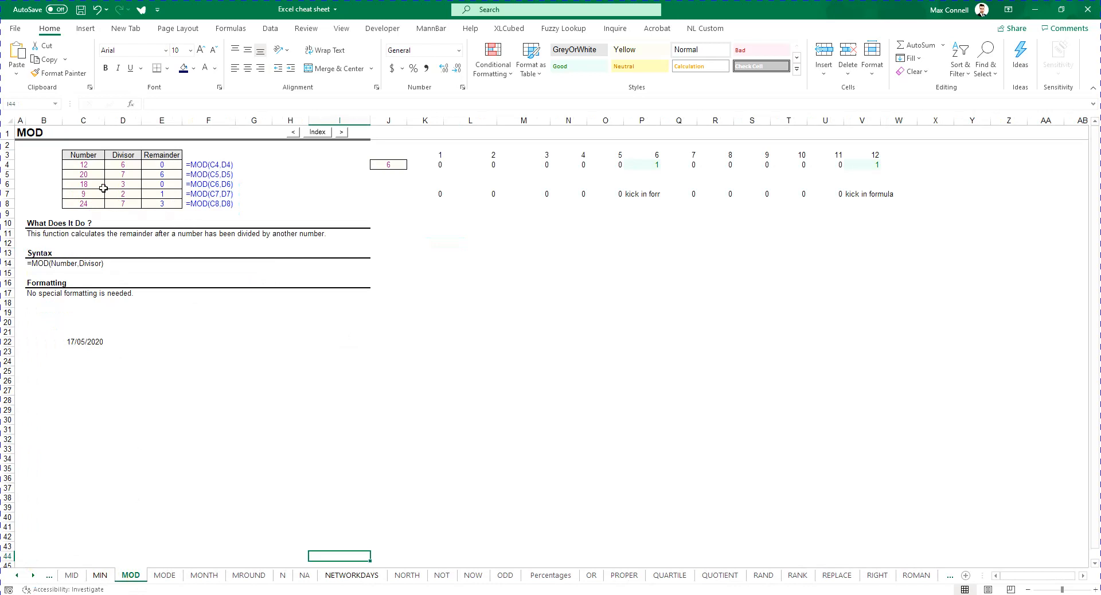
Examine the MOD formula in E4 and the number and divisor cells it refers to, C4 and D4.
{"action": "left_click", "coordinate": [153, 175]}
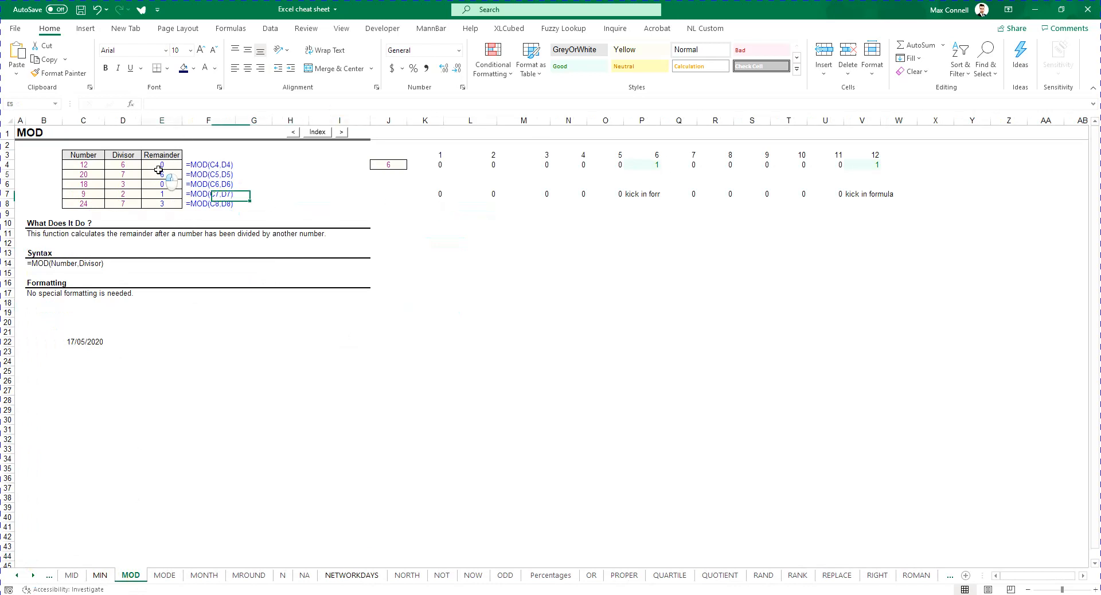
{"action": "left_click", "coordinate": [165, 165]}
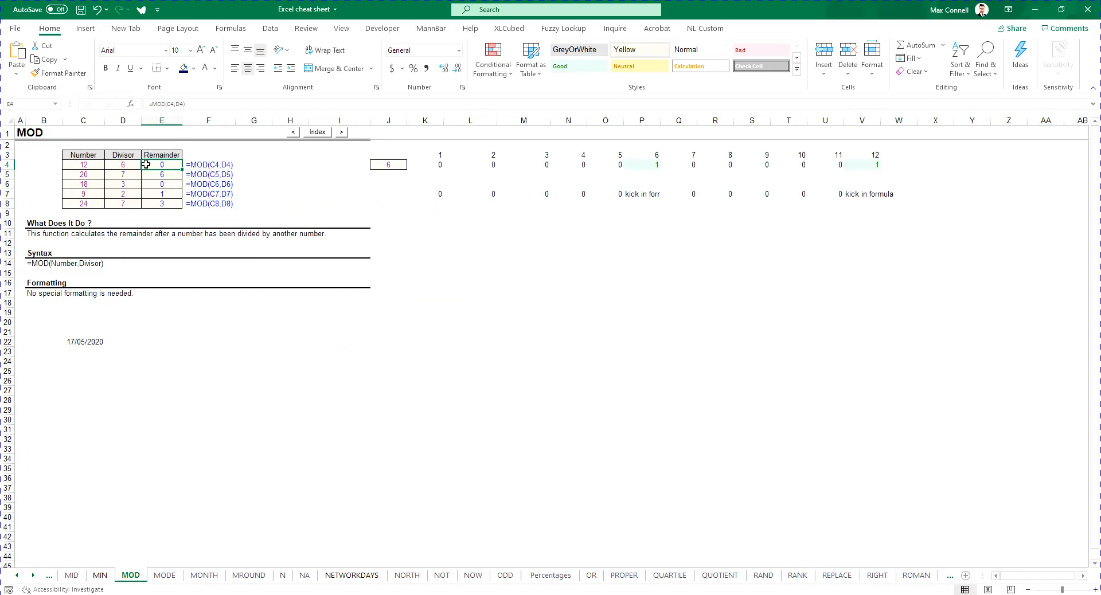
{"action": "left_click", "coordinate": [200, 167]}
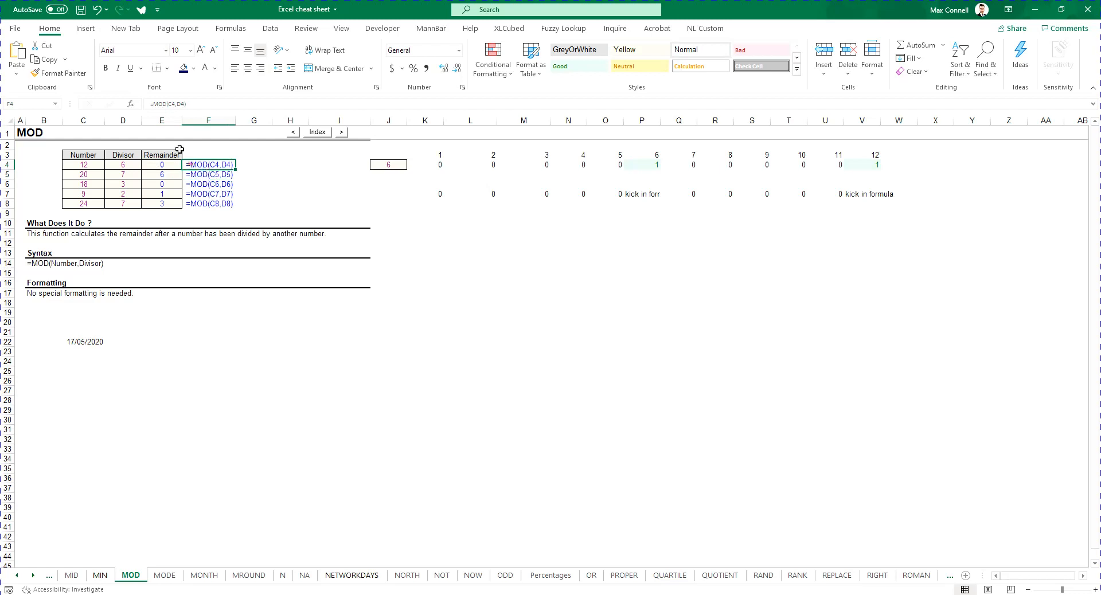
{"action": "double_click", "coordinate": [163, 165]}
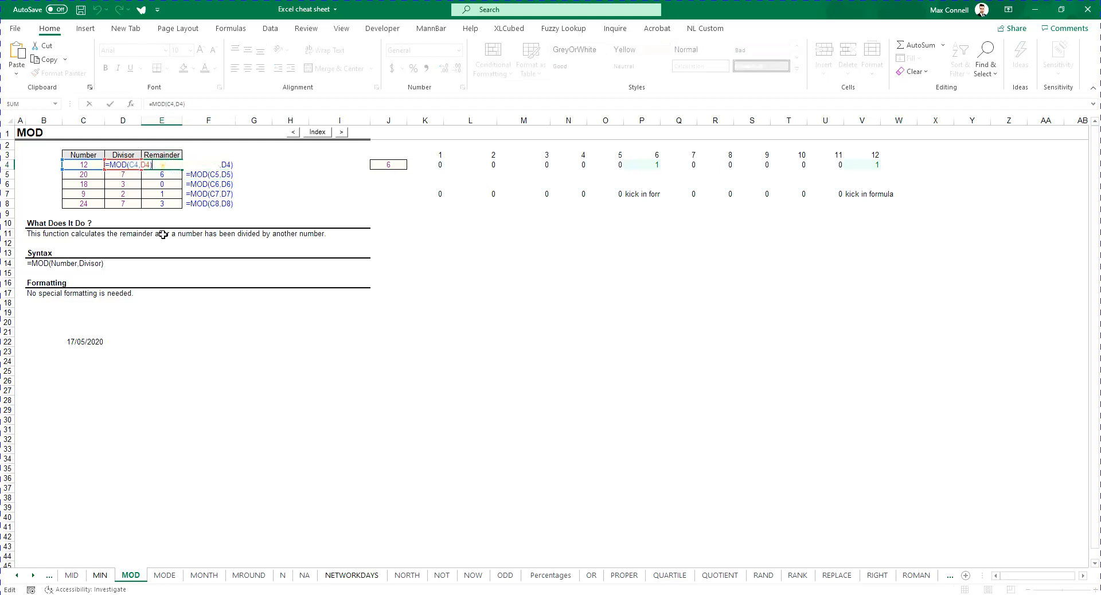
{"action": "key", "text": "Escape"}
{"action": "left_click", "coordinate": [125, 168]}
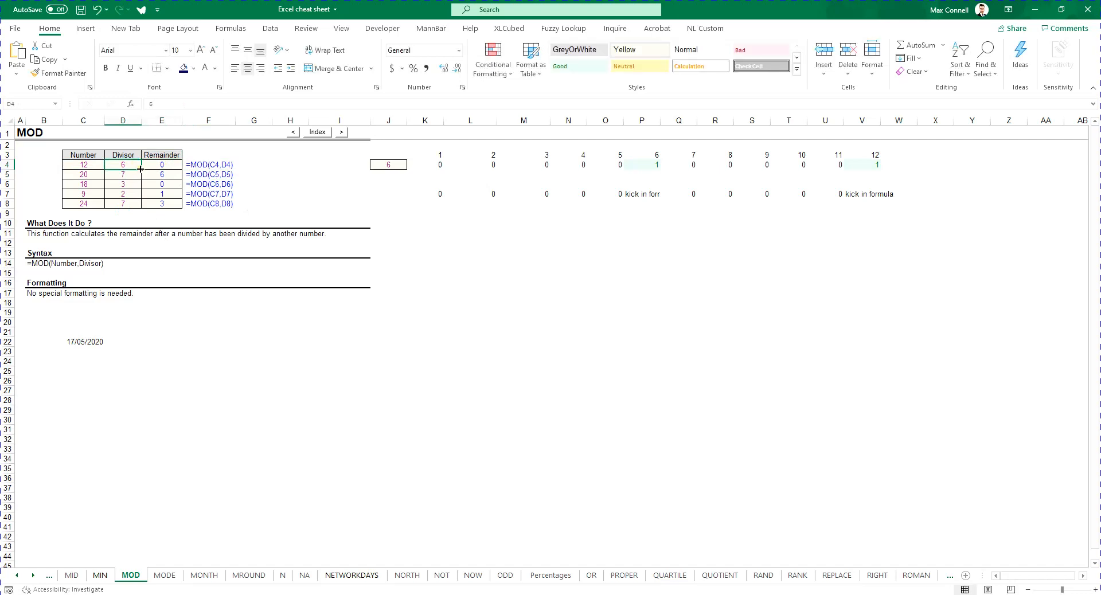
{"action": "double_click", "coordinate": [167, 165]}
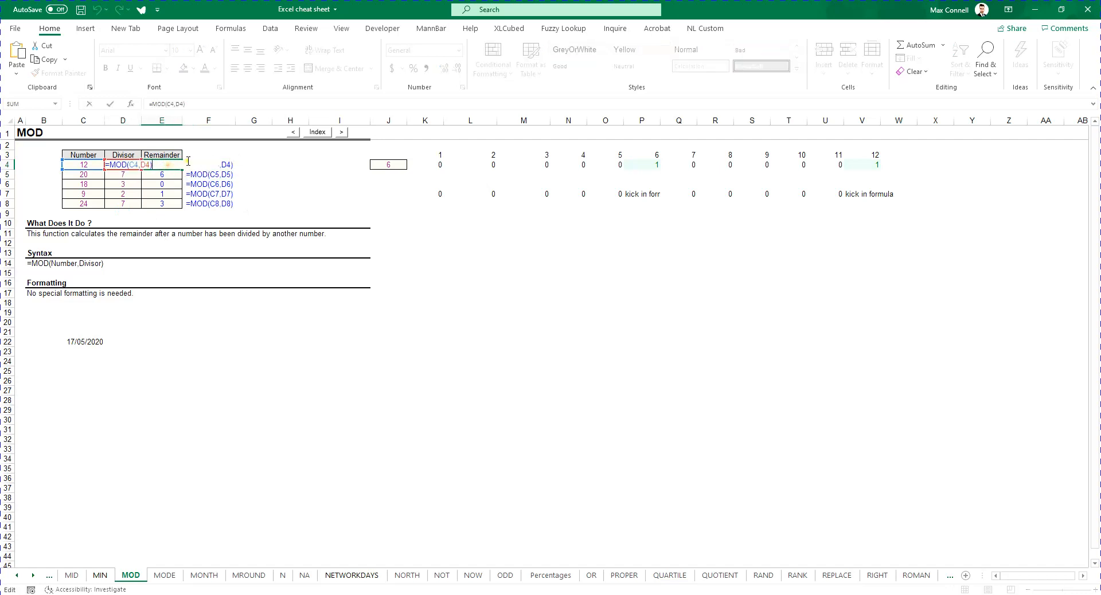
{"action": "key", "text": "Escape"}
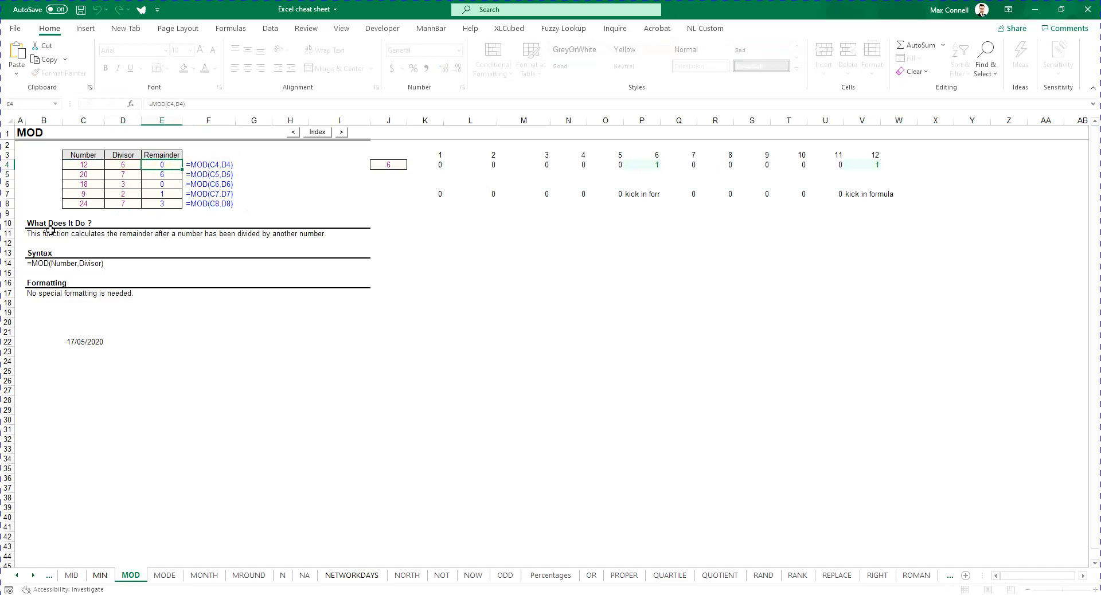
Read the MOD description in row 11 and examine the remainder and divisor of the second example in row 5.
{"action": "left_click_drag", "start_coordinate": [50, 232], "coordinate": [321, 233]}
{"action": "left_click", "coordinate": [170, 175]}
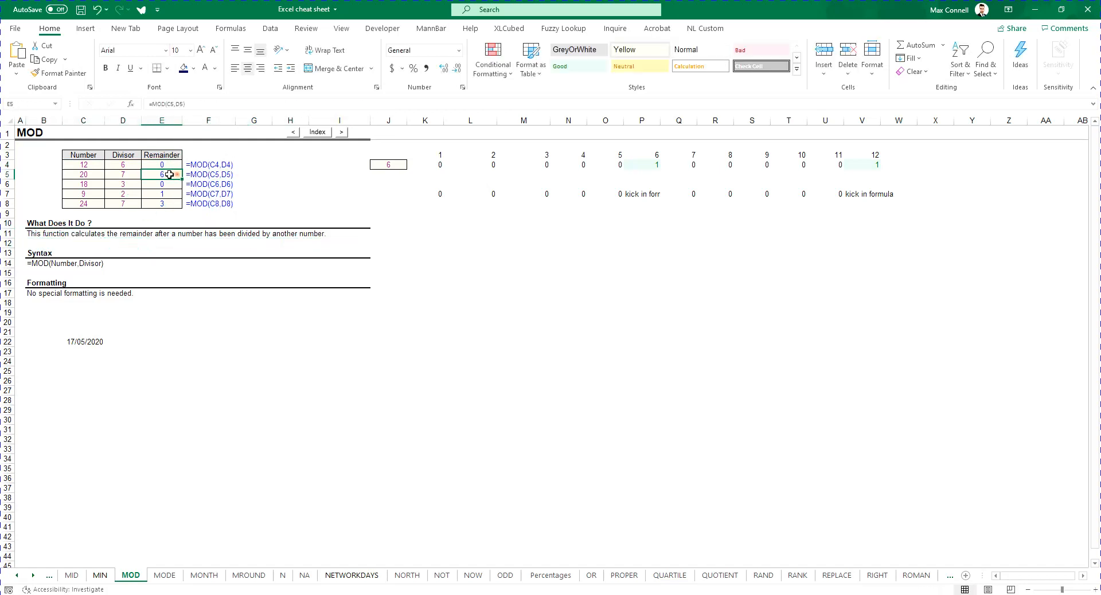
{"action": "left_click", "coordinate": [120, 174]}
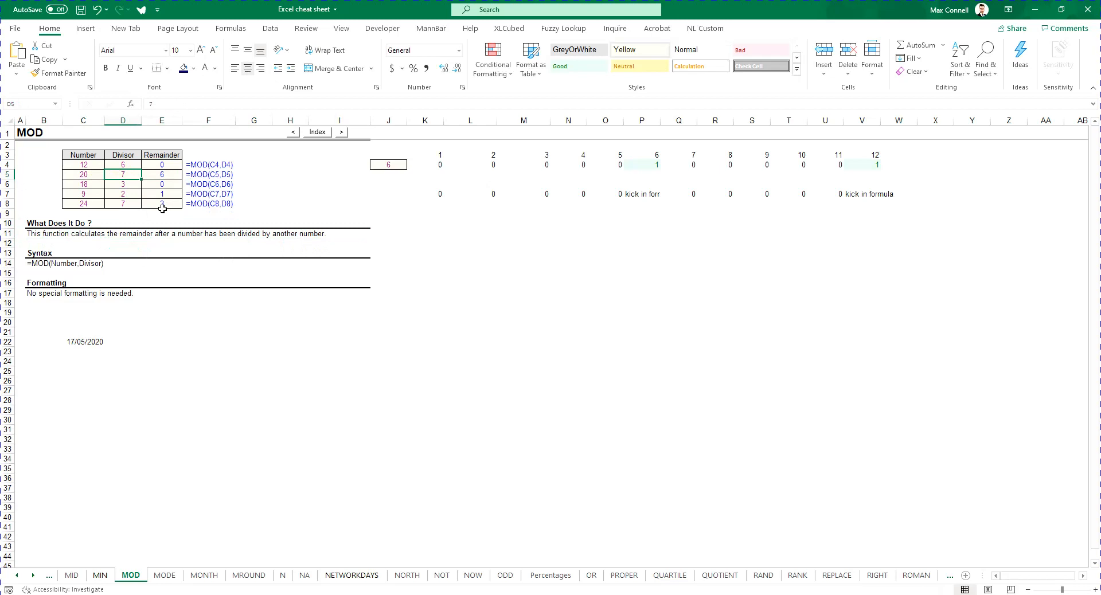
Examine the MOD remainder in E5 and the number, divisor and remainder of the row 7 example.
{"action": "left_click", "coordinate": [159, 175]}
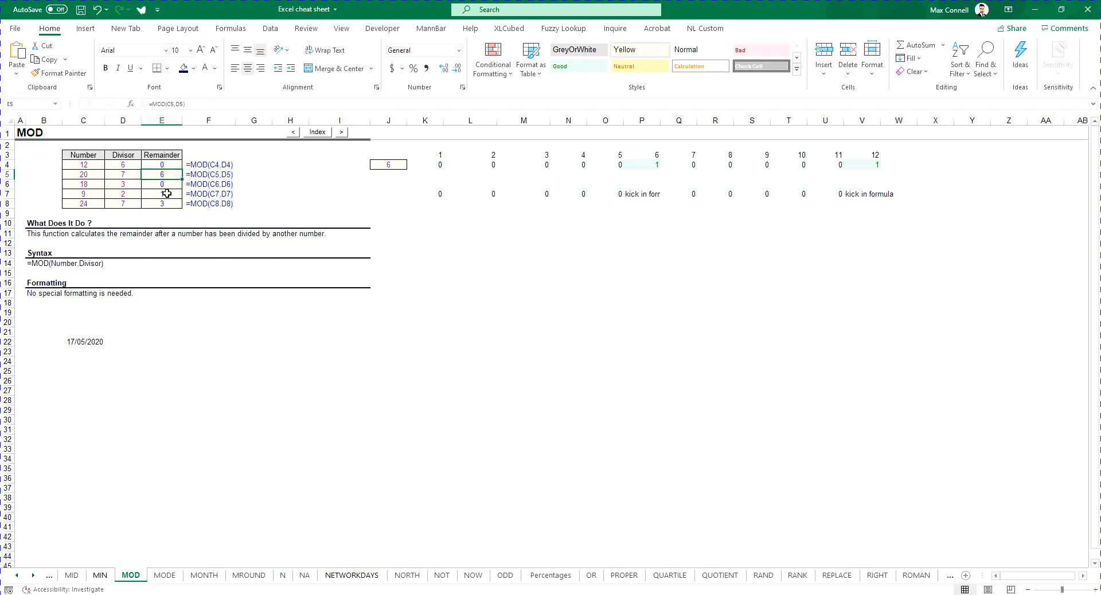
{"action": "left_click", "coordinate": [83, 194]}
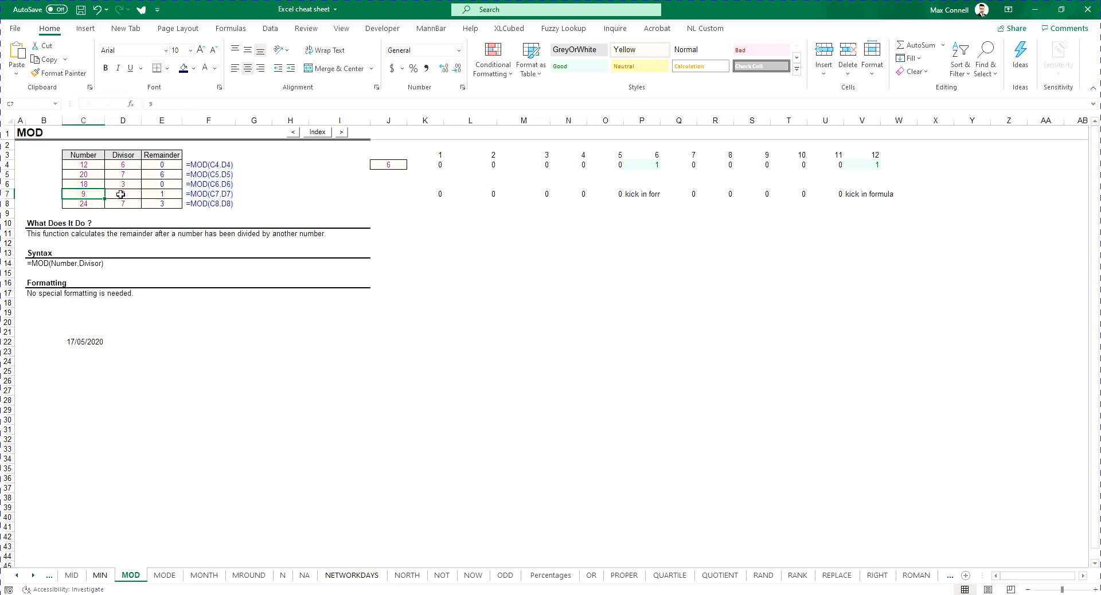
{"action": "left_click", "coordinate": [120, 194]}
{"action": "left_click", "coordinate": [160, 193]}
Label cell I4 beside the divisor input as "months repeated".
{"action": "left_click", "coordinate": [384, 215]}
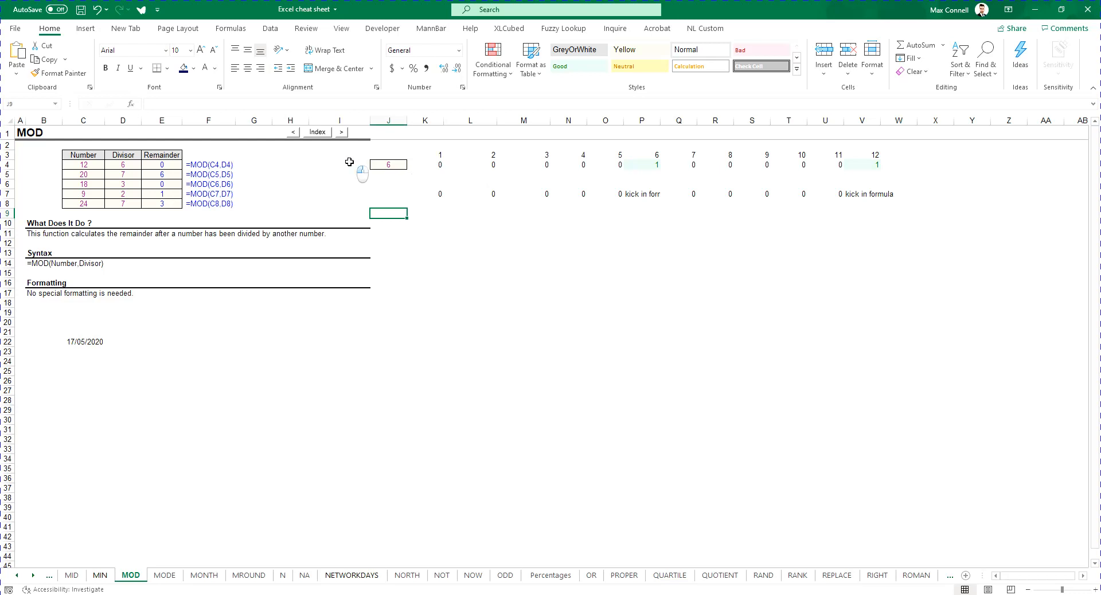
{"action": "left_click", "coordinate": [352, 165]}
{"action": "type", "text": "mo"}
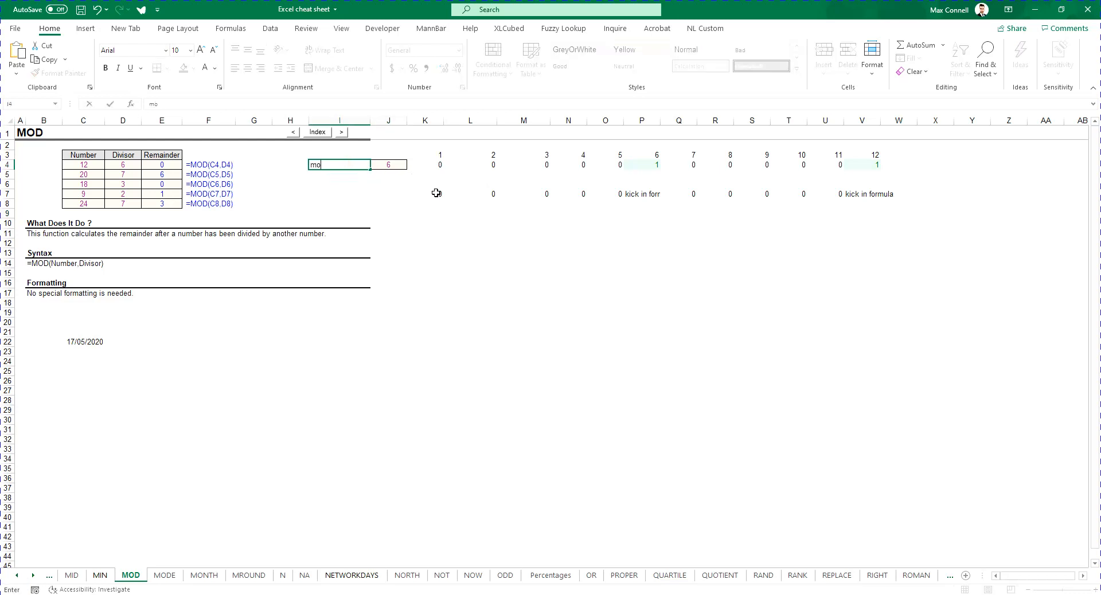
{"action": "type", "text": "nths repeated"}
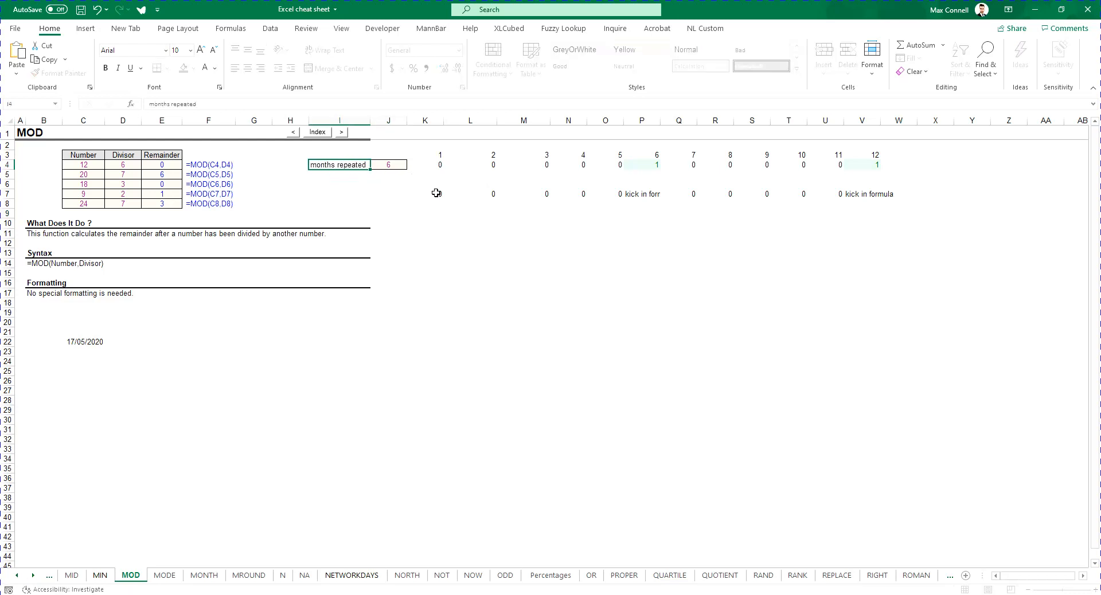
Try 5 as the months repeated value in J4 and restore it to 6.
{"action": "left_click", "coordinate": [394, 165]}
{"action": "key", "text": "Left"}
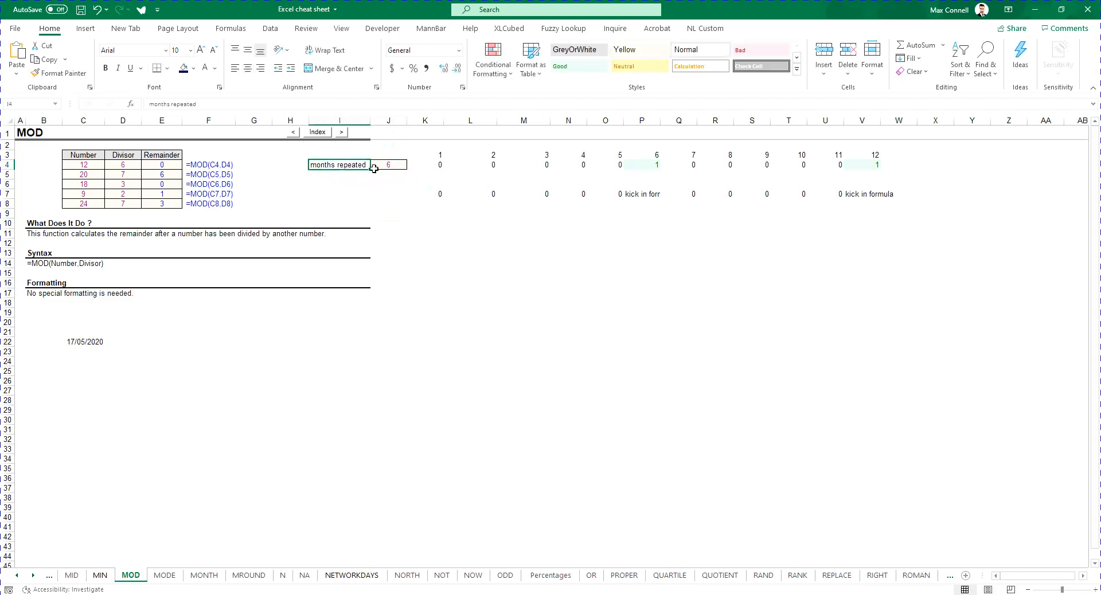
{"action": "left_click", "coordinate": [395, 166]}
{"action": "type", "text": "5"}
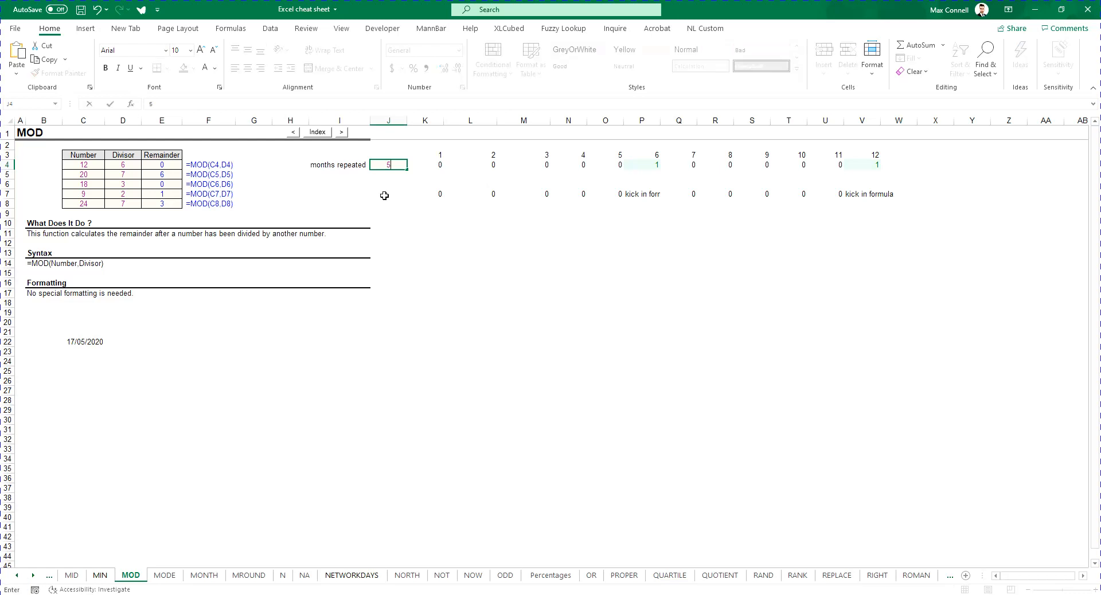
{"action": "type", "text": "6"}
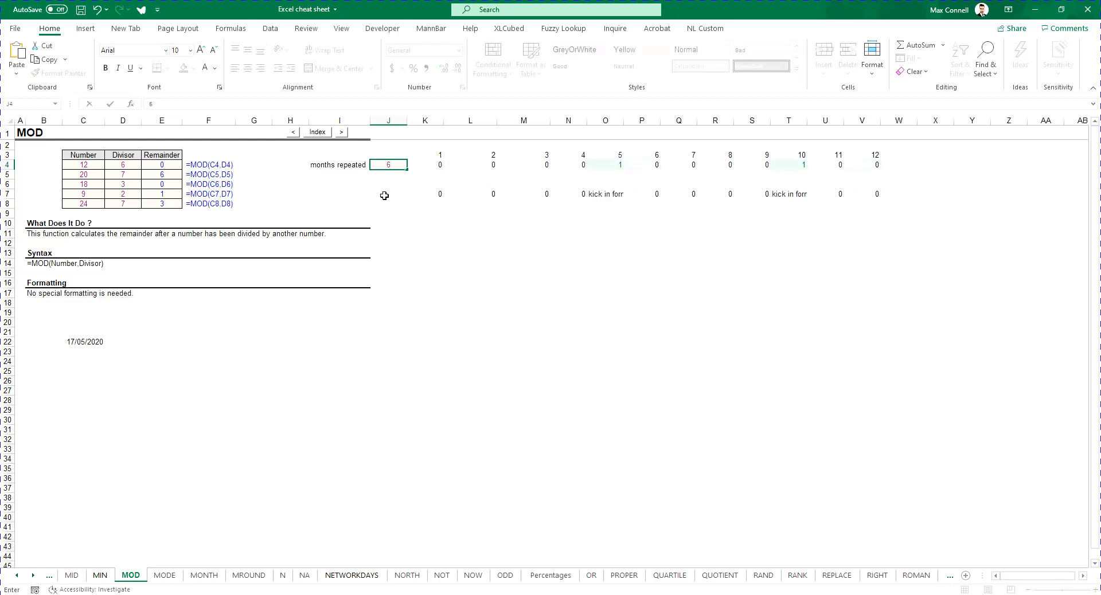
Examine the month numbers in row 3, the interval in J4 and the IF and MOD formula in P4.
{"action": "left_click_drag", "start_coordinate": [439, 159], "coordinate": [855, 154]}
{"action": "left_click", "coordinate": [590, 174]}
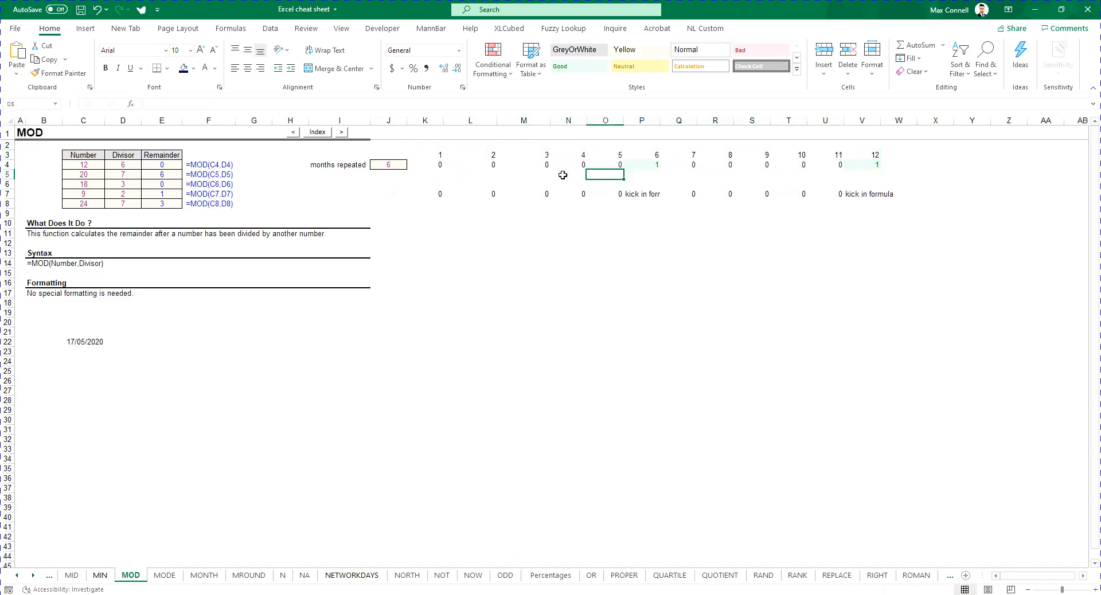
{"action": "left_click", "coordinate": [391, 163]}
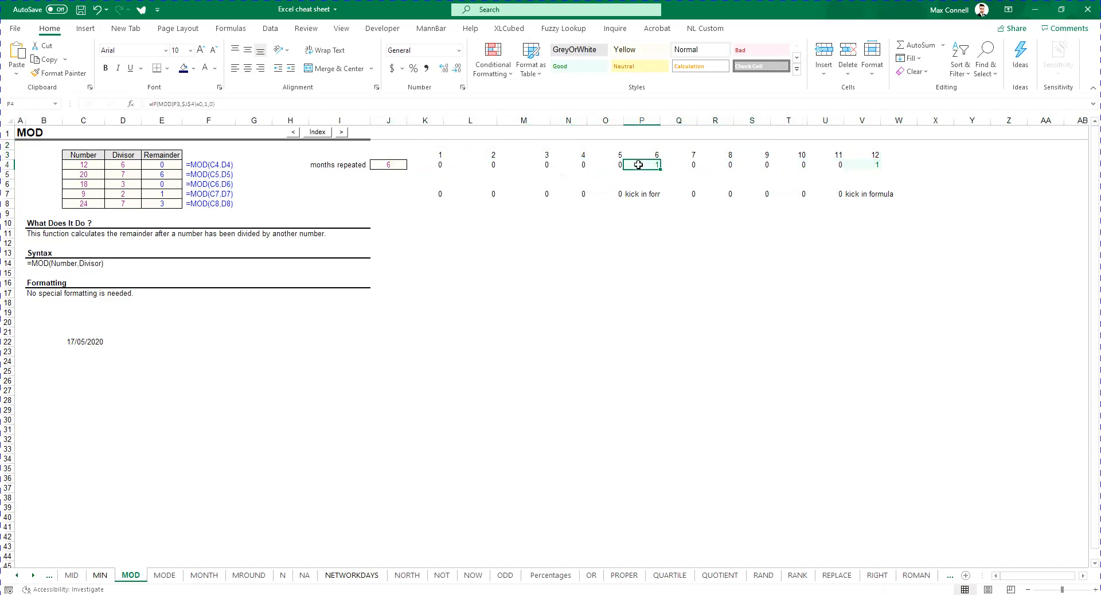
{"action": "double_click", "coordinate": [635, 166]}
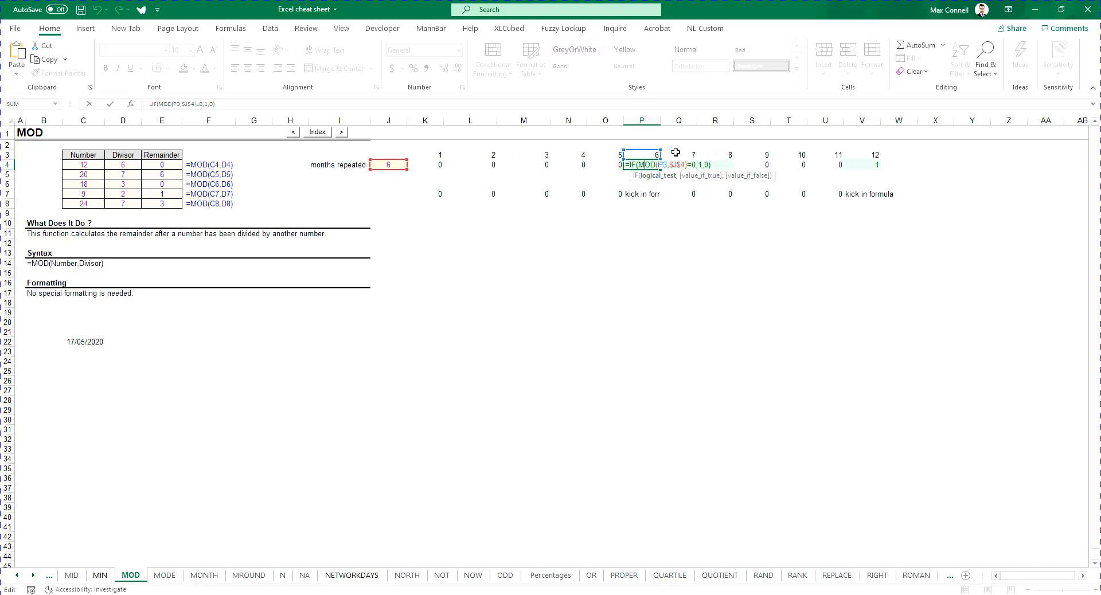
{"action": "key", "text": "Return"}
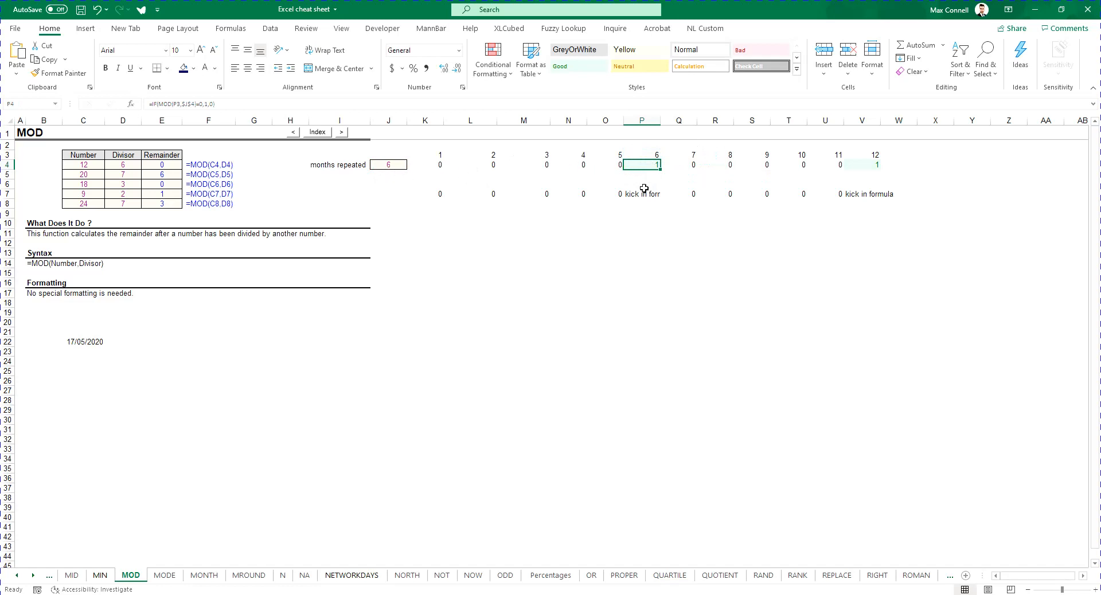
Trace P4's formula to its inputs J4 and P3, and compare the row 4 flags of the surrounding months.
{"action": "left_click", "coordinate": [376, 166]}
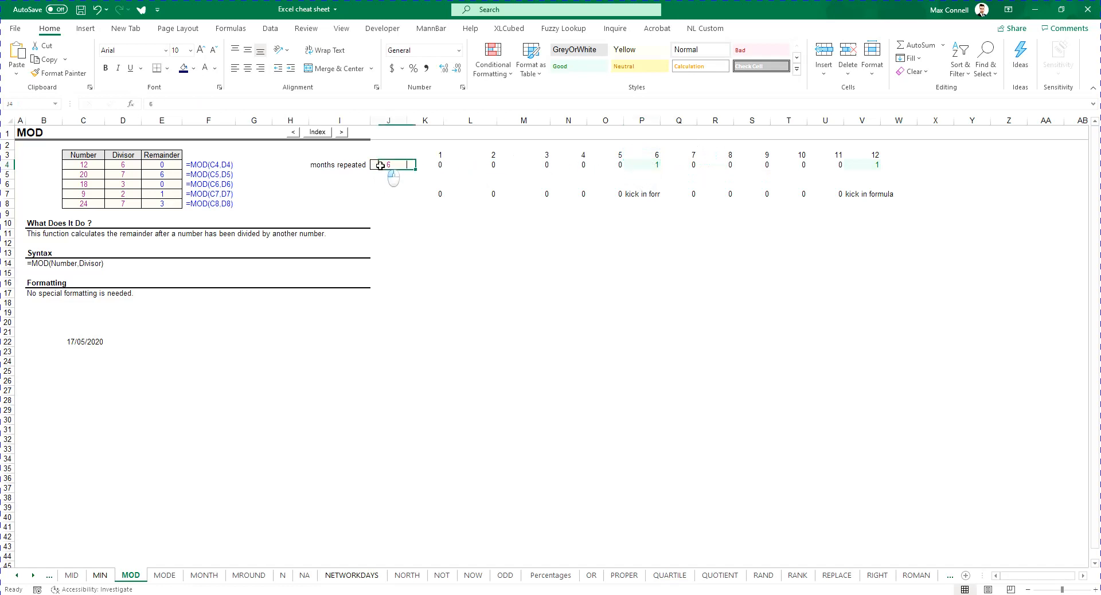
{"action": "left_click", "coordinate": [644, 158]}
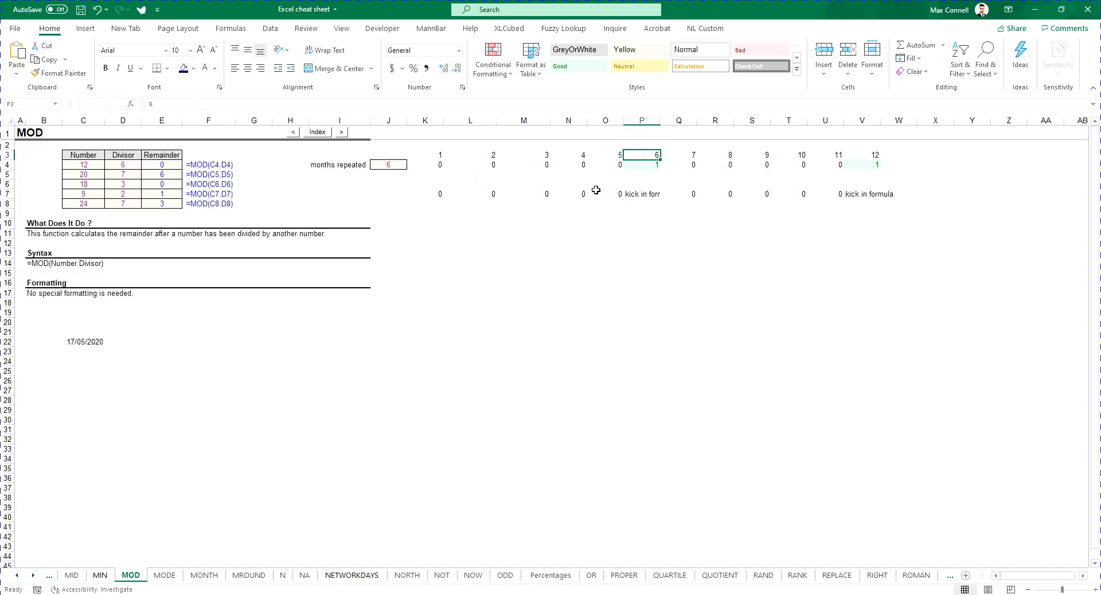
{"action": "left_click", "coordinate": [635, 165]}
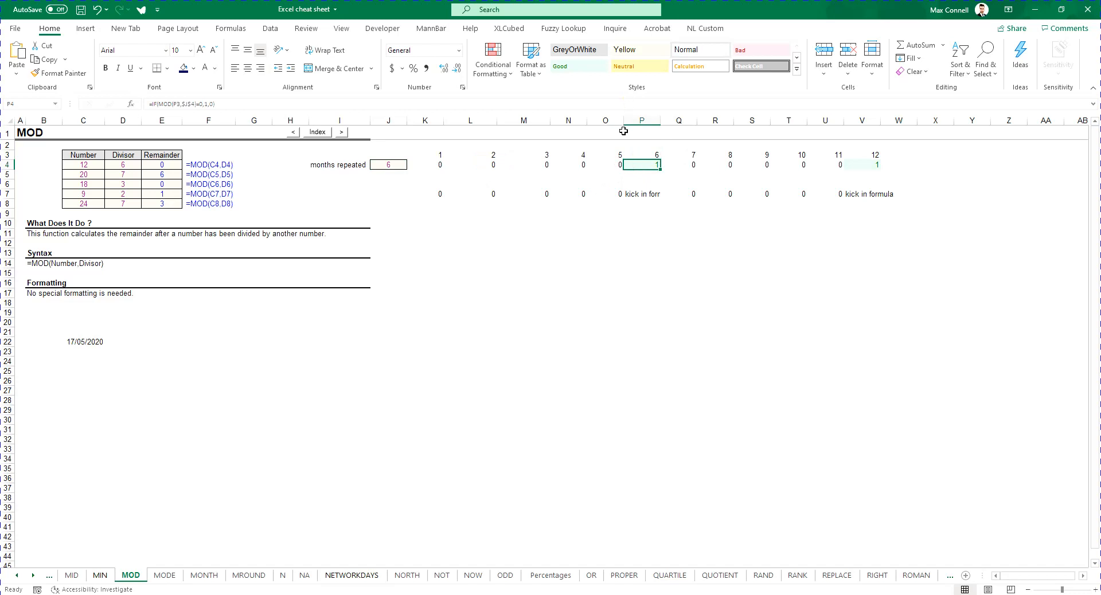
{"action": "double_click", "coordinate": [640, 164]}
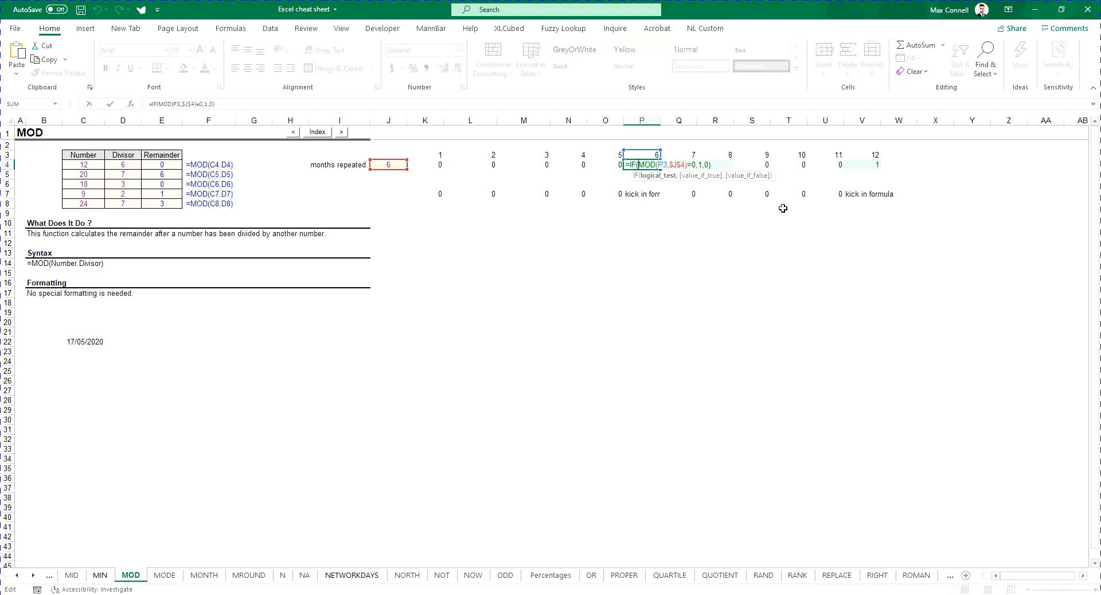
{"action": "key", "text": "Escape"}
{"action": "left_click_drag", "start_coordinate": [612, 165], "coordinate": [436, 165]}
{"action": "left_click_drag", "start_coordinate": [679, 165], "coordinate": [813, 166]}
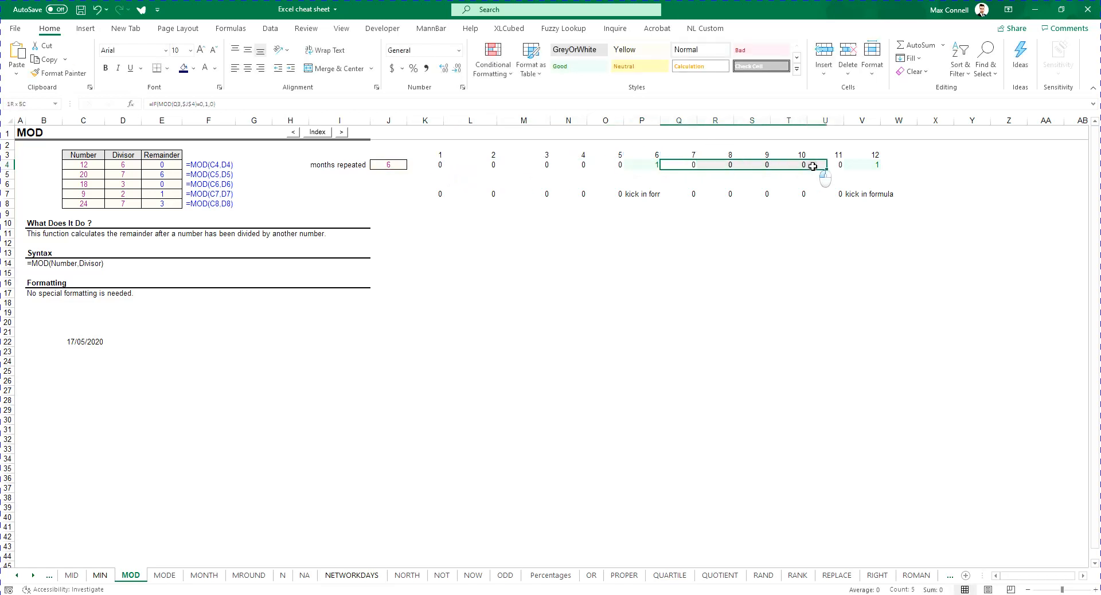
{"action": "left_click", "coordinate": [671, 245]}
Set the months repeated value in J4 to 3 and check the row 4 flags for months 3, 6, 9 and 12.
{"action": "left_click", "coordinate": [381, 161]}
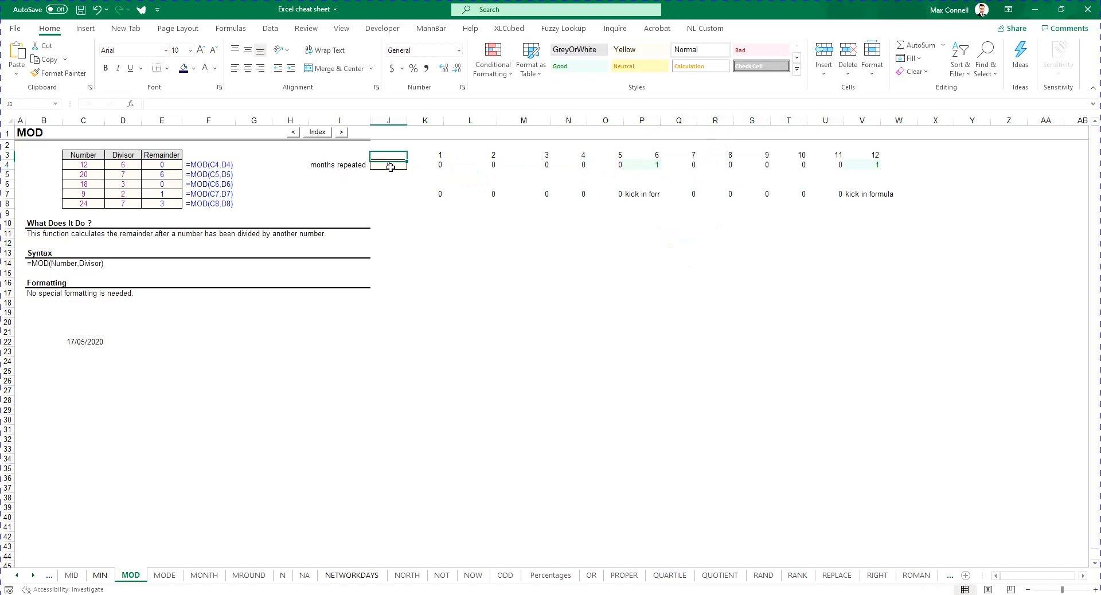
{"action": "type", "text": "3"}
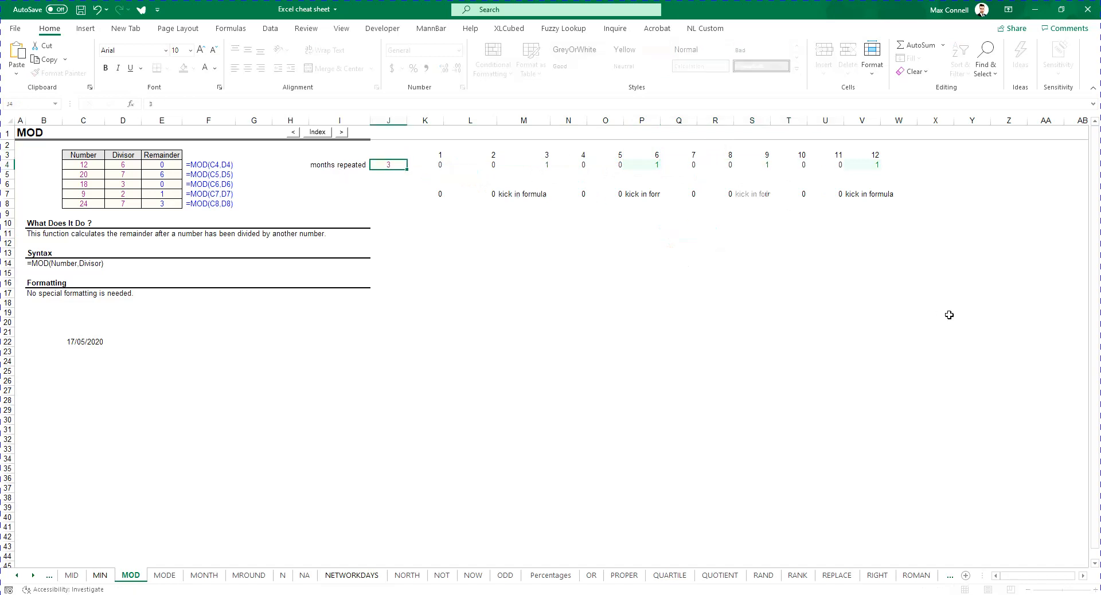
{"action": "left_click", "coordinate": [542, 165]}
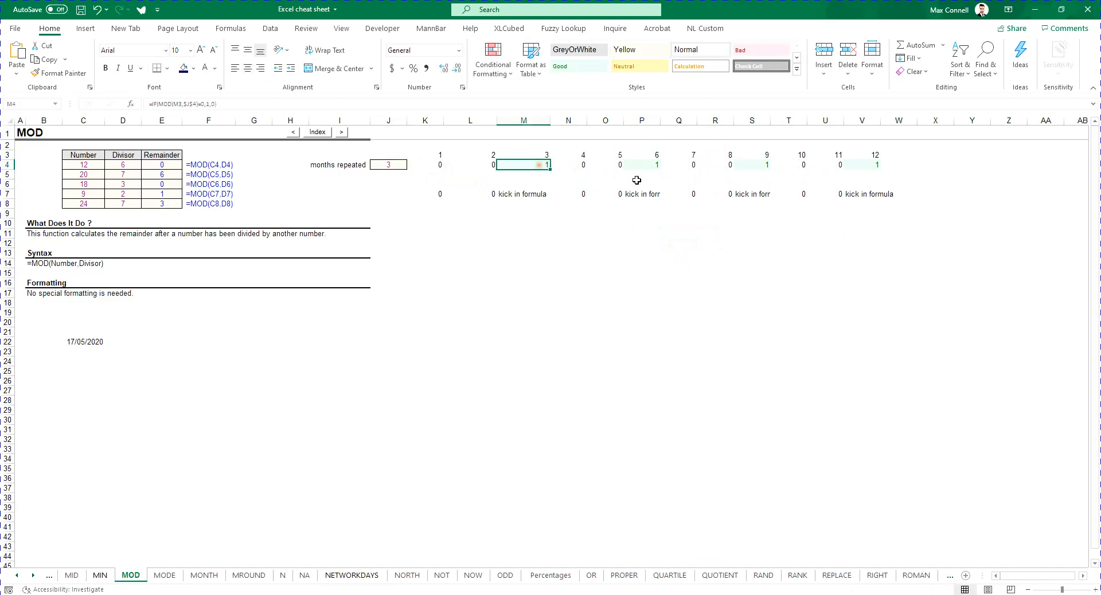
{"action": "left_click", "coordinate": [652, 168]}
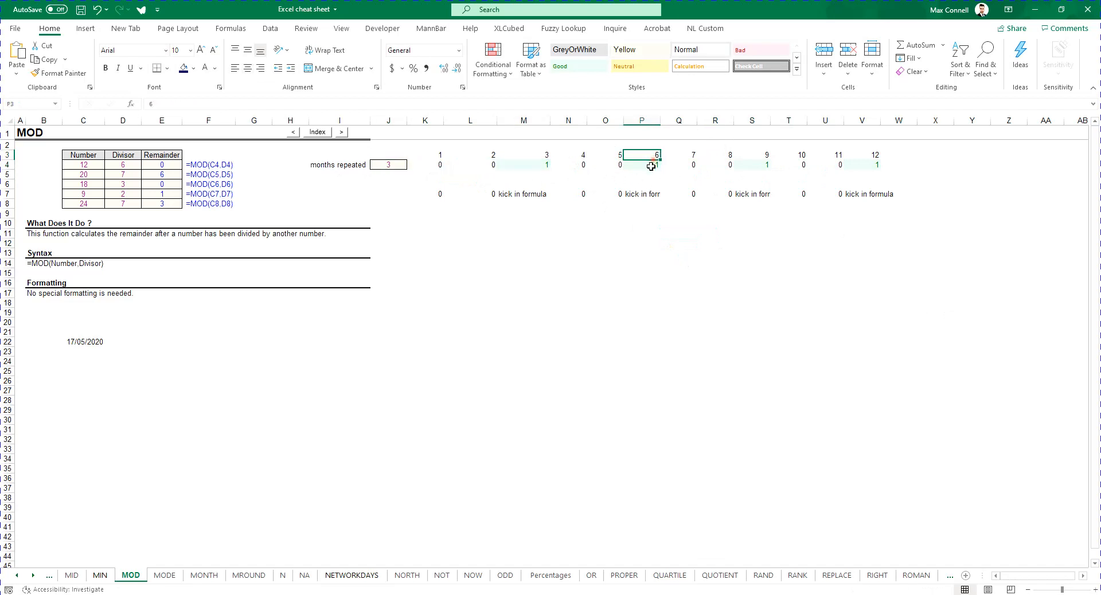
{"action": "left_click", "coordinate": [754, 165]}
{"action": "left_click", "coordinate": [860, 163]}
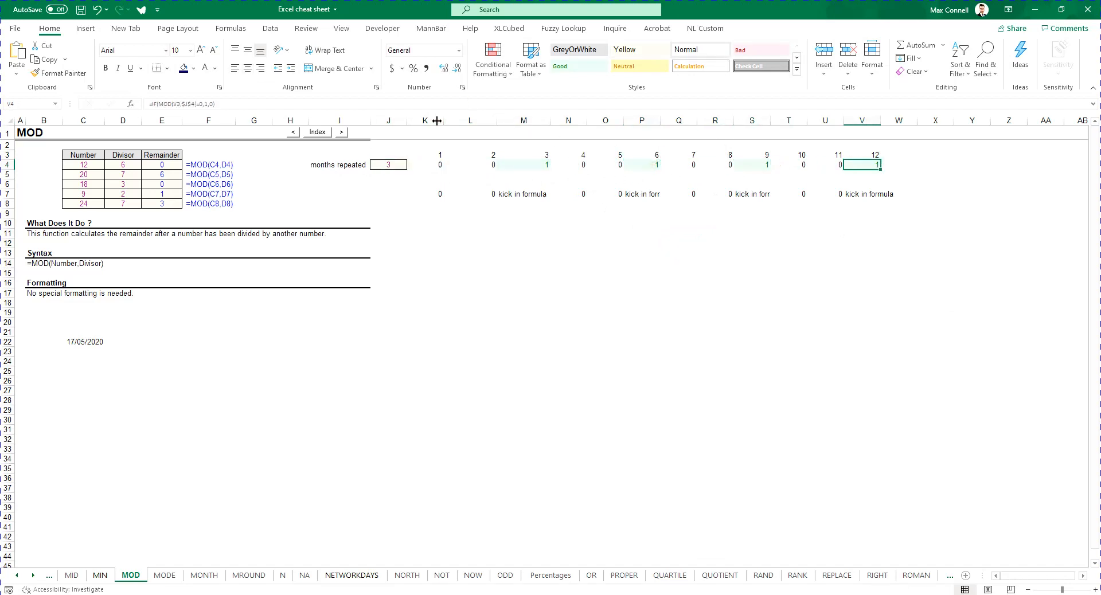
Review the month numbers and flags across all twelve months in K3:V4.
{"action": "left_click_drag", "start_coordinate": [432, 157], "coordinate": [879, 172]}
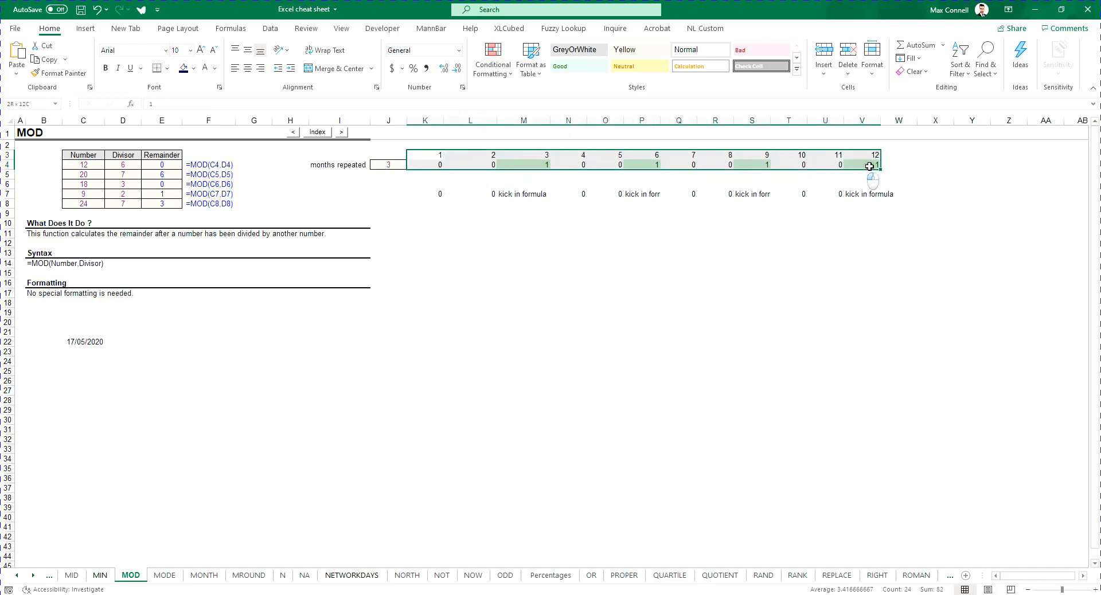
{"action": "left_click", "coordinate": [783, 264]}
{"action": "left_click_drag", "start_coordinate": [427, 159], "coordinate": [940, 172]}
{"action": "left_click", "coordinate": [655, 253]}
Examine the IF formula in M7 that returns "kick in formula", along with the M4 flag and J4 interval behind it.
{"action": "left_click", "coordinate": [437, 197]}
{"action": "left_click", "coordinate": [524, 195]}
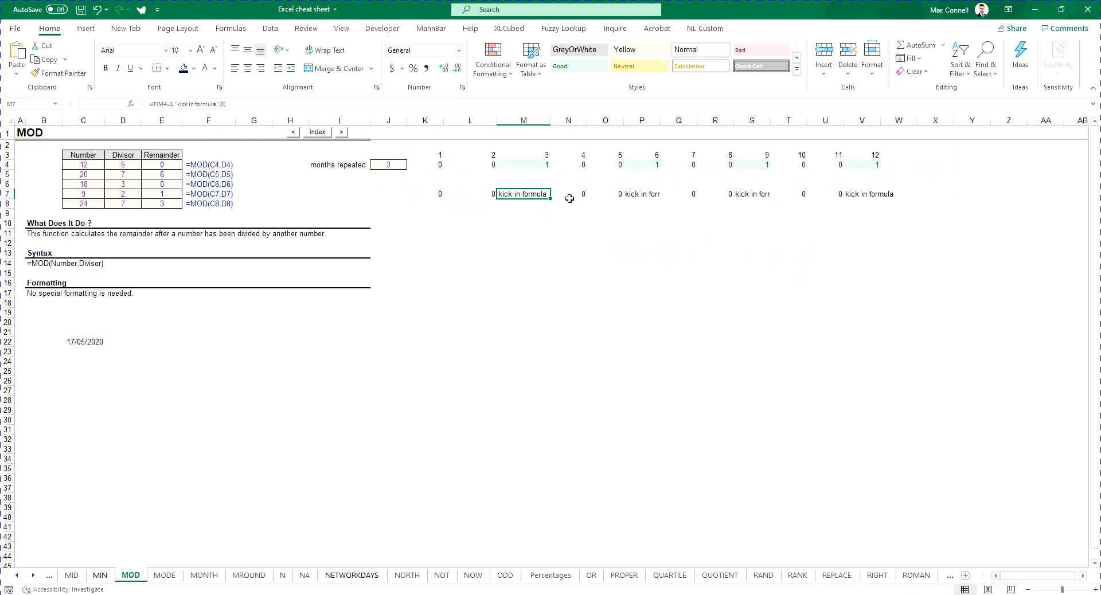
{"action": "left_click", "coordinate": [531, 165]}
{"action": "left_click", "coordinate": [538, 195]}
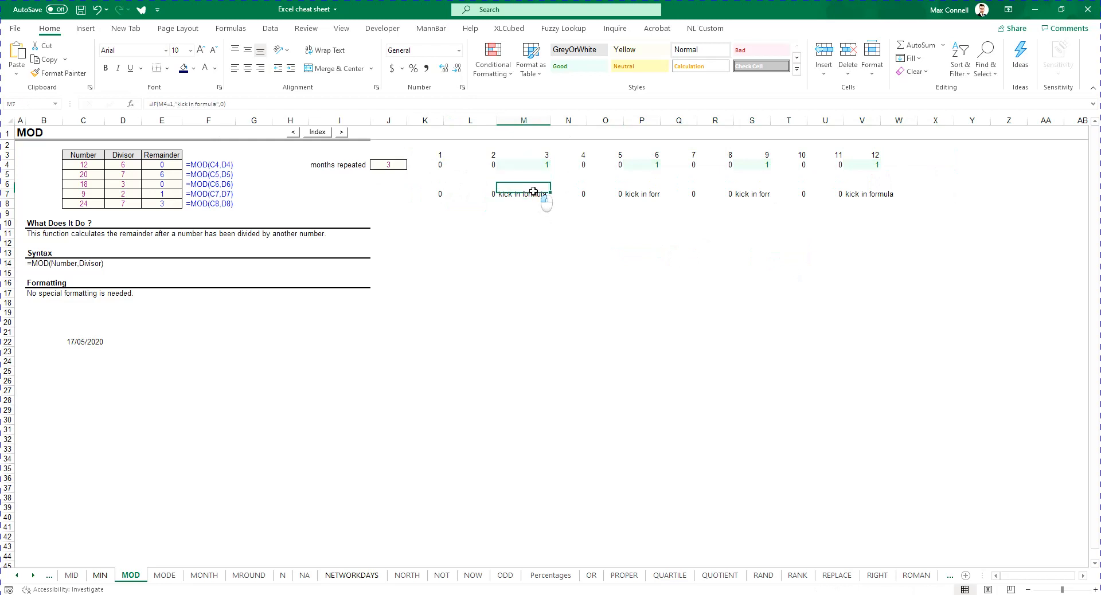
{"action": "left_click", "coordinate": [399, 164]}
{"action": "left_click", "coordinate": [534, 165]}
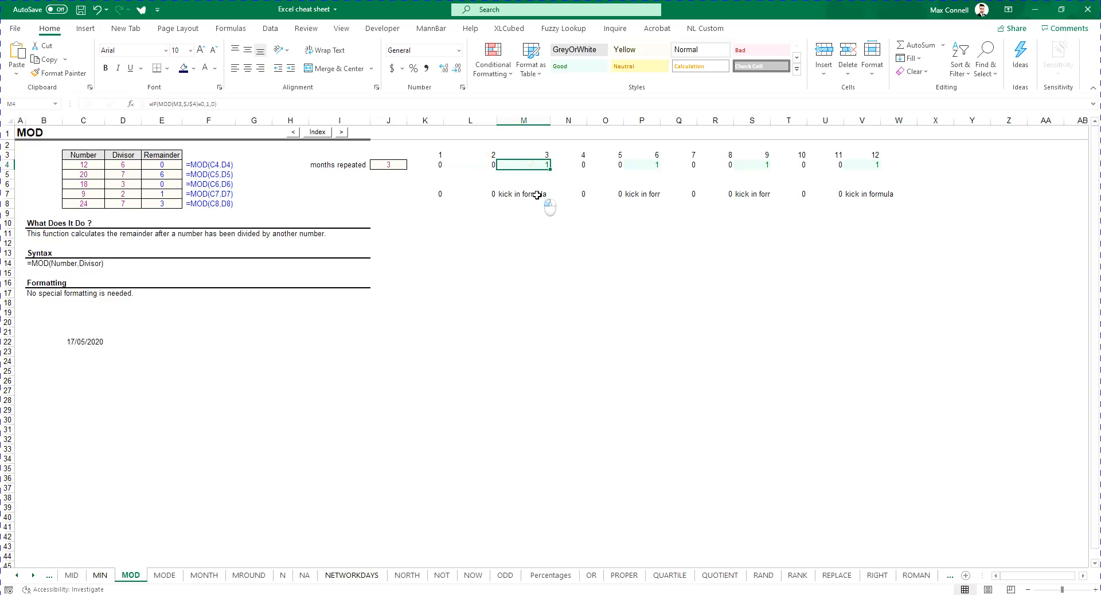
{"action": "double_click", "coordinate": [536, 195]}
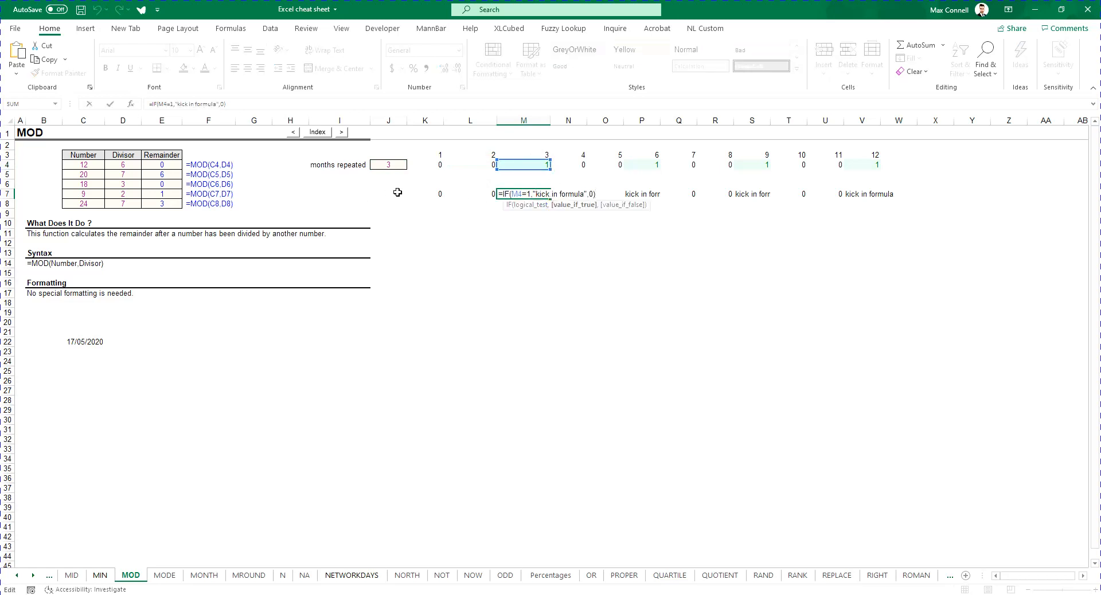
{"action": "key", "text": "Escape"}
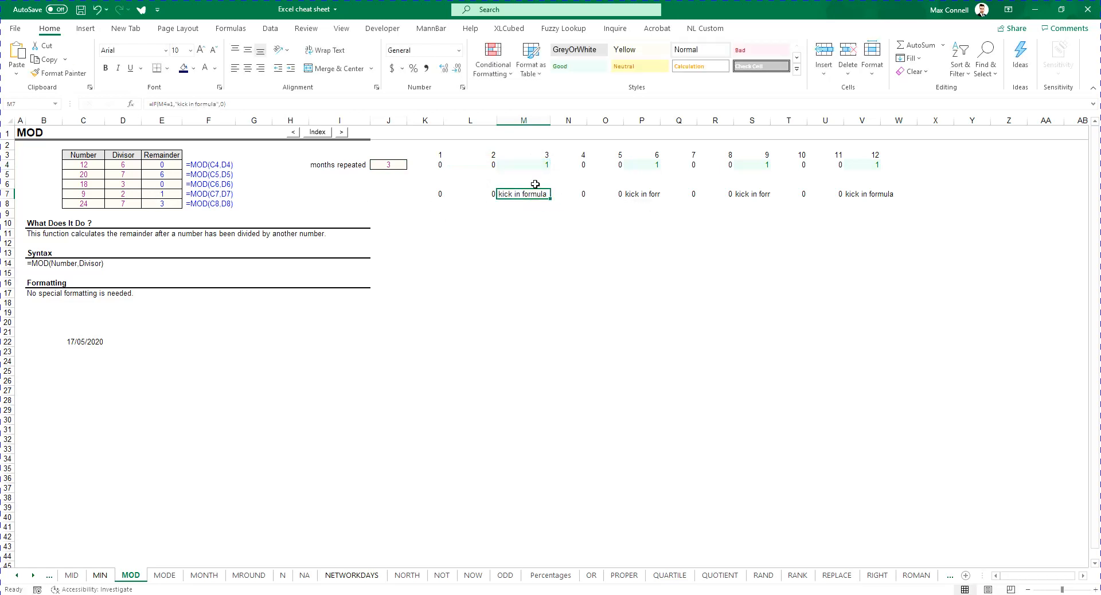
Set the months repeated value in J4 to 12.
{"action": "left_click", "coordinate": [392, 165]}
{"action": "type", "text": "`1"}
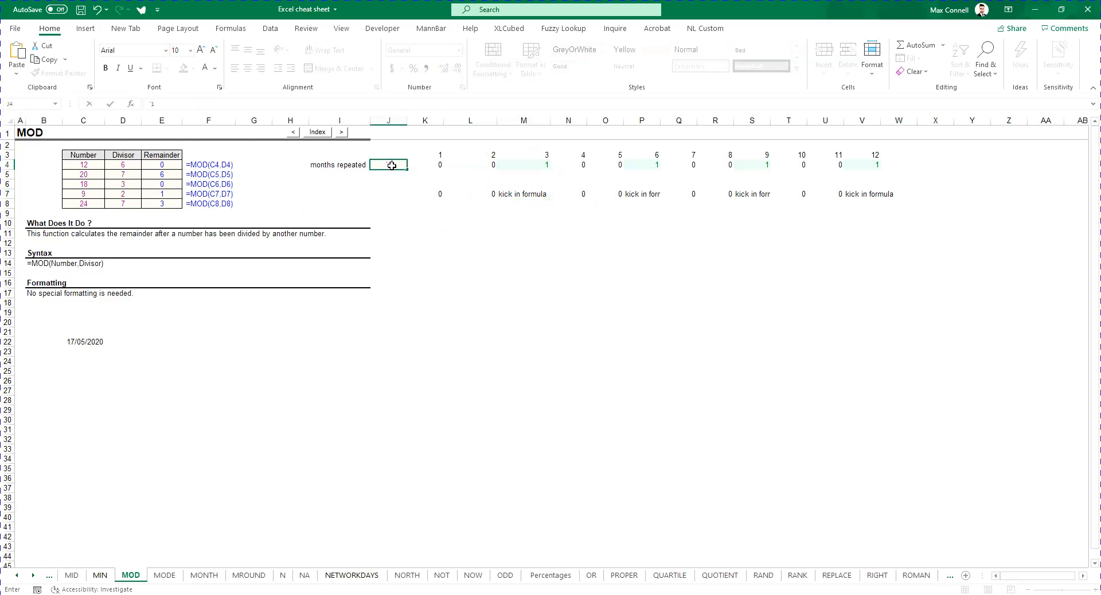
{"action": "key", "text": "Return"}
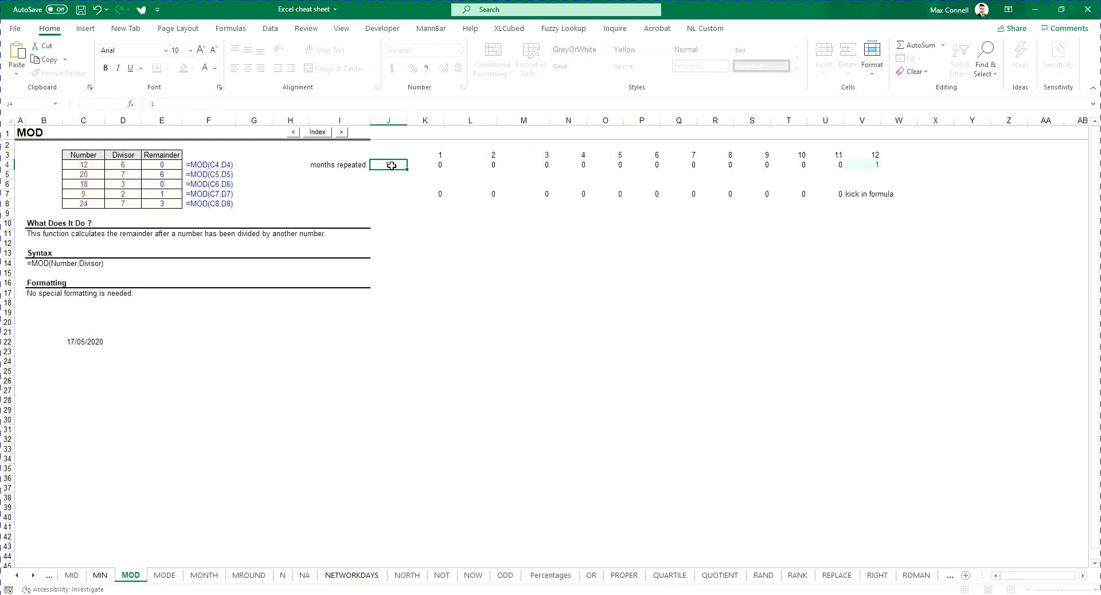
Try 1 as the months repeated value in J4 and undo the change.
{"action": "type", "text": "1"}
{"action": "key", "text": "Return"}
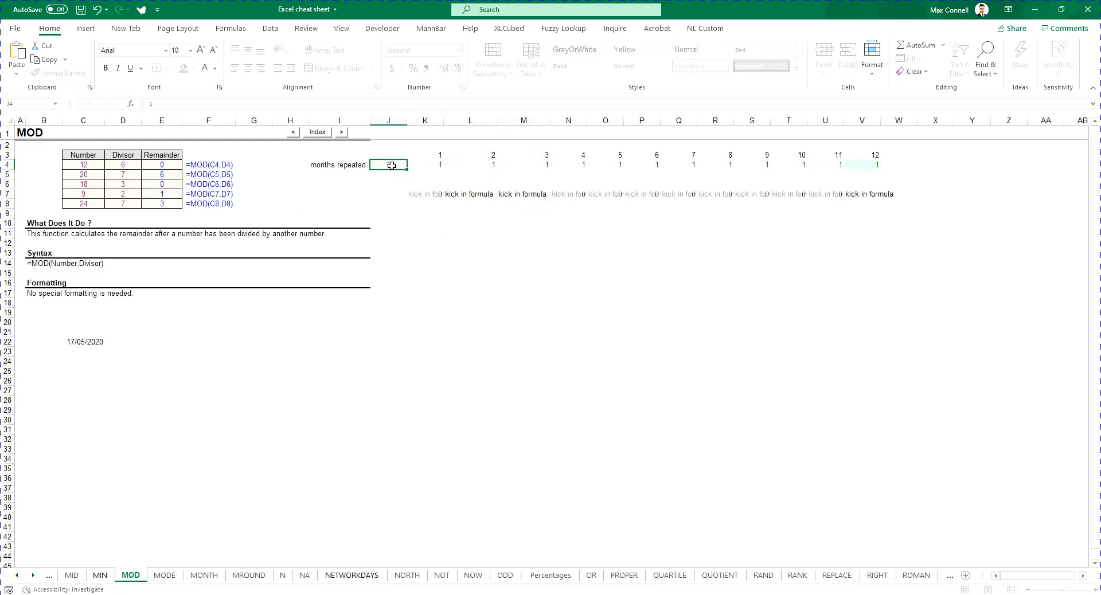
{"action": "key", "text": "ctrl+z"}
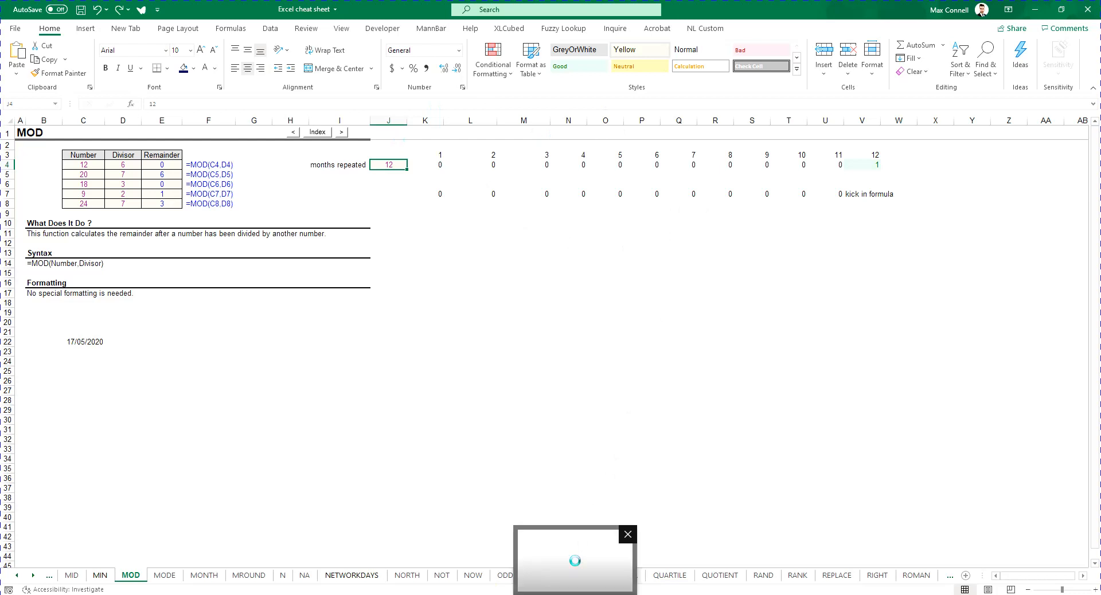
Switch to the Course Guide PDF in Adobe Acrobat and point out the TODAY, NOW and DATE function topics in Unit 4.
{"action": "left_click", "coordinate": [573, 559]}
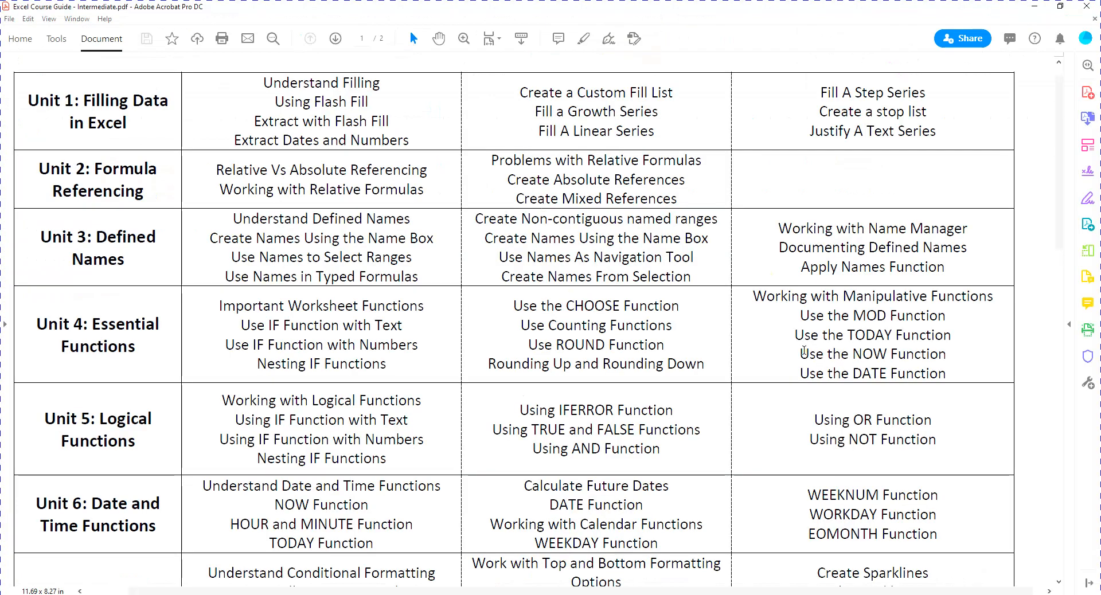
{"action": "left_click_drag", "start_coordinate": [793, 345], "coordinate": [948, 377]}
{"action": "left_click", "coordinate": [849, 334]}
{"action": "left_click_drag", "start_coordinate": [805, 365], "coordinate": [822, 376]}
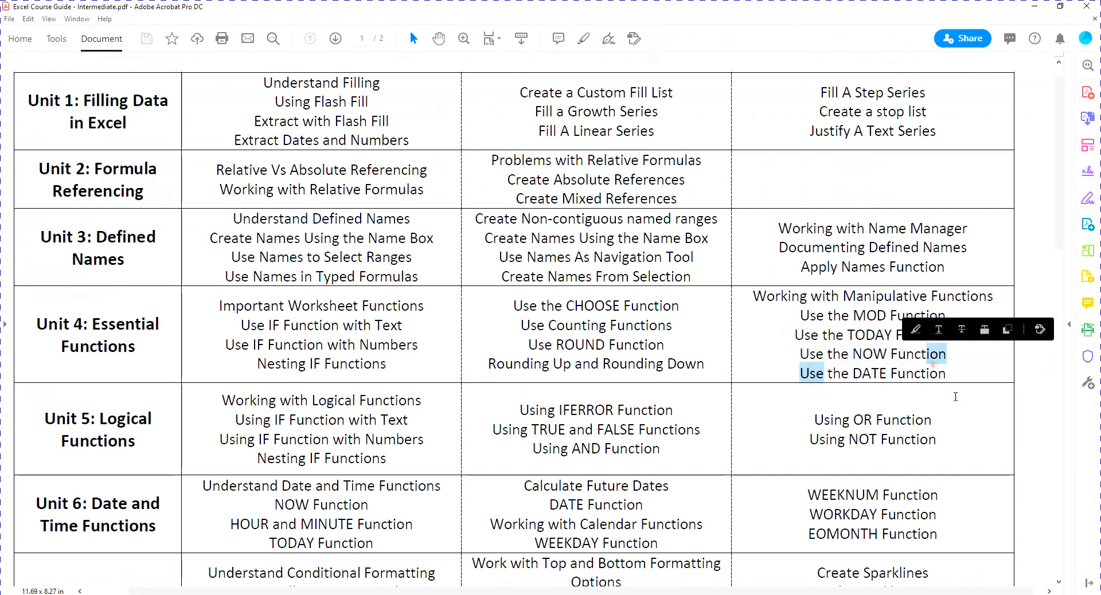
{"action": "left_click", "coordinate": [898, 374]}
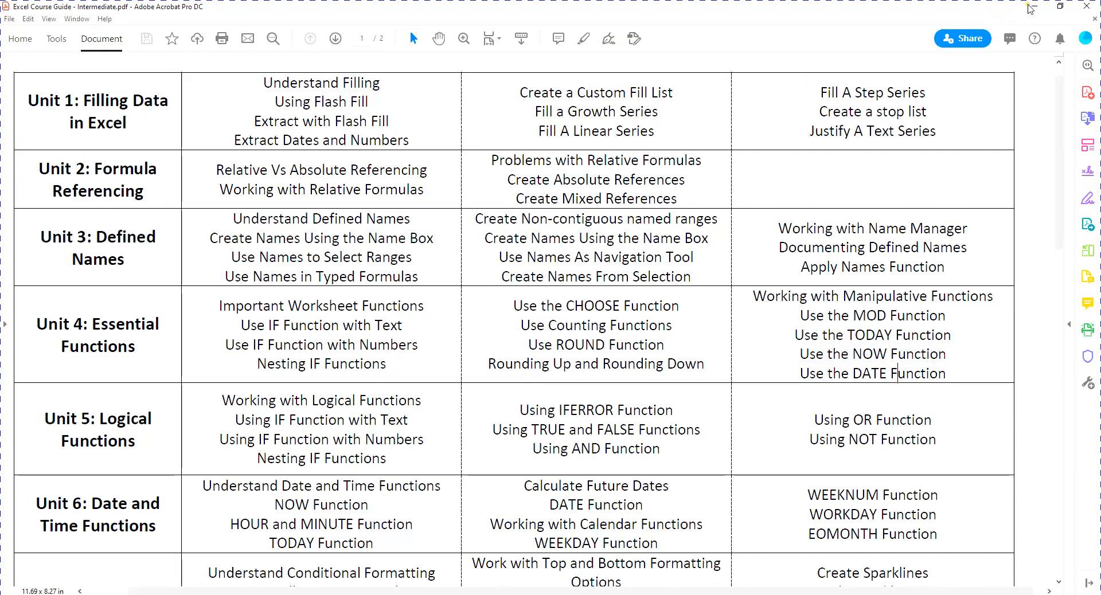
Return from the course guide to the Excel cheat sheet and enter =TODAY() in N16 of the MOD sheet.
{"action": "left_click", "coordinate": [1033, 7]}
{"action": "left_click", "coordinate": [565, 285]}
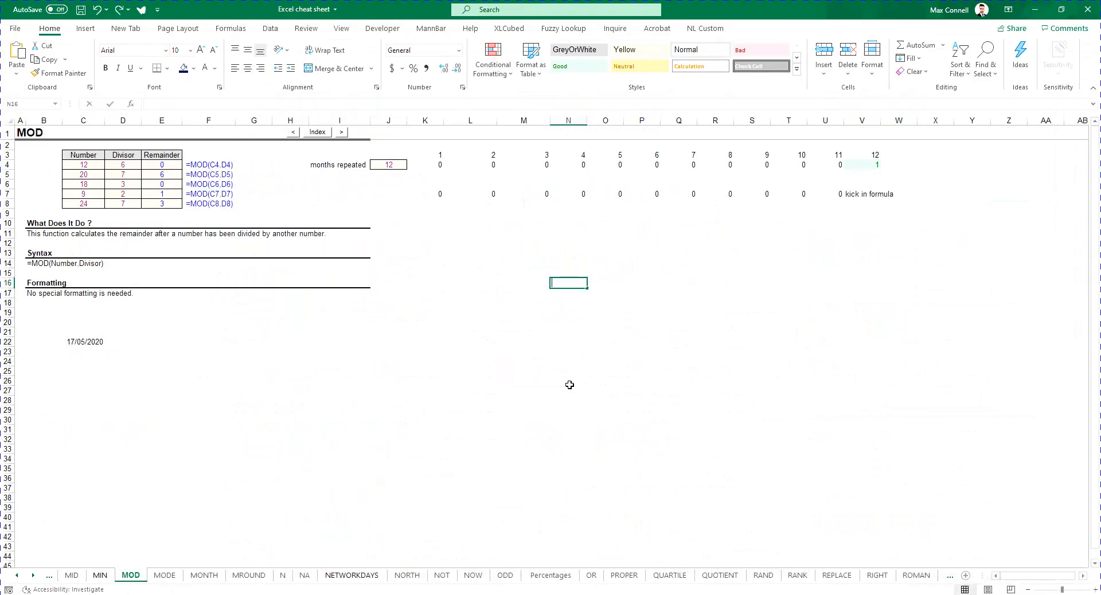
{"action": "type", "text": "=today()"}
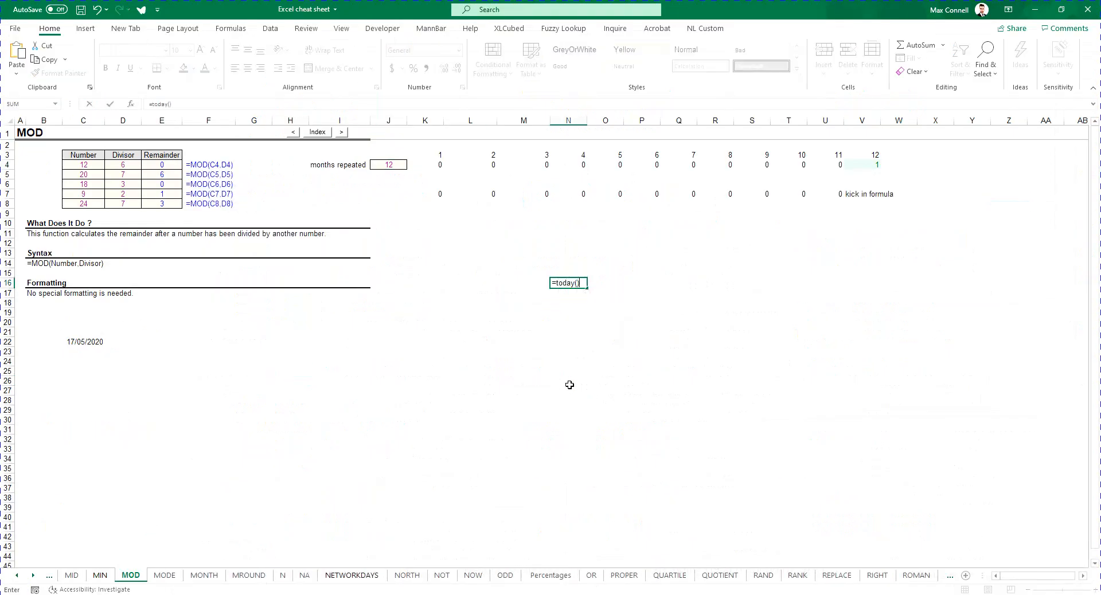
{"action": "key", "text": "ctrl+Return"}
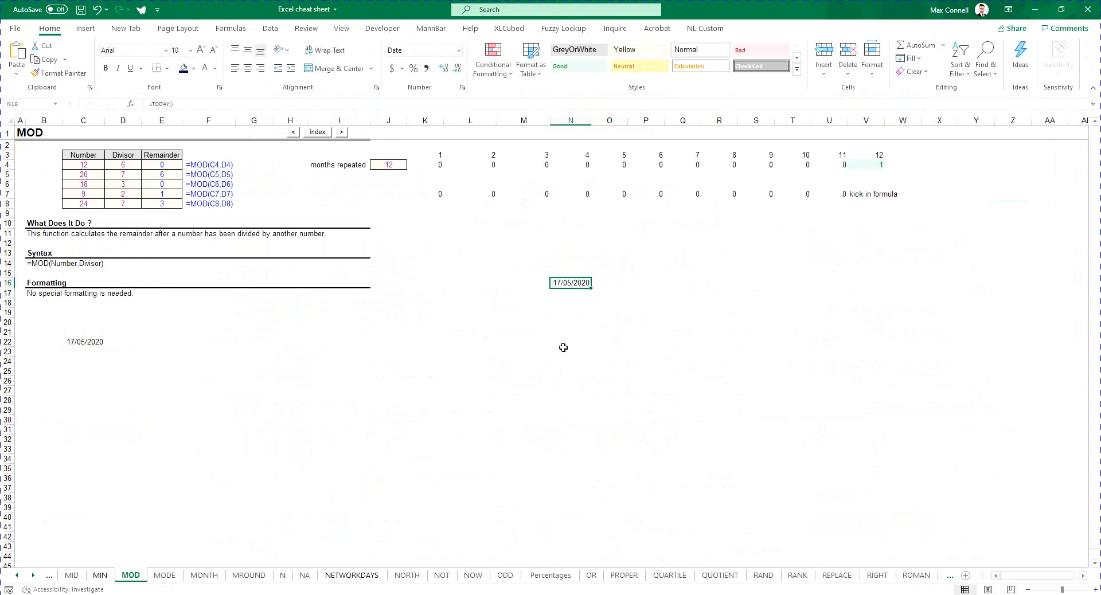
Enter =NOW() in N17 and autofit the width of column N.
{"action": "left_click", "coordinate": [571, 297]}
{"action": "type", "text": "=npow"}
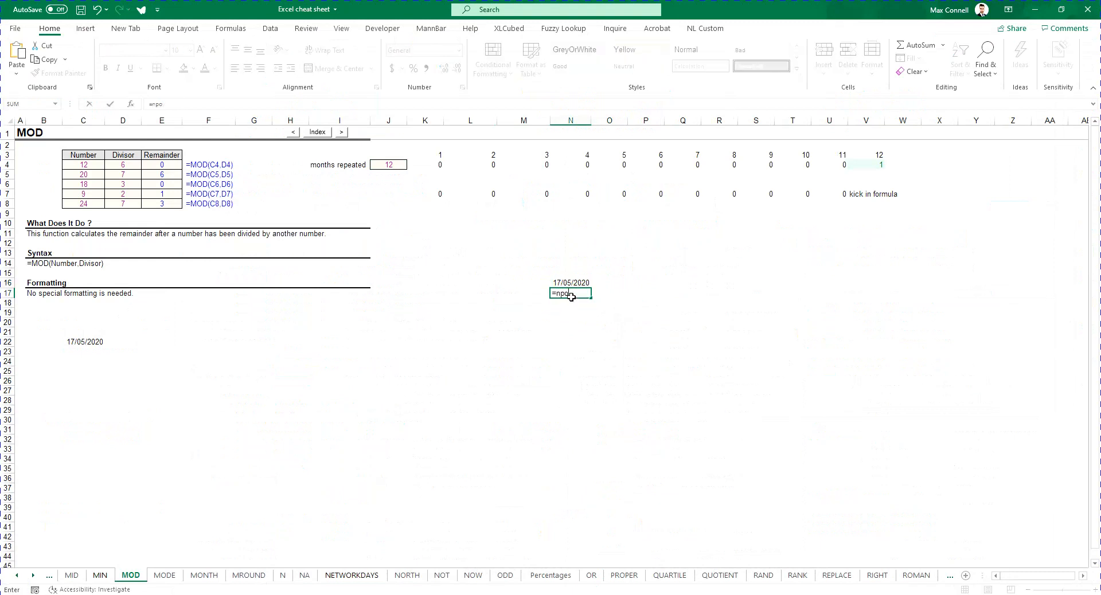
{"action": "key", "text": "BackSpace"}
{"action": "key", "text": "BackSpace"}
{"action": "type", "text": "ow"}
{"action": "key", "text": "Tab"}
{"action": "key", "text": "ctrl+Return"}
{"action": "double_click", "coordinate": [589, 119]}
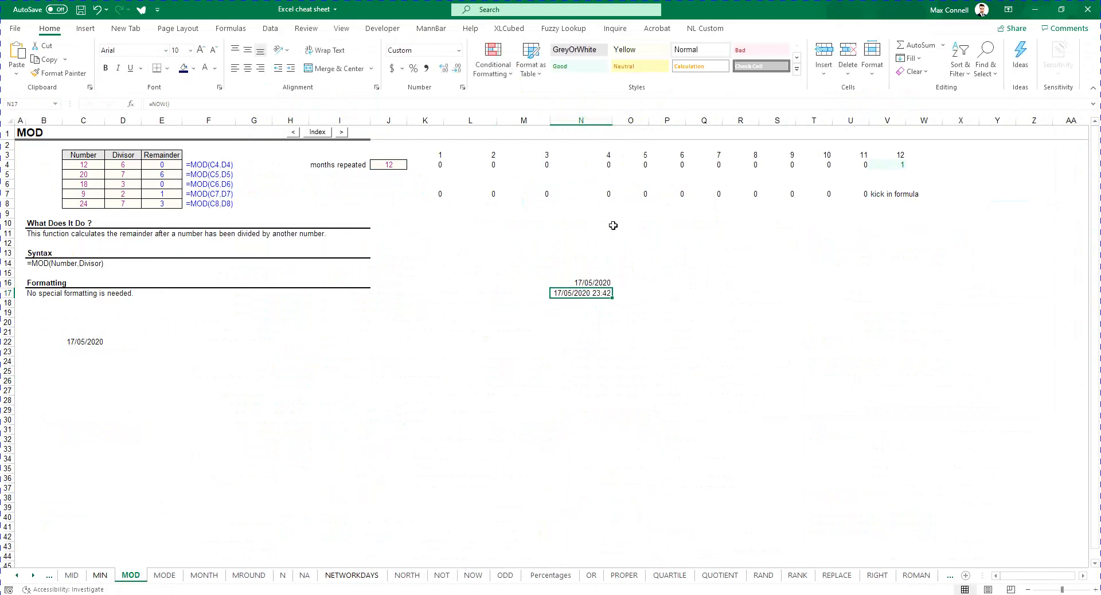
Check the Unit 4 topics in the course guide PDF, return to Excel and look through the workbook's sheet list.
{"action": "left_click", "coordinate": [596, 302]}
{"action": "key", "text": "alt+Tab"}
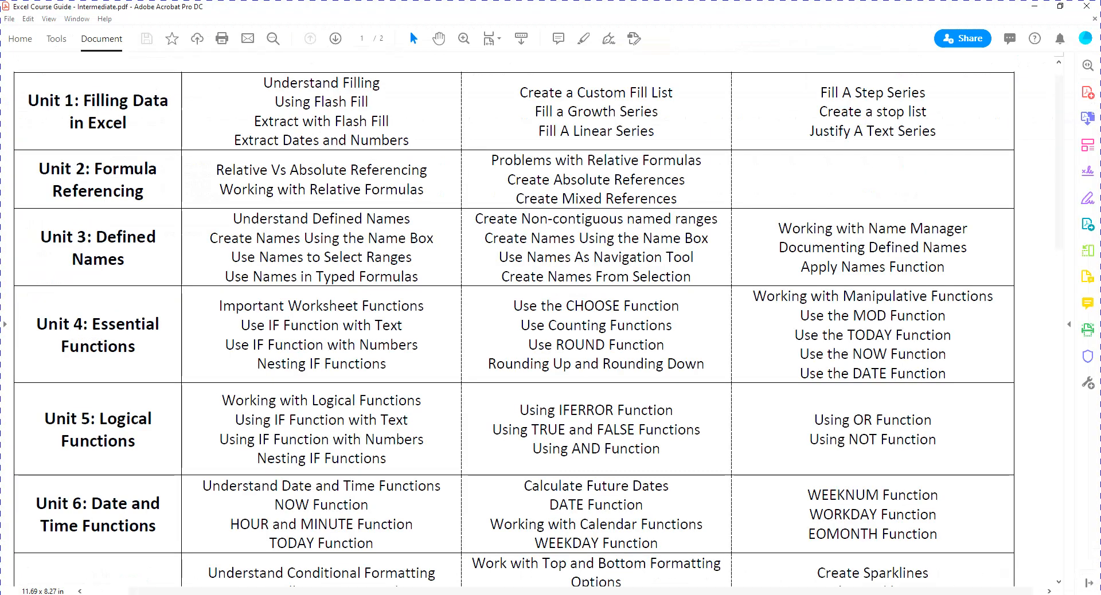
{"action": "key", "text": "alt+Tab"}
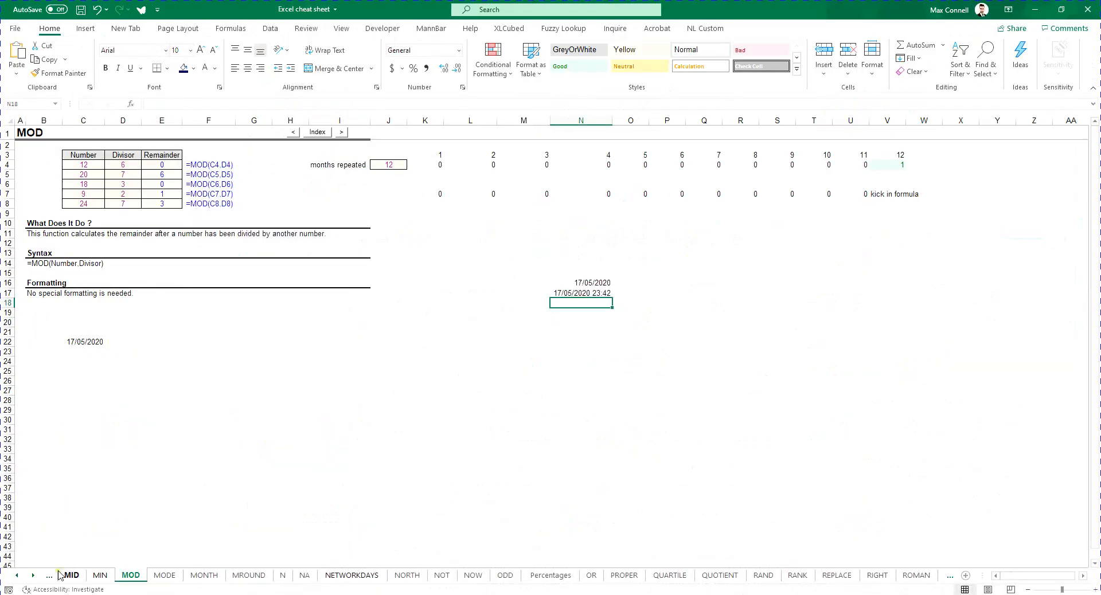
{"action": "left_click", "coordinate": [10, 575]}
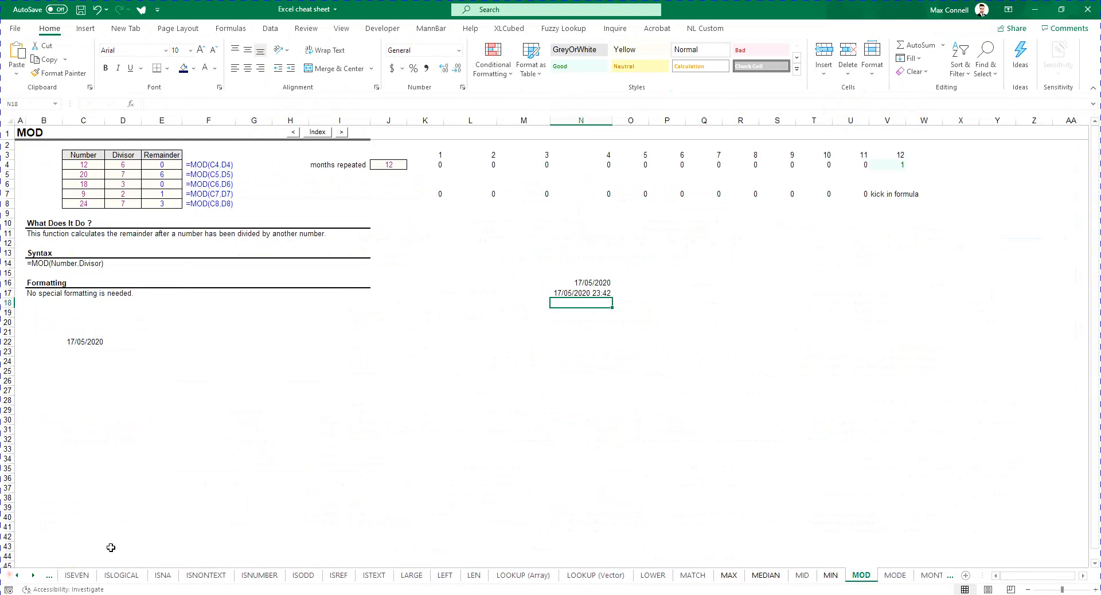
{"action": "right_click", "coordinate": [13, 573]}
{"action": "scroll", "coordinate": [59, 503], "scroll_direction": "up", "scroll_amount": 15}
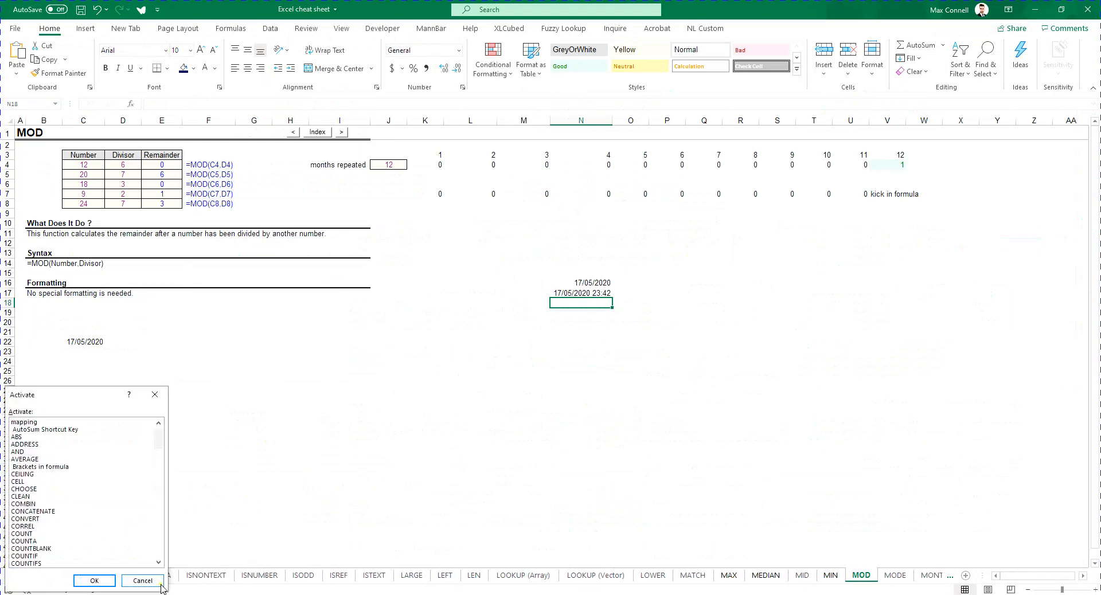
{"action": "left_click", "coordinate": [143, 580]}
Add a "<<" marker in P17 and a "Reveiwed by" note with the reviewer's name in Q17.
{"action": "left_click", "coordinate": [596, 276]}
{"action": "left_click_drag", "start_coordinate": [596, 277], "coordinate": [583, 343]}
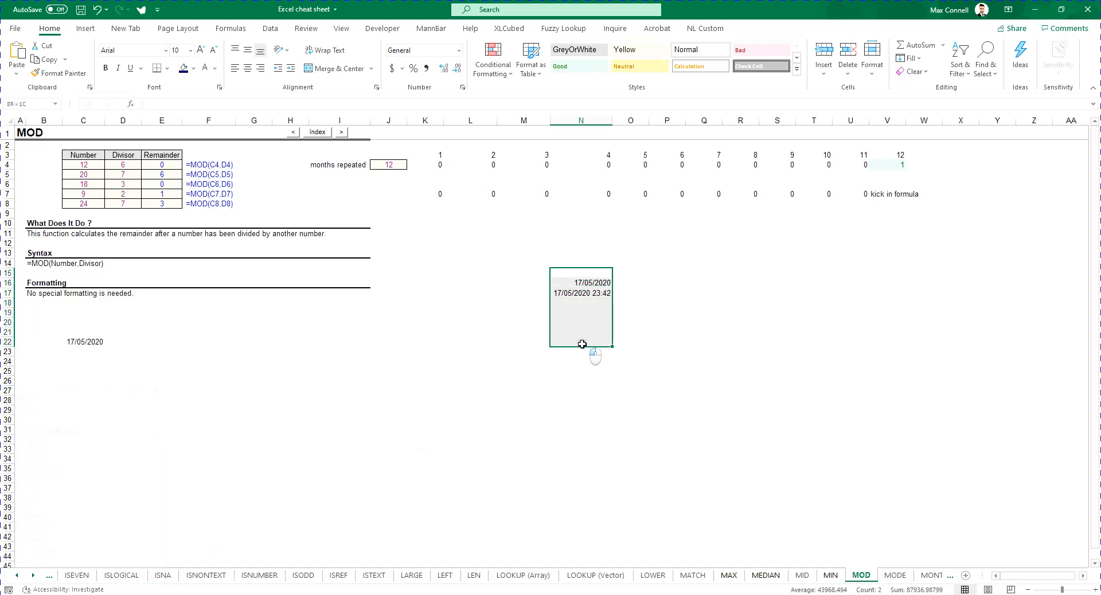
{"action": "left_click", "coordinate": [574, 295]}
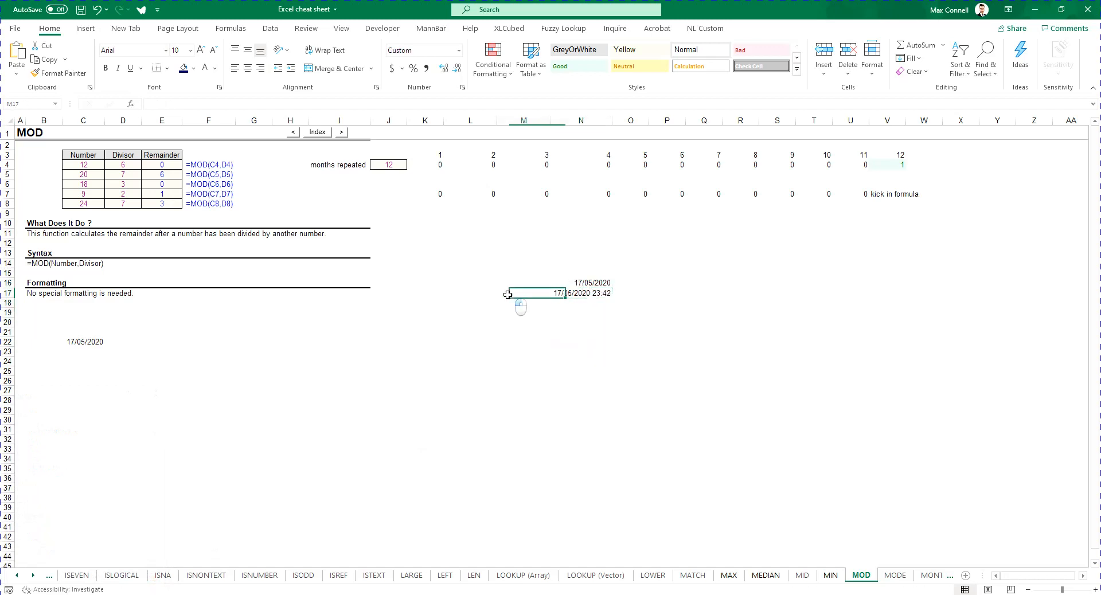
{"action": "key", "text": "Right"}
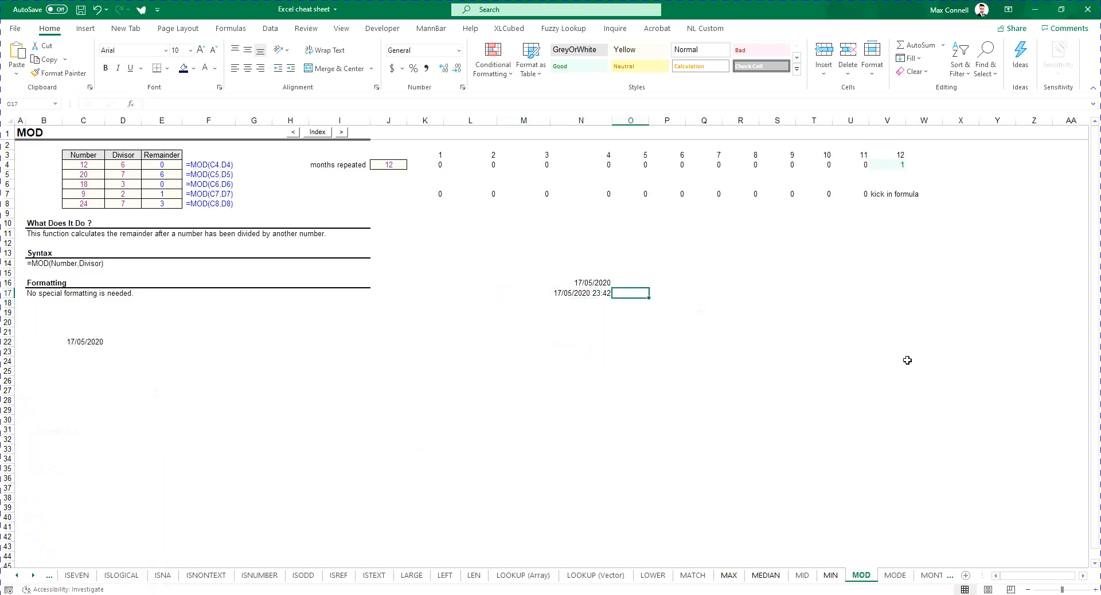
{"action": "key", "text": "Right"}
{"action": "key", "text": "Right"}
{"action": "key", "text": "Left"}
{"action": "type", "text": "<<"}
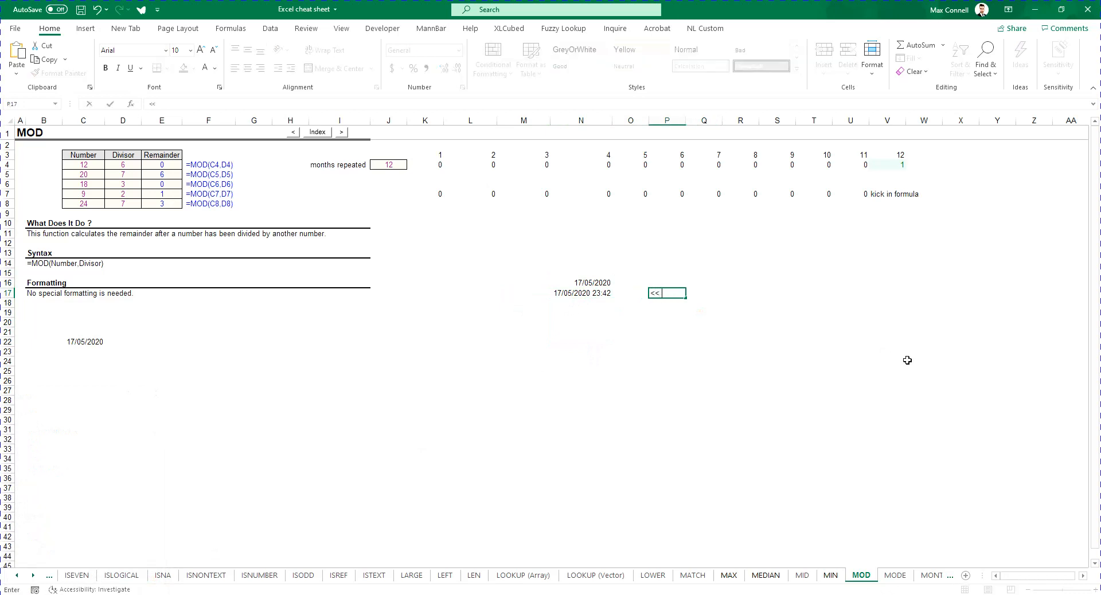
{"action": "key", "text": "Right"}
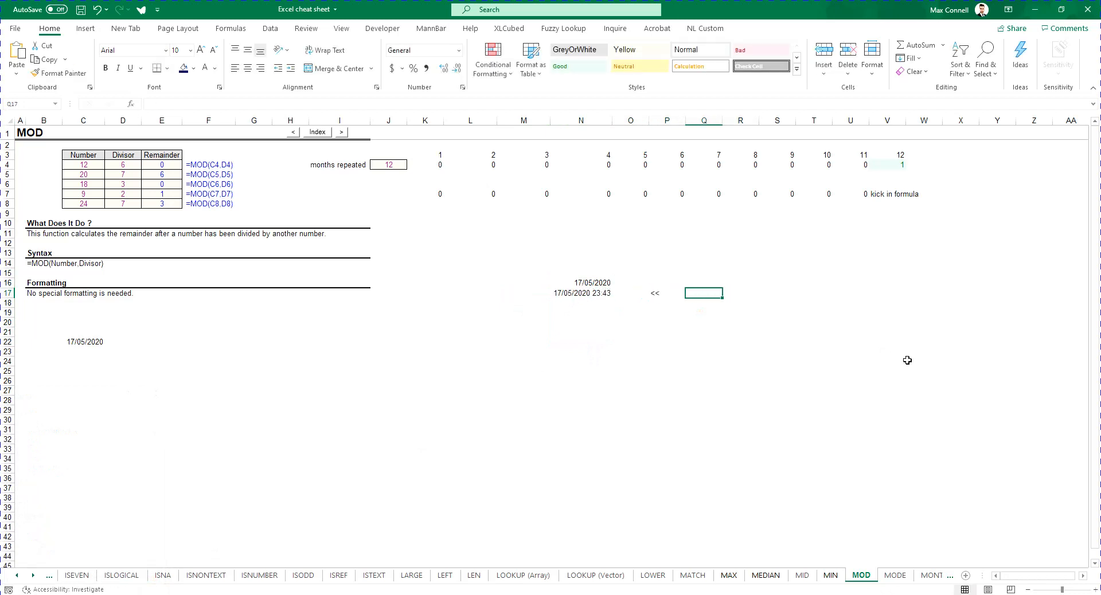
{"action": "type", "text": "Reveiwed by ma"}
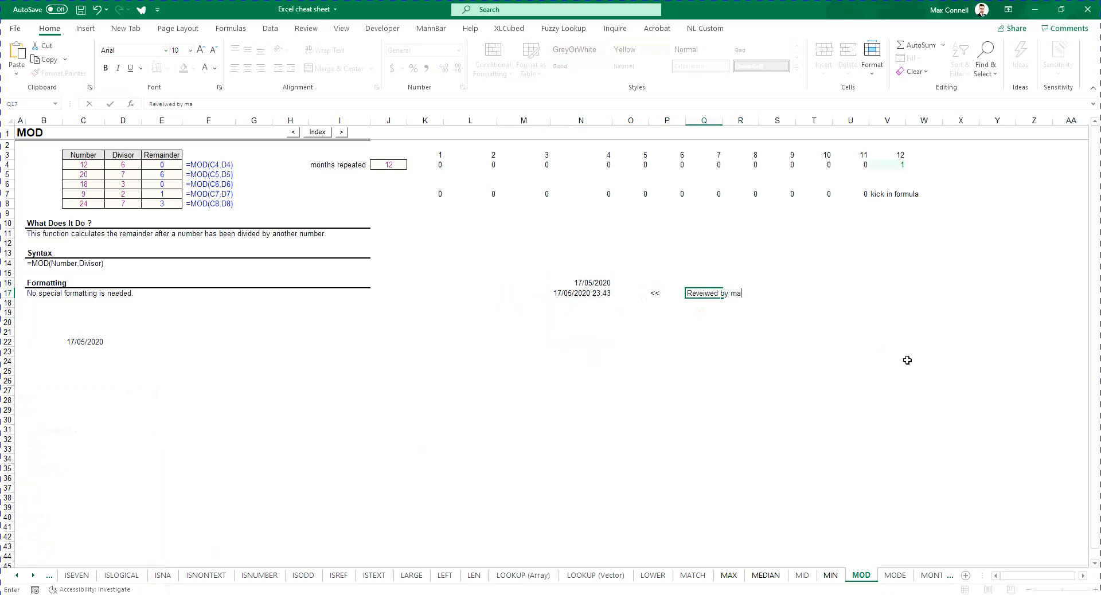
{"action": "type", "text": "x"}
Replace the NOW formula in N17 with its static value using Paste Special Values.
{"action": "left_click", "coordinate": [576, 294]}
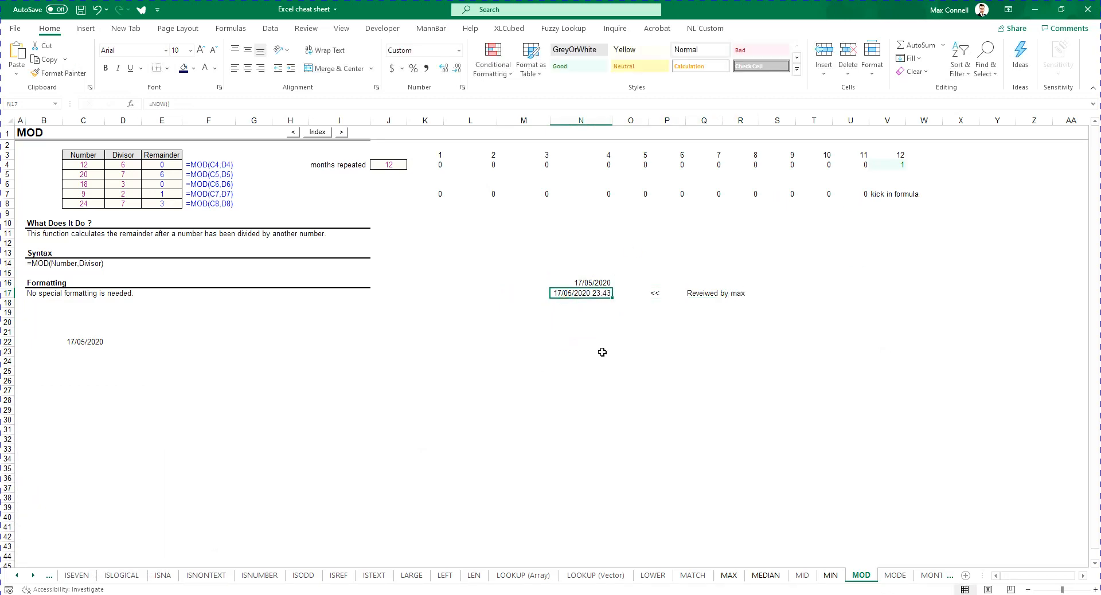
{"action": "key", "text": "ctrl+c"}
{"action": "key", "text": "ctrl+alt+v"}
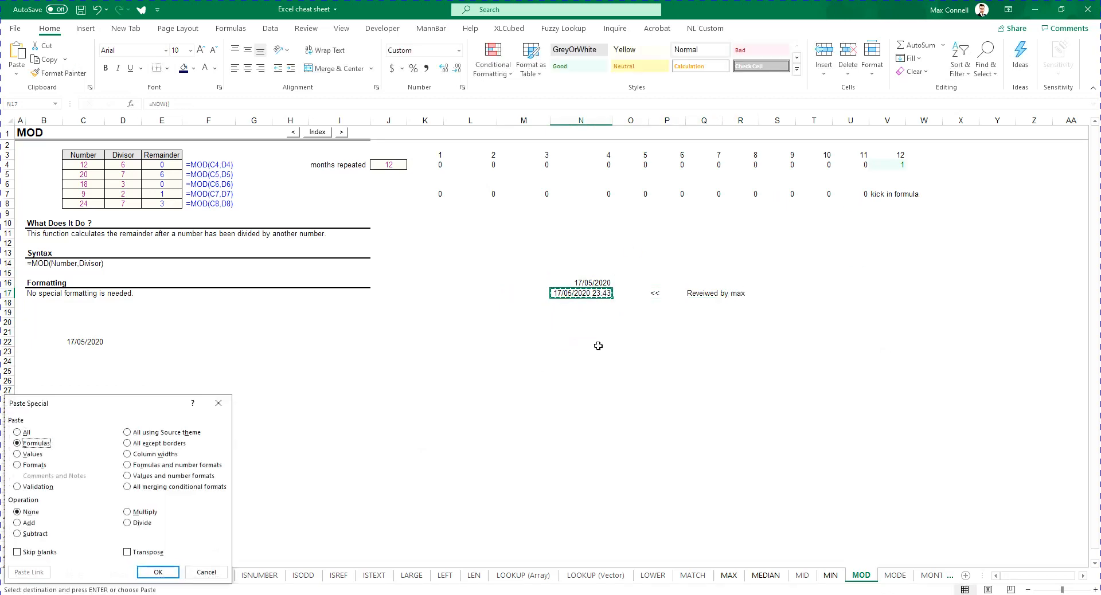
{"action": "key", "text": "v"}
{"action": "key", "text": "Return"}
{"action": "key", "text": "Escape"}
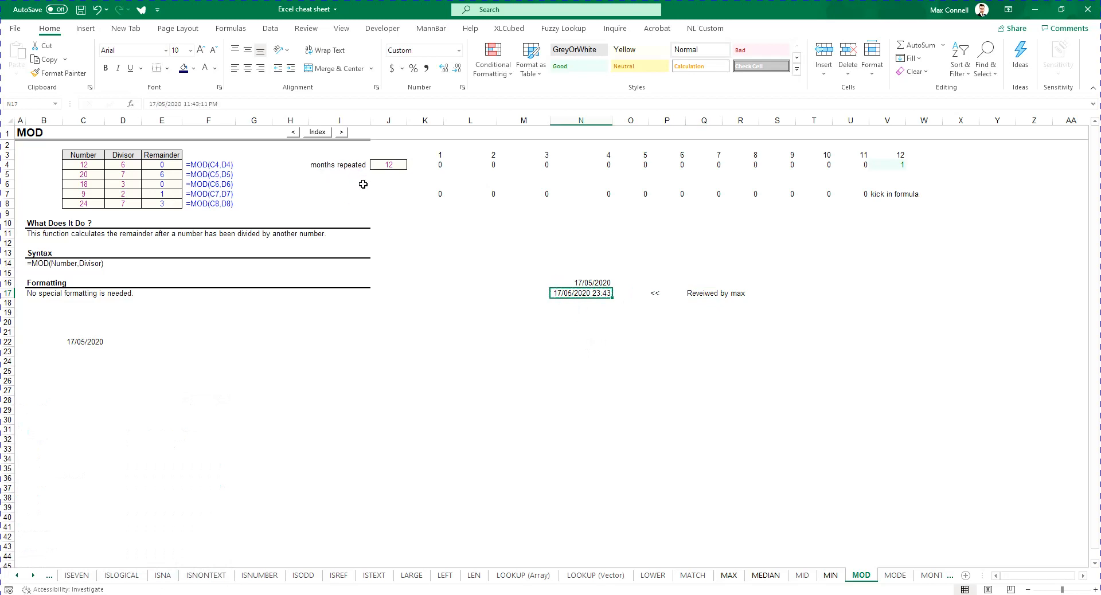
Make the date and time in N17 and the review note in Q17 bold.
{"action": "left_click", "coordinate": [704, 300]}
{"action": "key", "text": "ctrl+b"}
{"action": "left_click", "coordinate": [578, 292]}
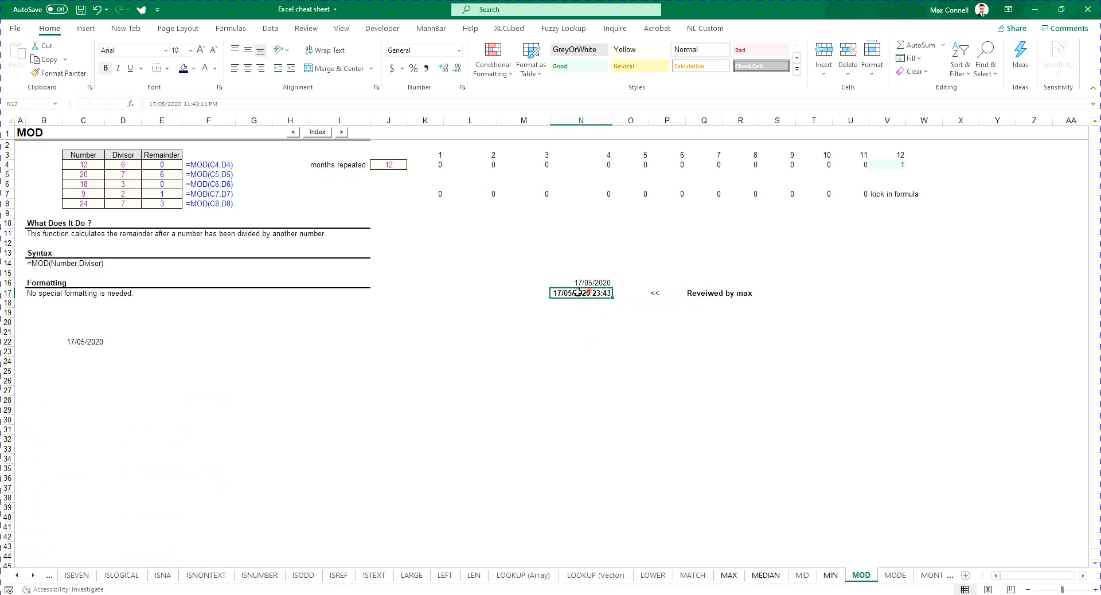
Replace the TODAY formula in N16 with its static value using Paste Special Values.
{"action": "key", "text": "Up"}
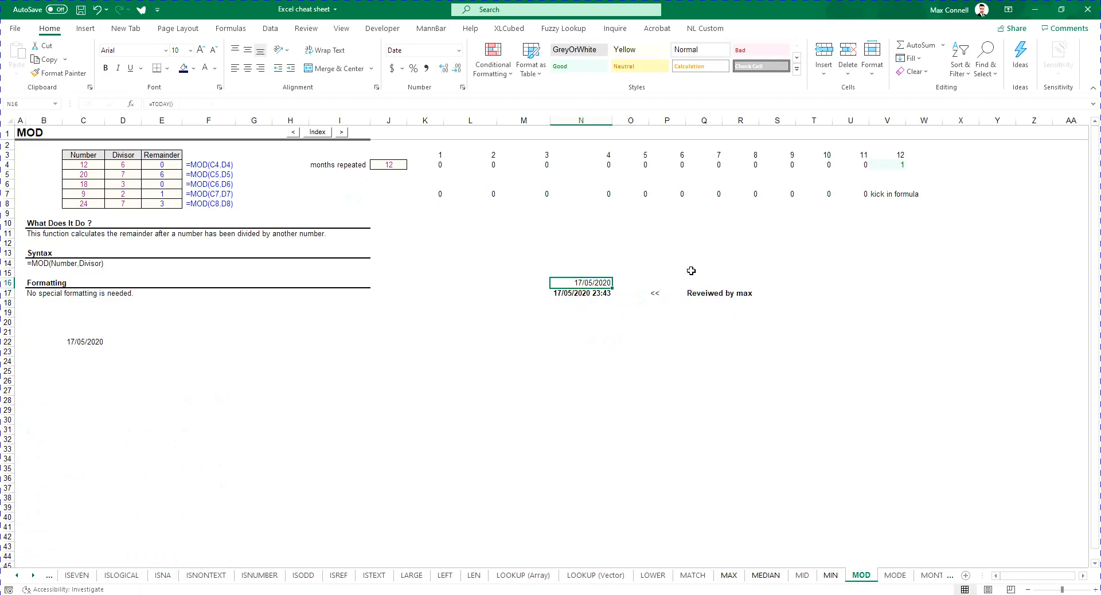
{"action": "key", "text": "ctrl+c"}
{"action": "key", "text": "ctrl+alt+v"}
{"action": "key", "text": "v"}
{"action": "key", "text": "Return"}
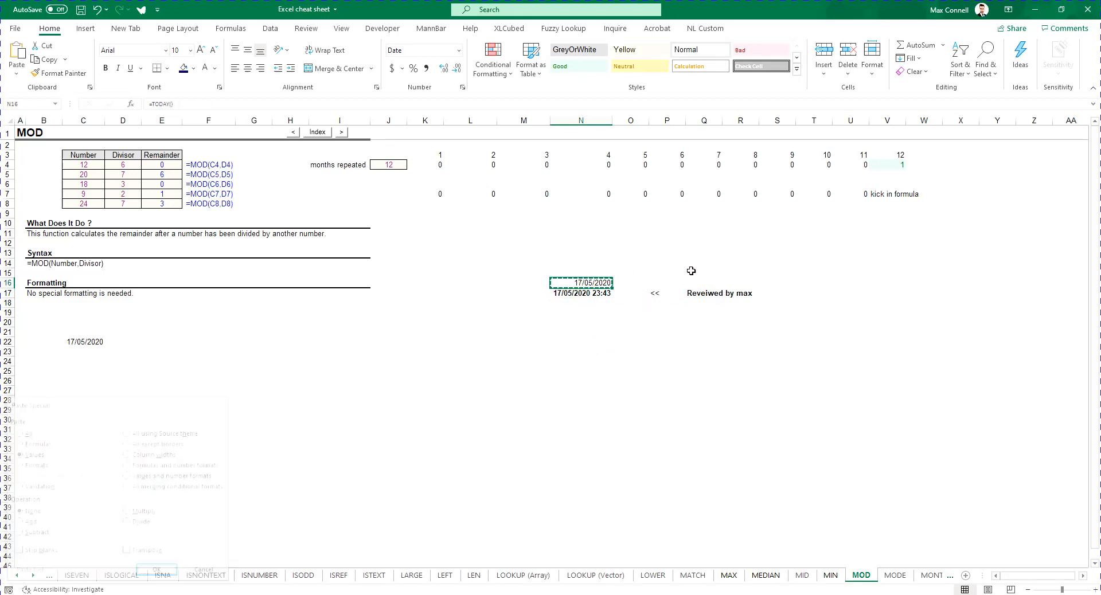
{"action": "left_click", "coordinate": [629, 332]}
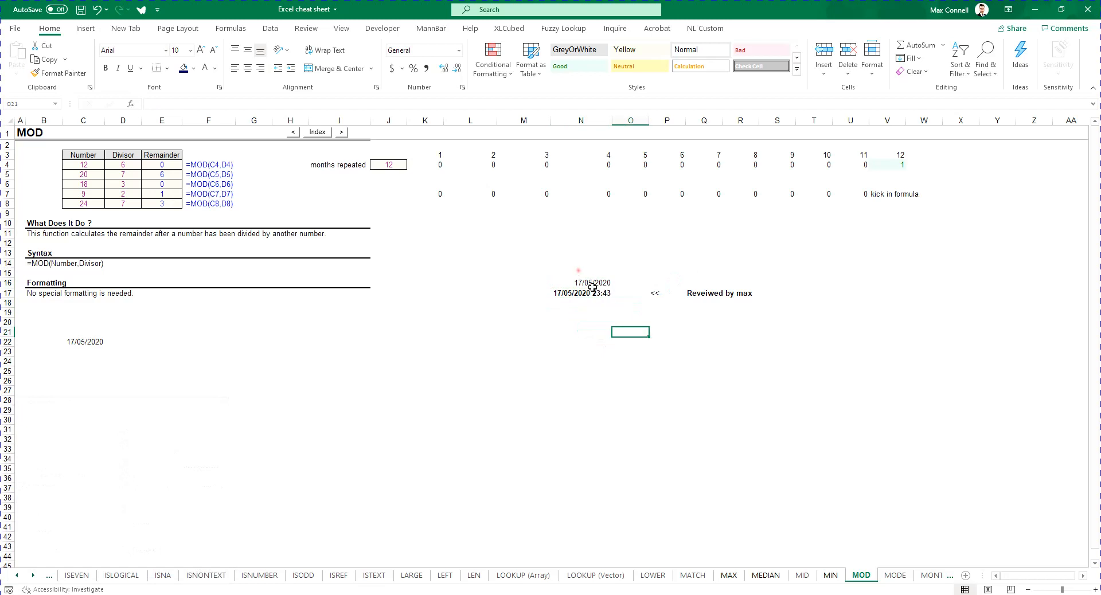
Enter =TODAY() in N16 again in place of the static date.
{"action": "left_click", "coordinate": [592, 285]}
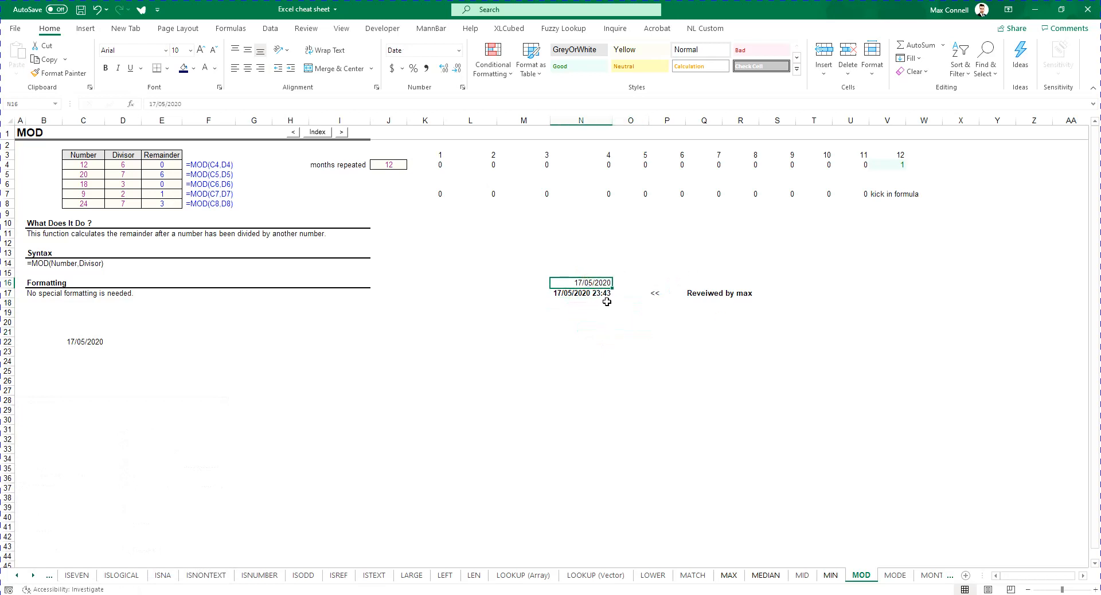
{"action": "type", "text": "=today("}
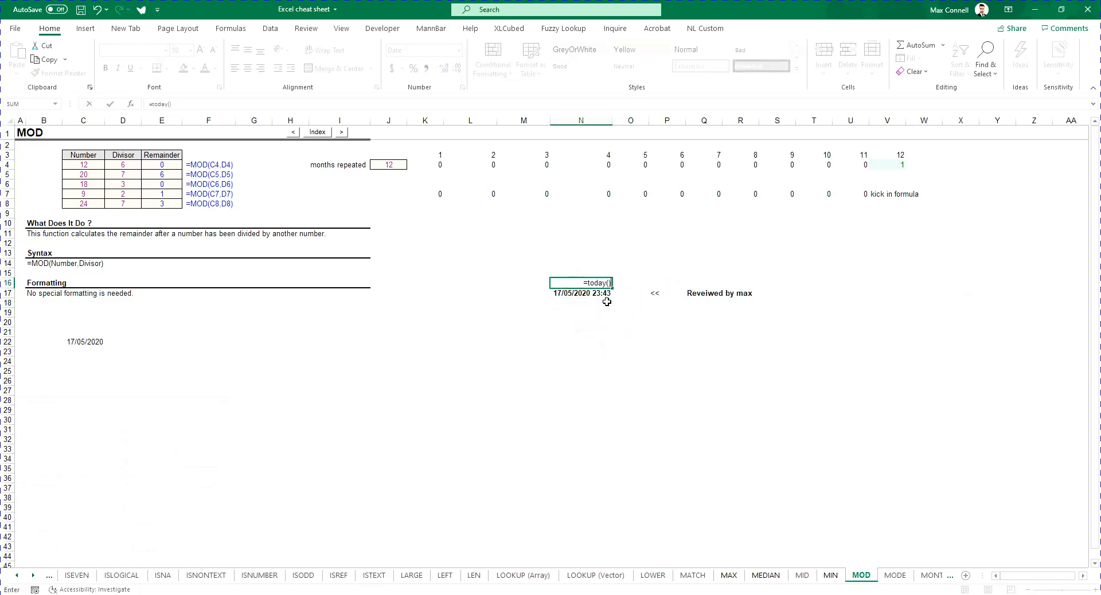
{"action": "key", "text": "ctrl+Return"}
Enter =EOMONTH(N16,0) in P14 to calculate the end of the current month.
{"action": "key", "text": "Right"}
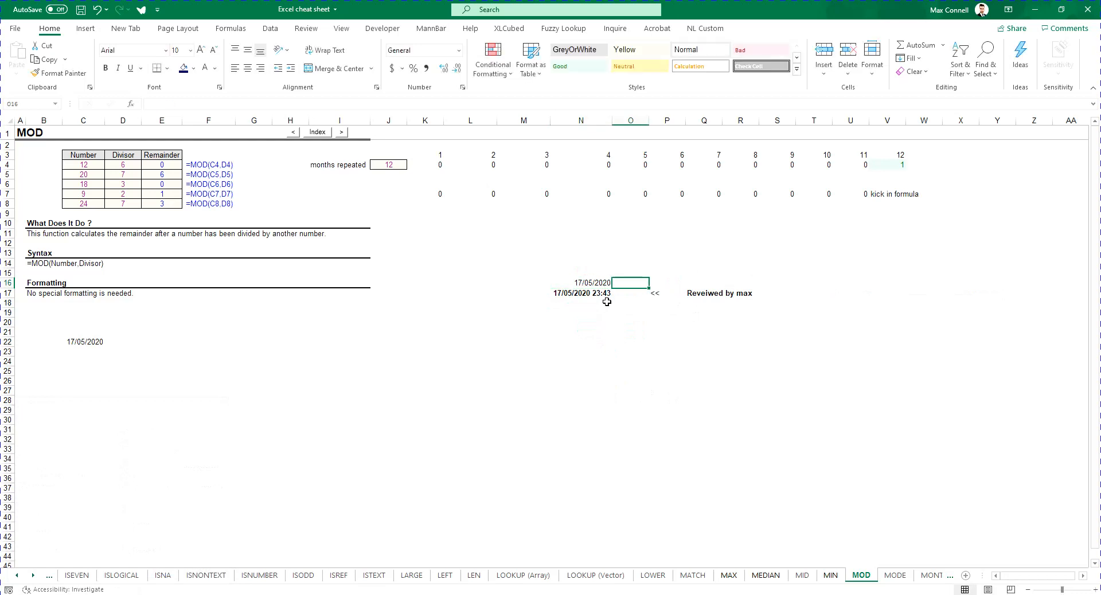
{"action": "key", "text": "Right"}
{"action": "key", "text": "Up"}
{"action": "key", "text": "Up"}
{"action": "key", "text": "Down"}
{"action": "left_click", "coordinate": [424, 156]}
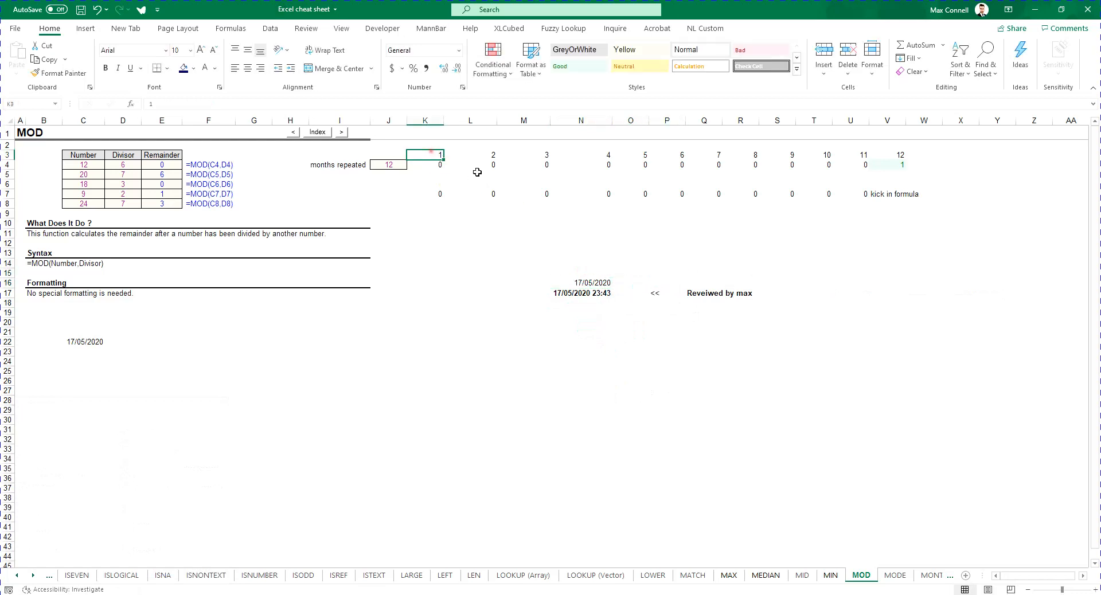
{"action": "left_click", "coordinate": [667, 264]}
{"action": "type", "text": "="}
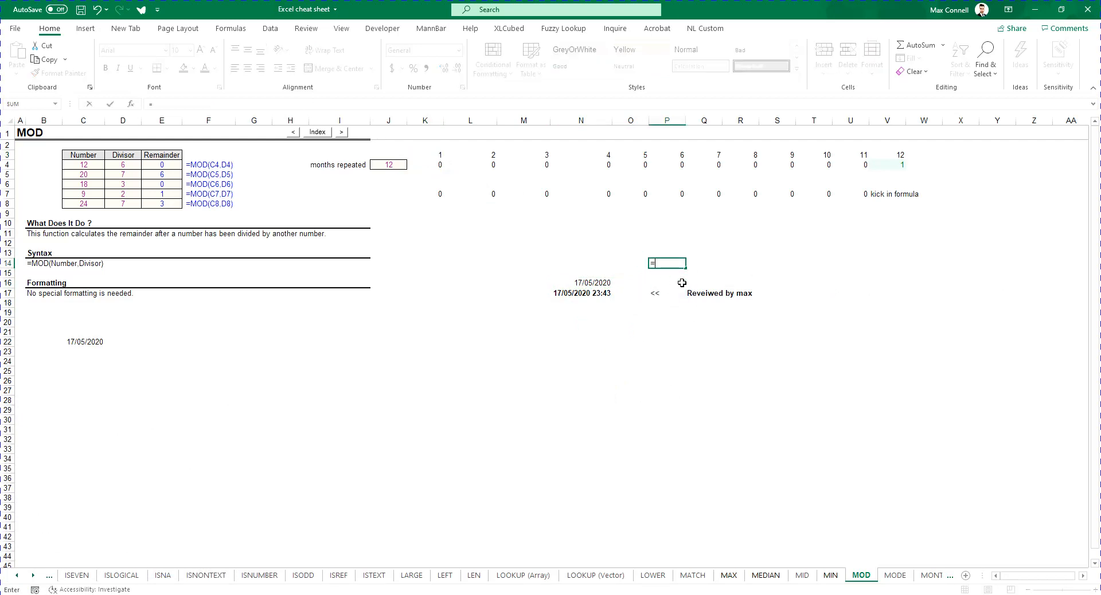
{"action": "type", "text": "eomonth("}
{"action": "key", "text": "Down"}
{"action": "key", "text": "Left"}
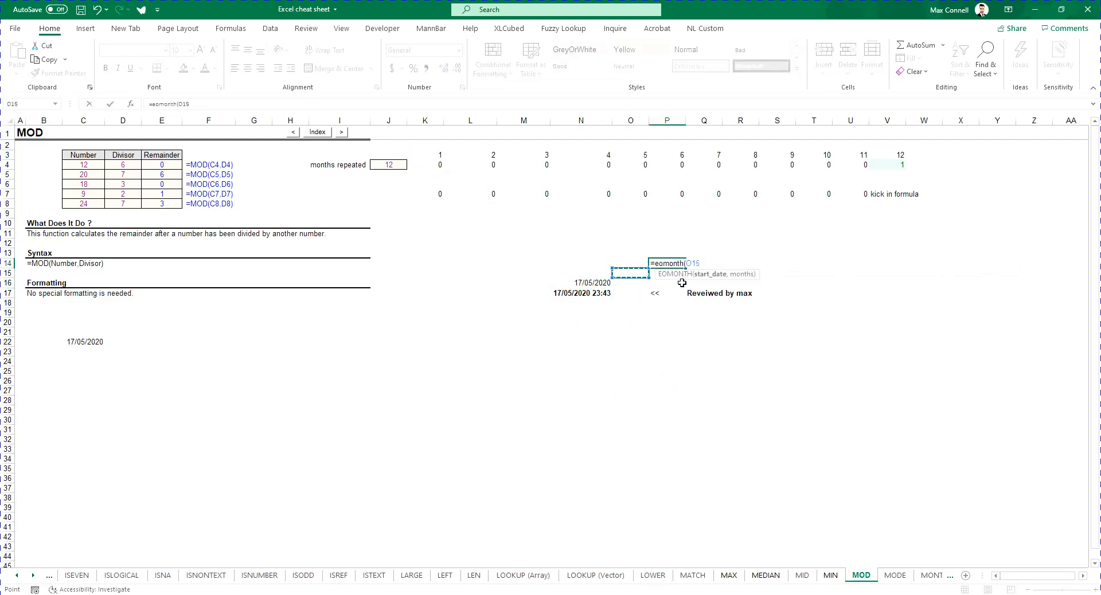
{"action": "key", "text": "Left"}
{"action": "key", "text": "Down"}
{"action": "type", "text": ",0)"}
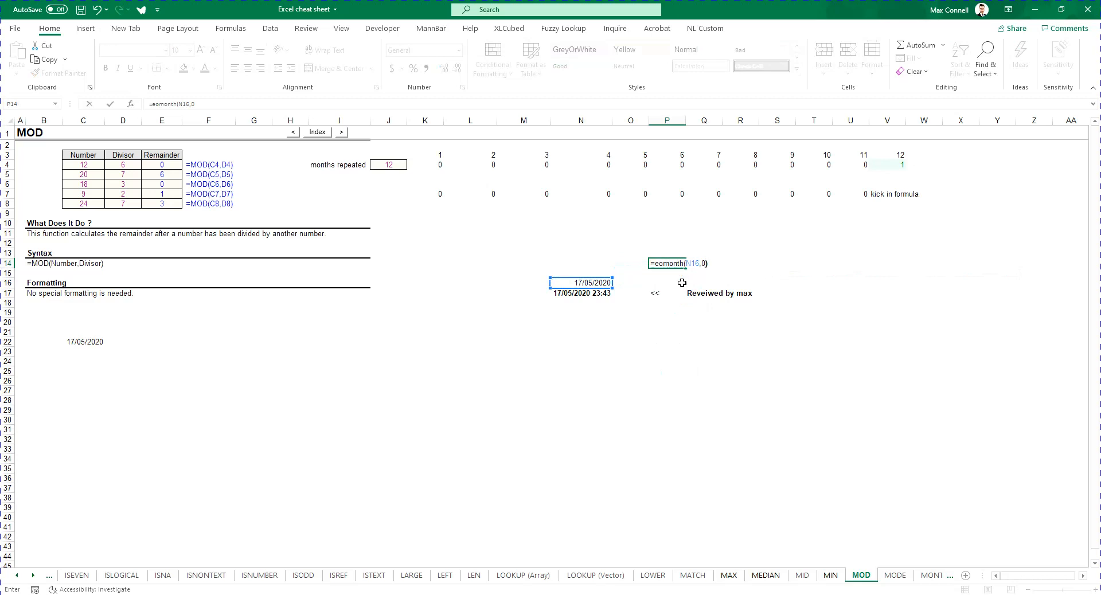
{"action": "key", "text": "ctrl+Return"}
Format P14 as a day, short month and two-digit year date, and review its formula against the TODAY cell N16.
{"action": "left_click", "coordinate": [705, 28]}
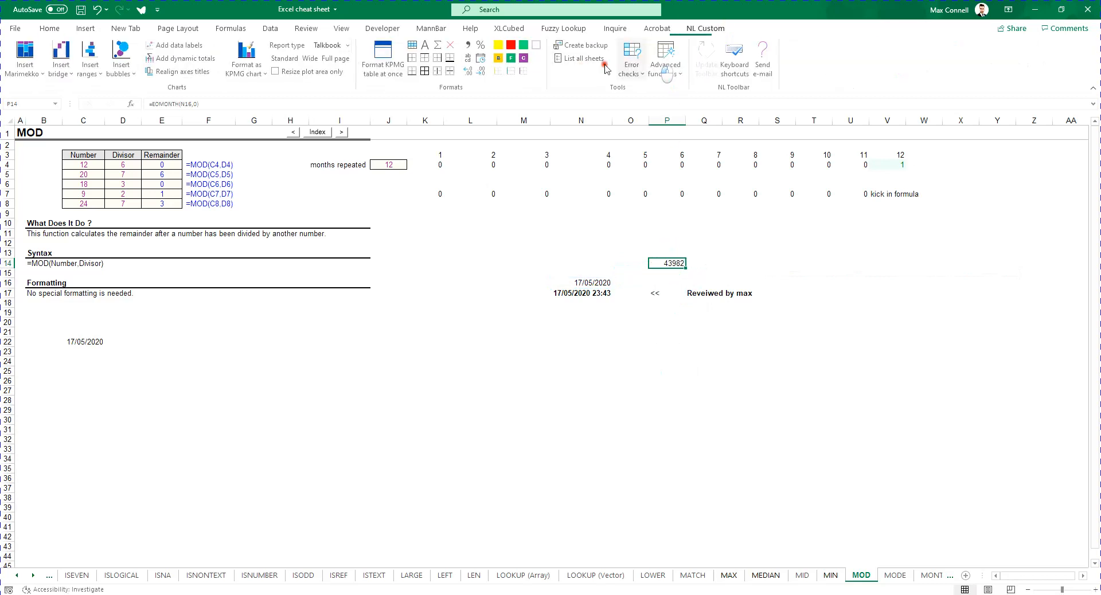
{"action": "left_click", "coordinate": [482, 58]}
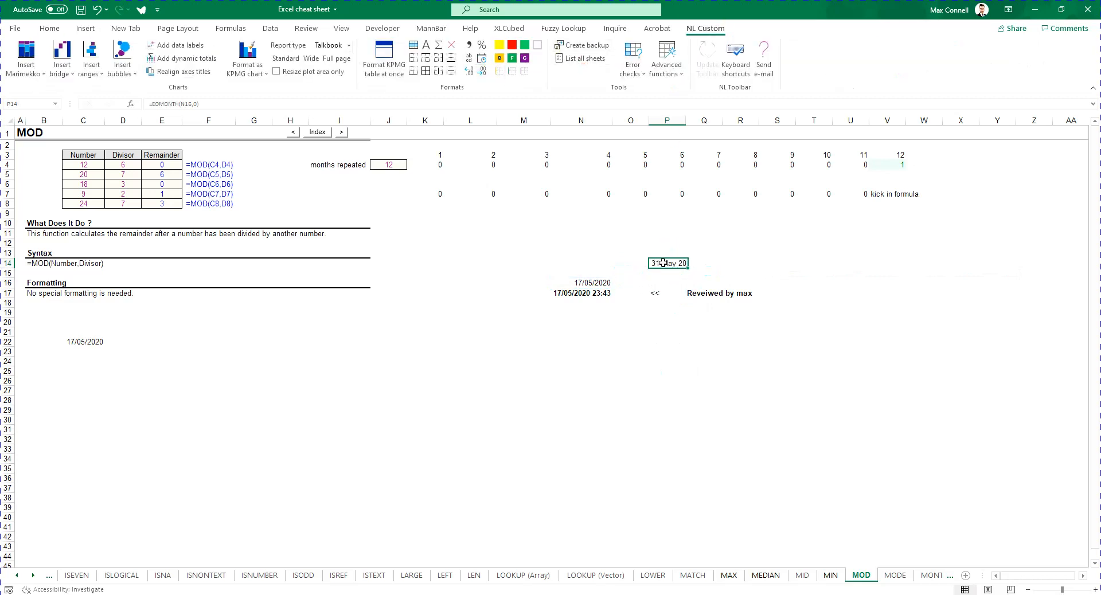
{"action": "left_click", "coordinate": [597, 282]}
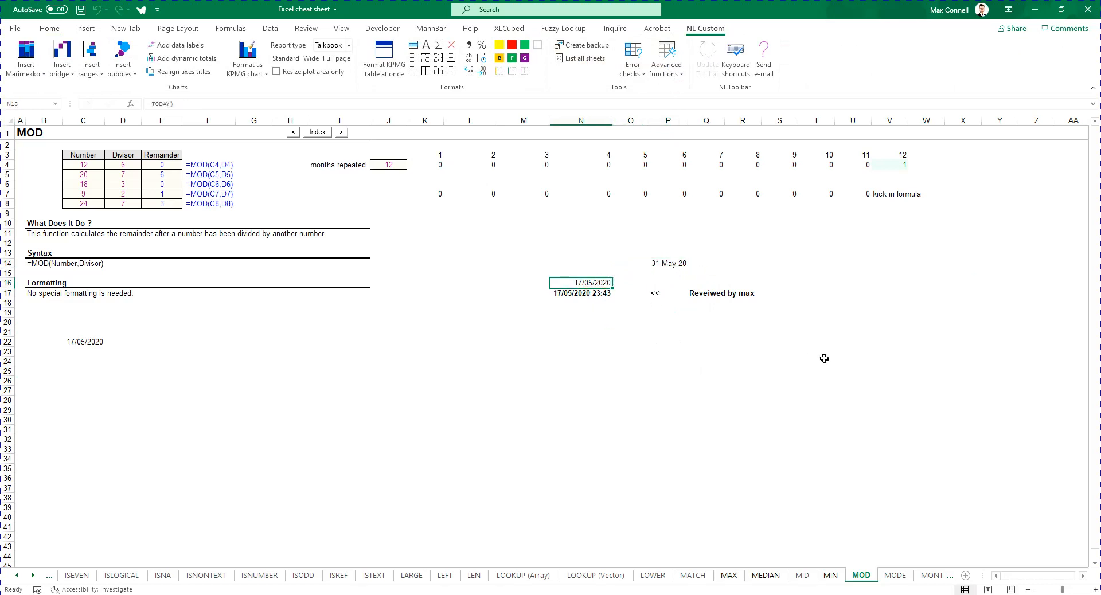
{"action": "double_click", "coordinate": [668, 264]}
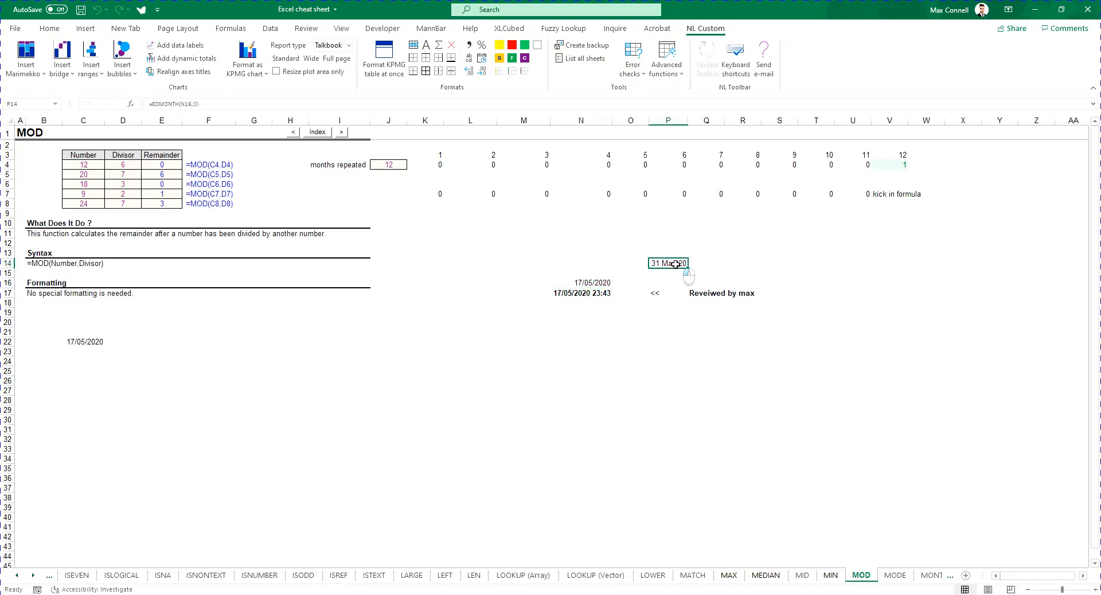
{"action": "key", "text": "Escape"}
{"action": "left_click", "coordinate": [738, 369]}
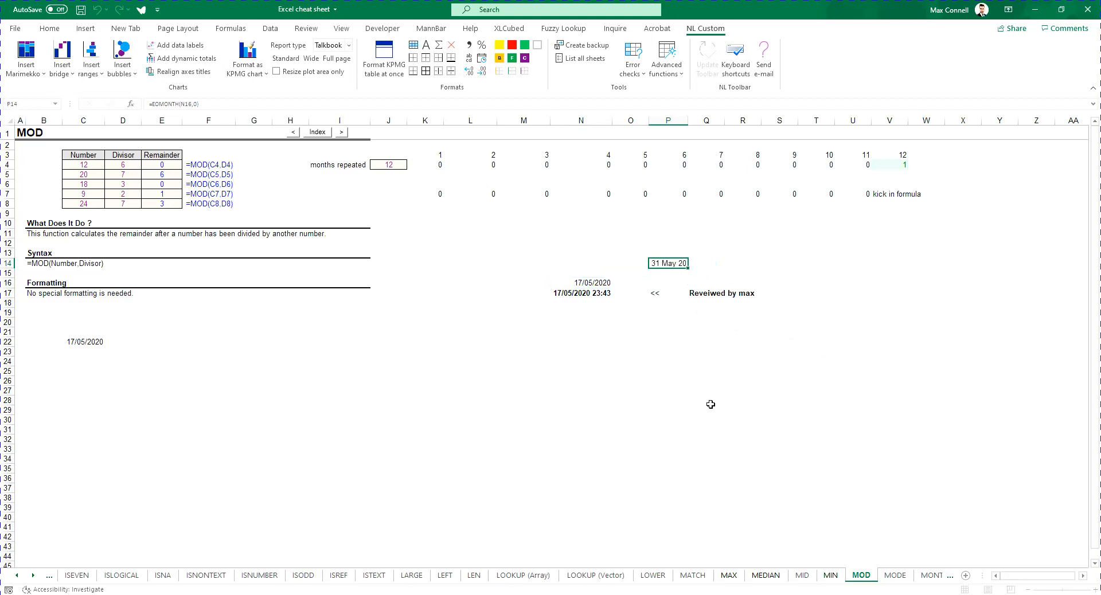
Check the remaining function topics in the course guide PDF in Adobe Acrobat and return to the Excel workbook.
{"action": "left_click", "coordinate": [541, 593]}
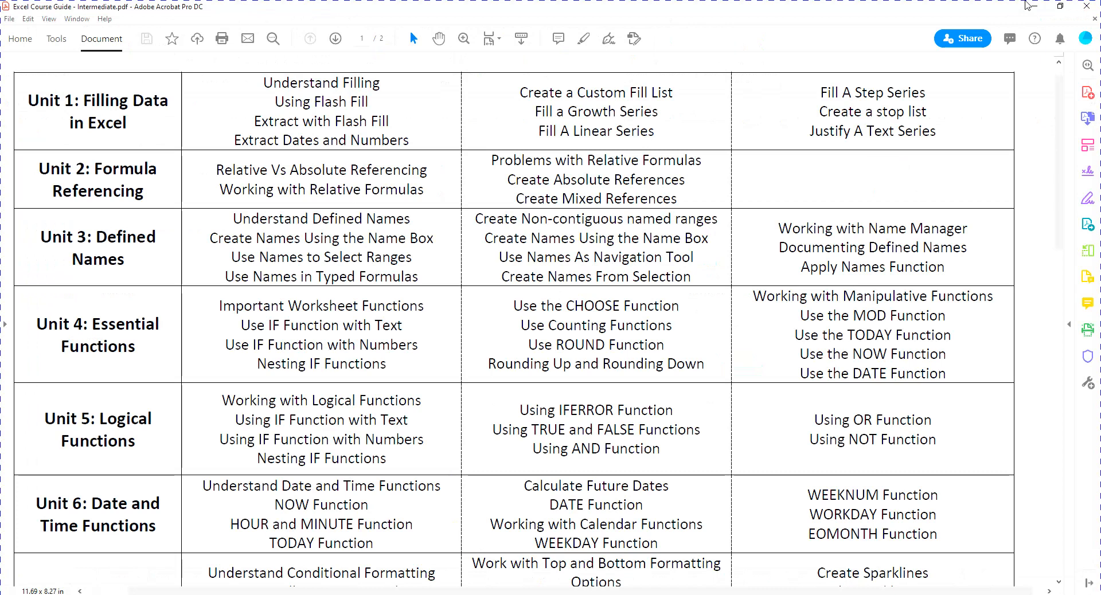
{"action": "left_click", "coordinate": [1029, 6]}
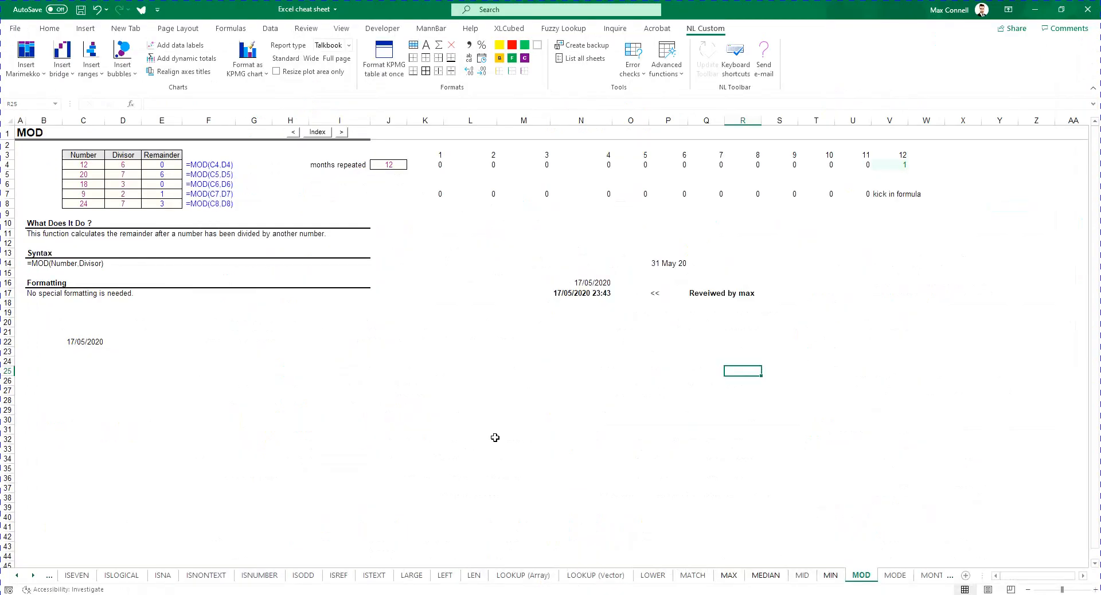